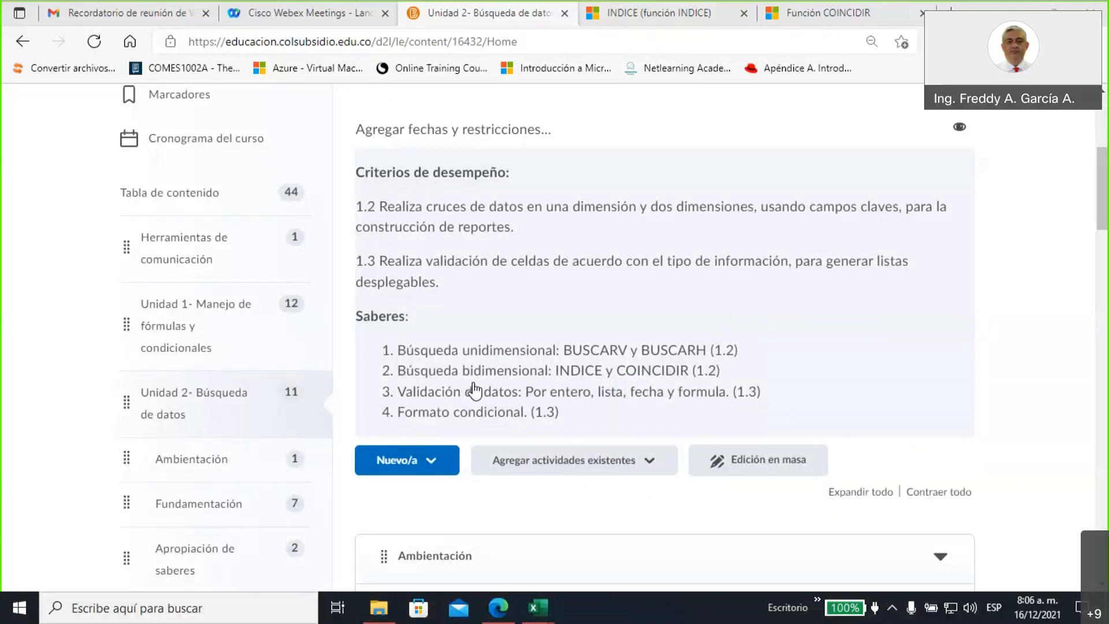
# Examine the Unidad 2 course page from the Saberes list through Ambientación, Fundamentación and Apropiación de saberes to the closing evaluation under Demostración
pyautogui.scroll(-1, 474, 390)
pyautogui.scroll(-5, 475, 390)
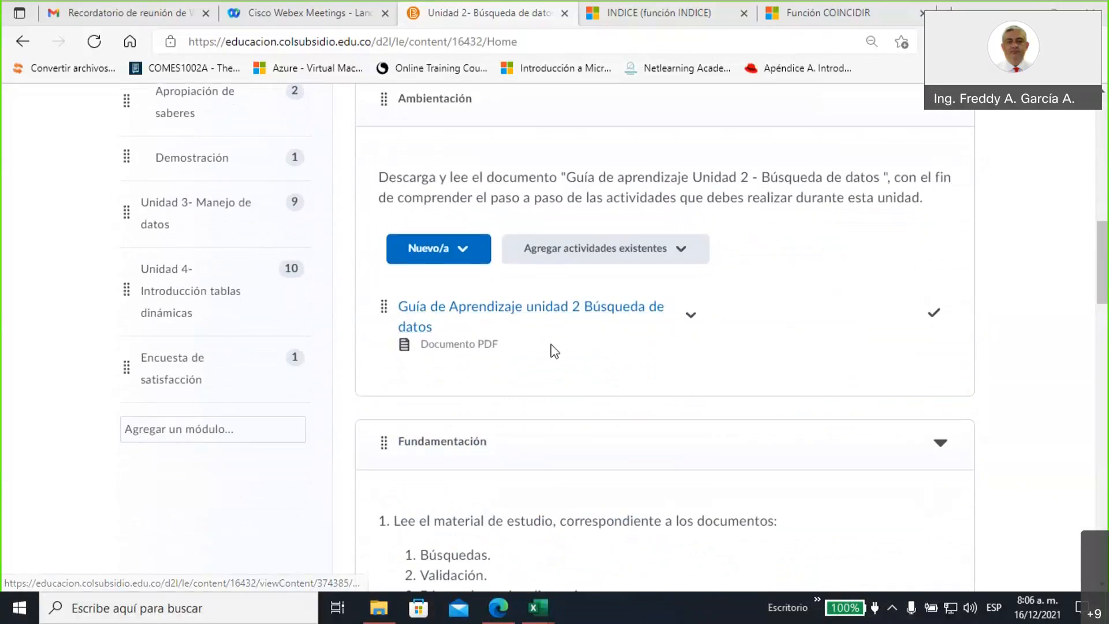
pyautogui.scroll(-3, 553, 350)
pyautogui.scroll(-3, 555, 351)
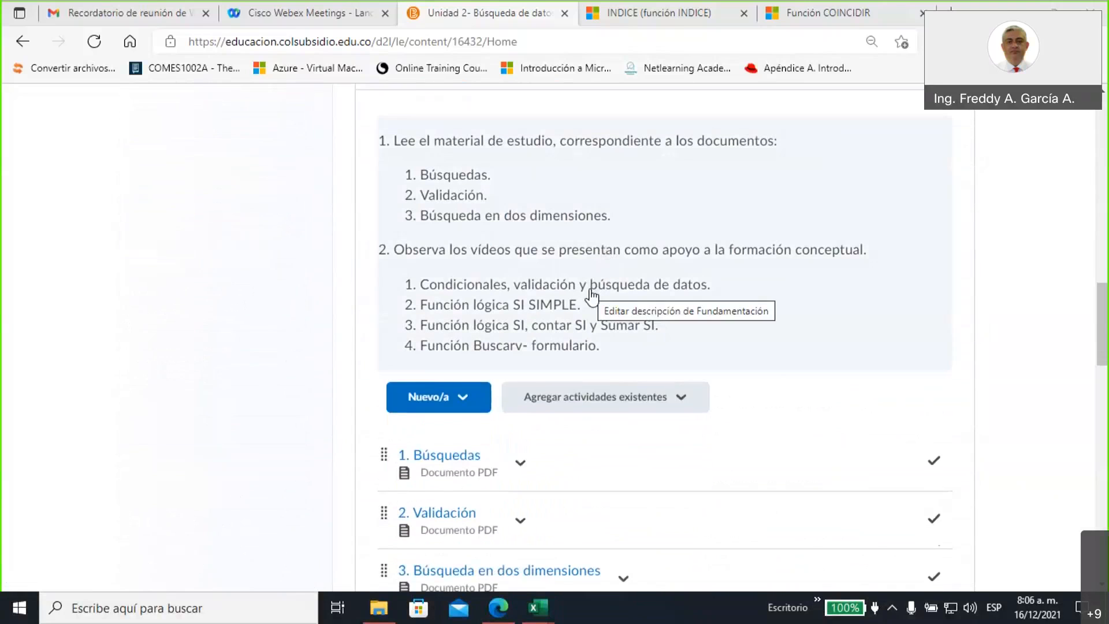
pyautogui.scroll(-1, 591, 296)
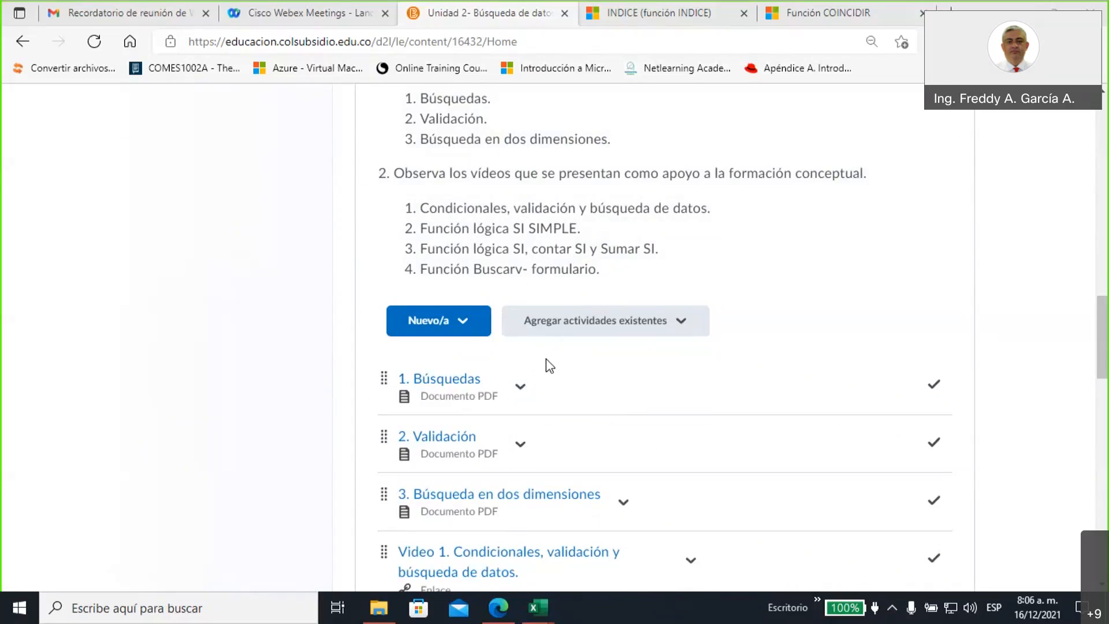
pyautogui.scroll(-1, 546, 359)
pyautogui.scroll(-3, 520, 381)
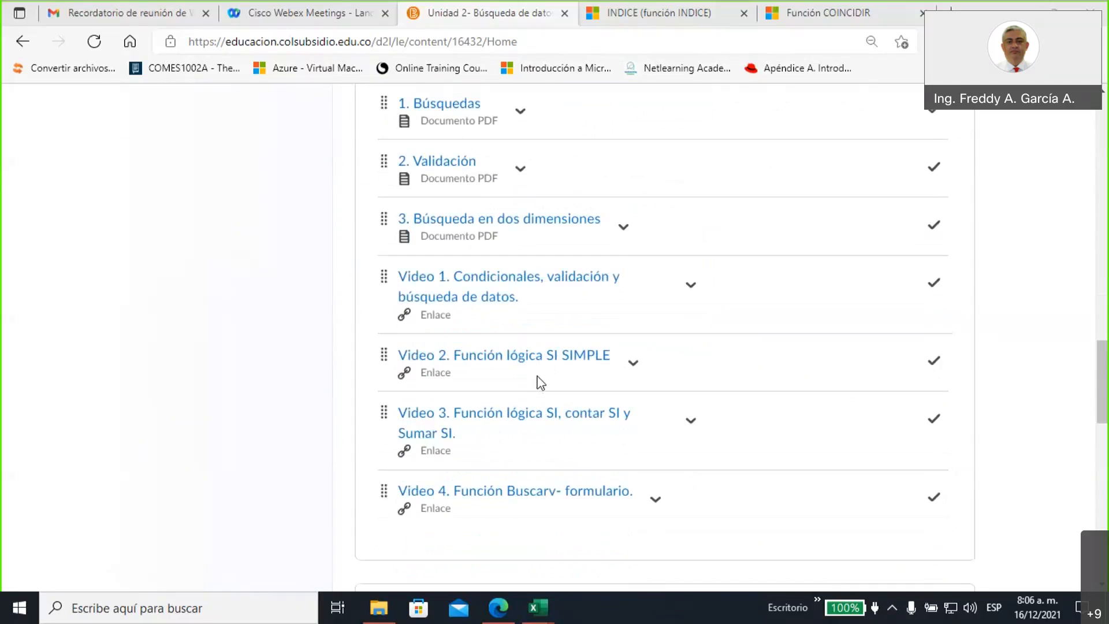
pyautogui.scroll(-1, 540, 382)
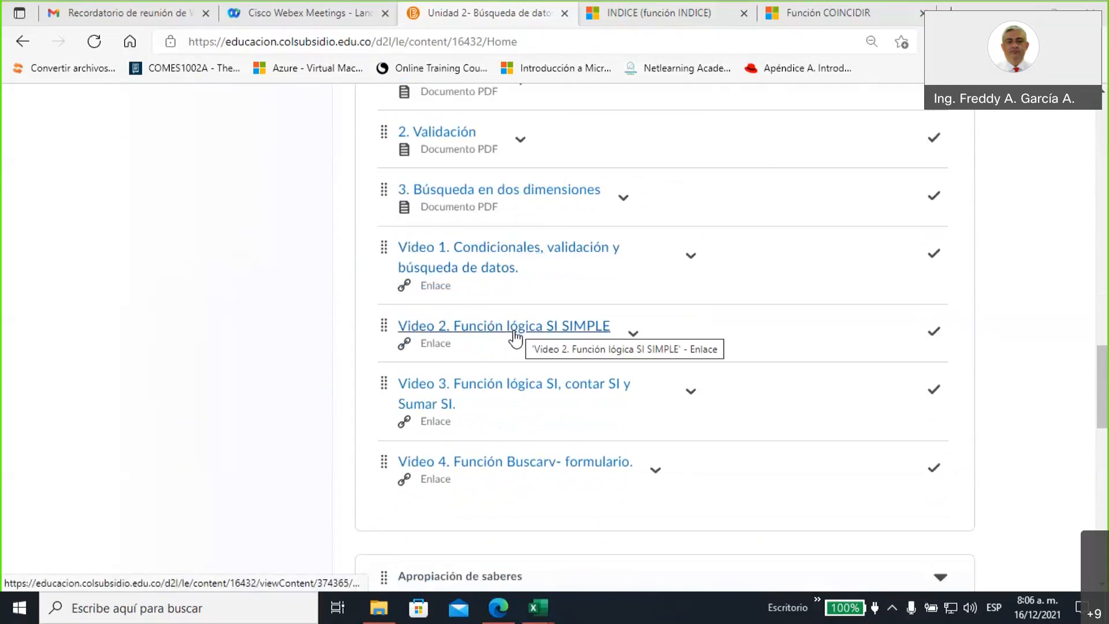
pyautogui.scroll(-1, 523, 355)
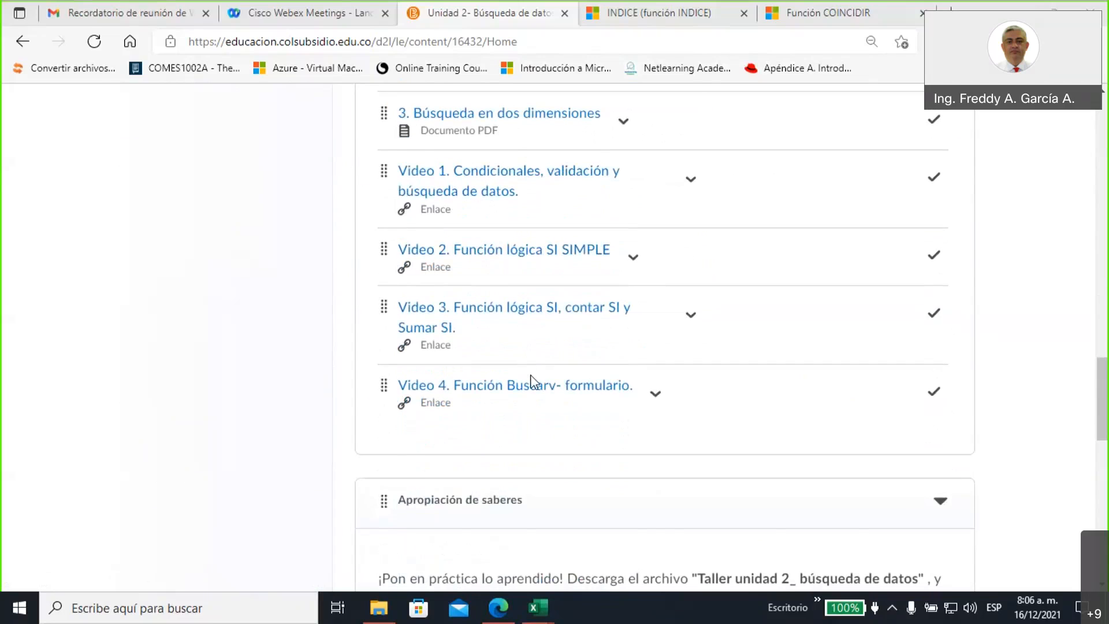
pyautogui.scroll(-2, 541, 363)
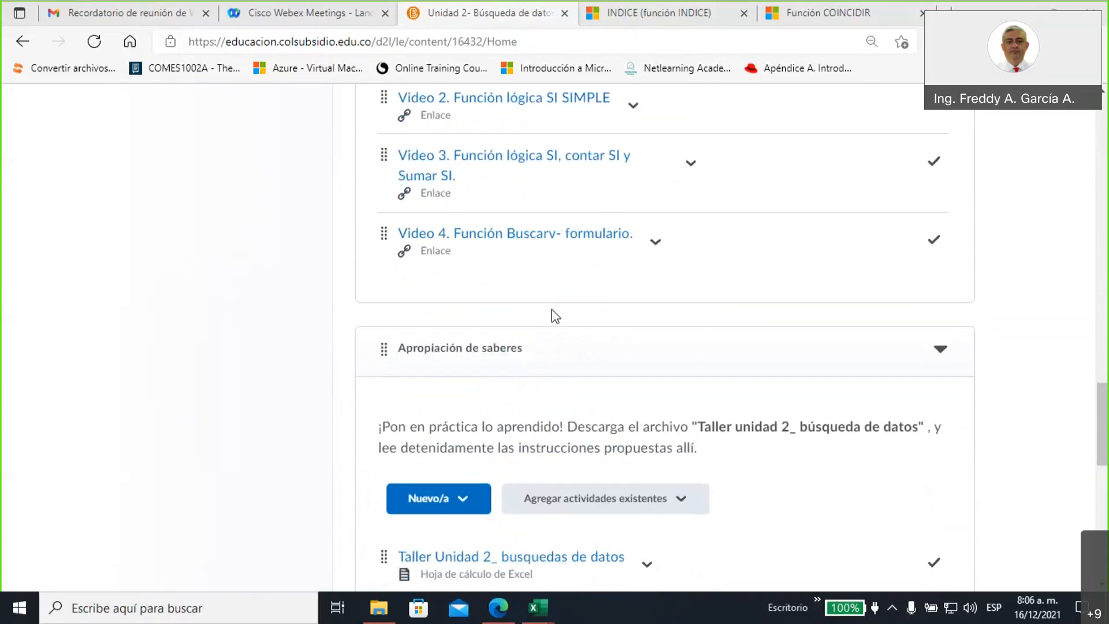
pyautogui.scroll(-3, 555, 317)
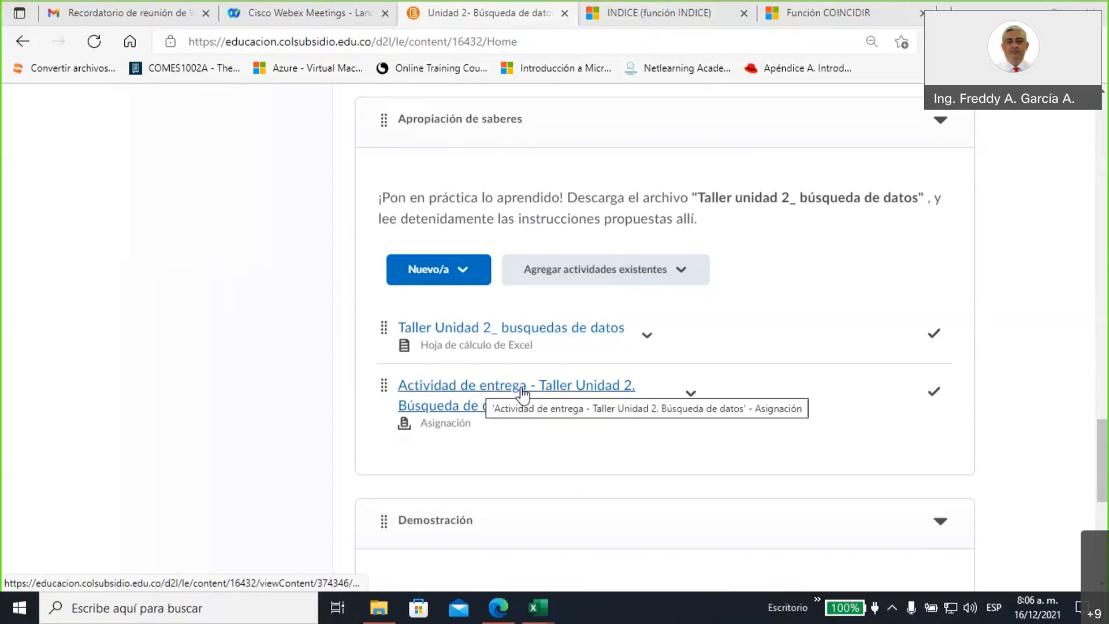
pyautogui.scroll(-2, 538, 392)
pyautogui.scroll(-3, 539, 395)
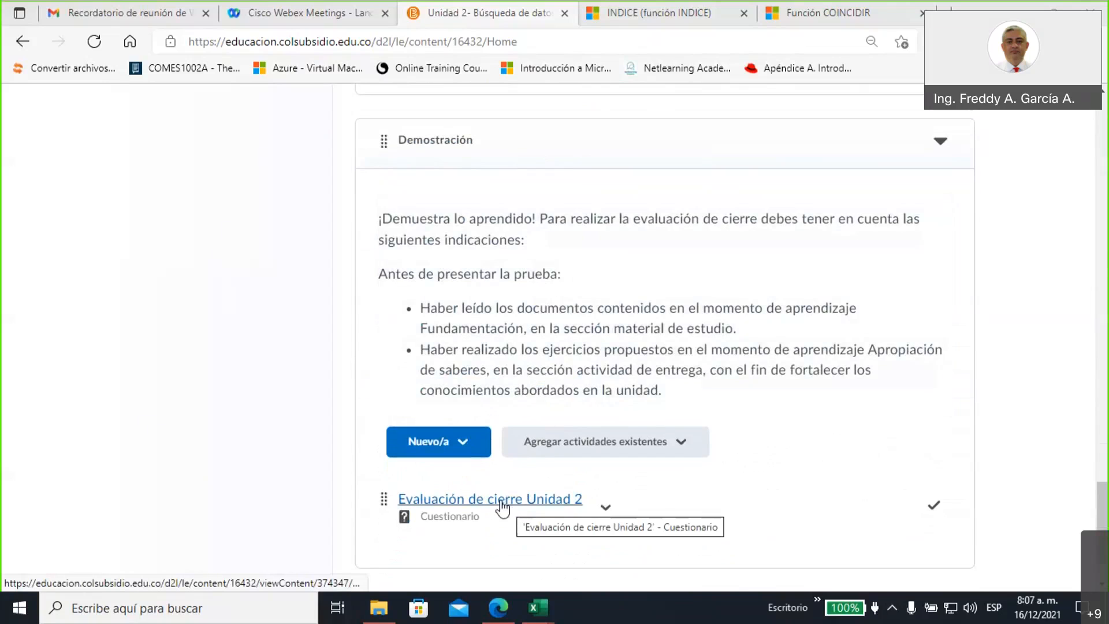
pyautogui.scroll(-1, 512, 497)
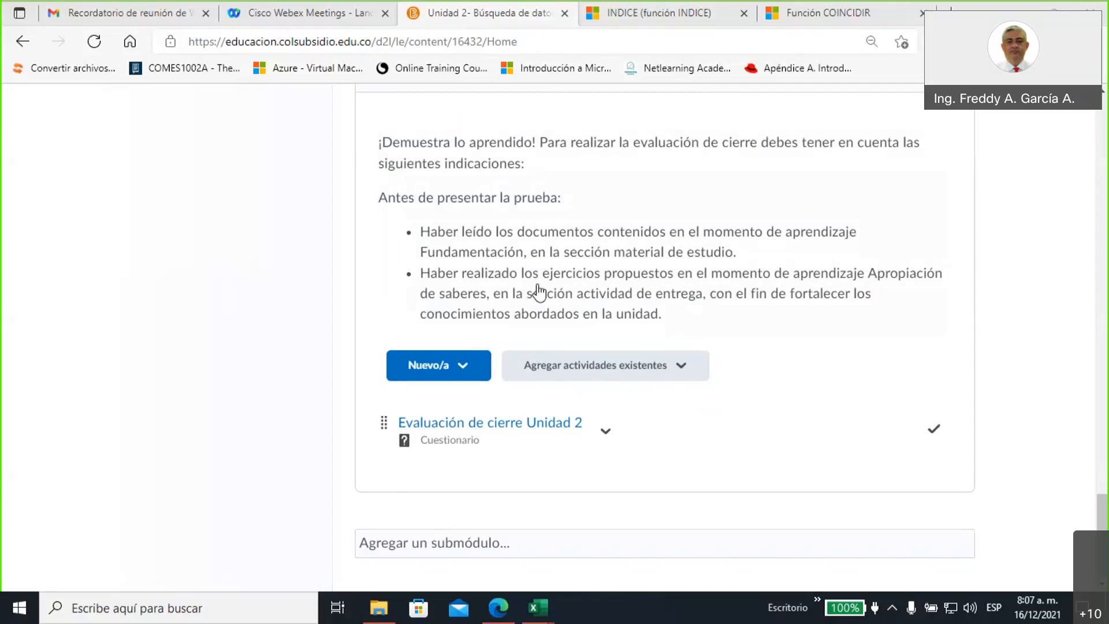
# Go back over the Unidad 2 material up to the unit title and its performance criteria
pyautogui.scroll(9, 539, 292)
pyautogui.scroll(4, 483, 319)
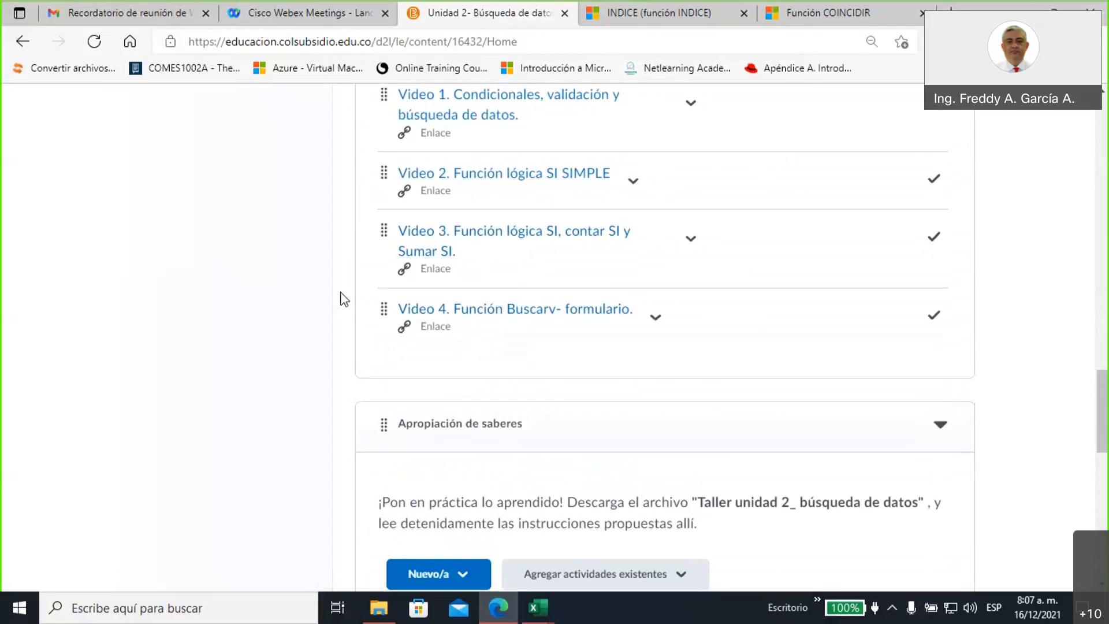
pyautogui.scroll(1, 503, 349)
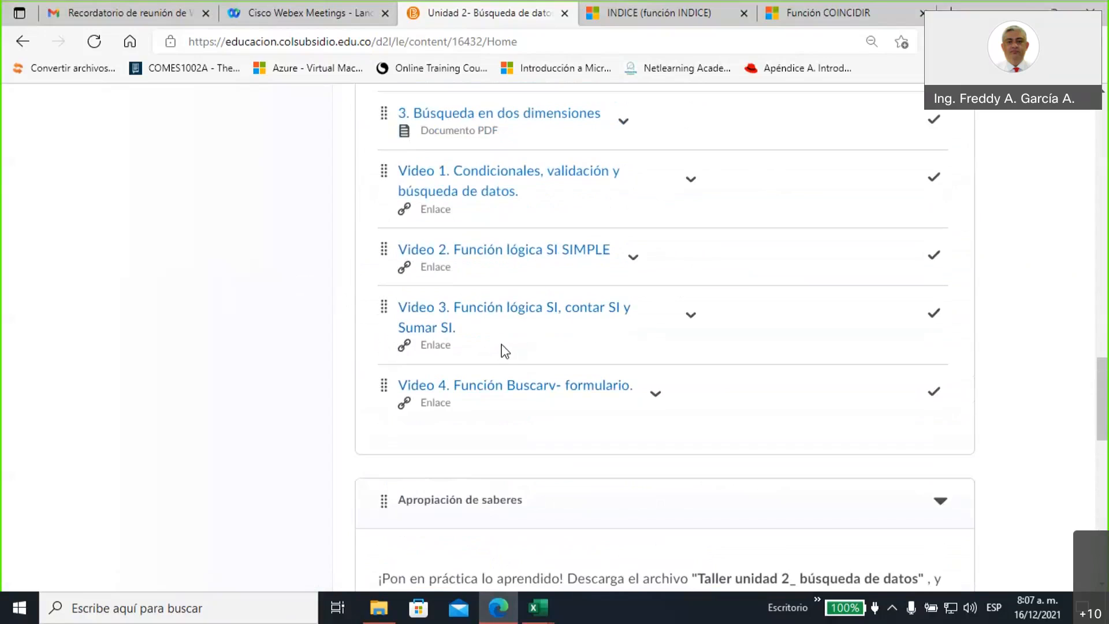
pyautogui.scroll(2, 500, 346)
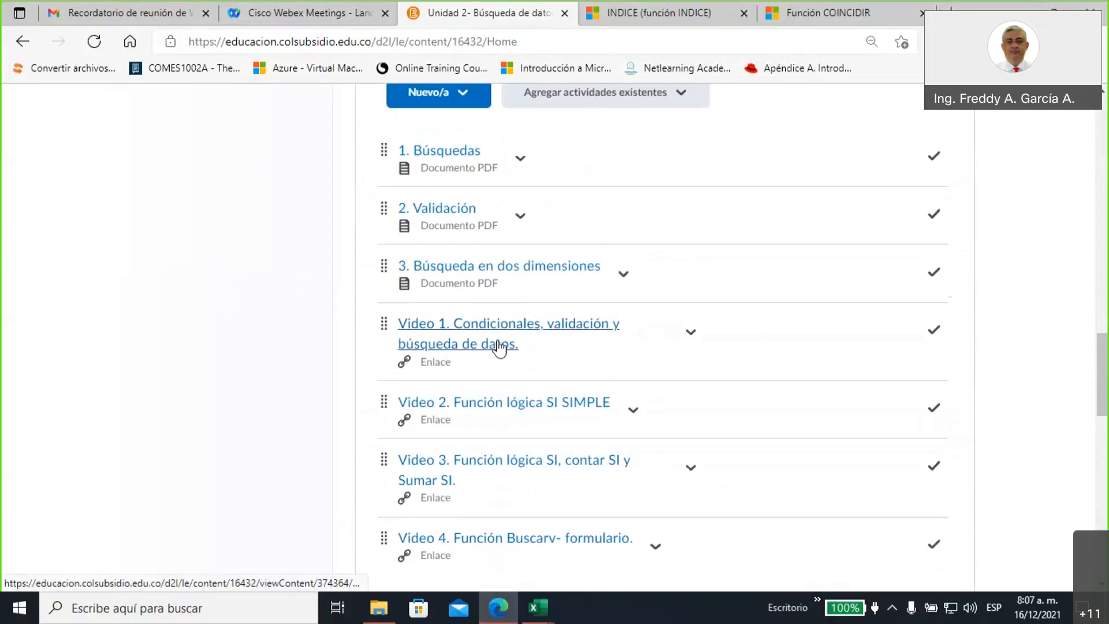
pyautogui.scroll(10, 500, 347)
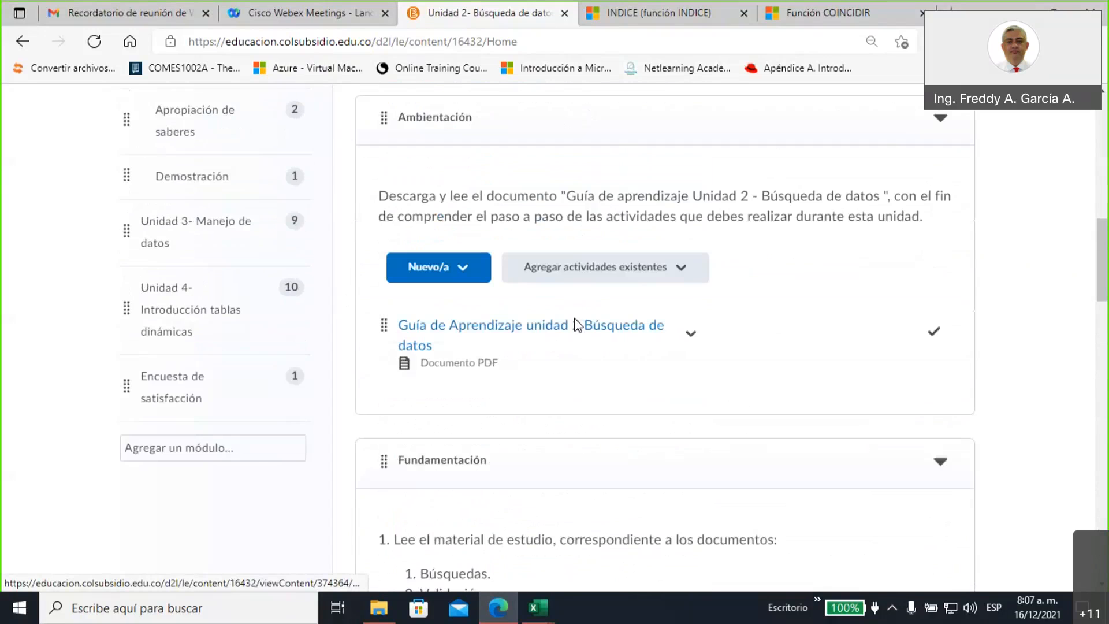
pyautogui.scroll(8, 572, 326)
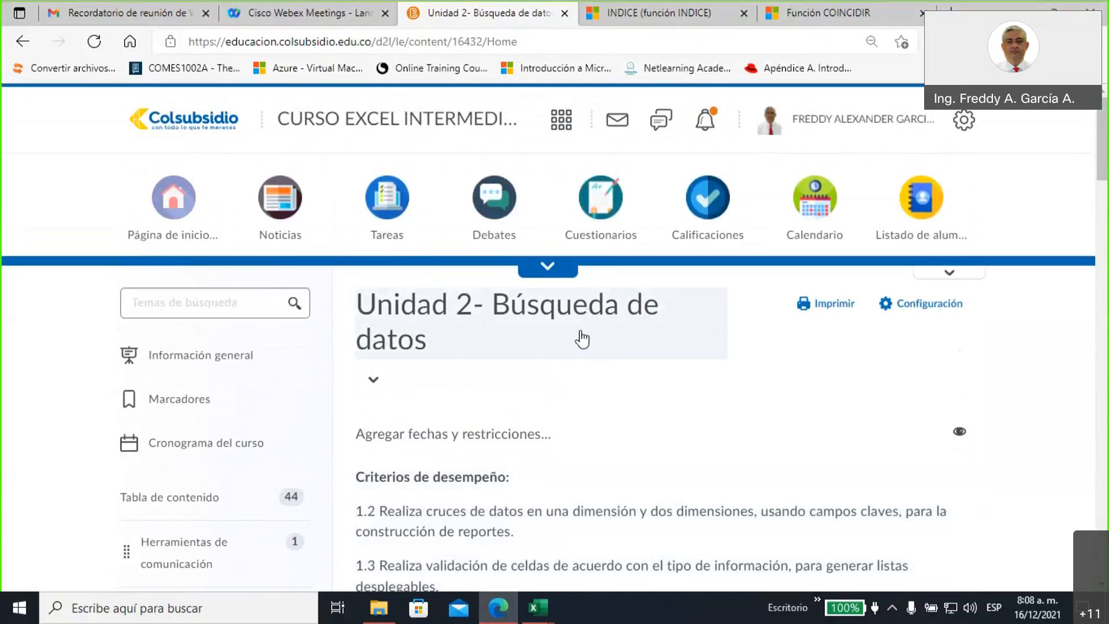
pyautogui.scroll(-1, 580, 337)
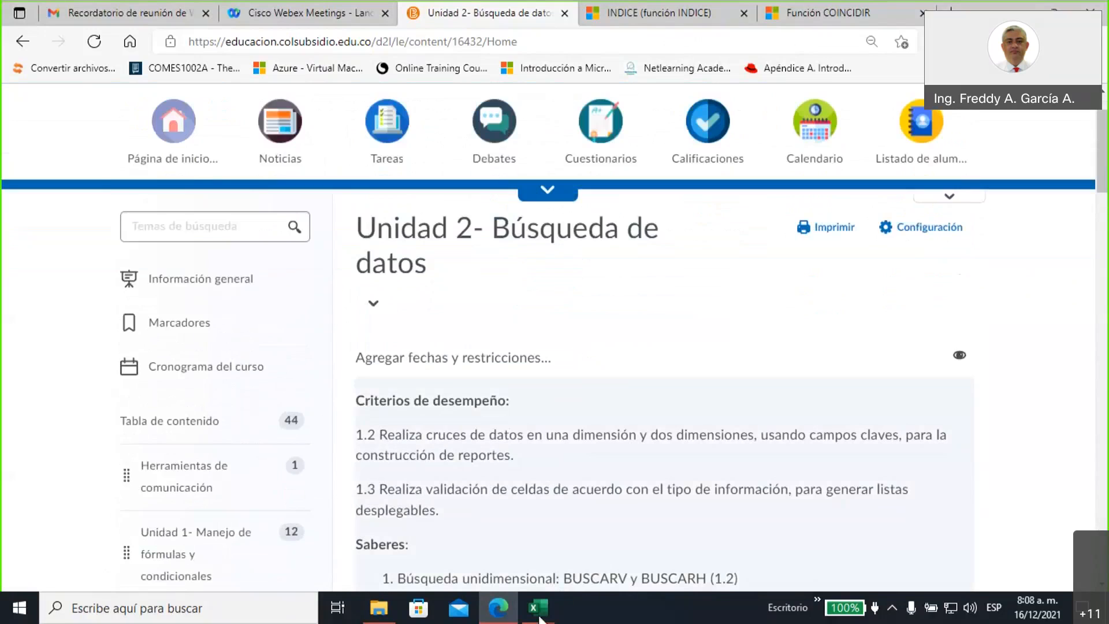
# Switch to the EJERCICIOS workbook in Excel and show more of the Hoja1 sales table
pyautogui.moveTo(536, 614)
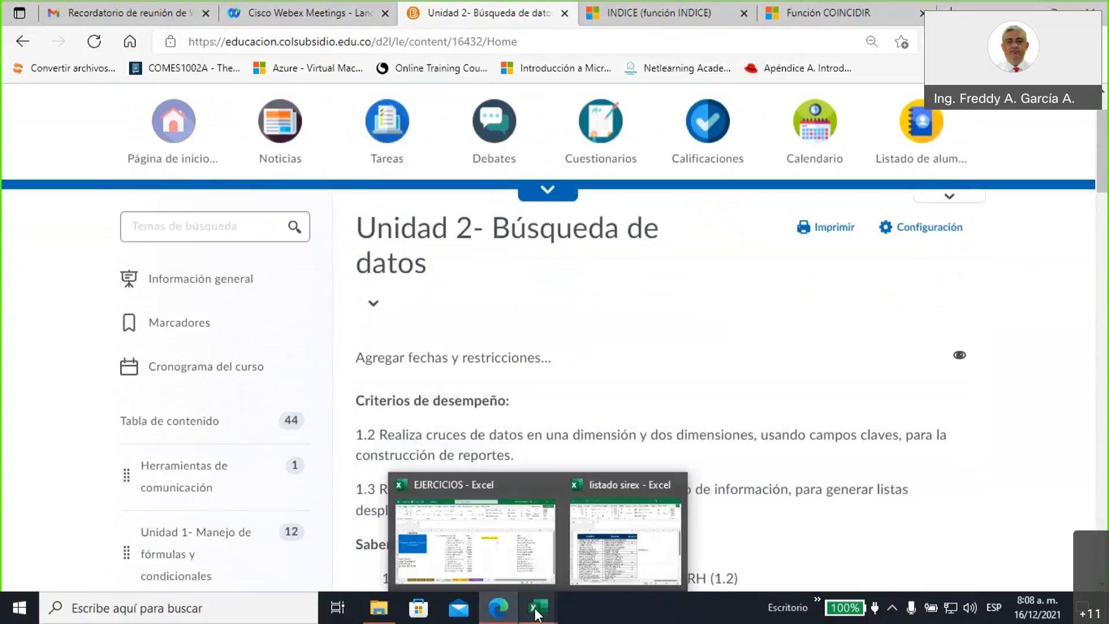
pyautogui.click(514, 570)
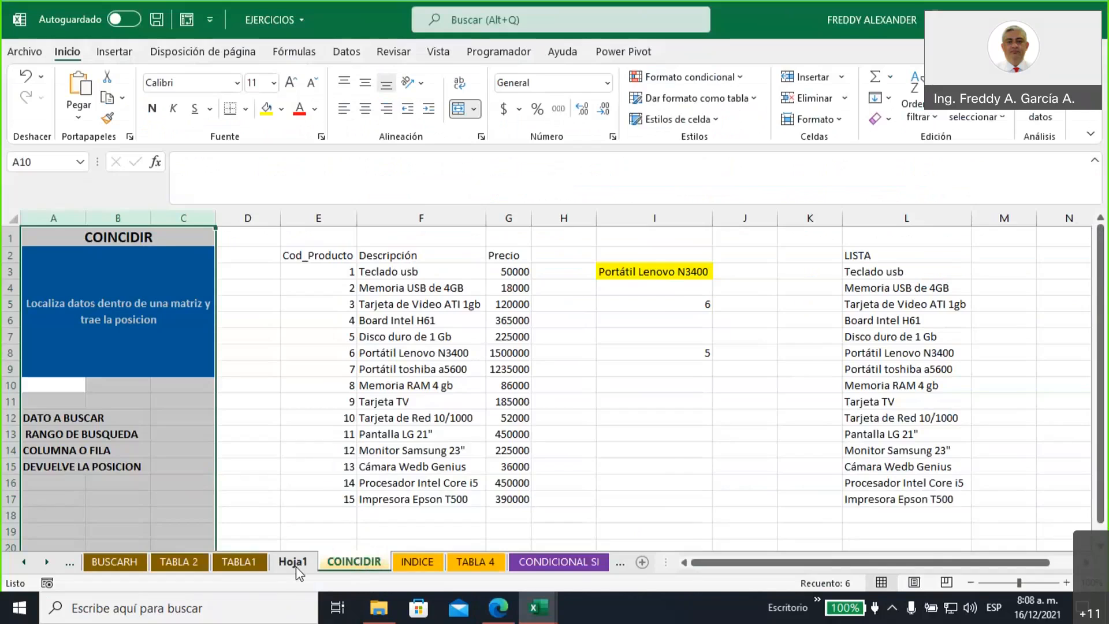
pyautogui.click(297, 569)
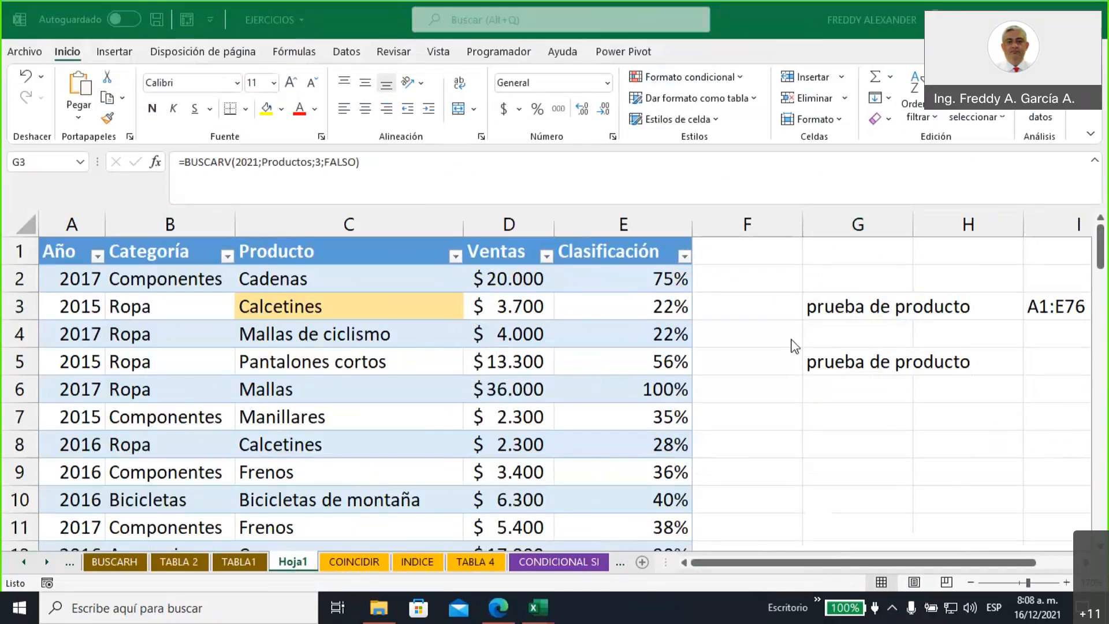
pyautogui.click(971, 583)
pyautogui.click(970, 583)
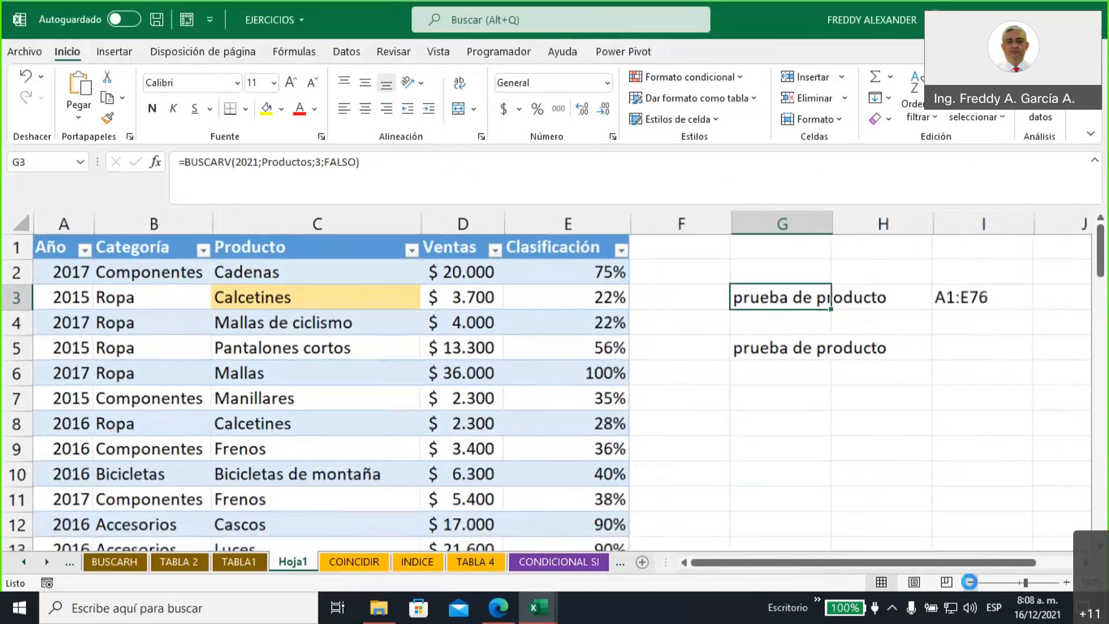
pyautogui.click(970, 583)
pyautogui.click(970, 583)
pyautogui.click(970, 582)
pyautogui.click(970, 582)
pyautogui.click(970, 582)
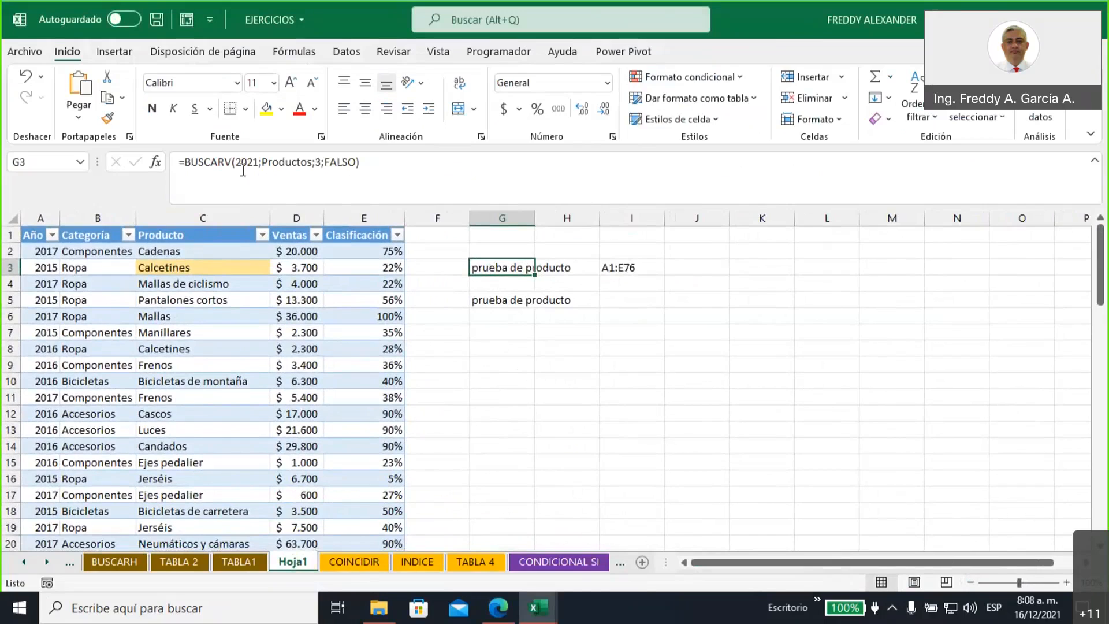
# Examine each argument of the BUSCARV formula in cell G3 and the Año column of the table, leaving the formula as it is
pyautogui.click(279, 161)
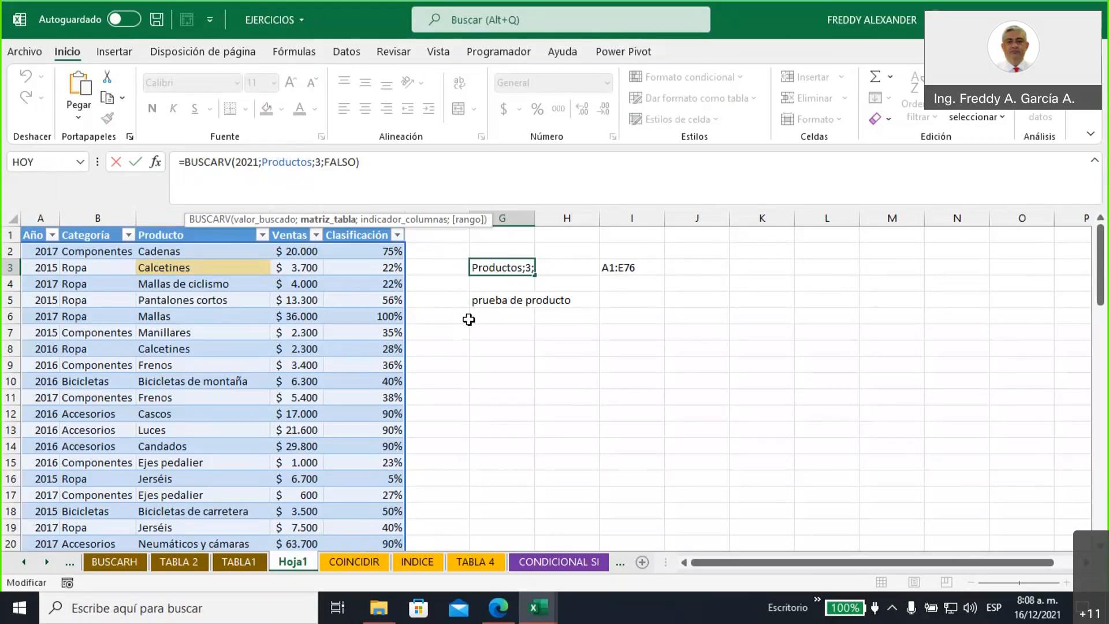
pyautogui.click(242, 160)
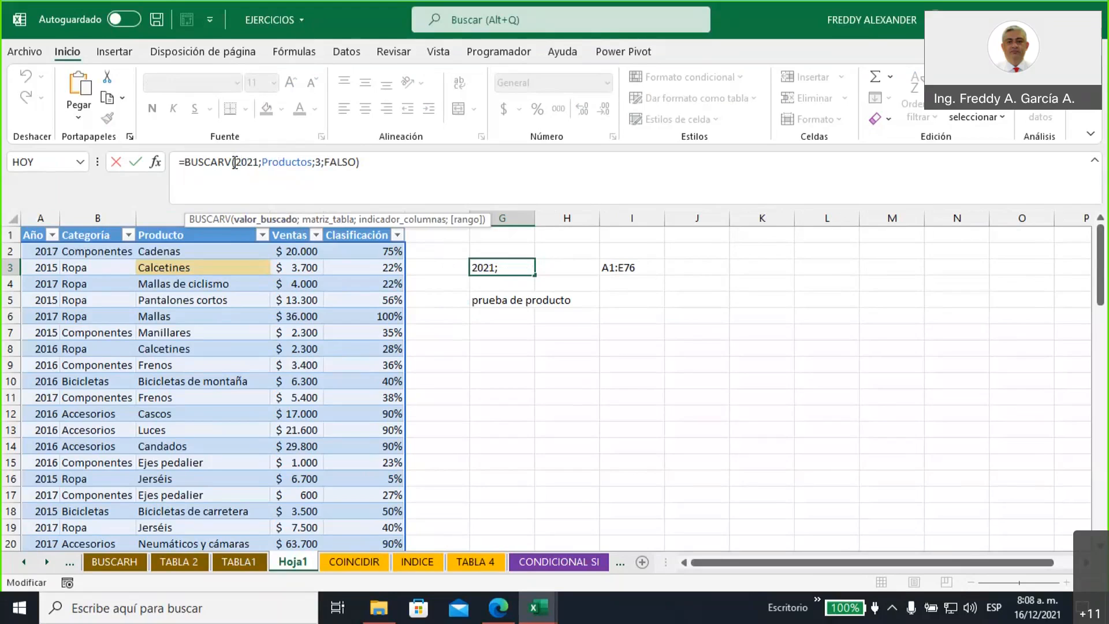
pyautogui.moveTo(232, 161); pyautogui.dragTo(258, 158)
pyautogui.moveTo(262, 162); pyautogui.dragTo(313, 162)
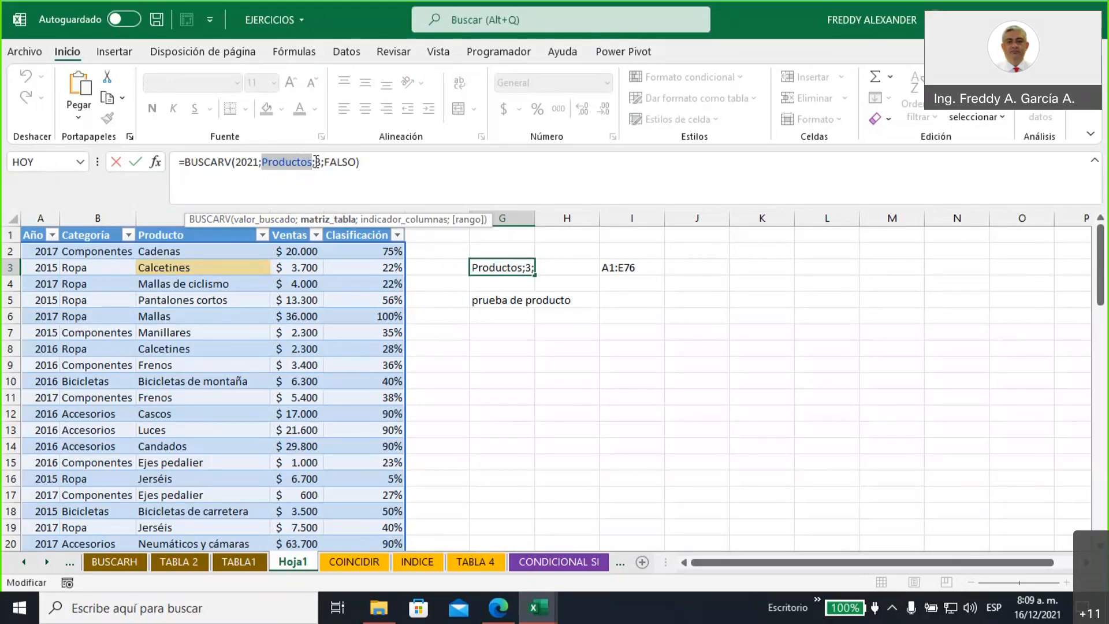
pyautogui.click(322, 162)
pyautogui.doubleClick(322, 162)
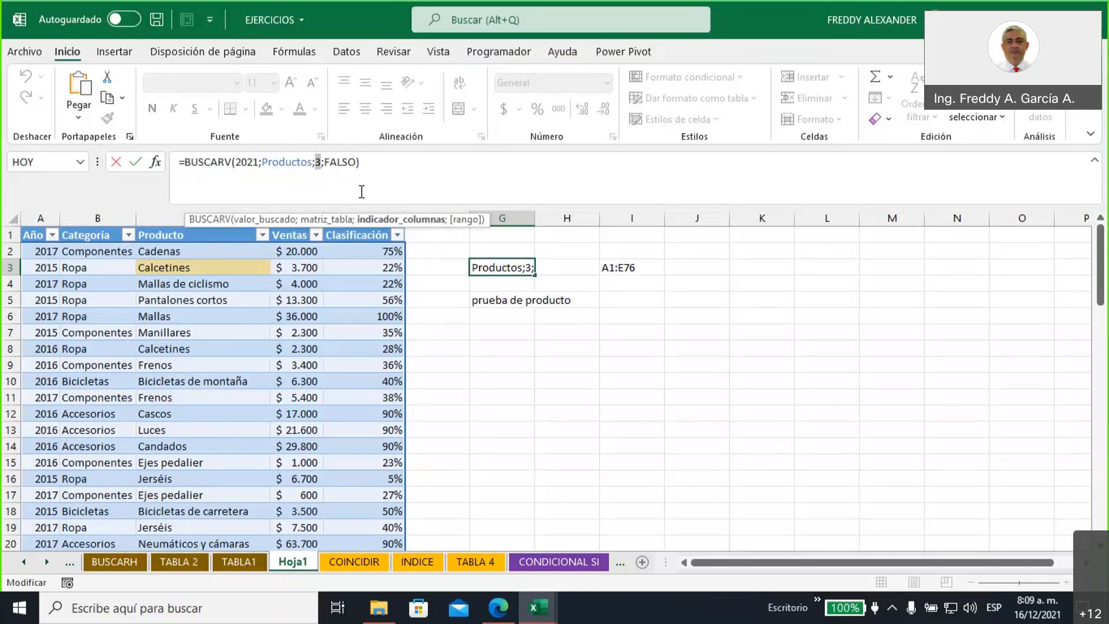
pyautogui.moveTo(324, 163); pyautogui.dragTo(355, 164)
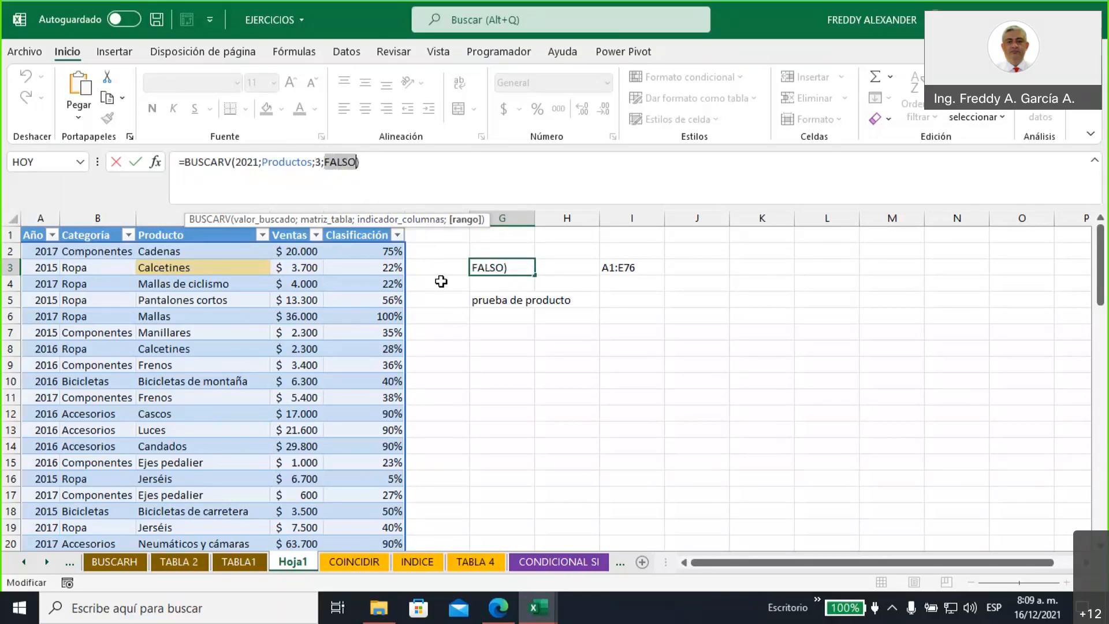
pyautogui.moveTo(232, 161); pyautogui.dragTo(260, 163)
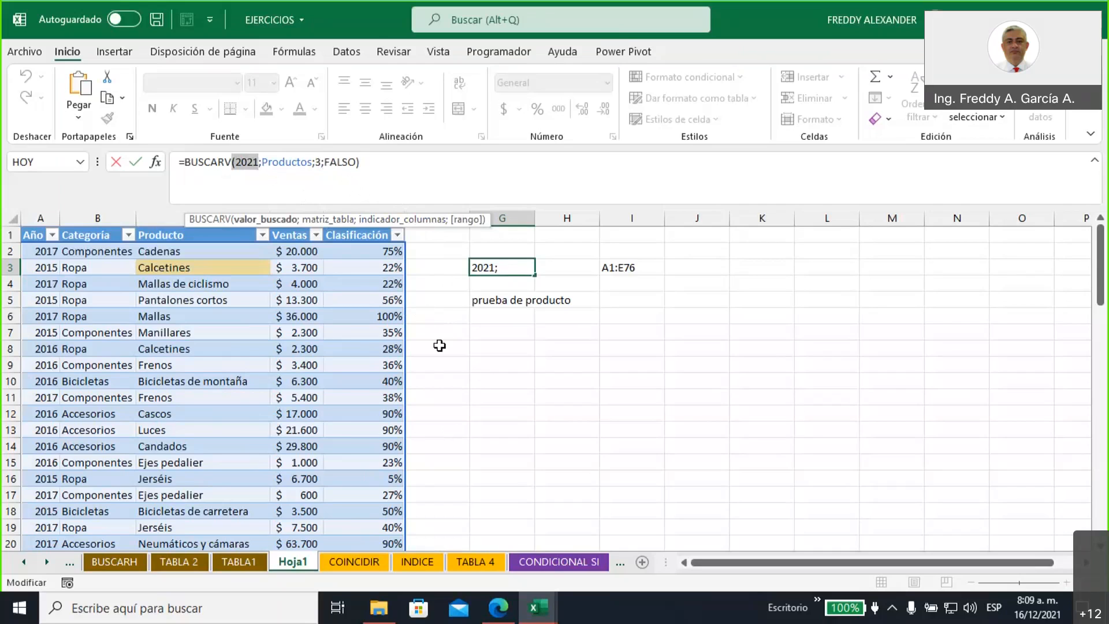
pyautogui.click(374, 168)
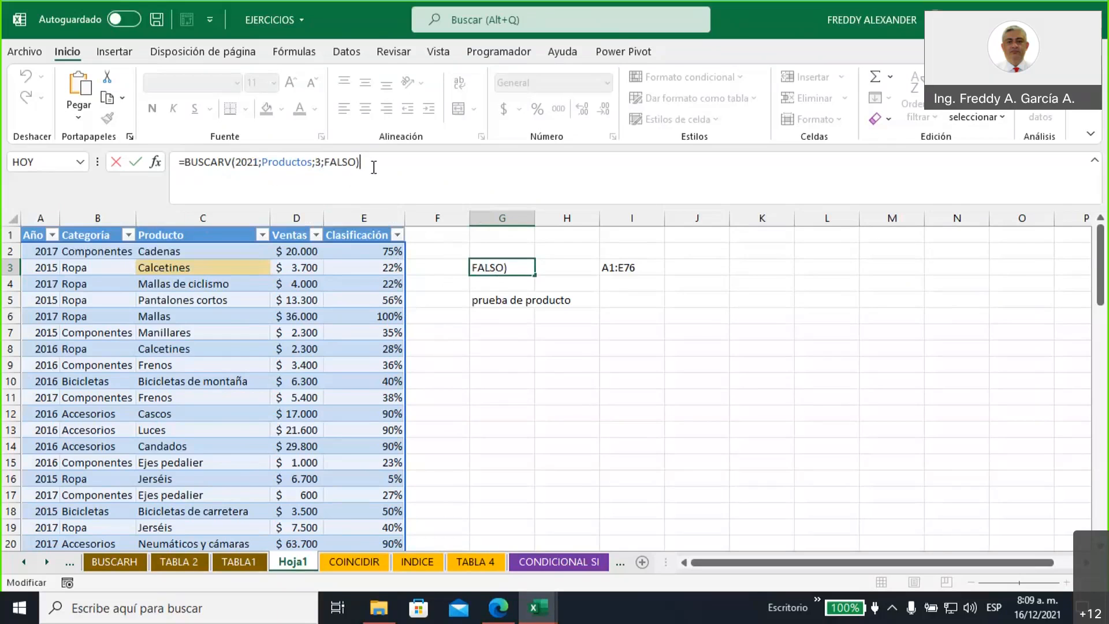
pyautogui.press('Return')
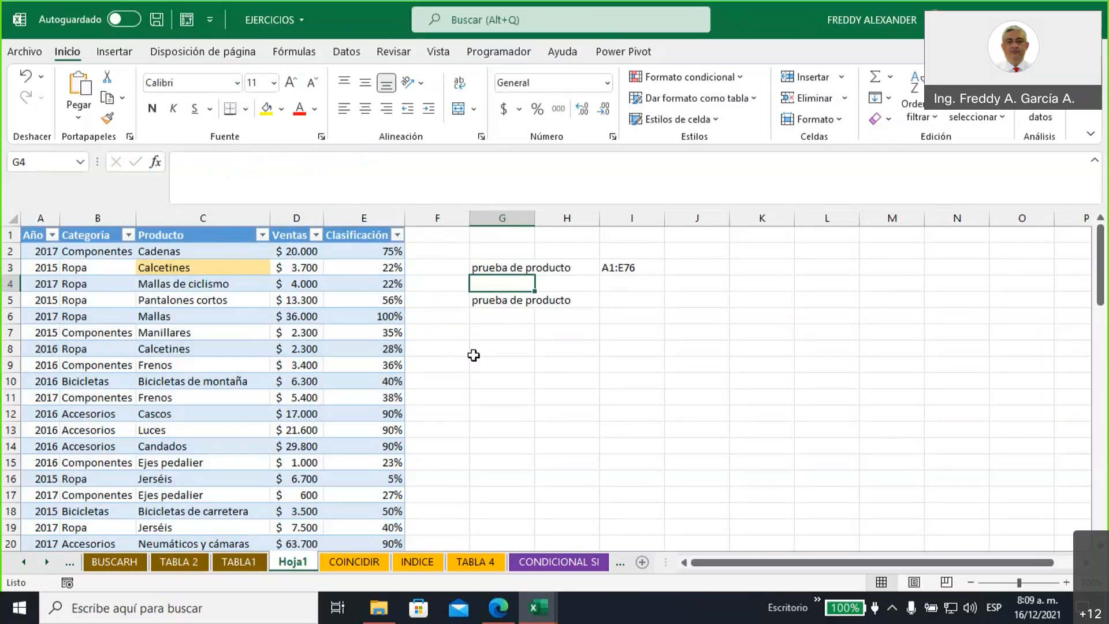
pyautogui.click(483, 269)
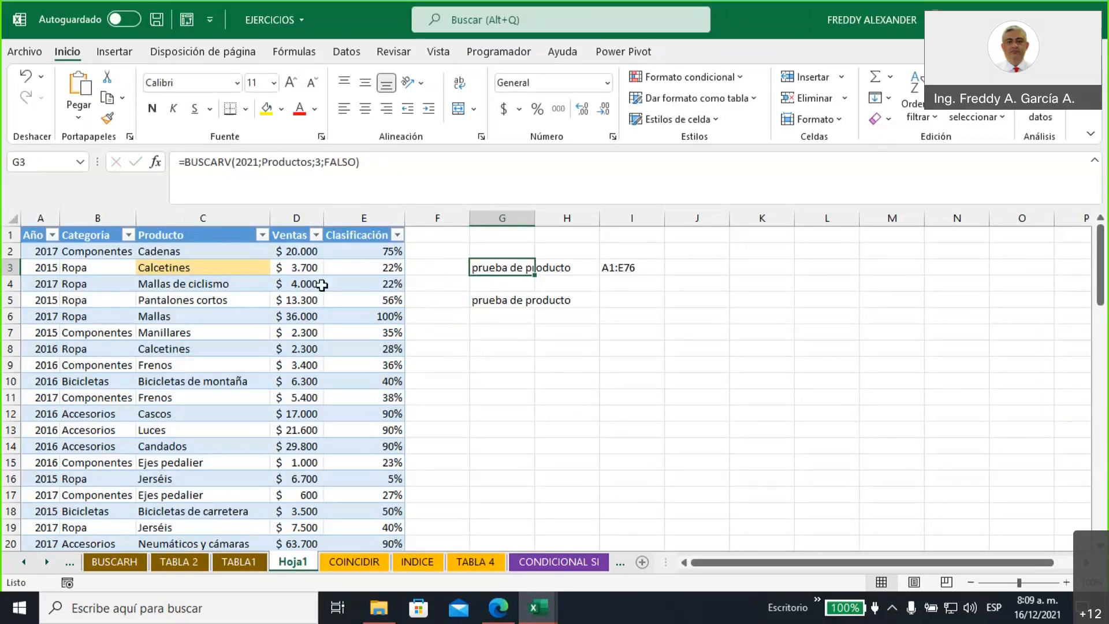
pyautogui.click(38, 215)
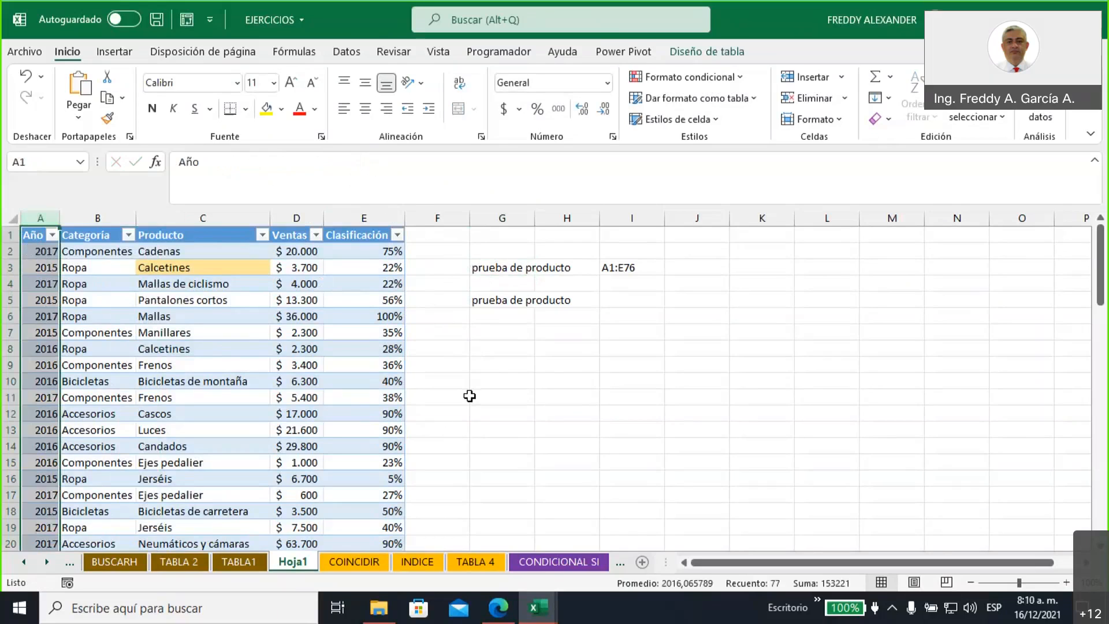
# Open the COINCIDIR sheet and highlight the product table E2:G17, followed by its Descripción column F2:F17
pyautogui.click(349, 564)
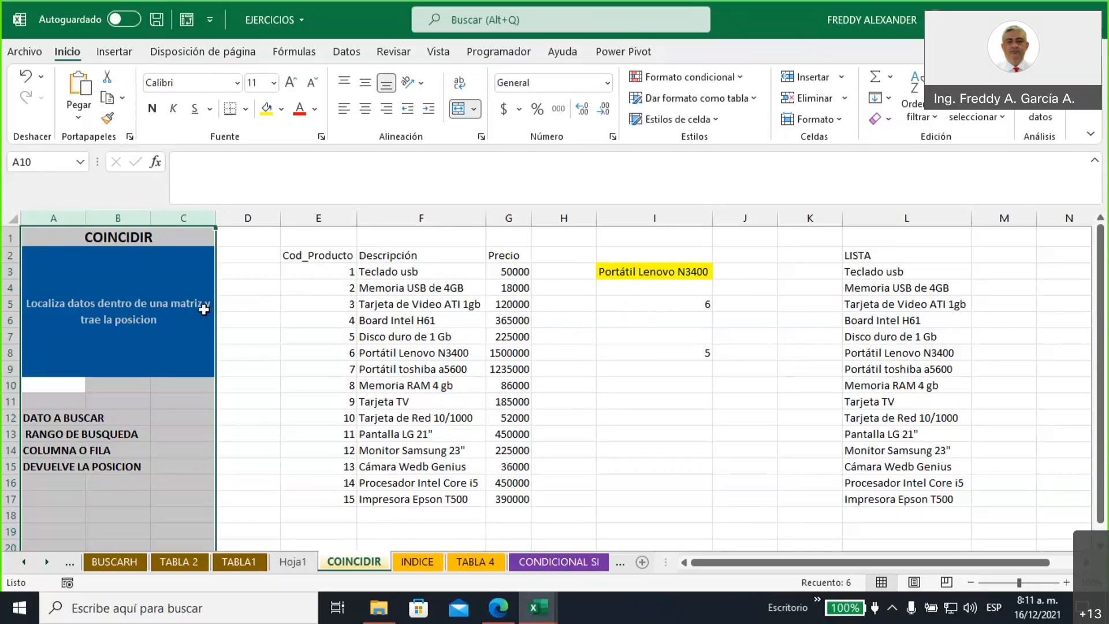
pyautogui.click(244, 334)
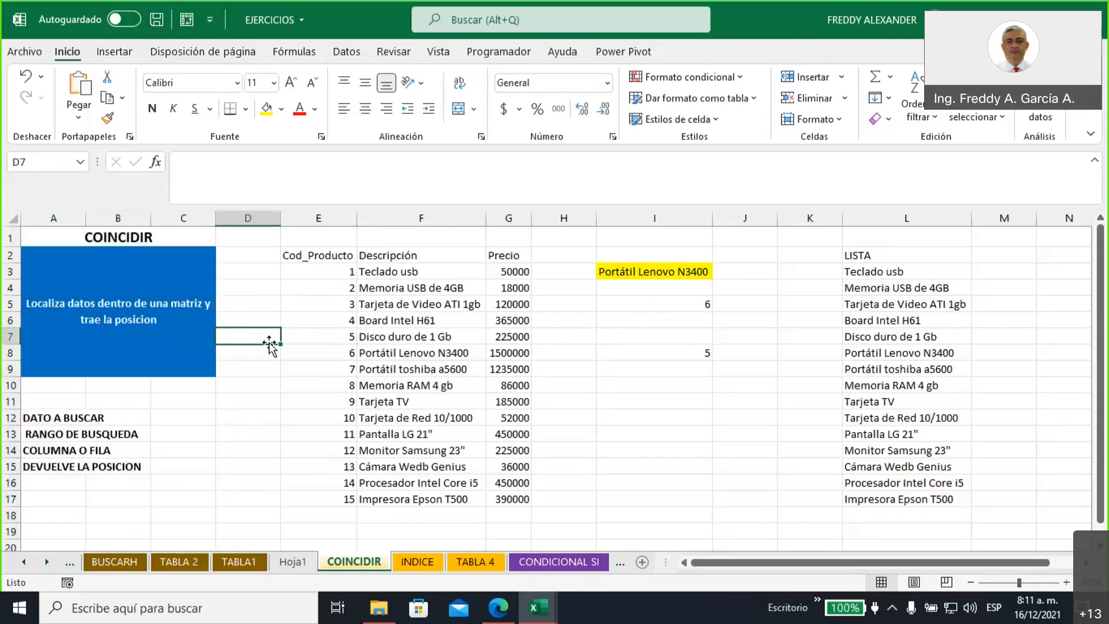
pyautogui.click(318, 256)
pyautogui.moveTo(318, 256); pyautogui.dragTo(499, 501)
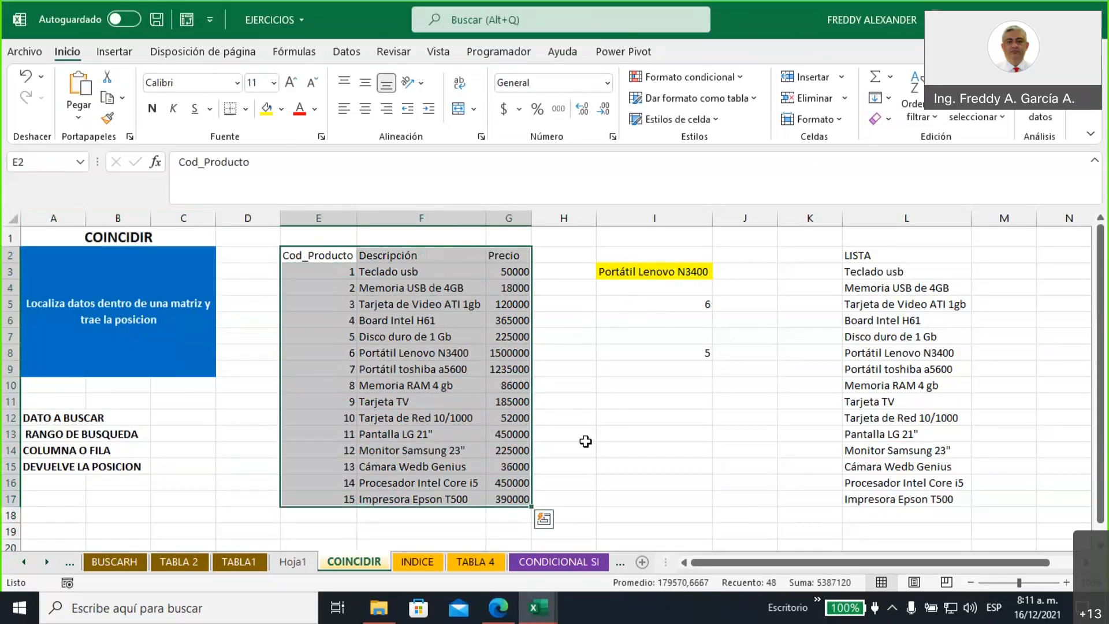
pyautogui.click(399, 306)
pyautogui.moveTo(397, 255); pyautogui.dragTo(404, 498)
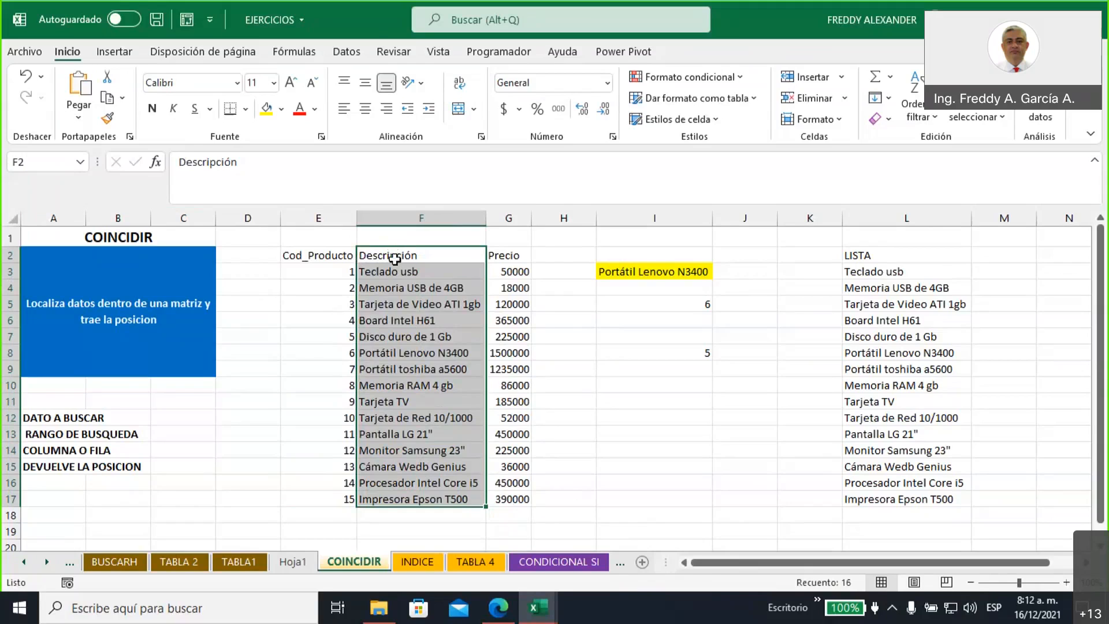
# Fill the product table's header cells E2:G2 with a medium grey theme colour
pyautogui.click(320, 255)
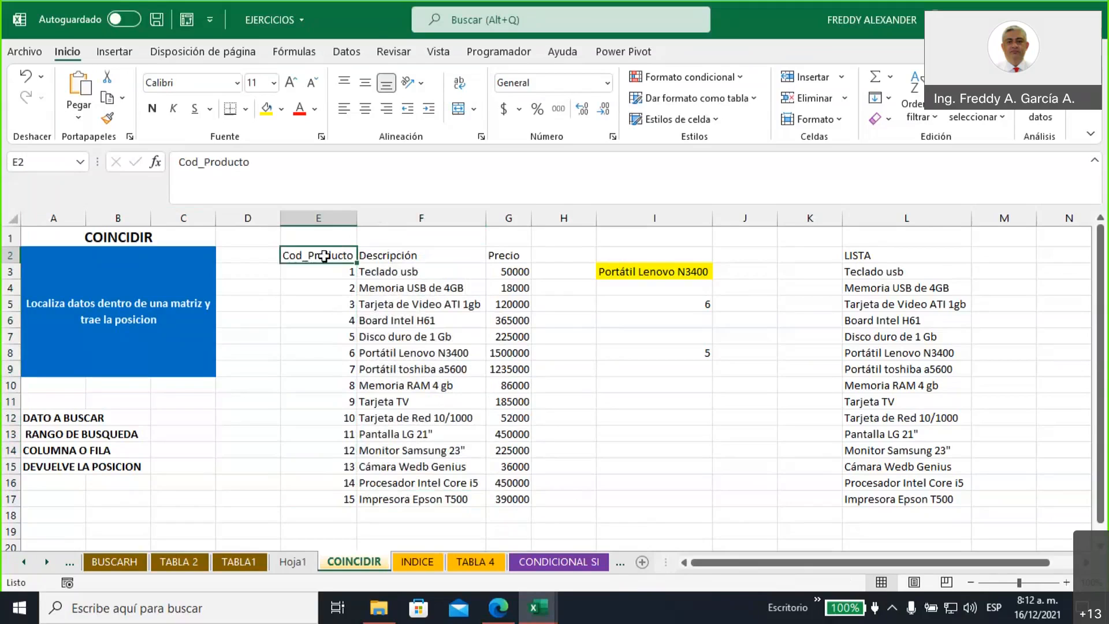
pyautogui.moveTo(320, 255); pyautogui.dragTo(508, 255)
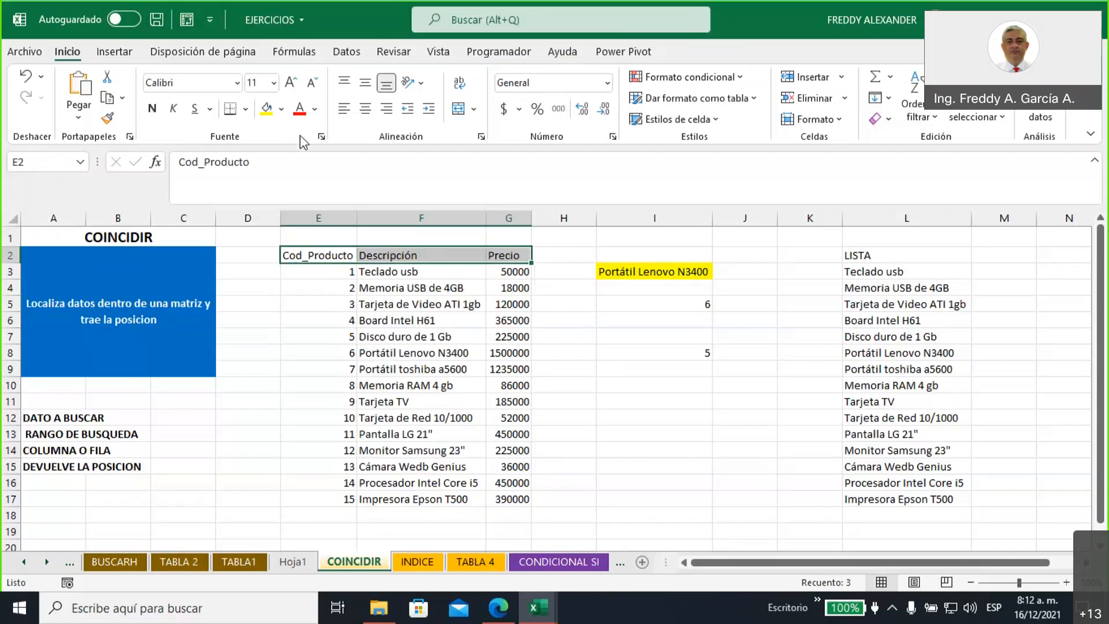
pyautogui.click(282, 109)
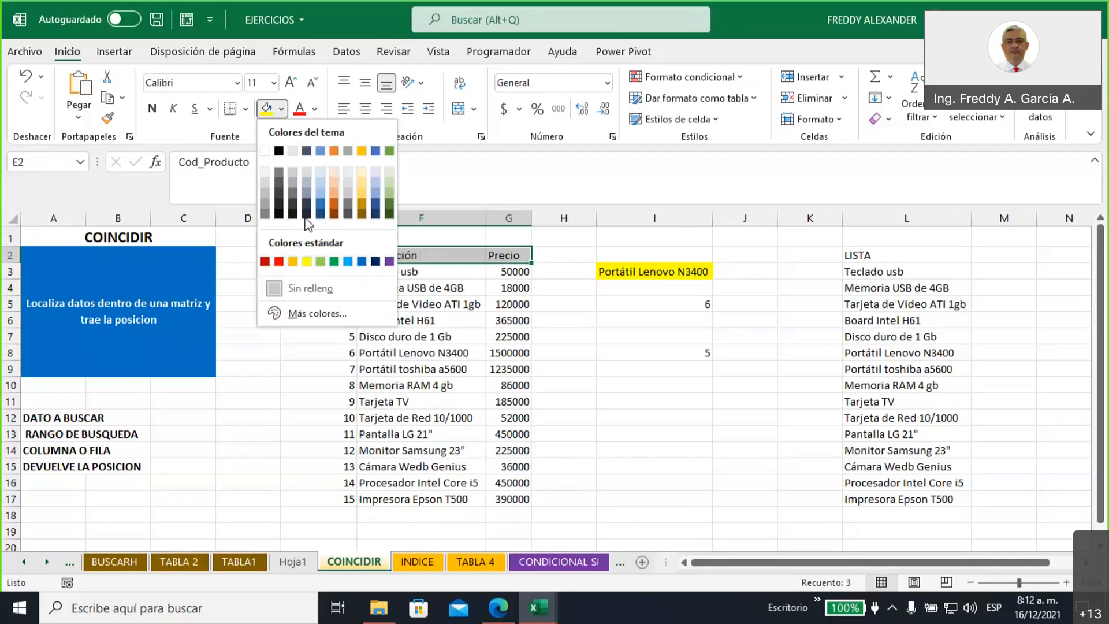
pyautogui.click(266, 205)
pyautogui.click(572, 353)
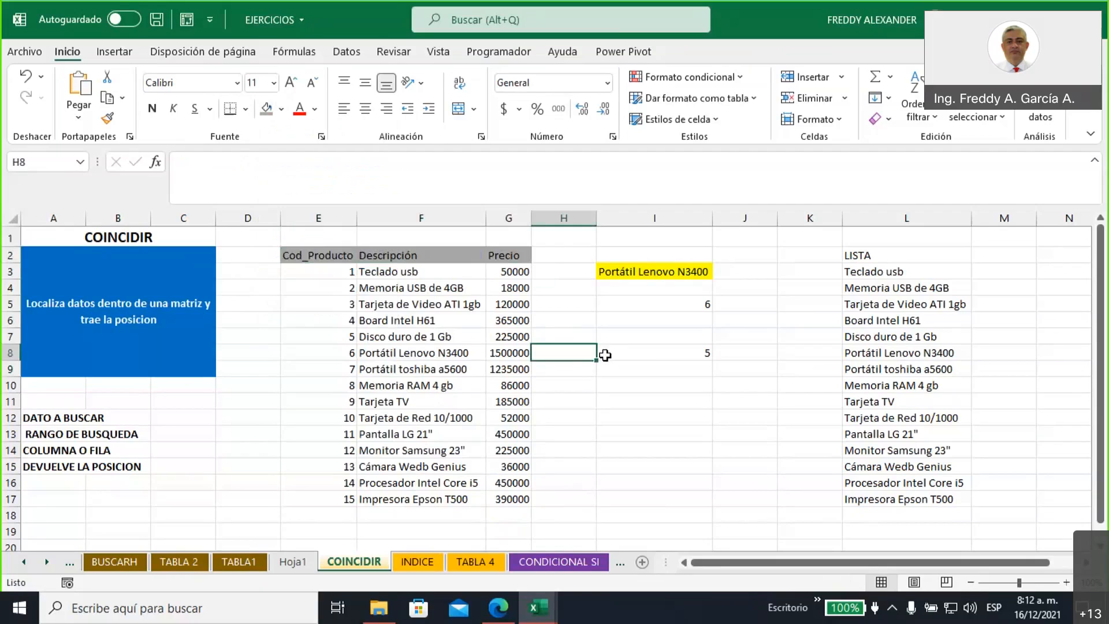
# Highlight the Descripción column F2:F17 and fill its Portátil Lenovo N3400 cell, F8, in yellow
pyautogui.moveTo(390, 269); pyautogui.dragTo(410, 501)
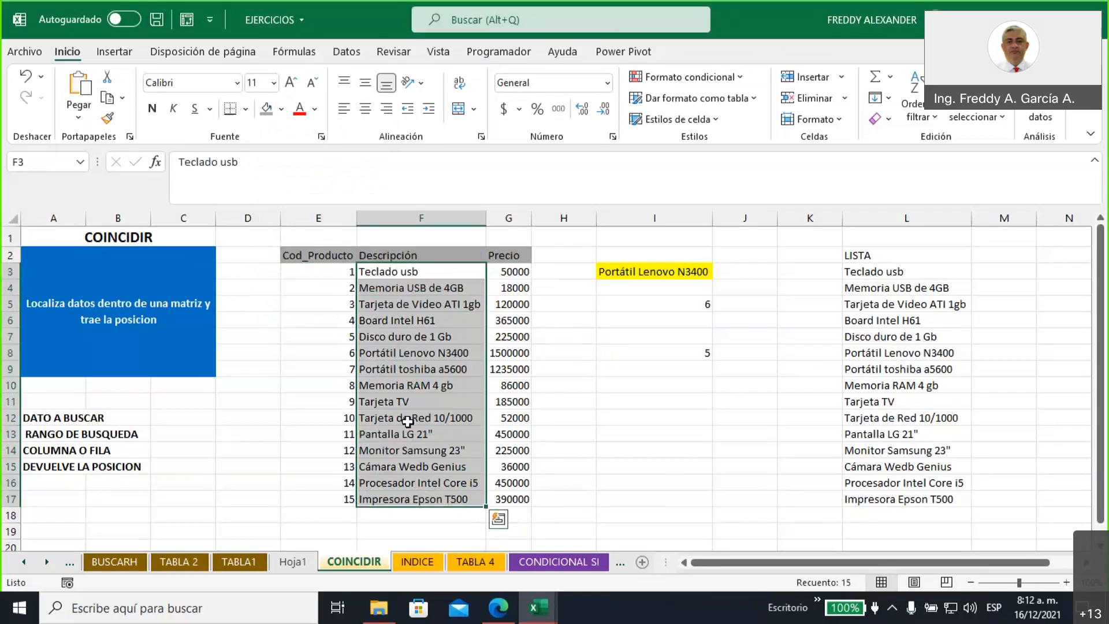
pyautogui.moveTo(389, 255); pyautogui.dragTo(413, 500)
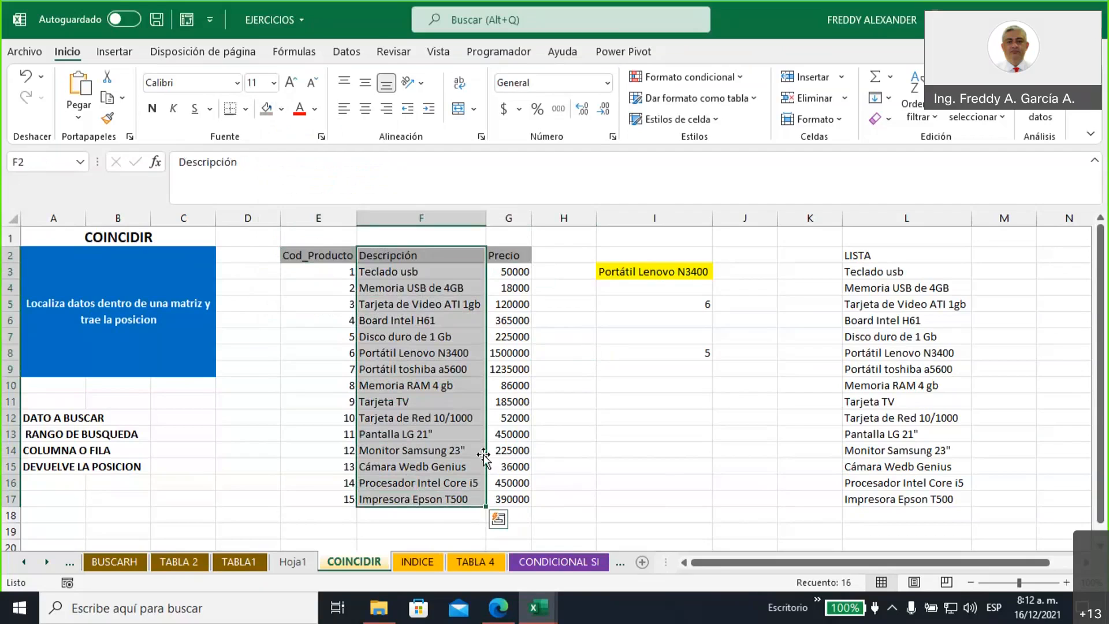
pyautogui.click(571, 389)
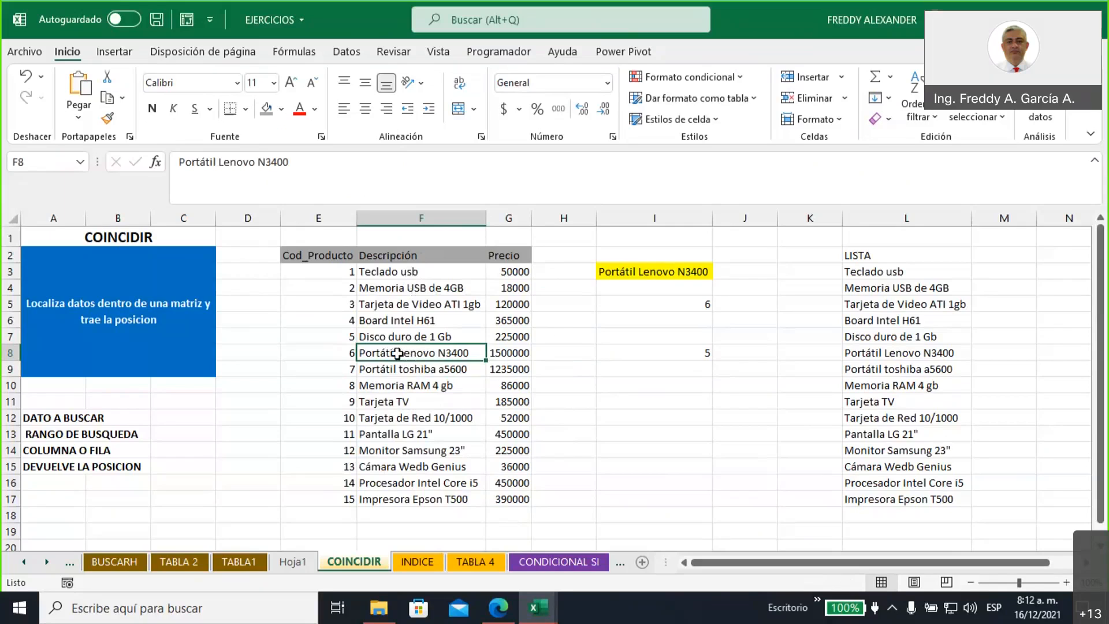
pyautogui.click(281, 109)
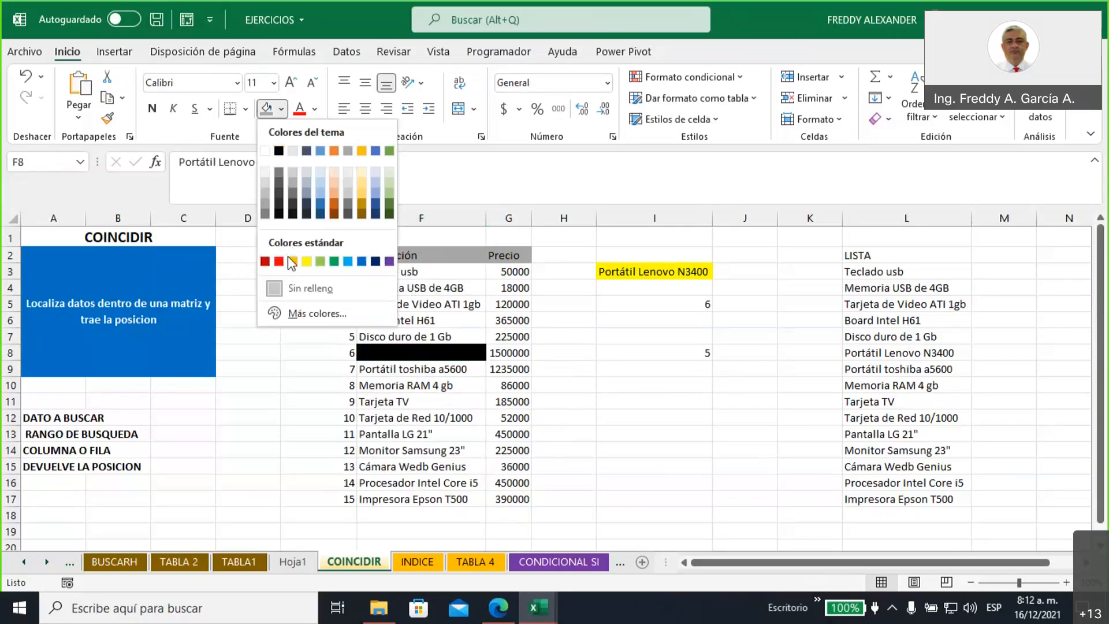
pyautogui.click(306, 263)
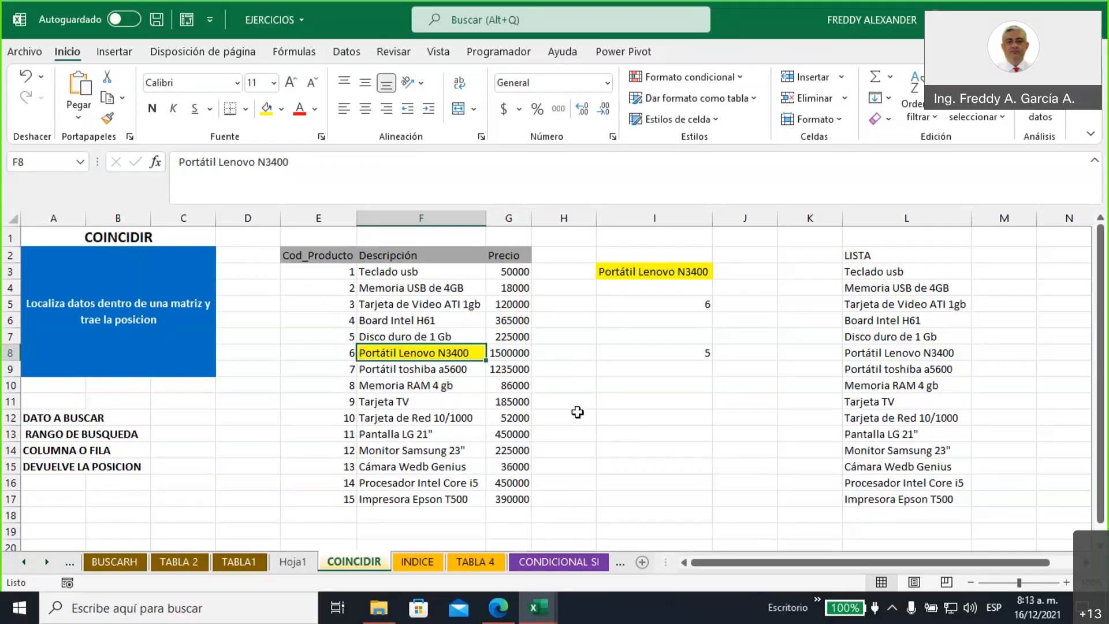
# Examine each argument of the COINCIDIR formula in cell I5, leaving the formula as it is
pyautogui.click(622, 304)
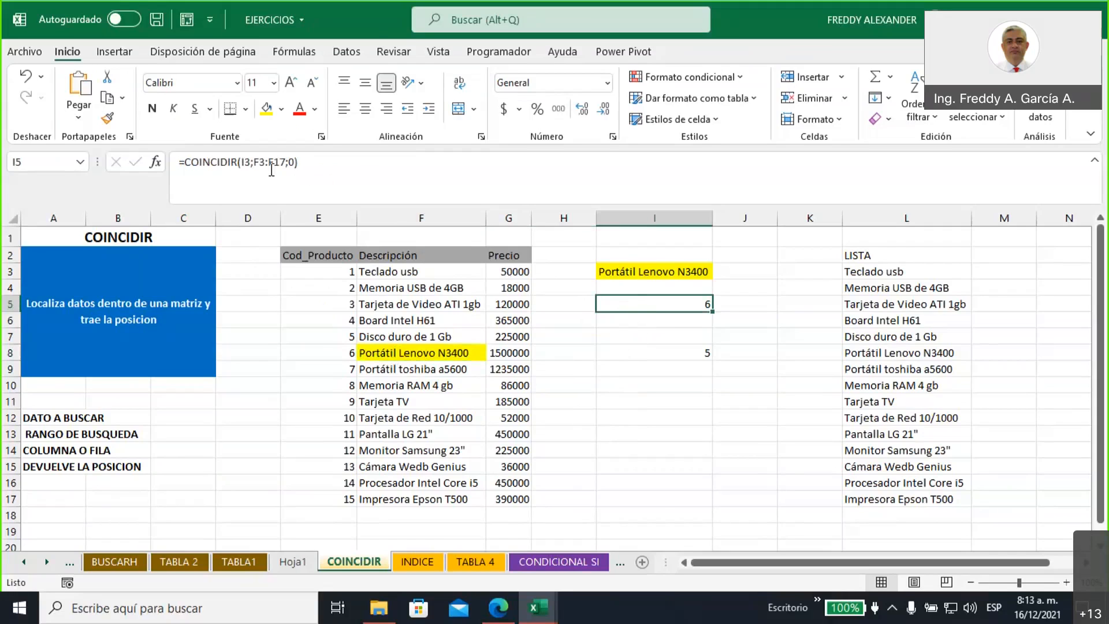
pyautogui.click(221, 164)
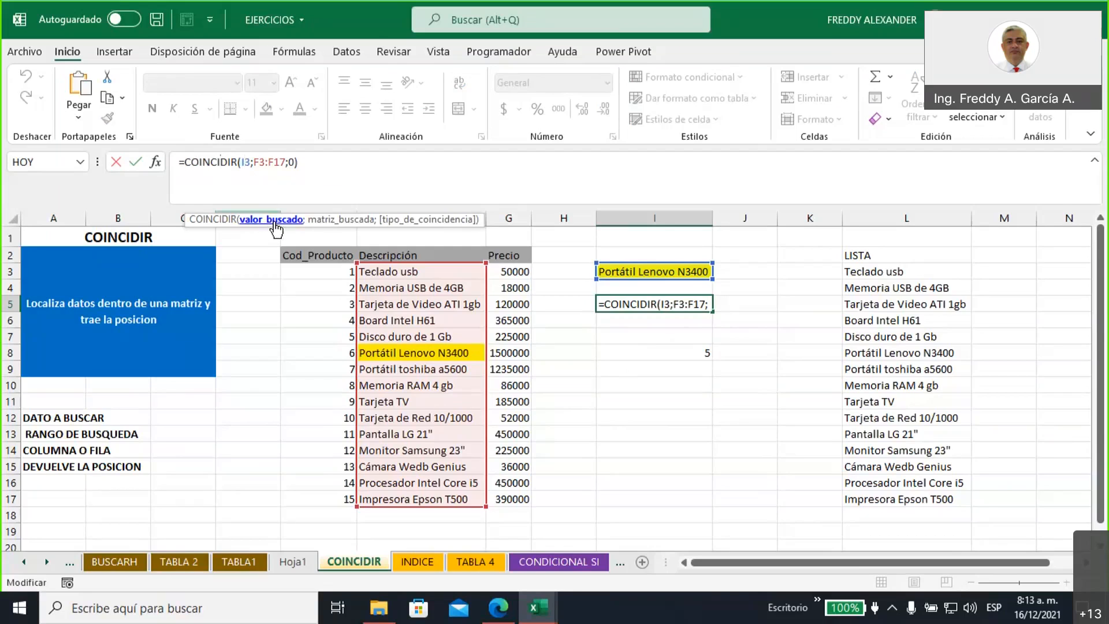
pyautogui.press('Right')
pyautogui.press('Right')
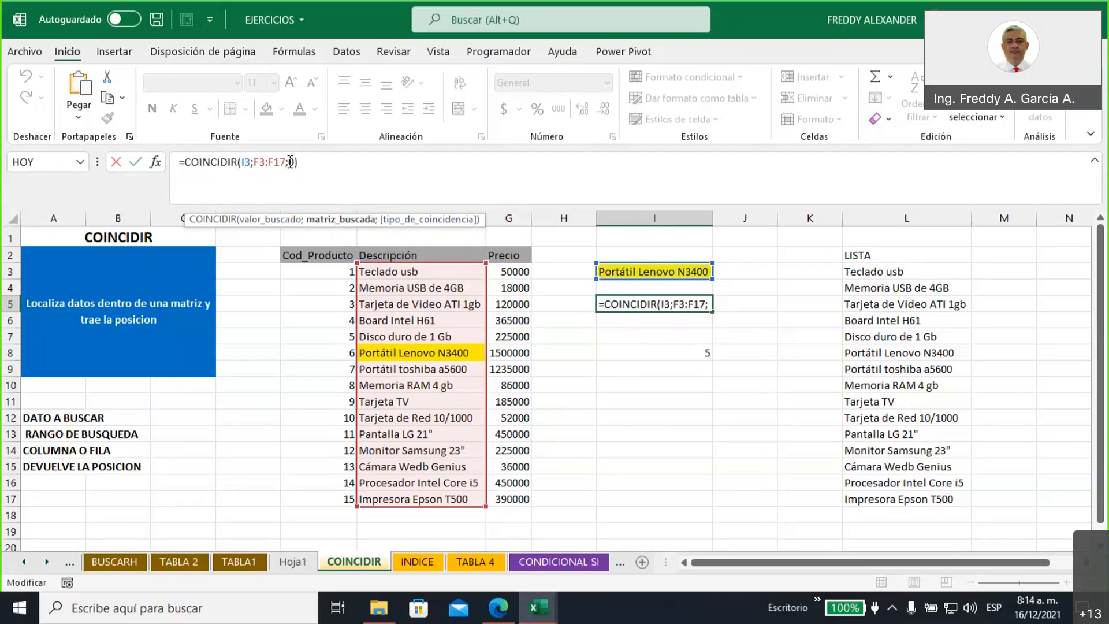
pyautogui.doubleClick(292, 162)
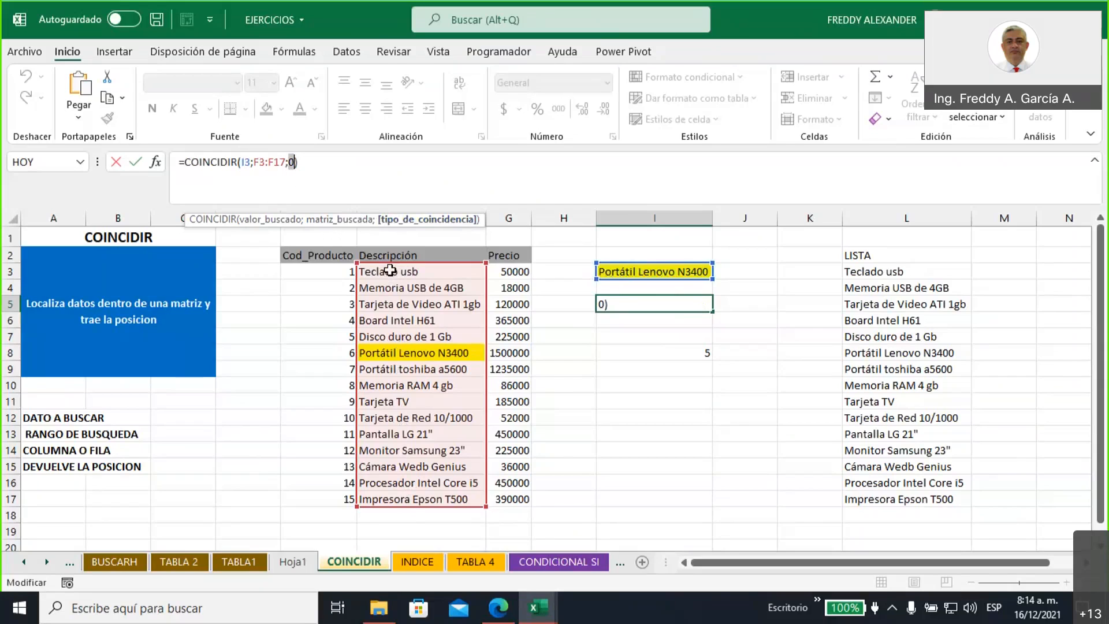
pyautogui.click(297, 161)
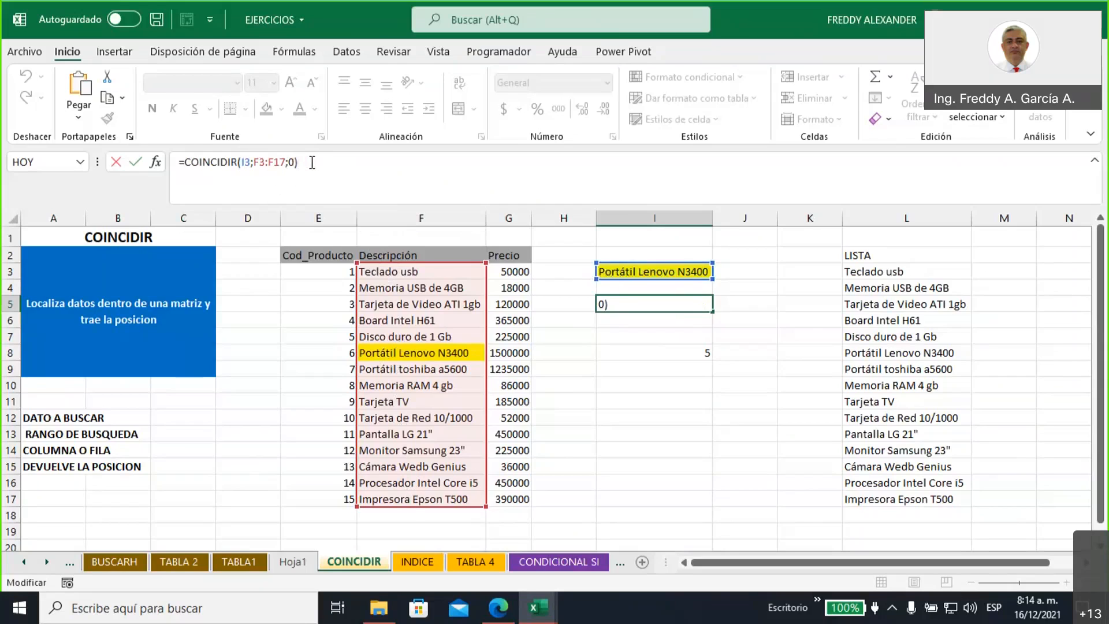
pyautogui.press('Return')
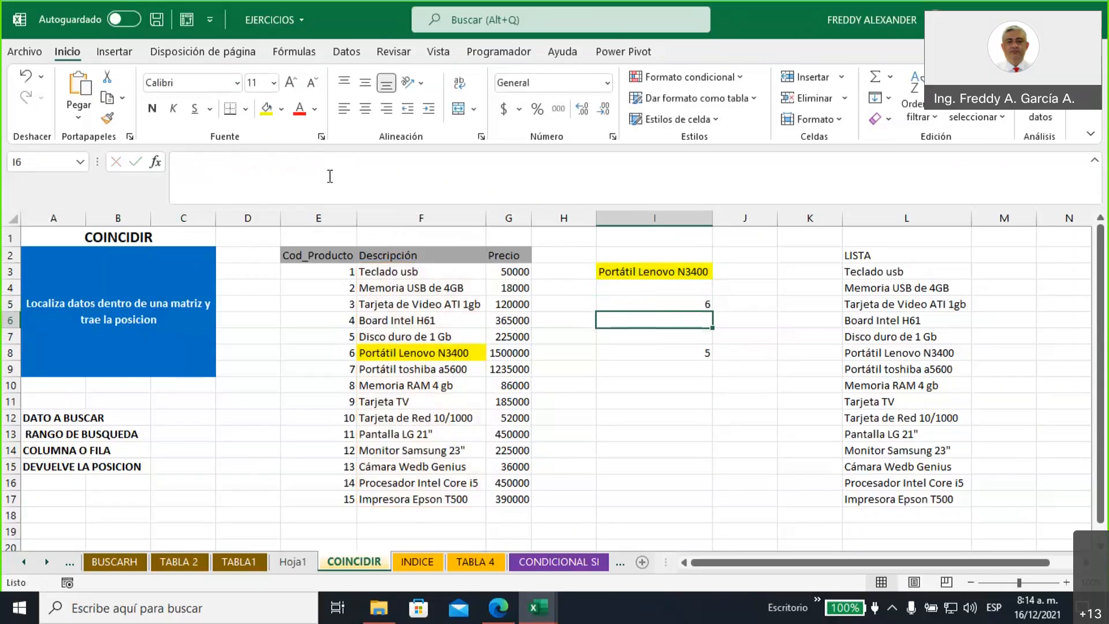
# Count through the Descripción entries from F3 down to F8 and compare the position with the COINCIDIR result in I5
pyautogui.click(652, 302)
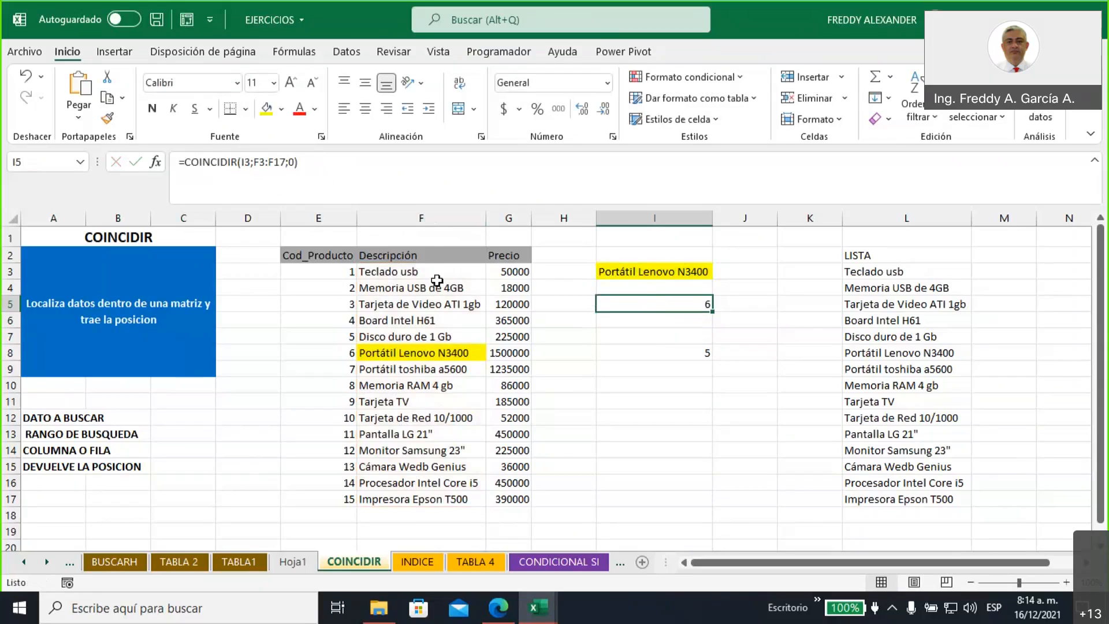
pyautogui.click(418, 272)
pyautogui.click(421, 288)
pyautogui.click(423, 304)
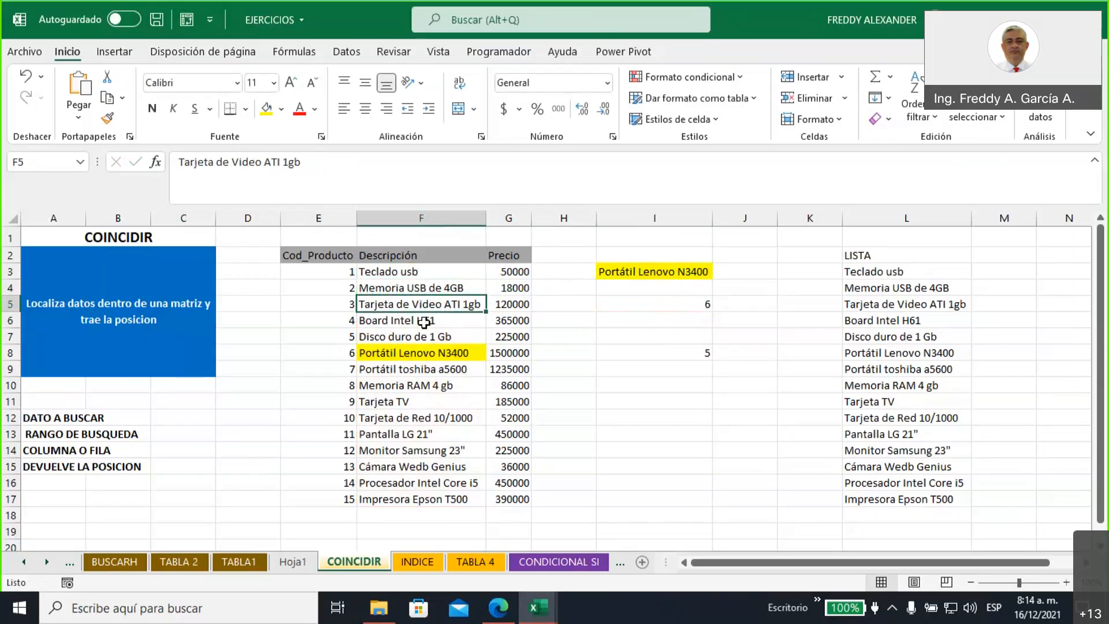
pyautogui.click(425, 321)
pyautogui.click(426, 337)
pyautogui.click(429, 353)
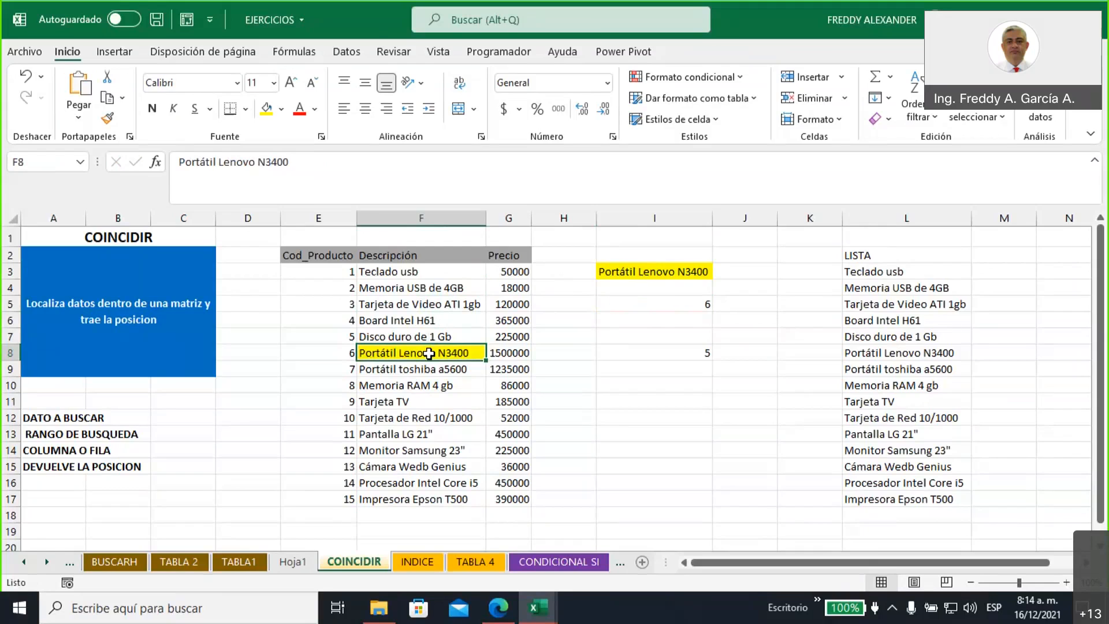
pyautogui.click(627, 302)
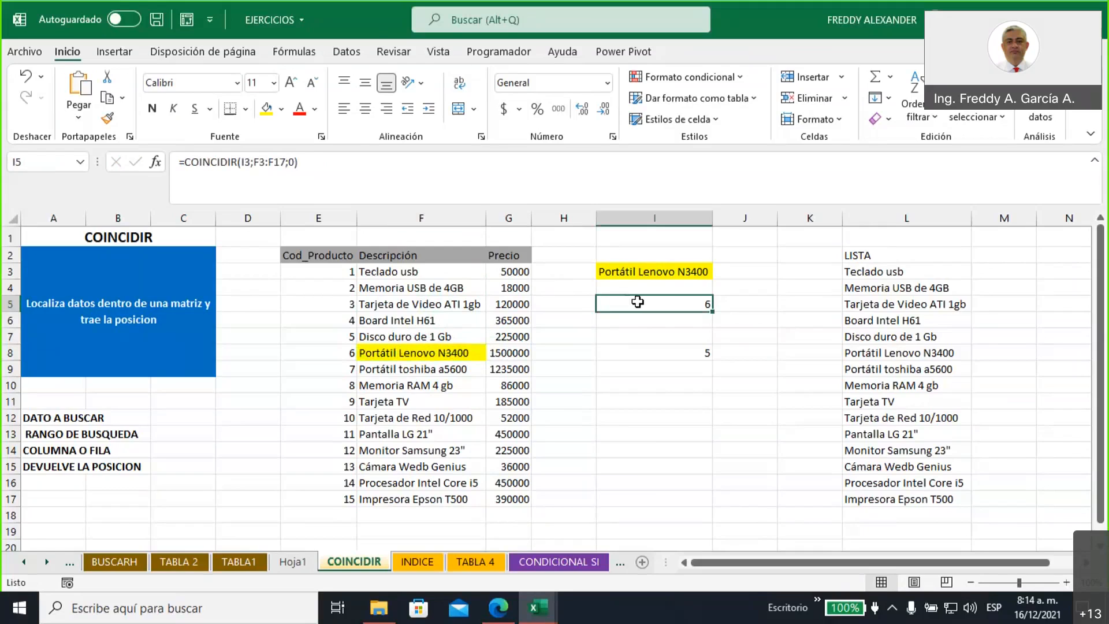
# Label the COINCIDIR result by entering "posicion fila" in cell J5
pyautogui.click(740, 301)
pyautogui.write('posicion')
pyautogui.click(752, 347)
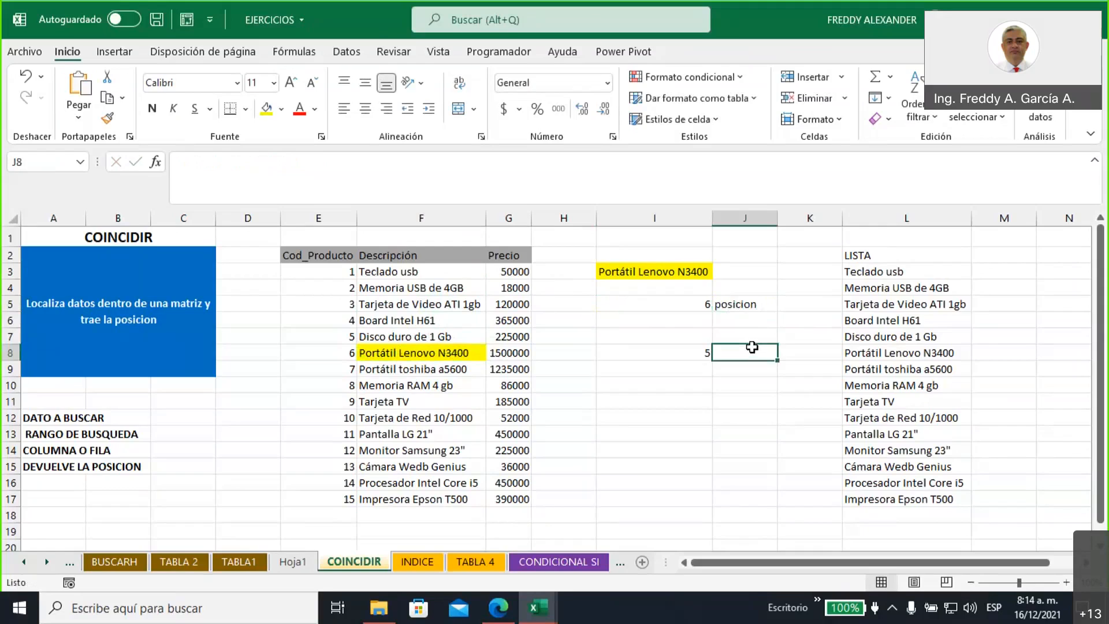
pyautogui.click(739, 305)
pyautogui.click(272, 164)
pyautogui.write('fila')
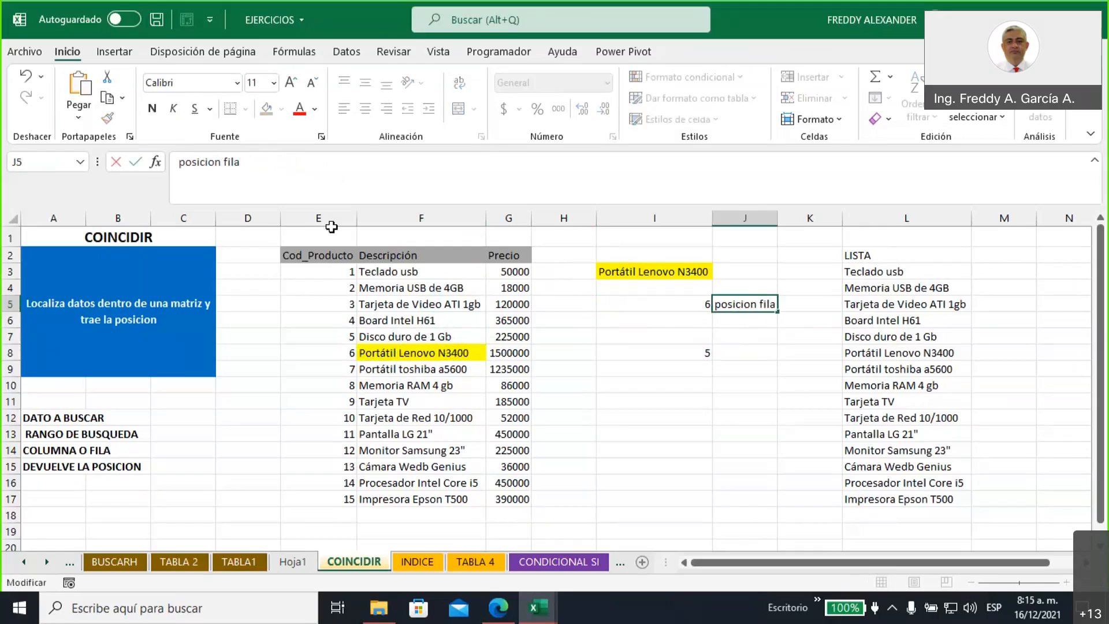
pyautogui.click(586, 334)
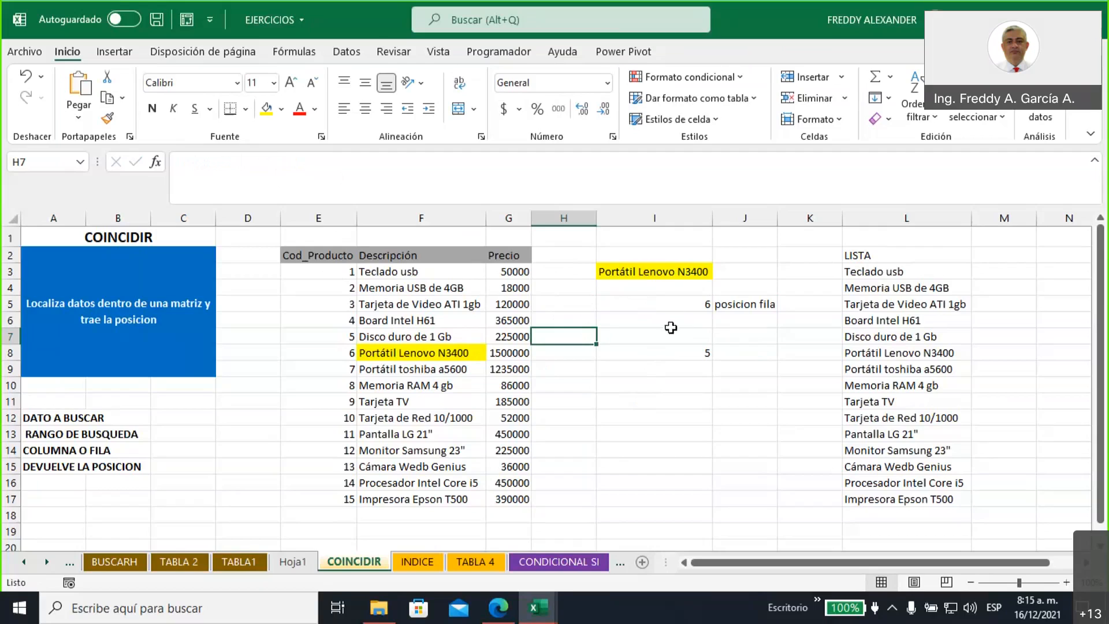
# Clear the COINCIDIR formula from cell I5
pyautogui.click(661, 307)
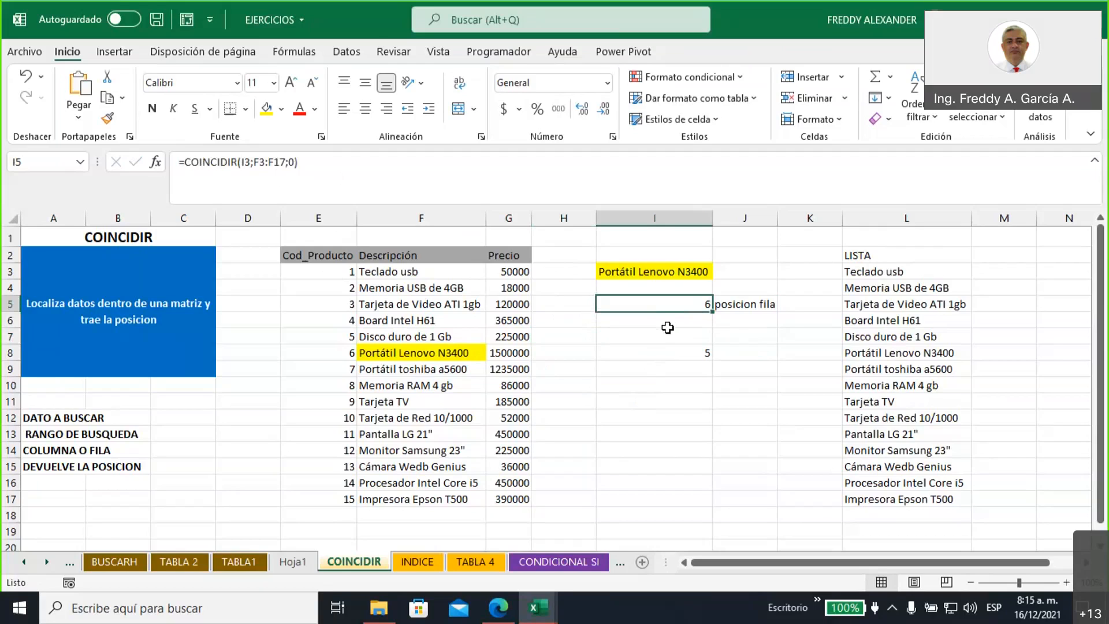
pyautogui.press('Delete')
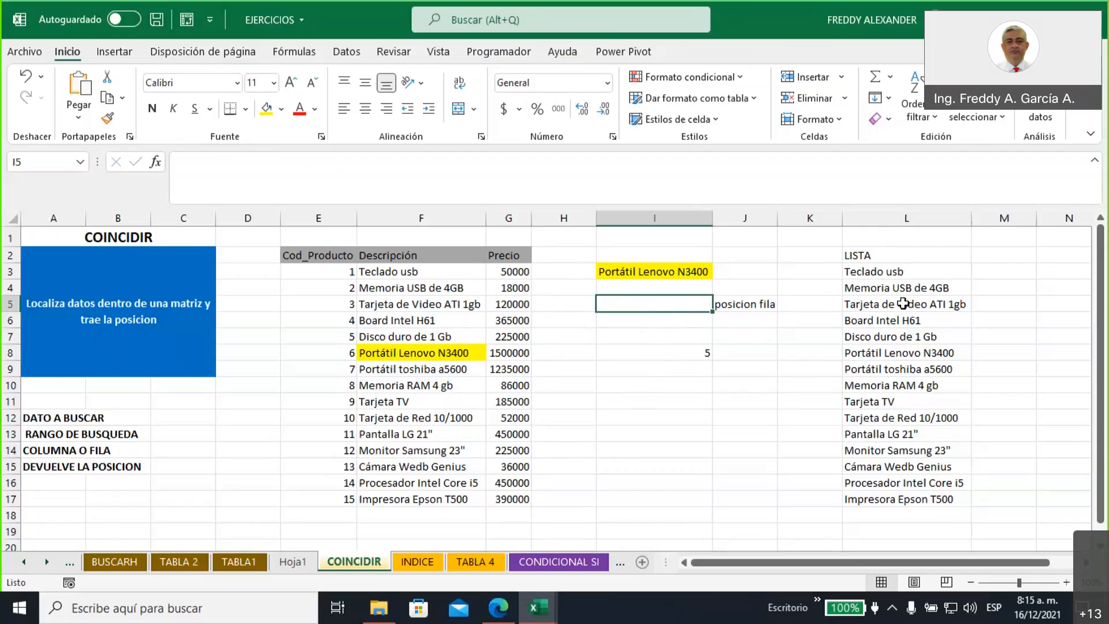
# Highlight the LISTA items L3:L17 and inspect the product choices offered in cell I3, keeping Portátil Lenovo N3400 selected
pyautogui.moveTo(877, 272); pyautogui.dragTo(884, 498)
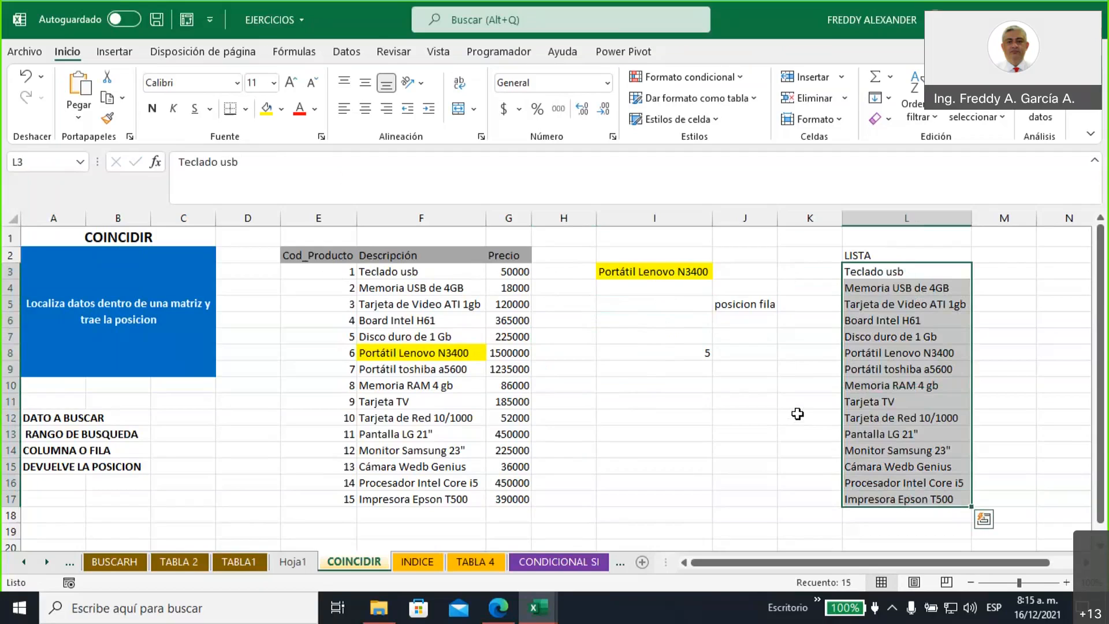
pyautogui.click(675, 272)
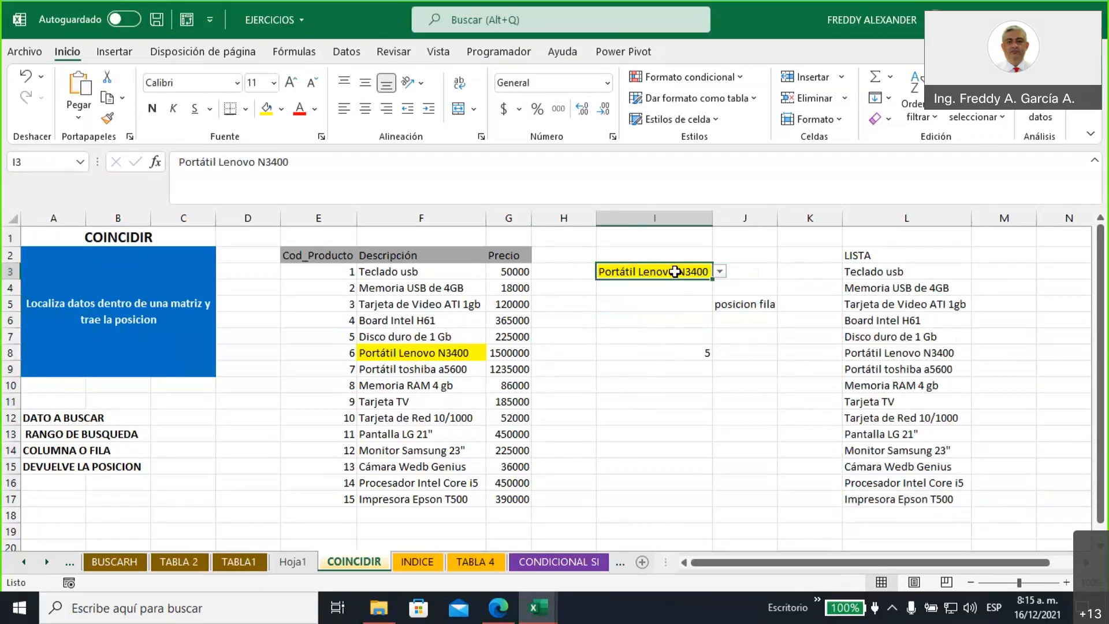
pyautogui.click(720, 272)
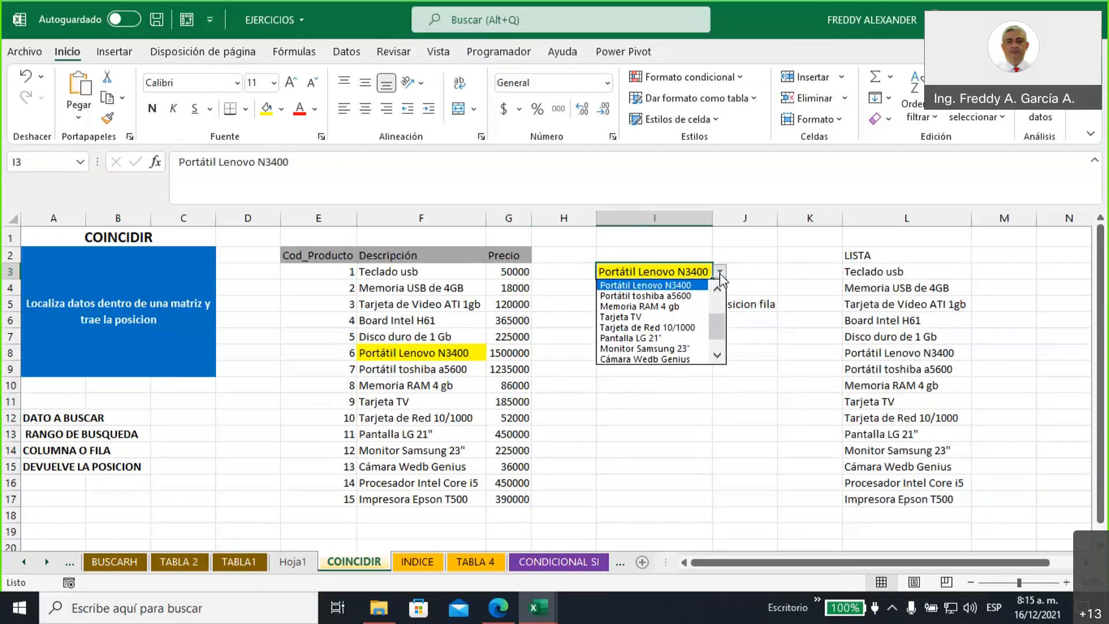
pyautogui.click(753, 256)
pyautogui.click(753, 256)
pyautogui.click(676, 272)
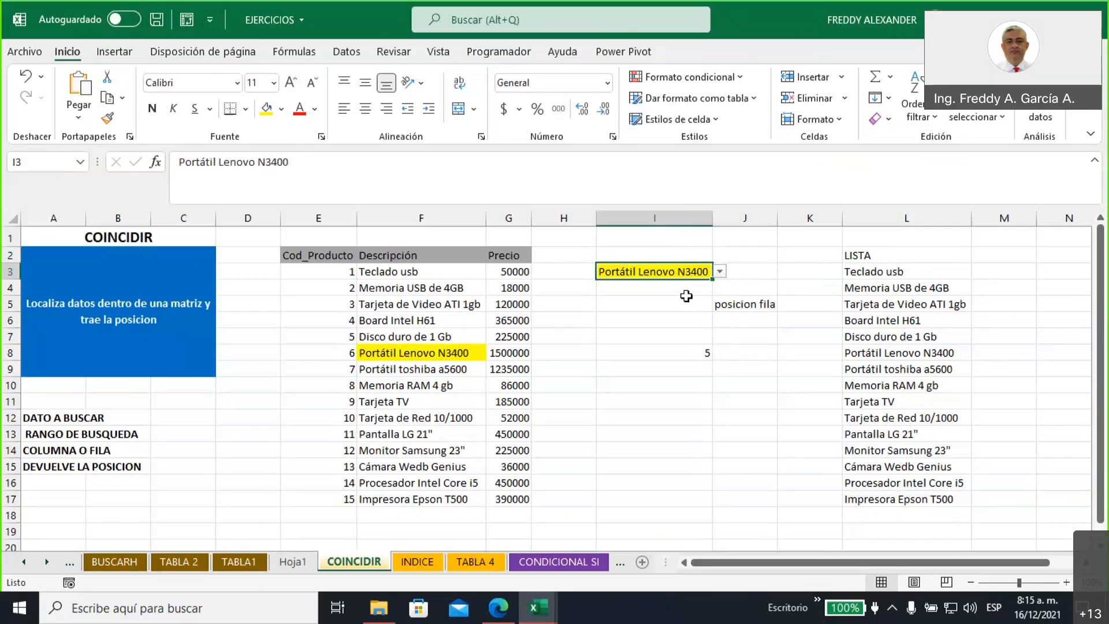
pyautogui.click(754, 254)
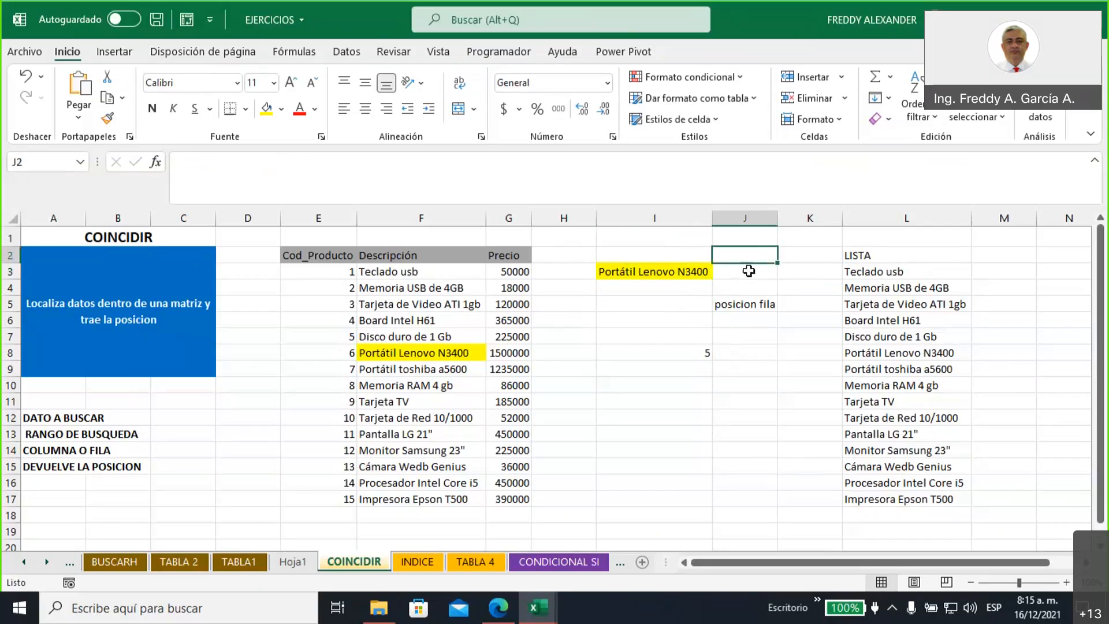
# Start a COINCIDIR formula in cell I5 with I3 as the lookup value
pyautogui.click(650, 312)
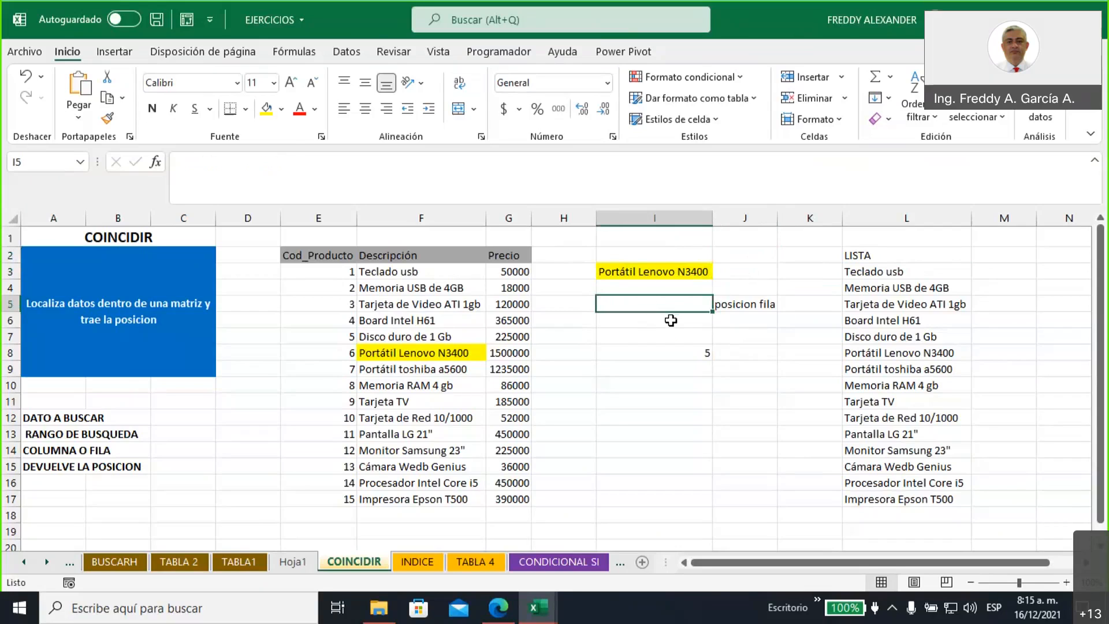
pyautogui.write('=')
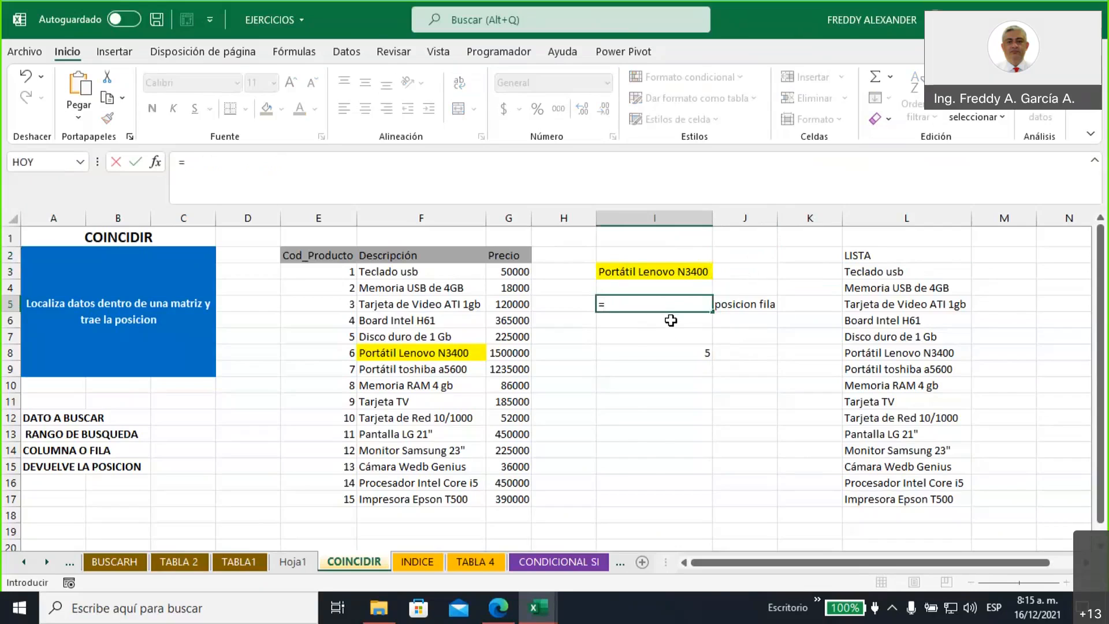
pyautogui.write('con')
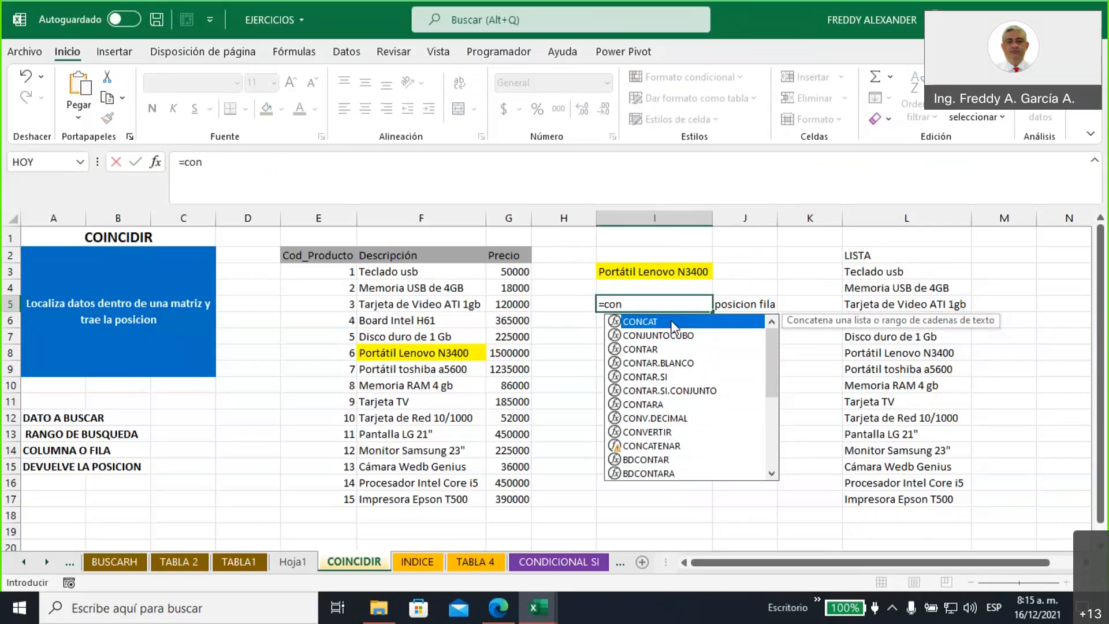
pyautogui.press('BackSpace')
pyautogui.write('in')
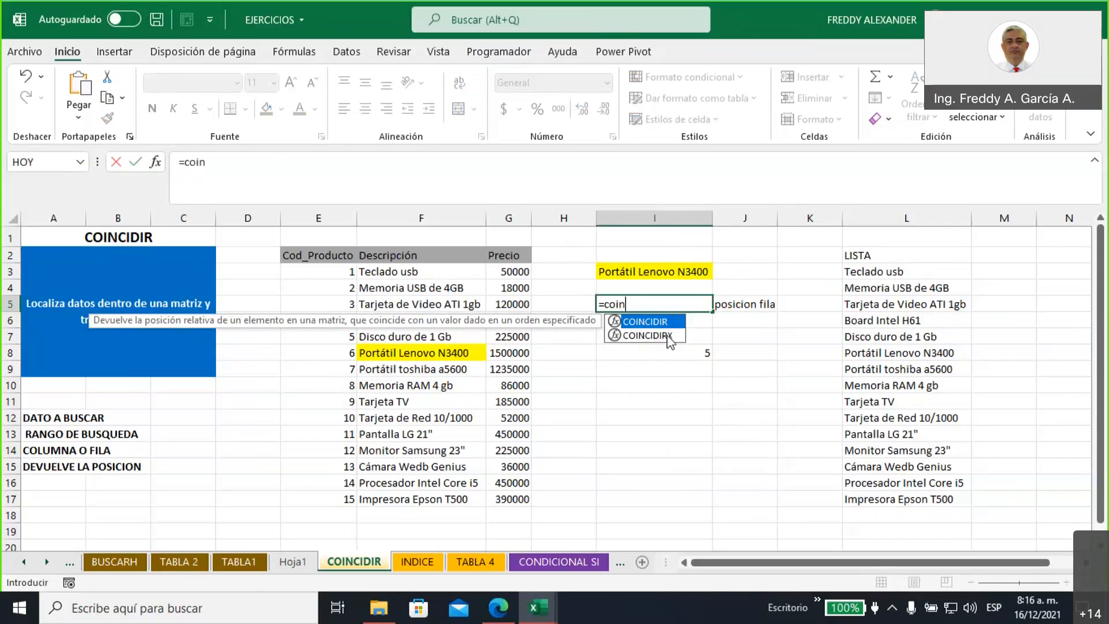
pyautogui.doubleClick(646, 321)
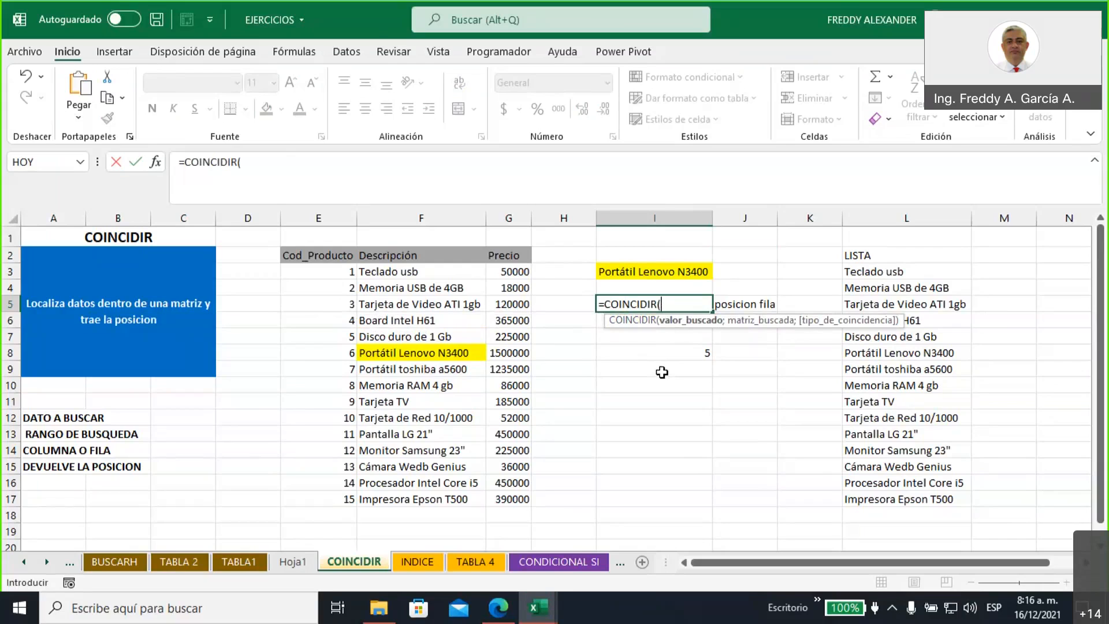
pyautogui.scroll(-1, 663, 369)
pyautogui.scroll(1, 665, 352)
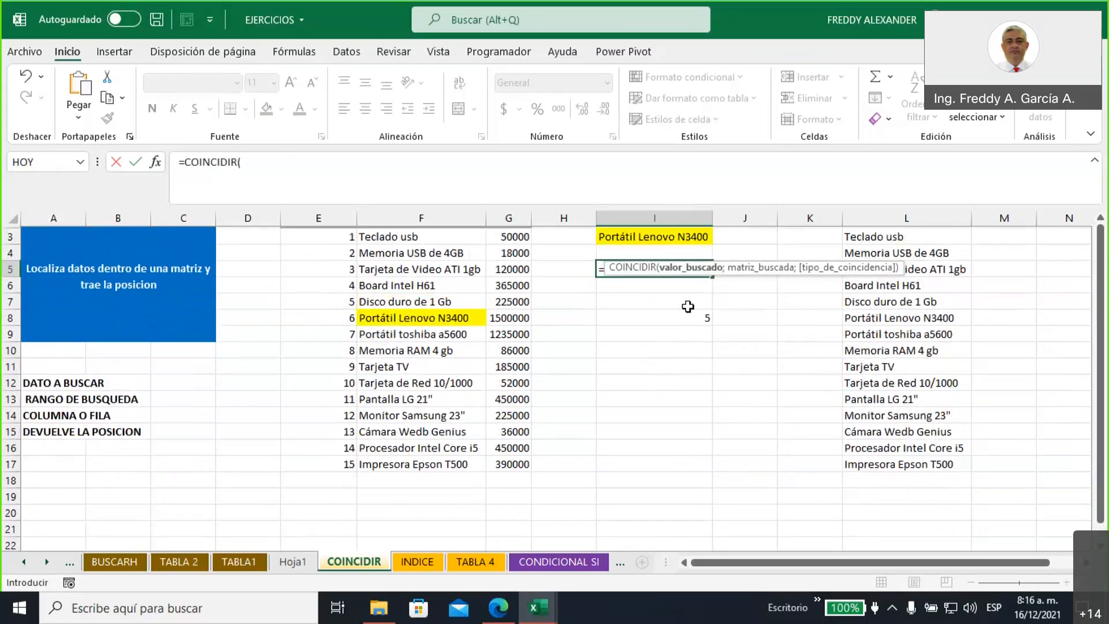
pyautogui.scroll(2, 688, 306)
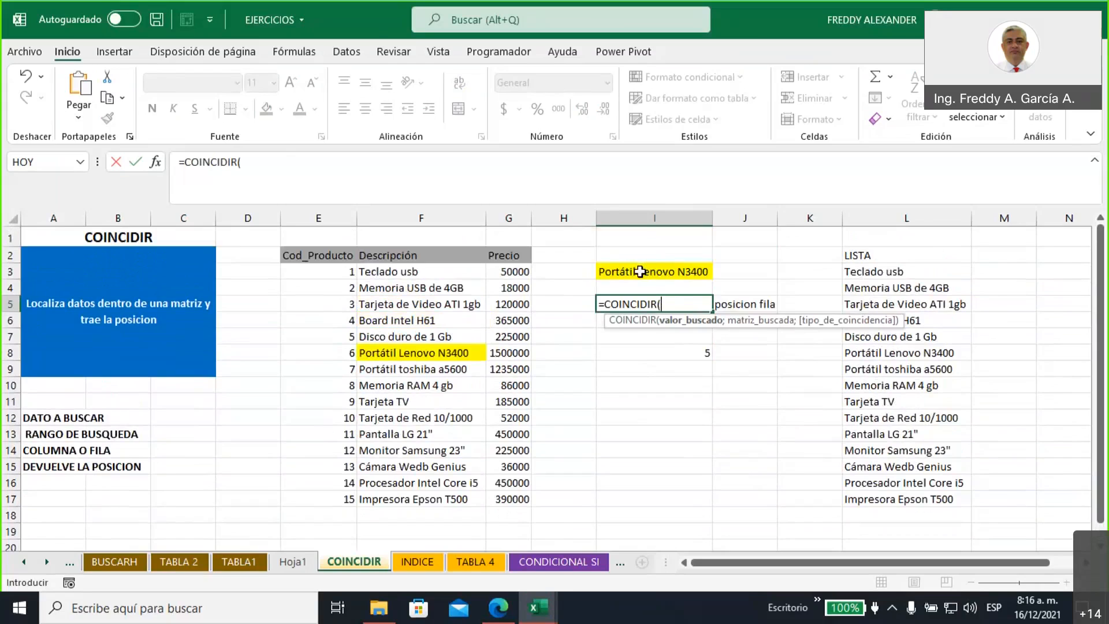
pyautogui.click(640, 272)
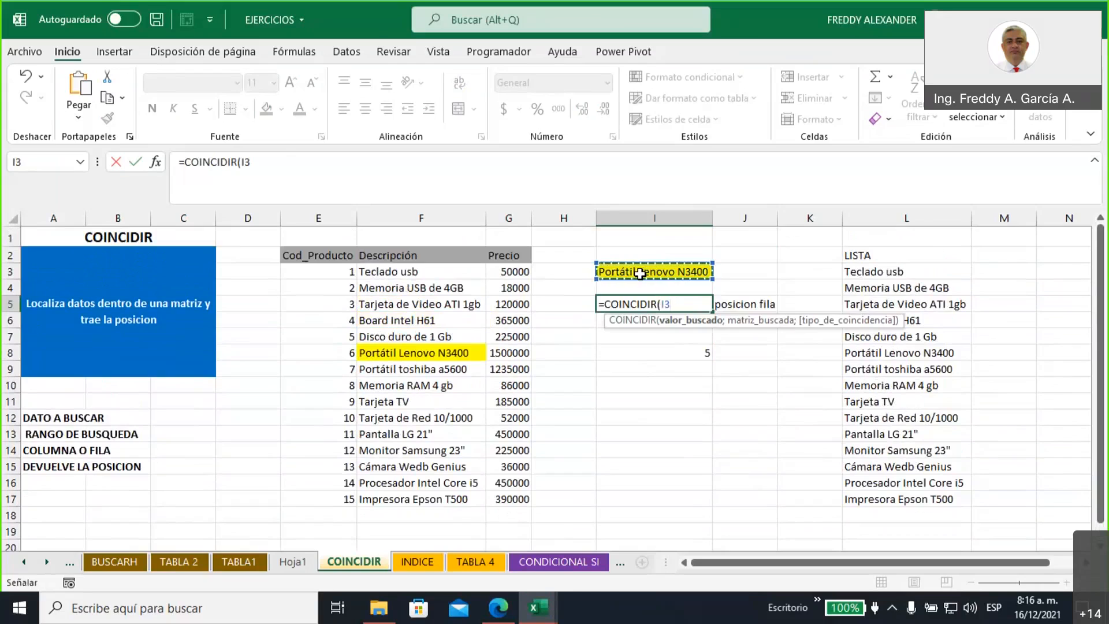
# Complete the COINCIDIR formula in I5 with lookup range F3:F17 and match type 0 (Coincidencia exacta)
pyautogui.write(';')
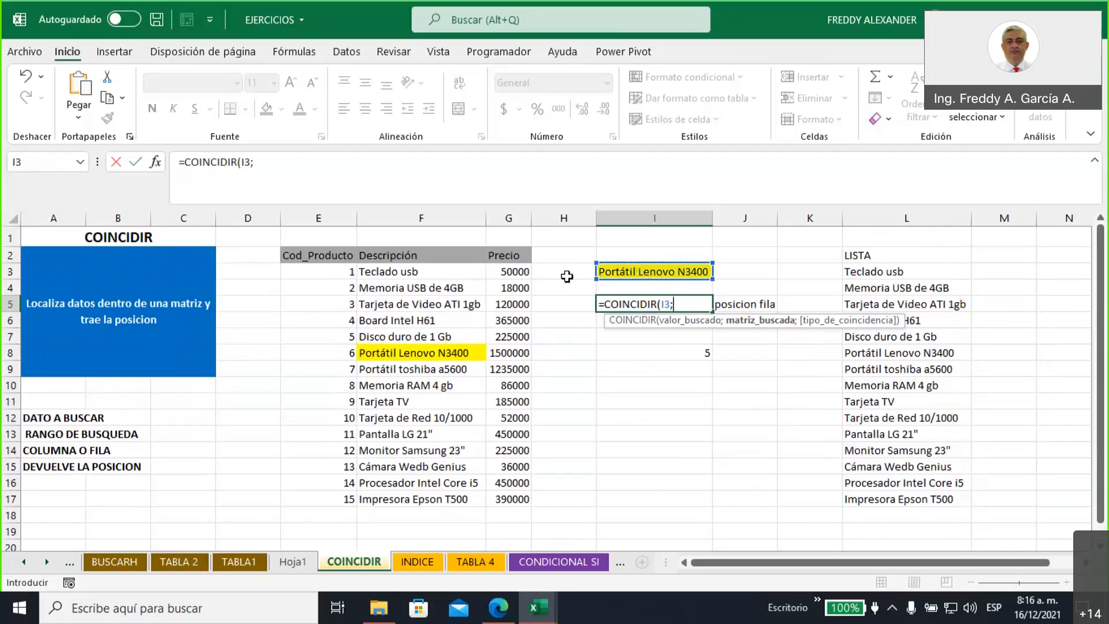
pyautogui.click(441, 273)
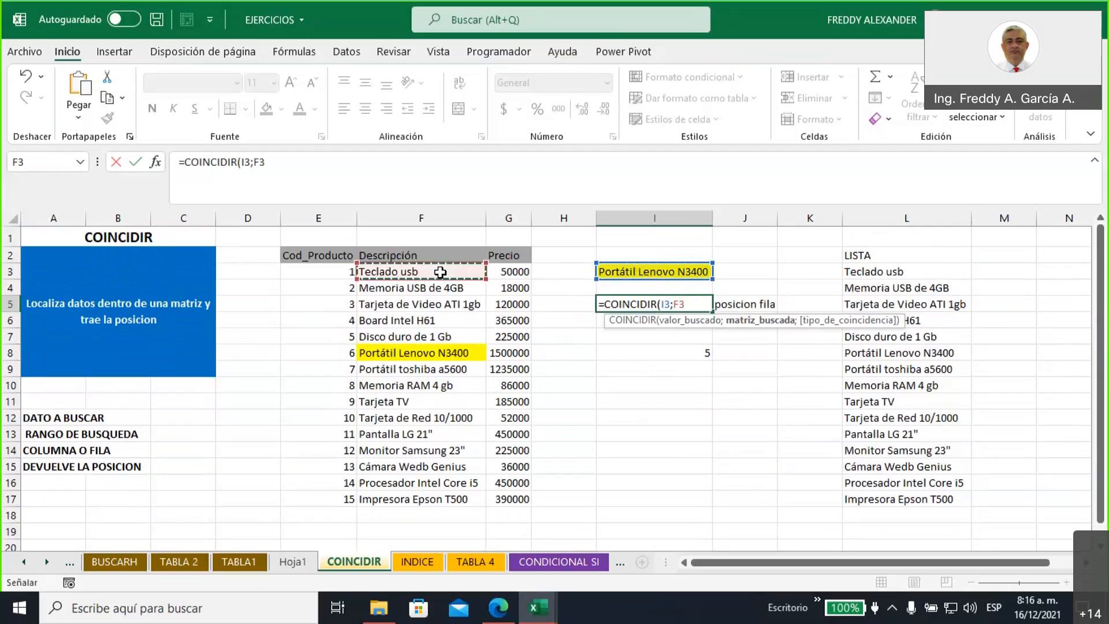
pyautogui.moveTo(441, 272); pyautogui.dragTo(441, 495)
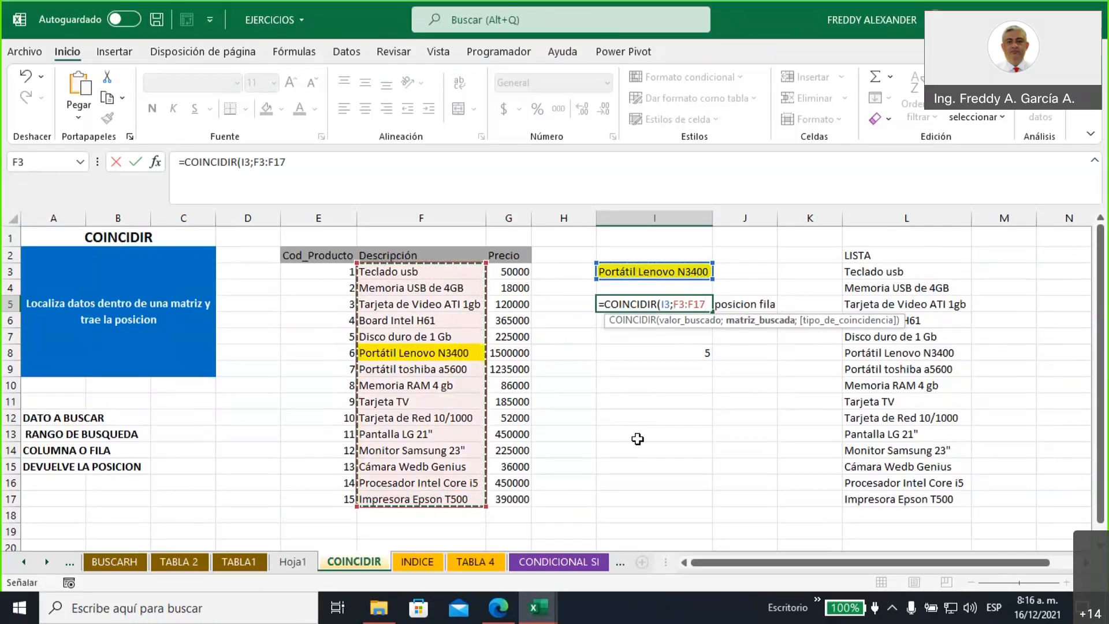
pyautogui.write(';')
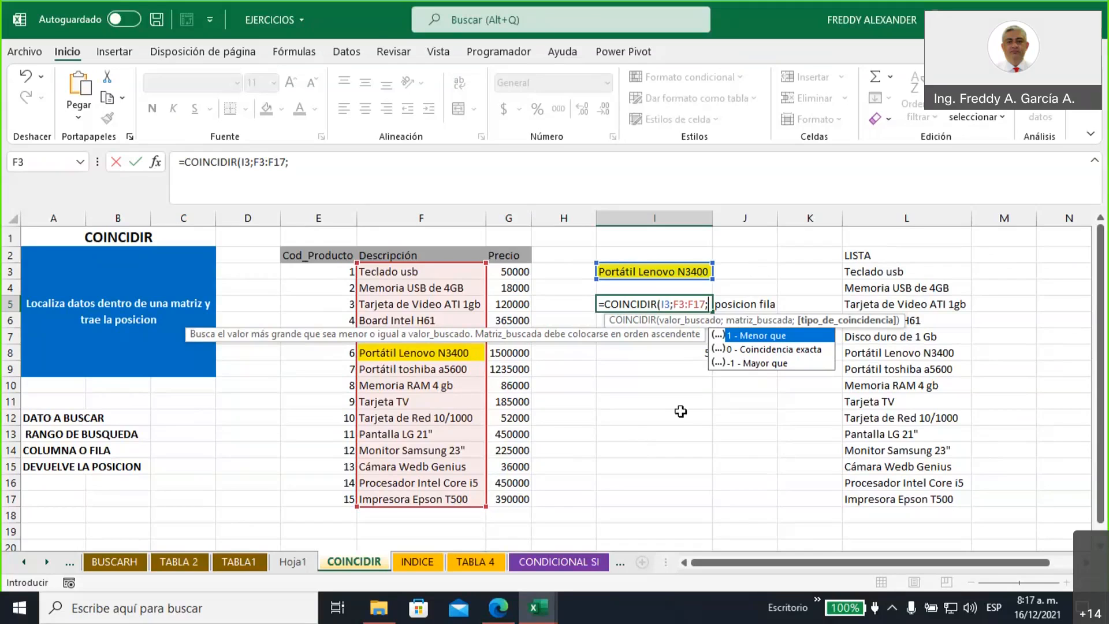
pyautogui.click(765, 350)
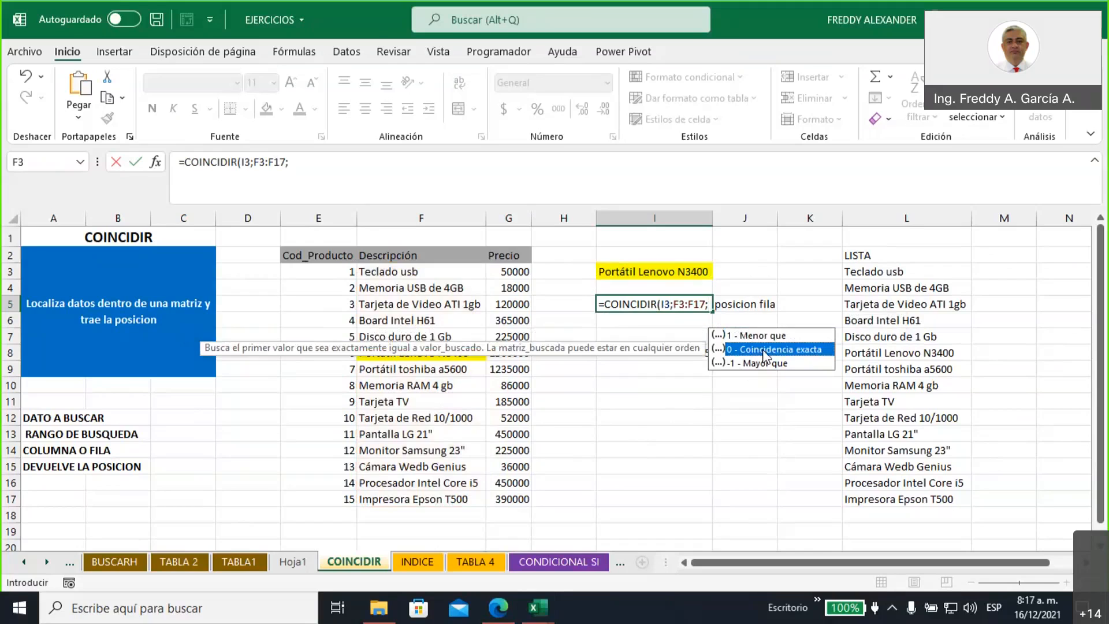
pyautogui.doubleClick(765, 350)
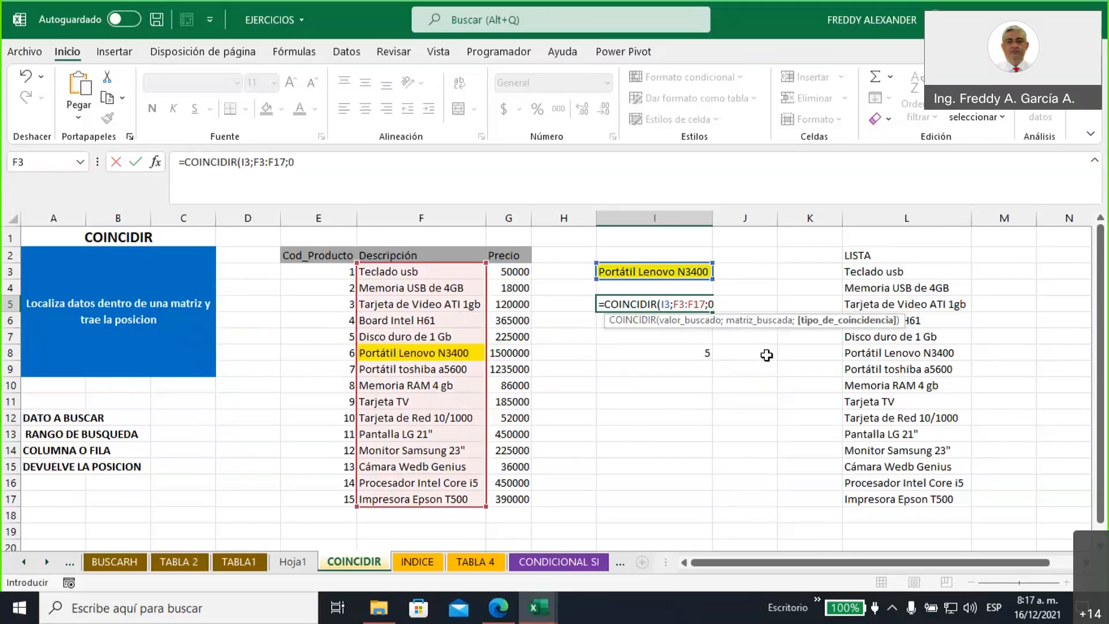
pyautogui.write(')')
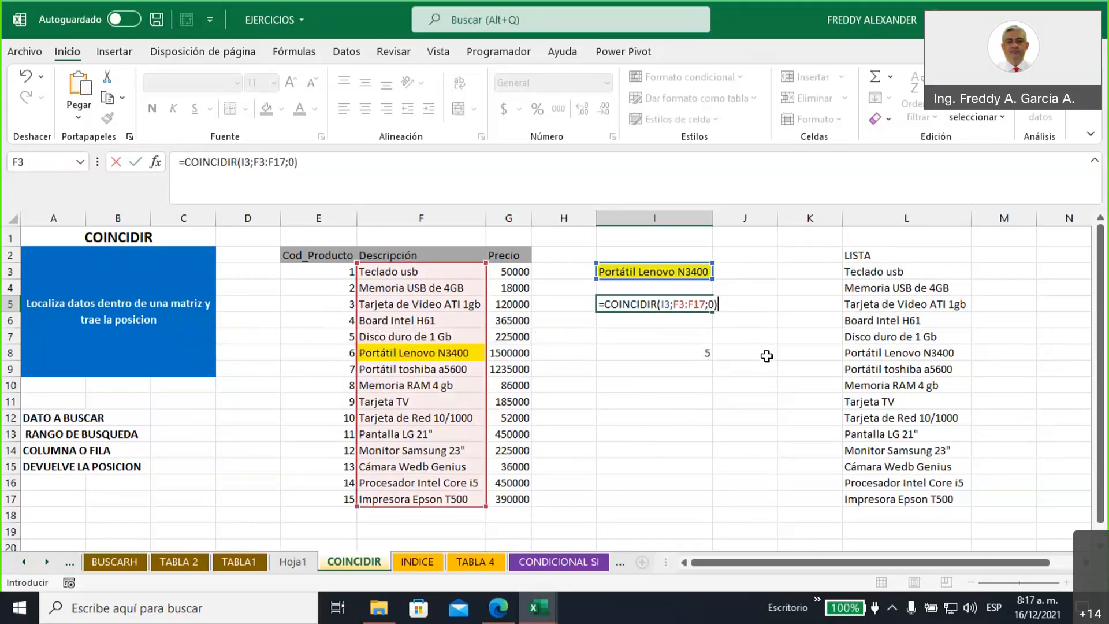
pyautogui.press('Return')
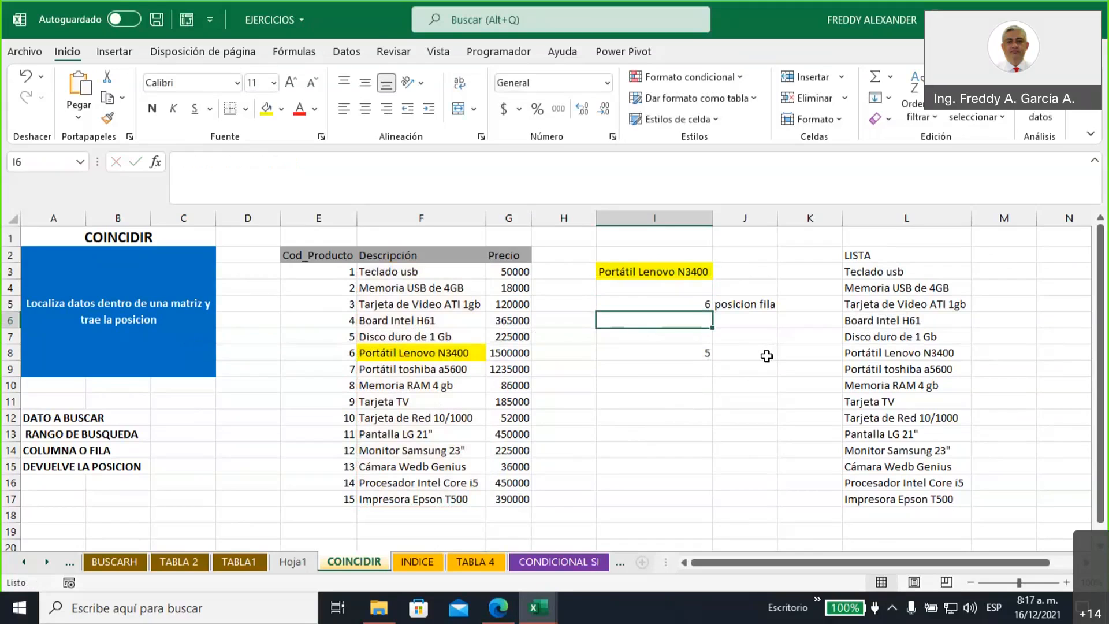
# Check the COINCIDIR result in I5 by counting the Descripción entries one by one from F3 to F8
pyautogui.press('Up')
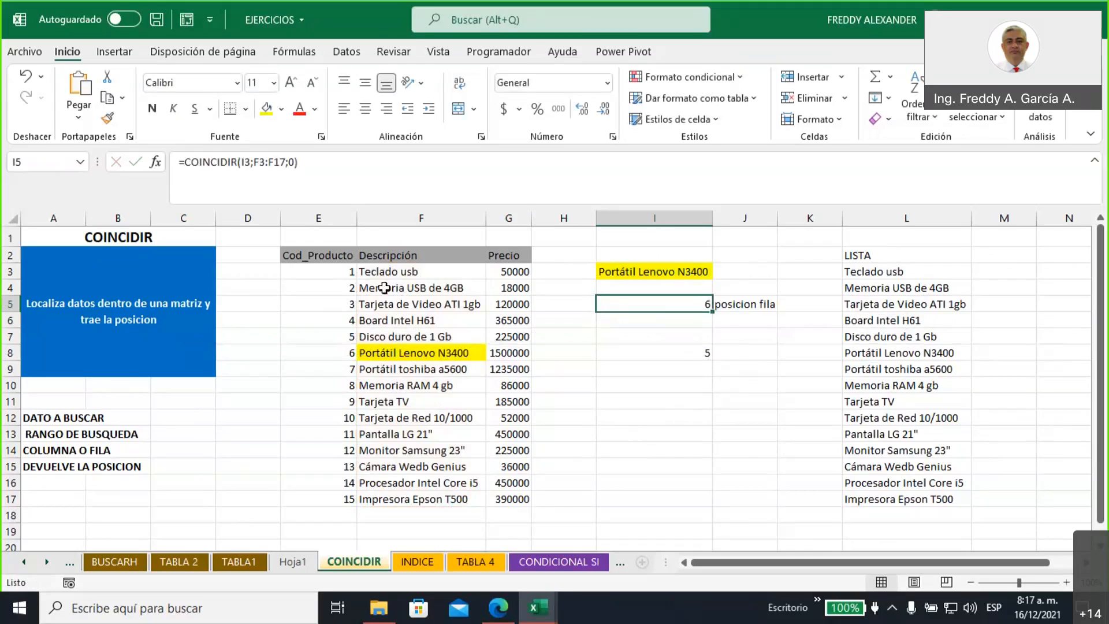
pyautogui.click(402, 274)
pyautogui.click(404, 288)
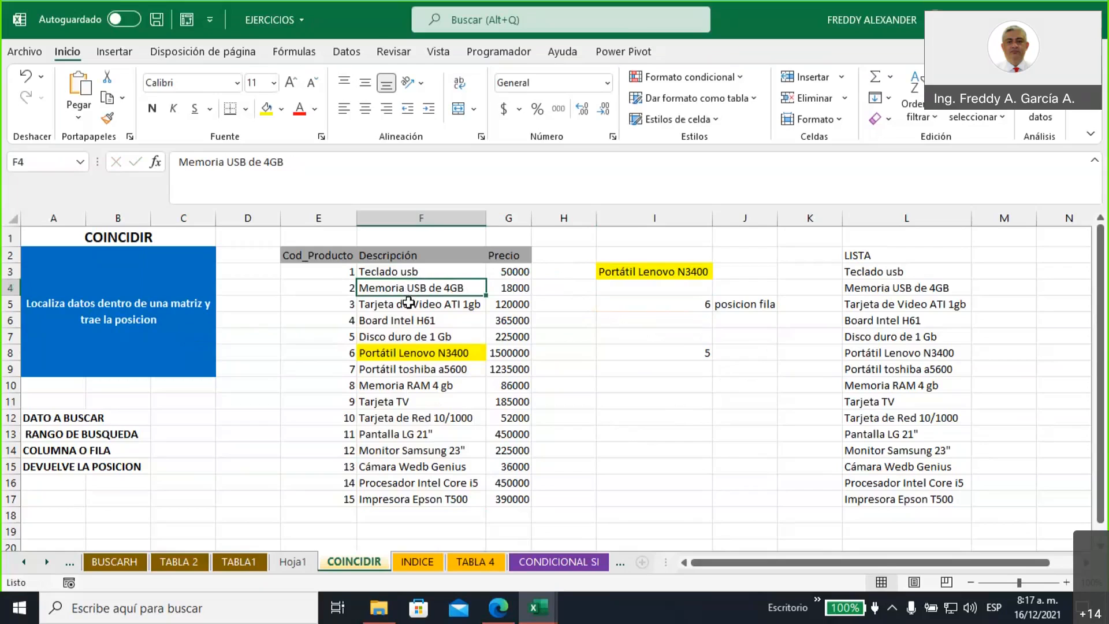
pyautogui.click(408, 305)
pyautogui.click(414, 320)
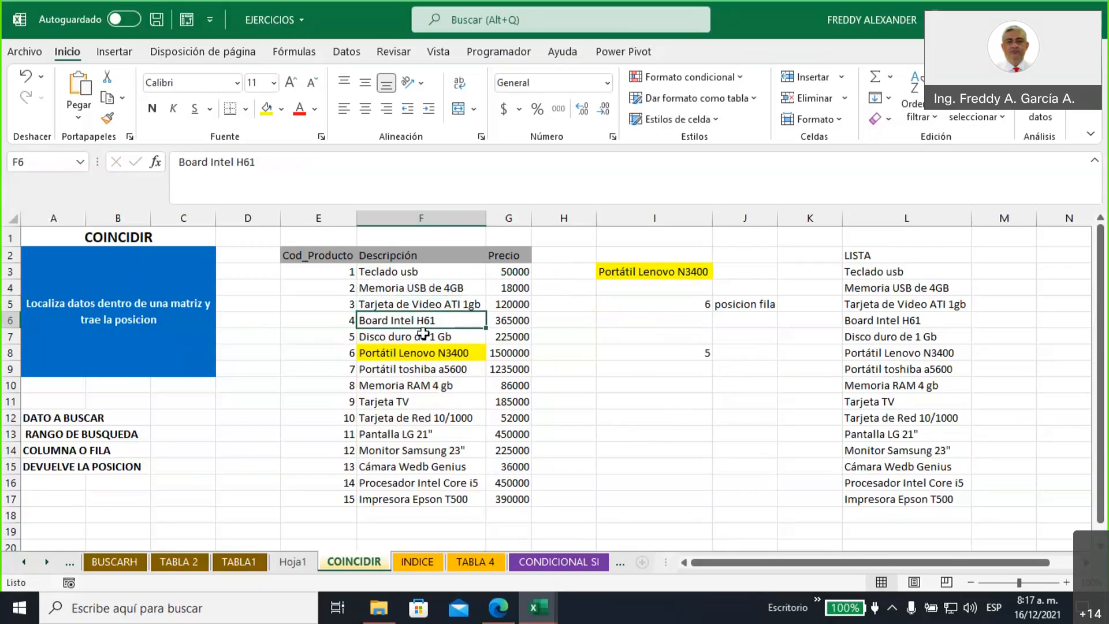
pyautogui.click(426, 336)
pyautogui.click(426, 353)
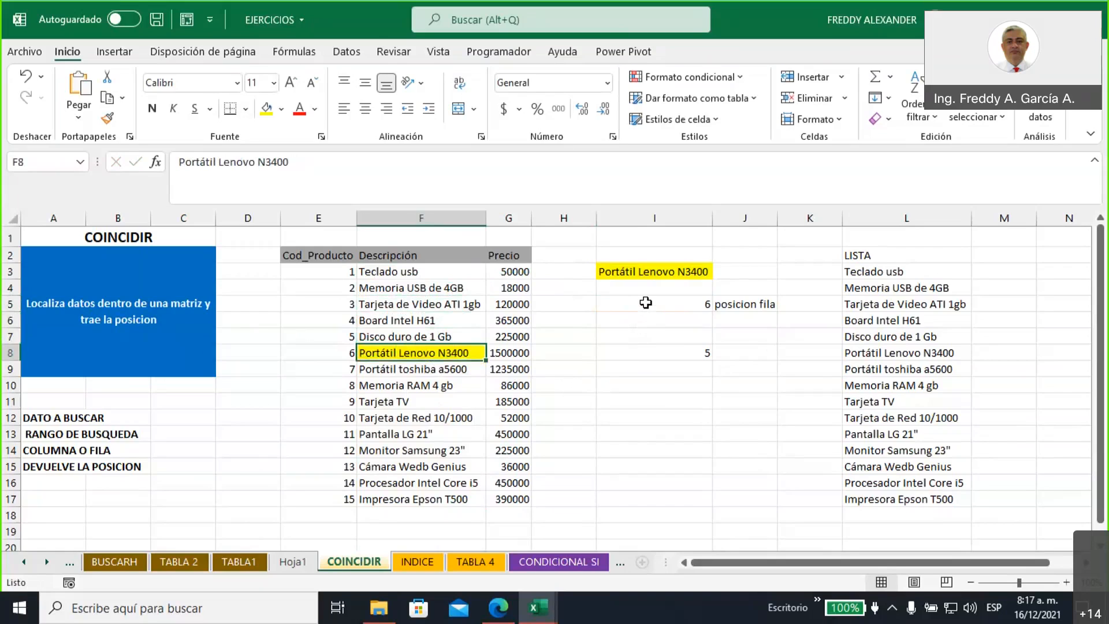
# Extend the lookup range of the COINCIDIR formula in I5 to F2:F17 so it includes the Descripción header
pyautogui.click(645, 304)
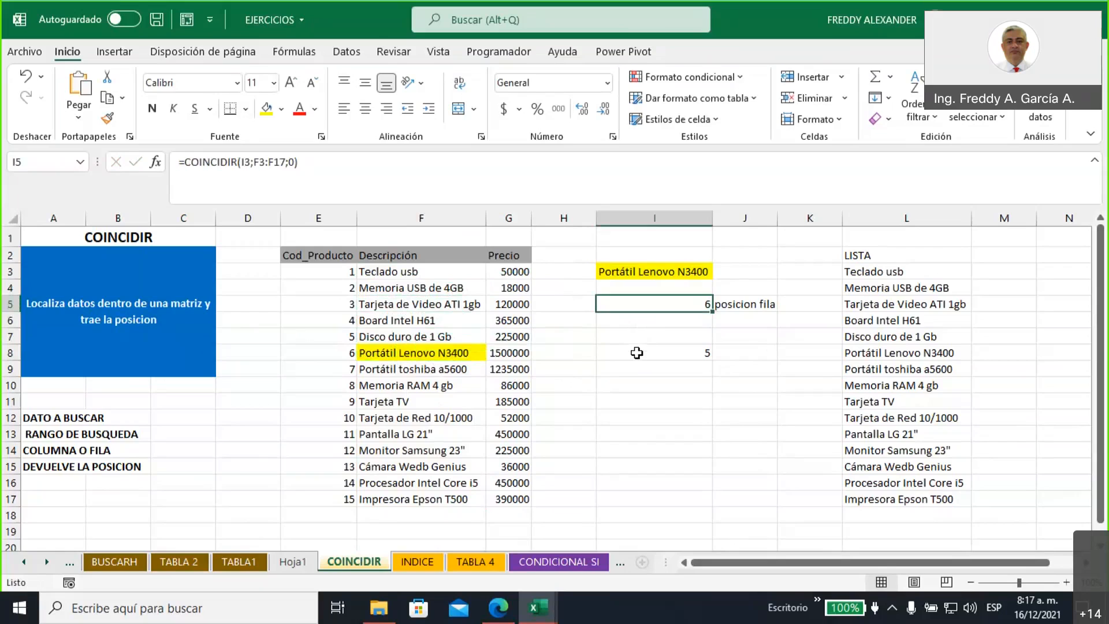
pyautogui.moveTo(256, 162); pyautogui.dragTo(285, 161)
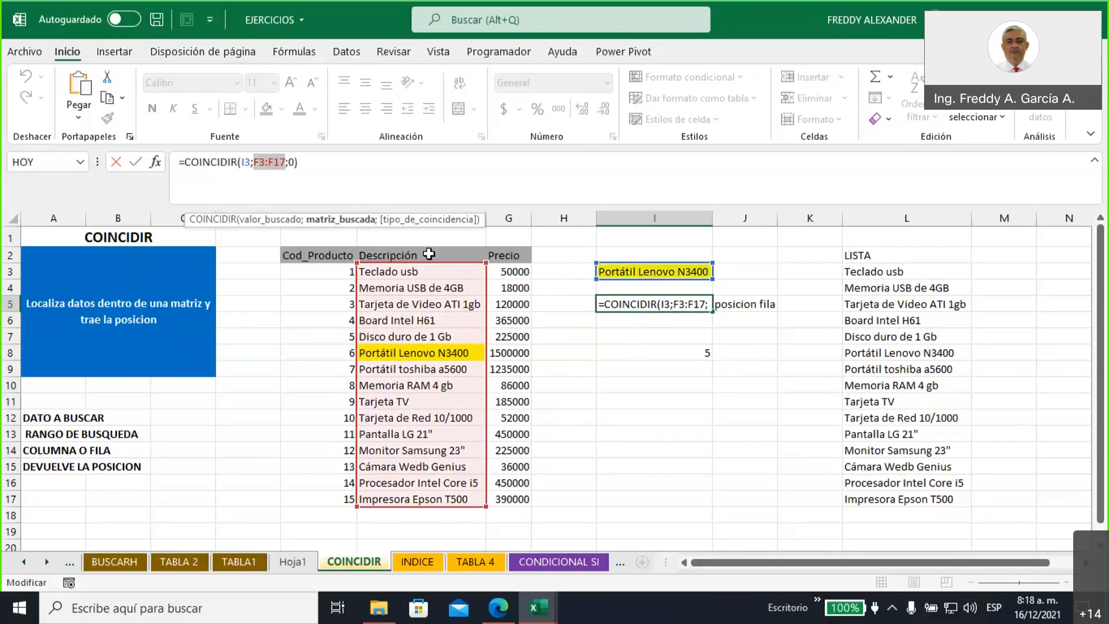
pyautogui.moveTo(429, 254); pyautogui.dragTo(422, 499)
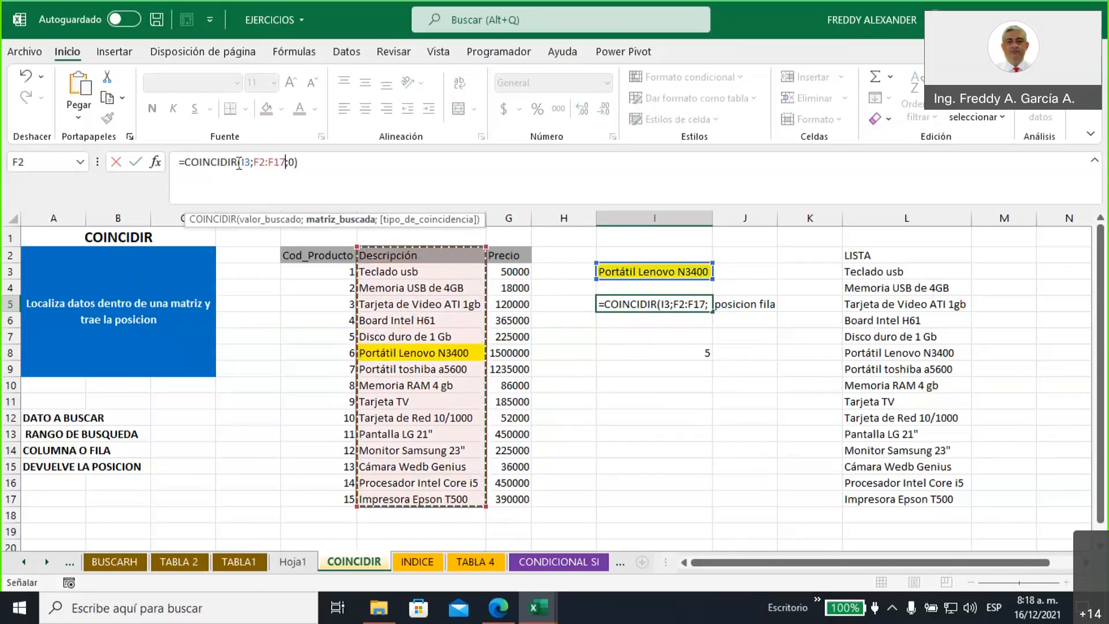
pyautogui.press('Return')
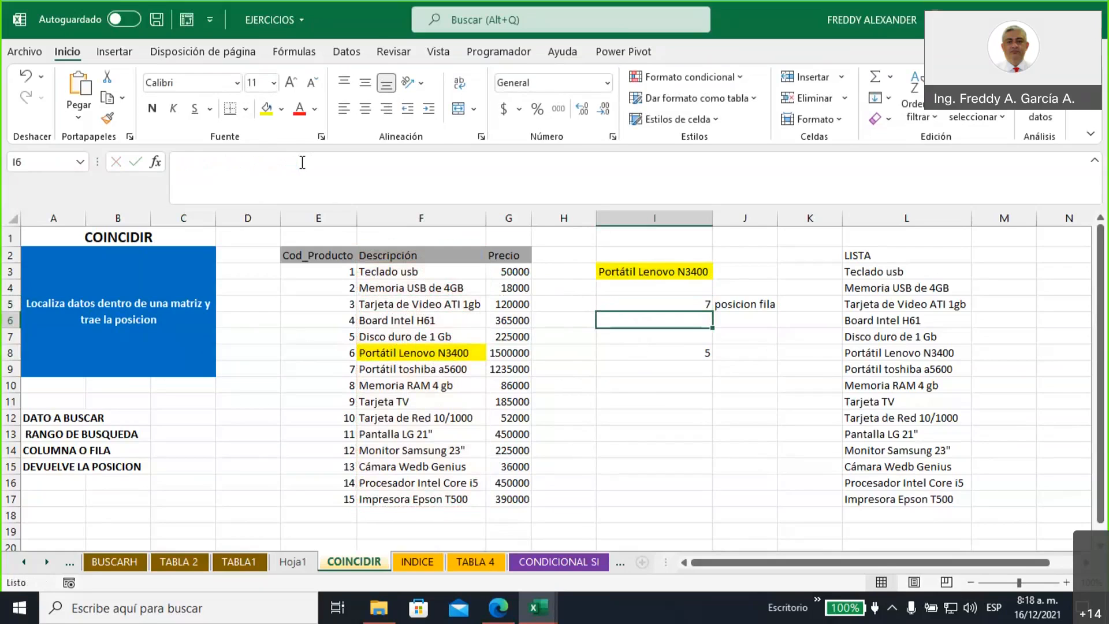
# Compare the I5 result with the position of Portátil Lenovo N3400 counted from header F2 and from first item F3
pyautogui.click(652, 302)
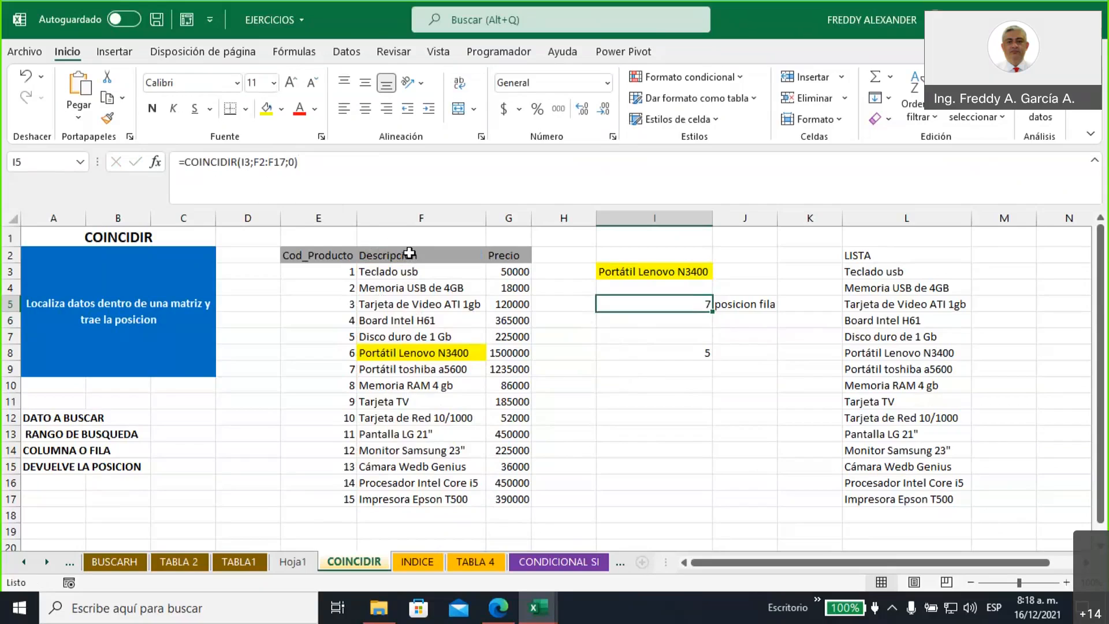
pyautogui.moveTo(409, 254); pyautogui.dragTo(417, 352)
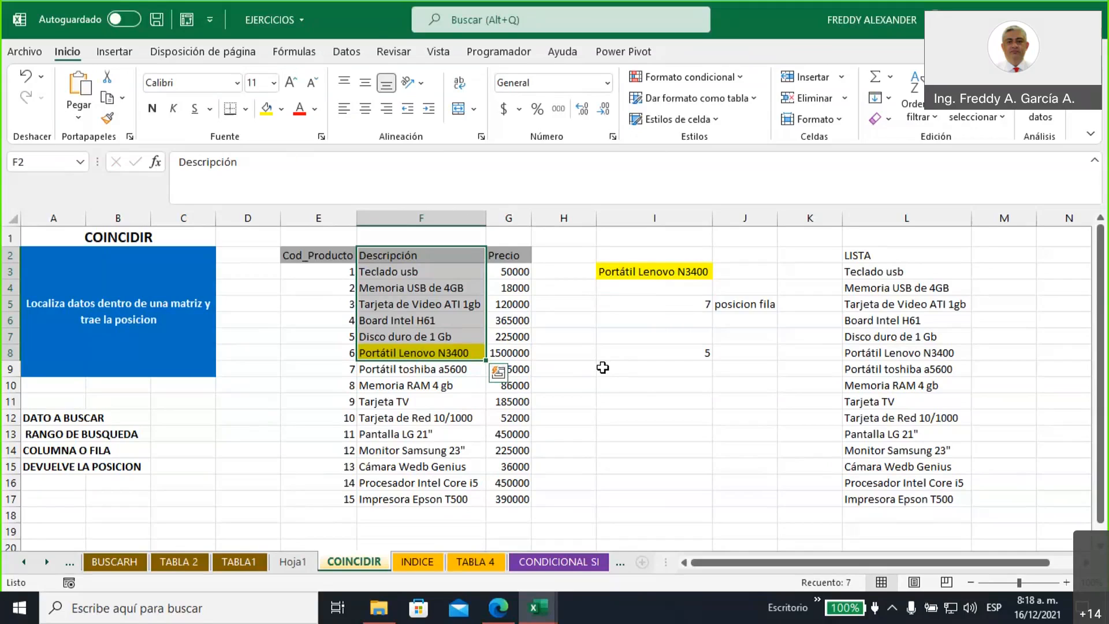
pyautogui.click(405, 272)
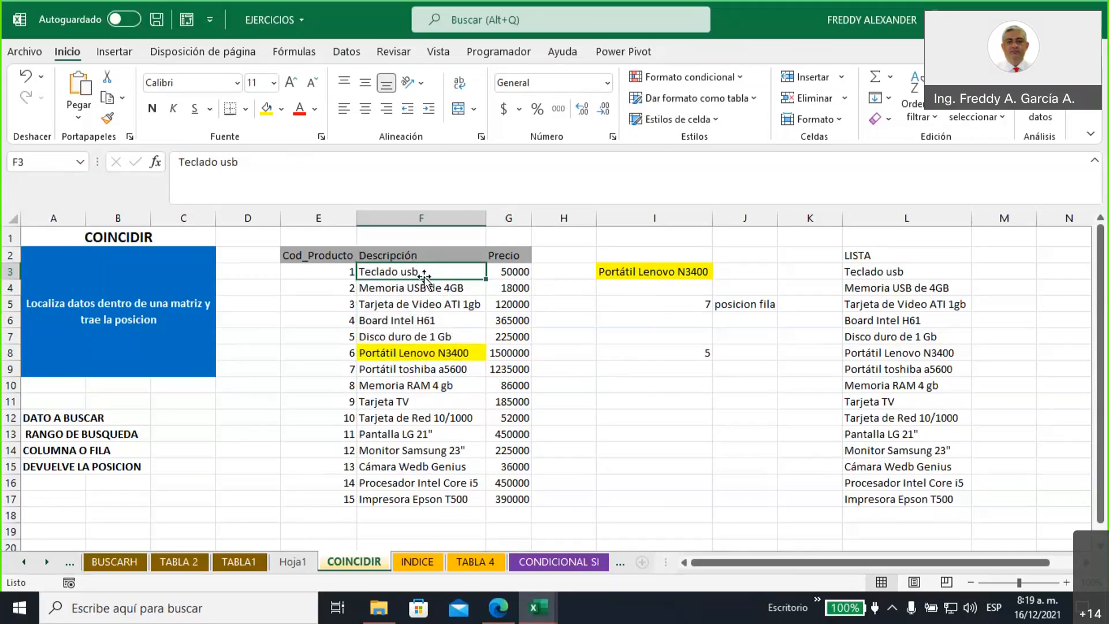
pyautogui.click(658, 306)
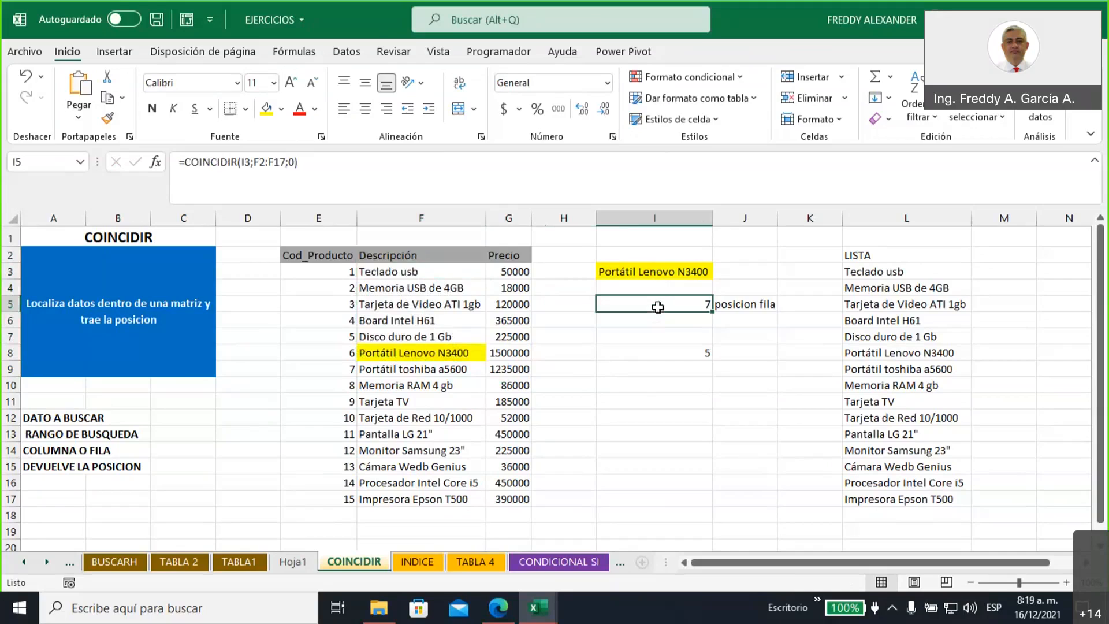
pyautogui.click(397, 255)
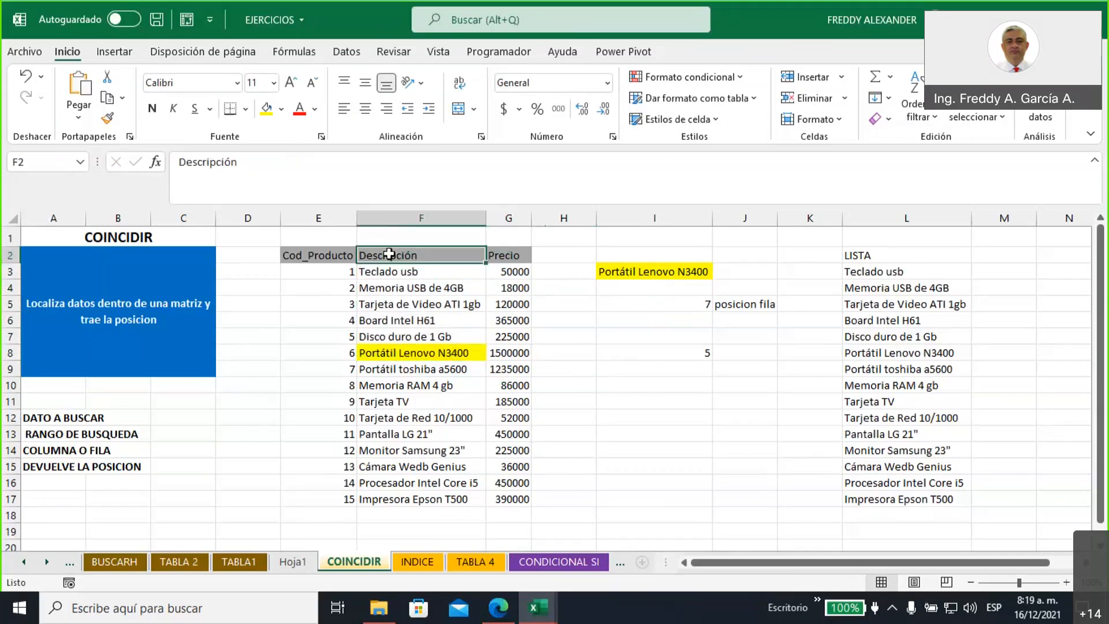
pyautogui.click(422, 355)
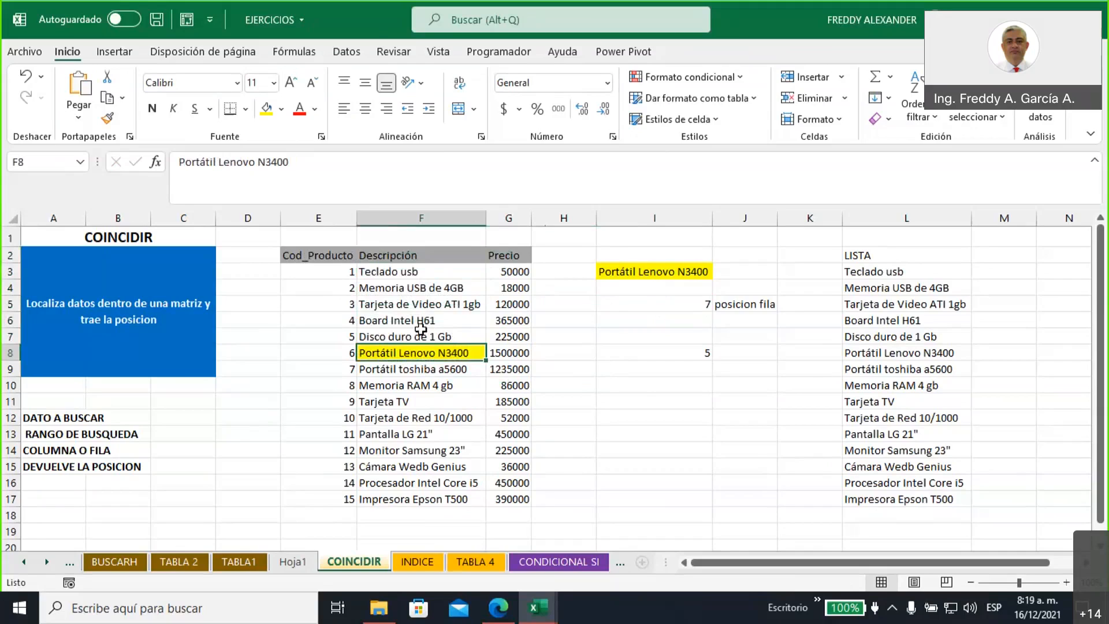
pyautogui.click(416, 272)
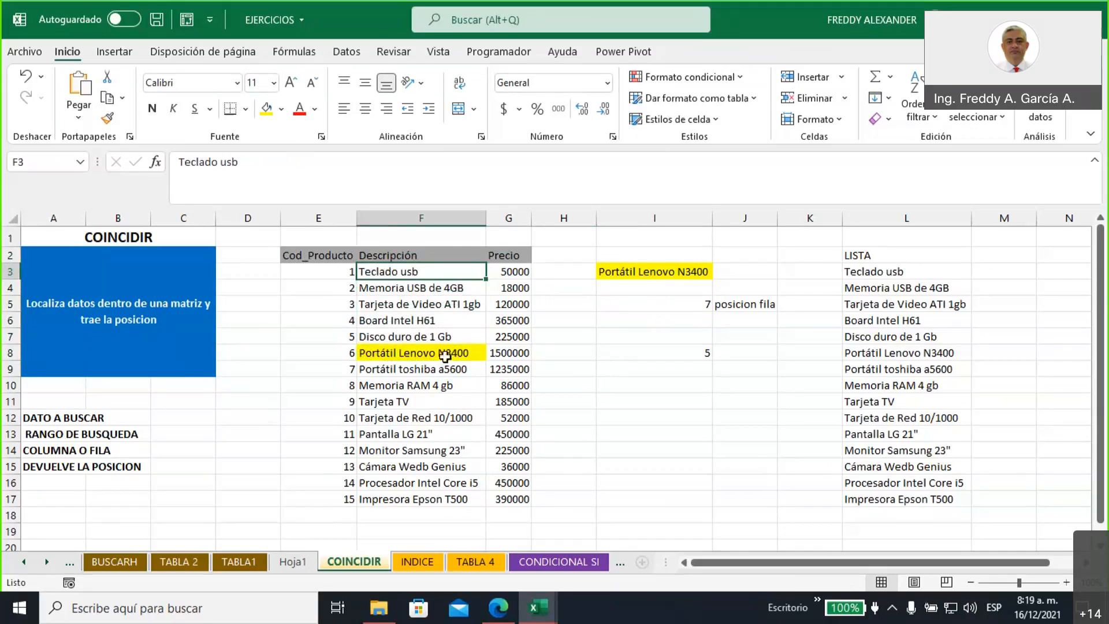
pyautogui.click(444, 255)
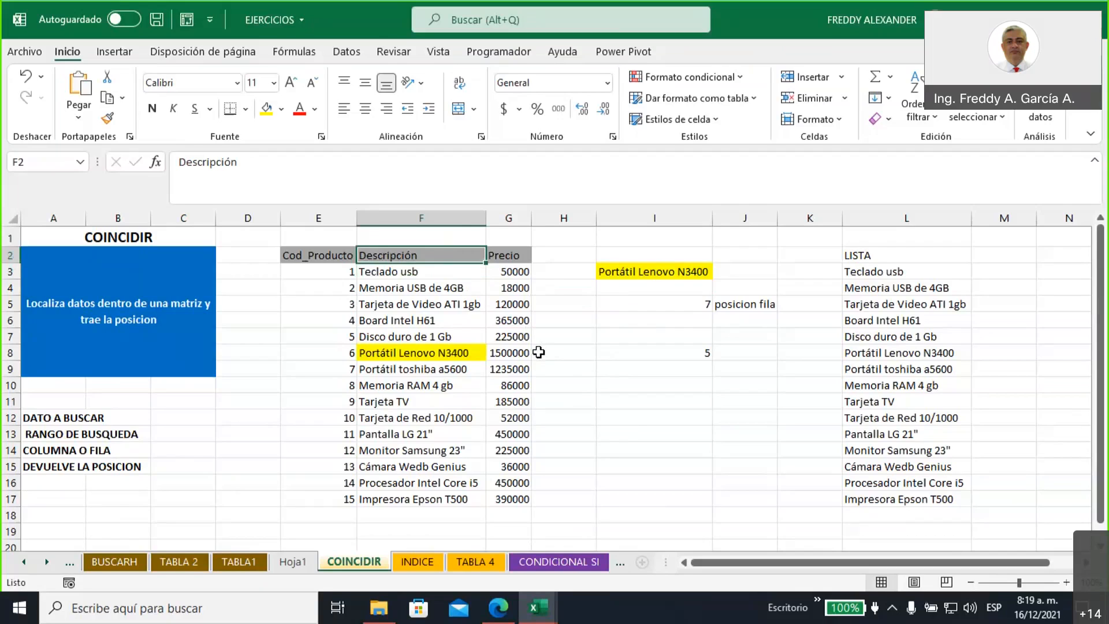
# Change the COINCIDIR lookup range in I5 back to F3:F17, leaving out the header
pyautogui.click(606, 308)
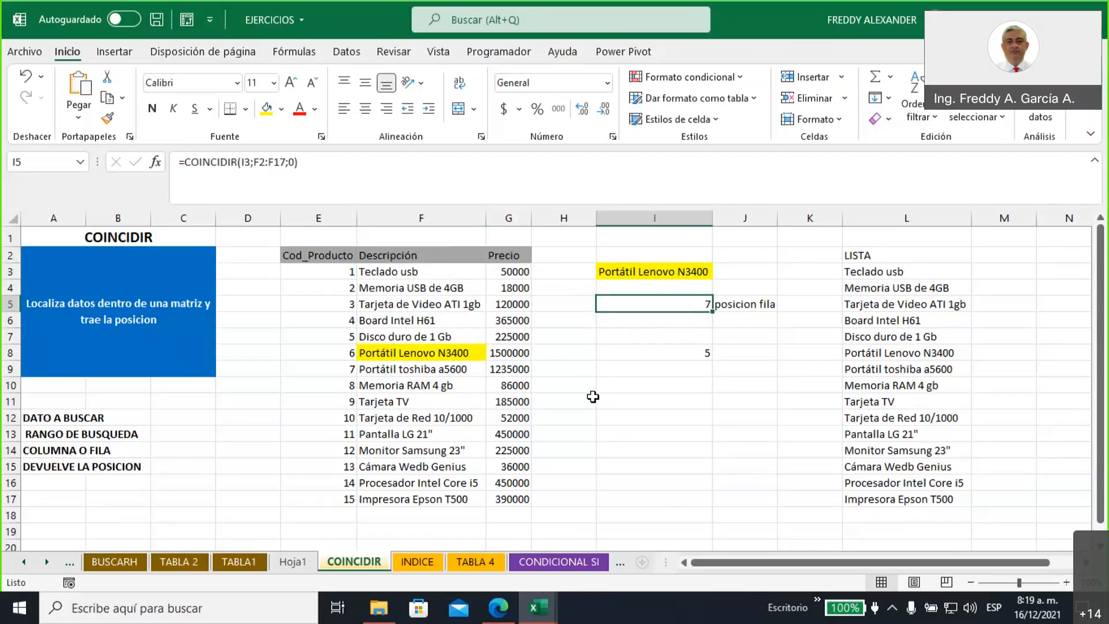
pyautogui.click(261, 162)
pyautogui.press('BackSpace')
pyautogui.write('3')
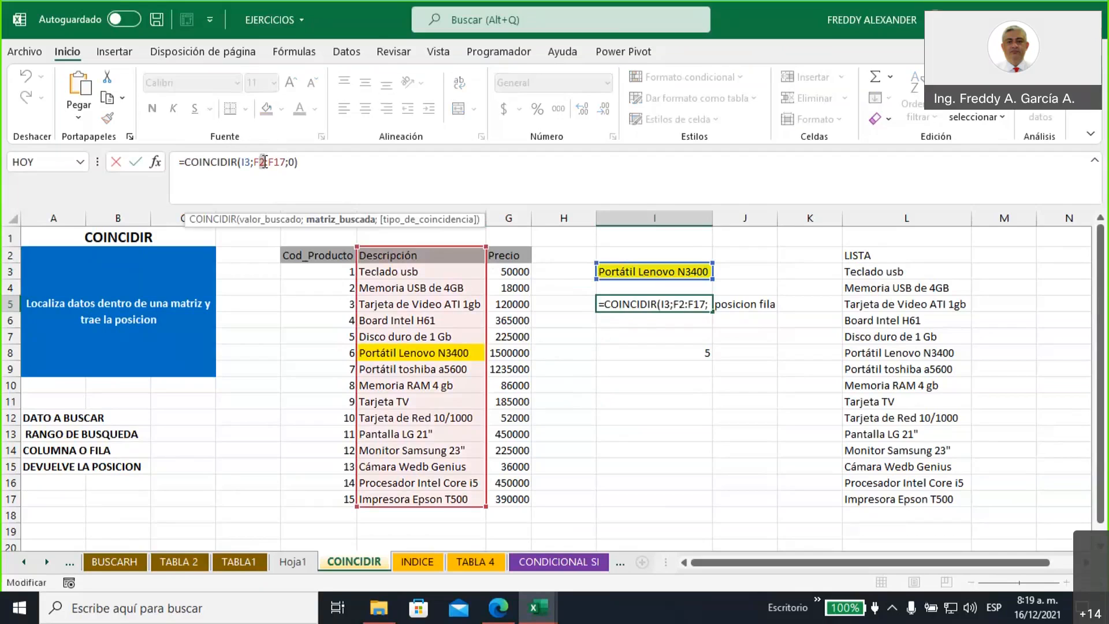
pyautogui.press('Return')
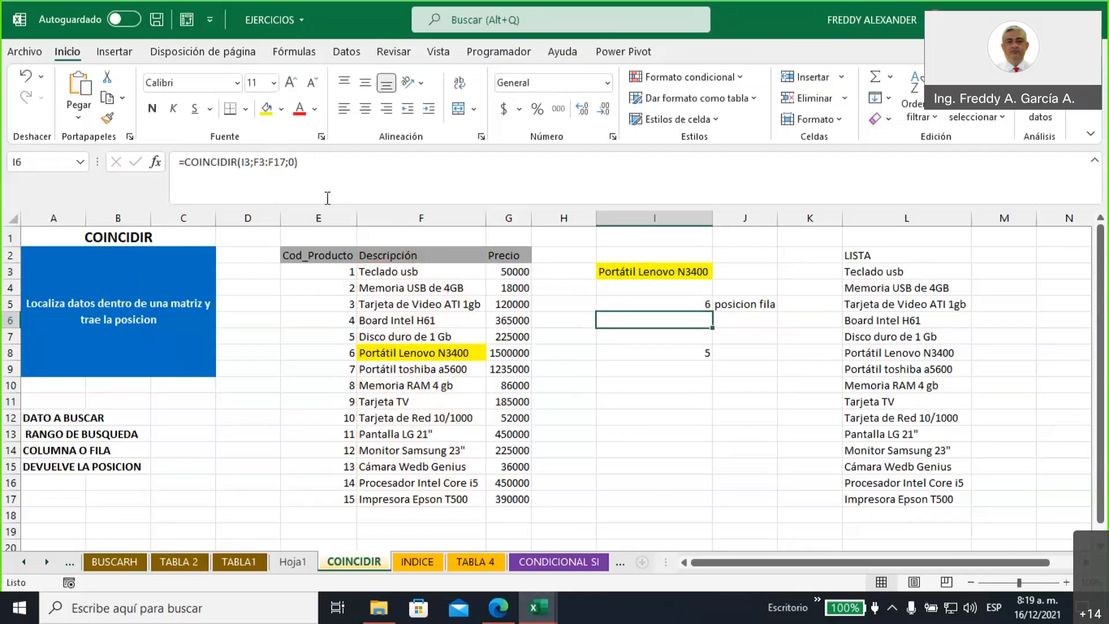
# Choose Tarjeta TV as the product to look up in I3
pyautogui.click(626, 305)
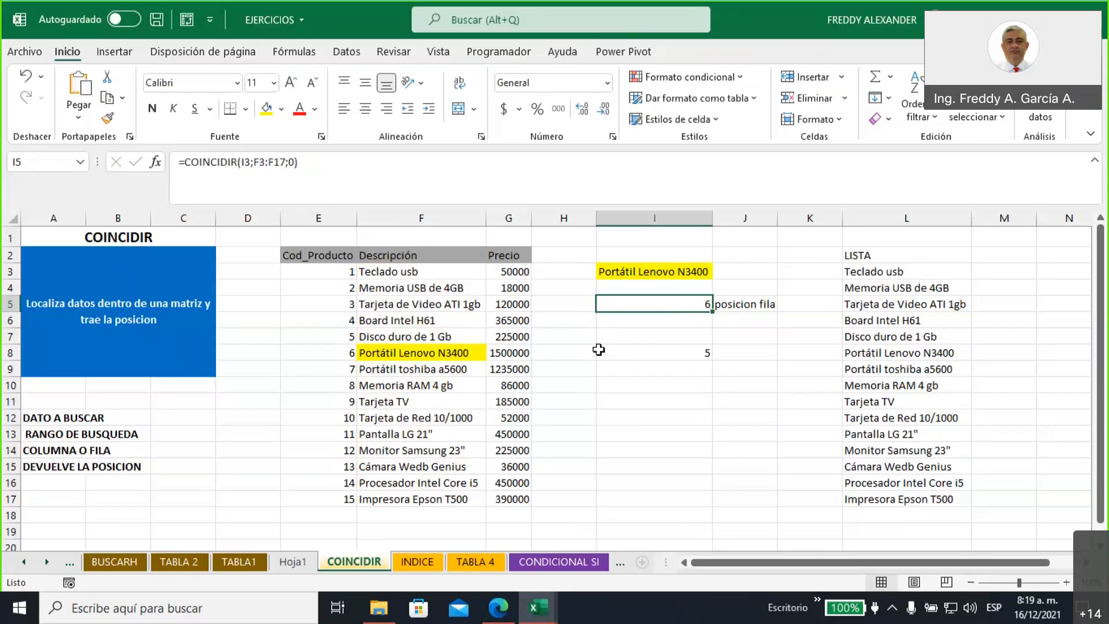
pyautogui.click(706, 273)
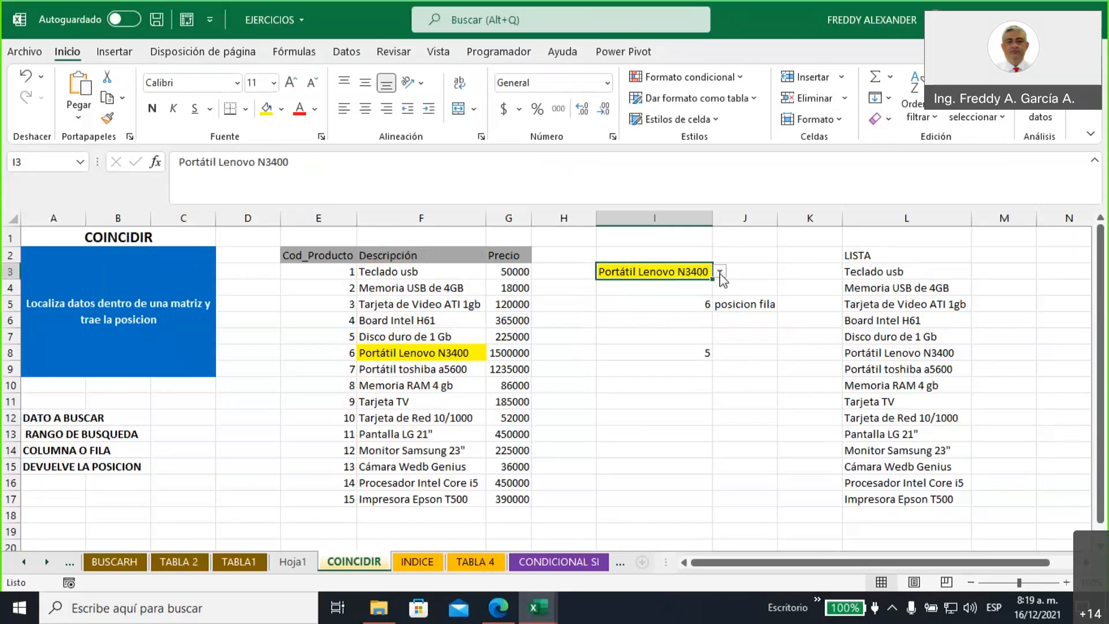
pyautogui.click(720, 273)
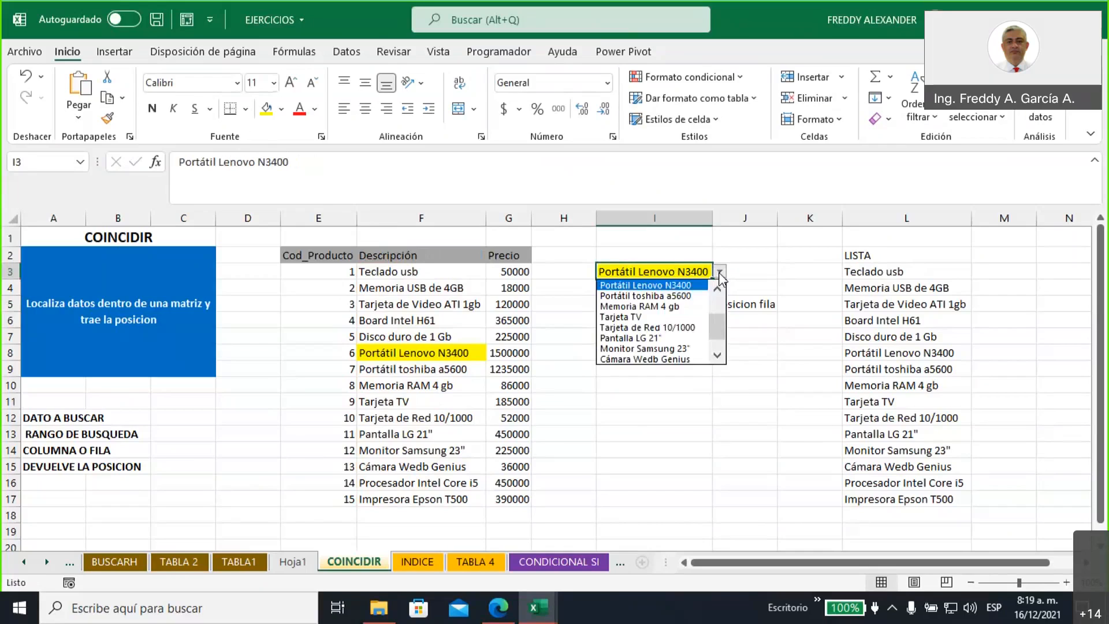
pyautogui.click(679, 318)
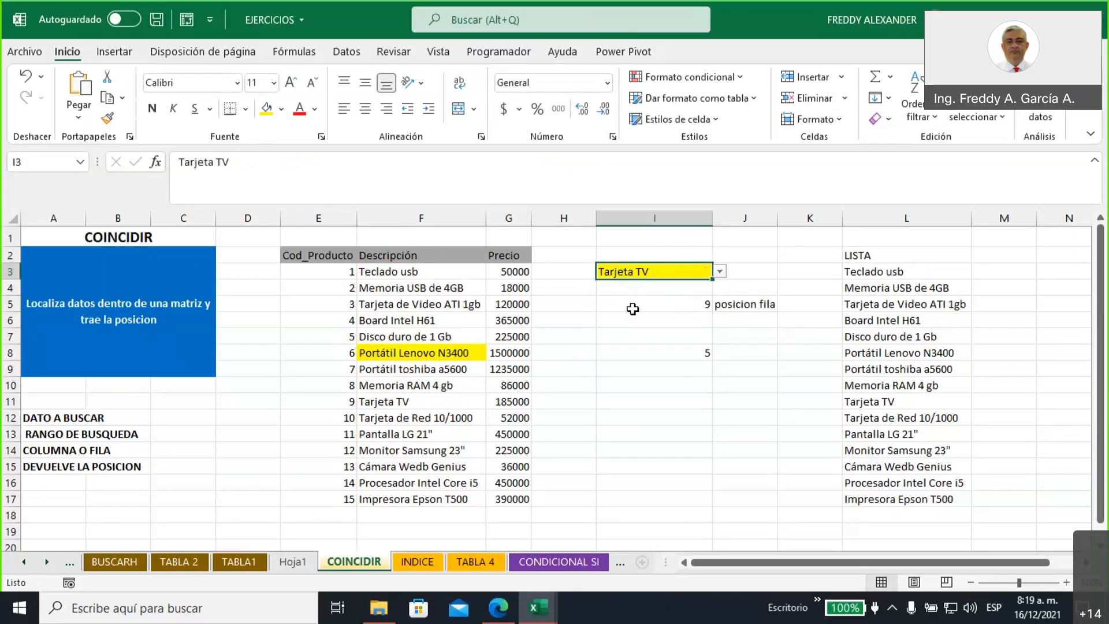
# Check the COINCIDIR result in I5 by counting the Descripción entries from F8 down to Tarjeta TV in F11
pyautogui.click(430, 357)
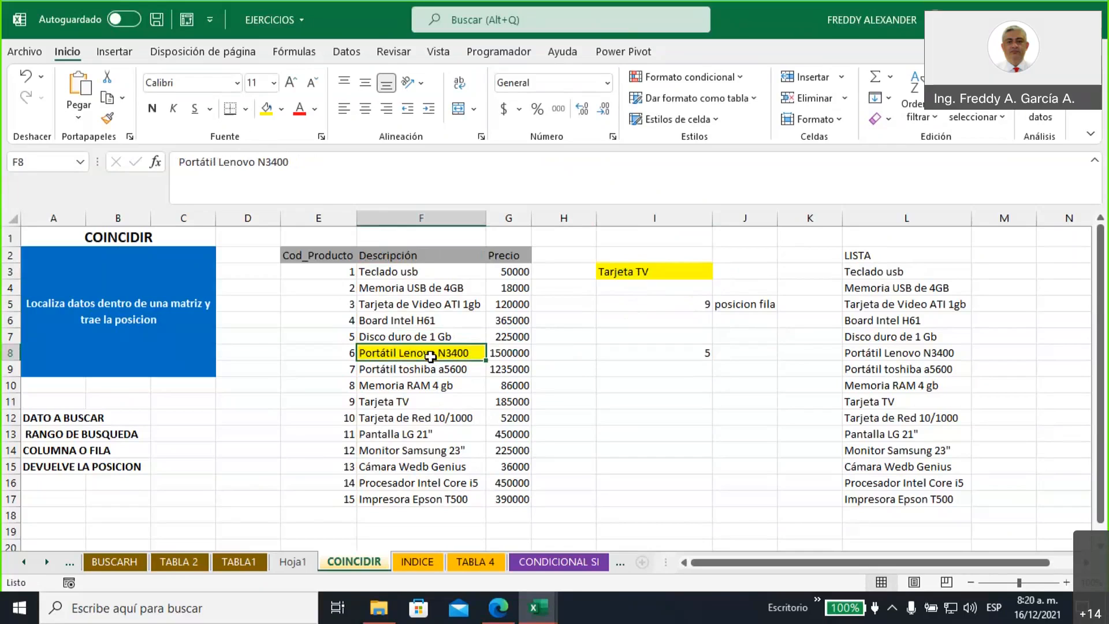
pyautogui.click(436, 372)
pyautogui.click(437, 384)
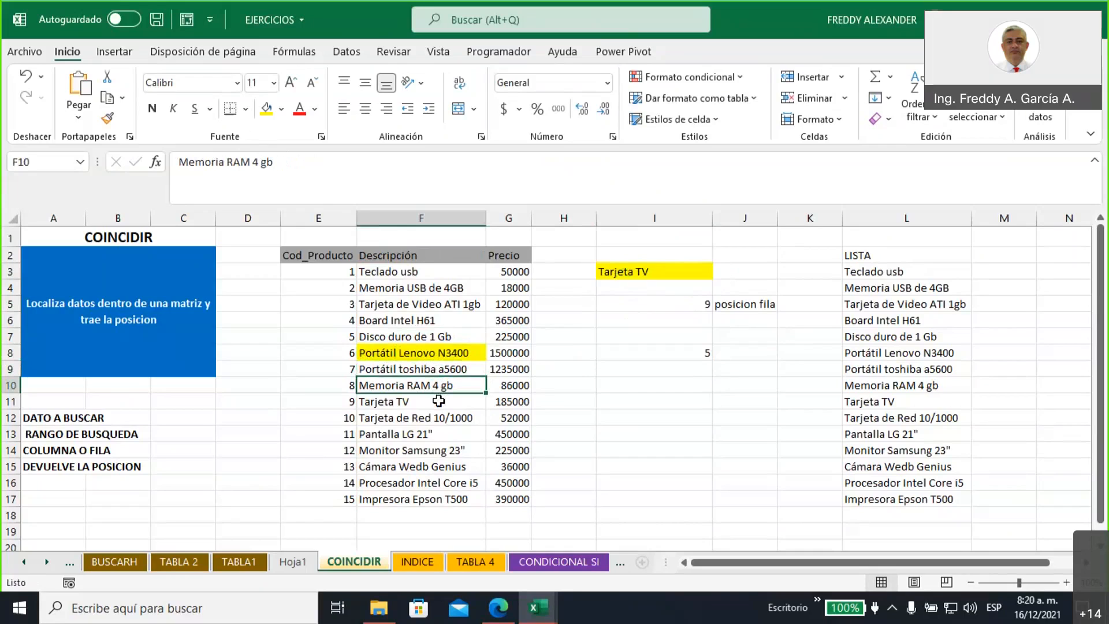
pyautogui.click(439, 401)
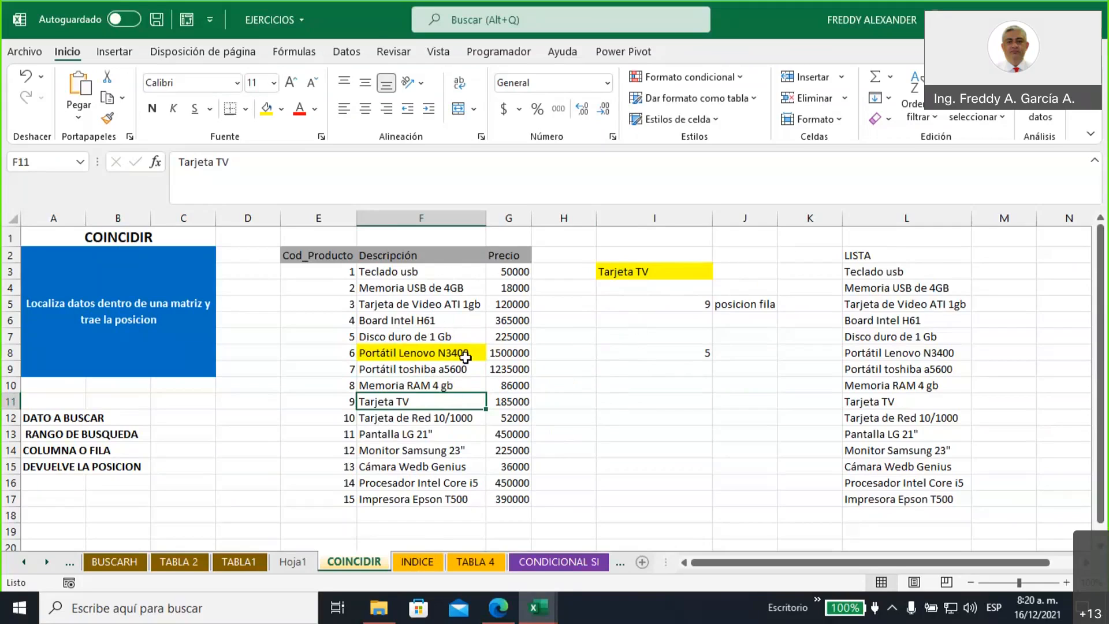
# Replace the fixed lookup value in the I8 COINCIDIR formula with a reference to cell I7
pyautogui.click(630, 354)
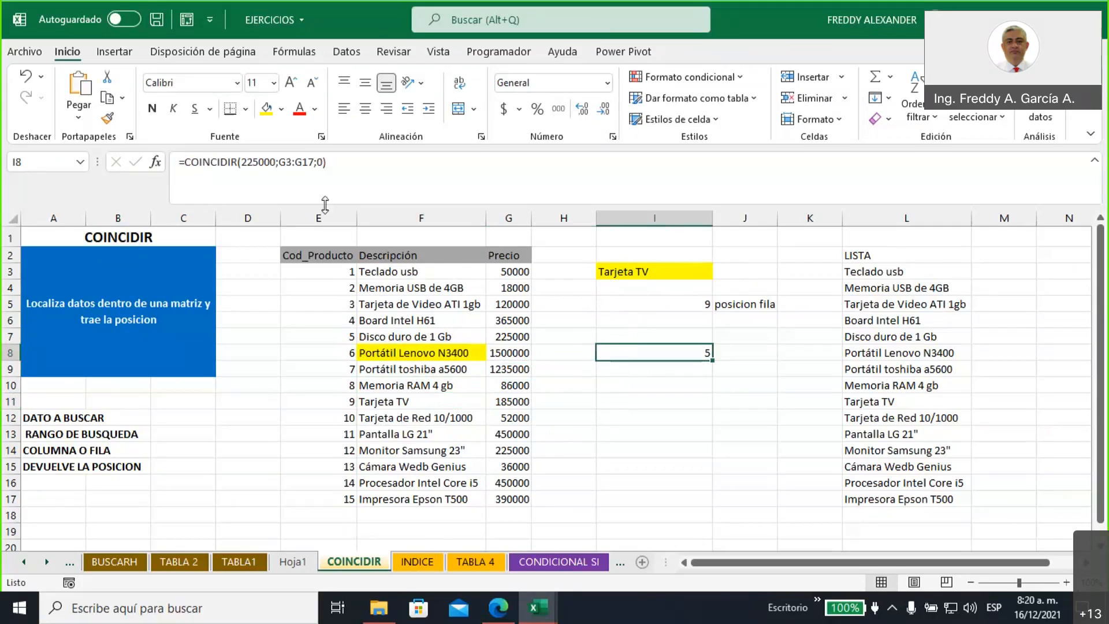
pyautogui.click(250, 163)
pyautogui.moveTo(241, 163); pyautogui.dragTo(276, 158)
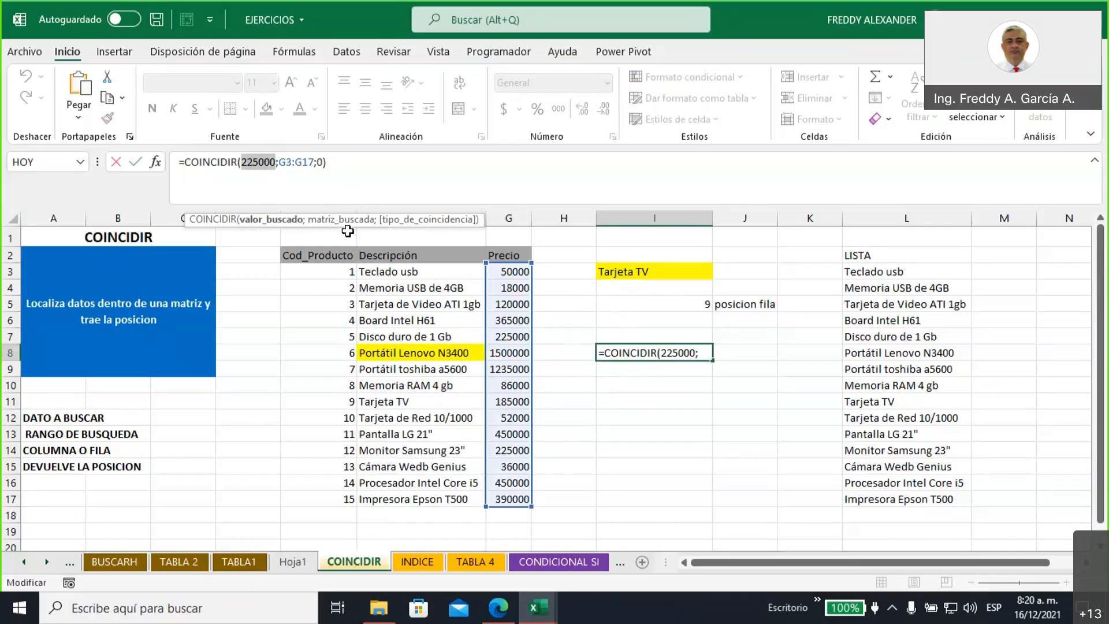
pyautogui.click(628, 333)
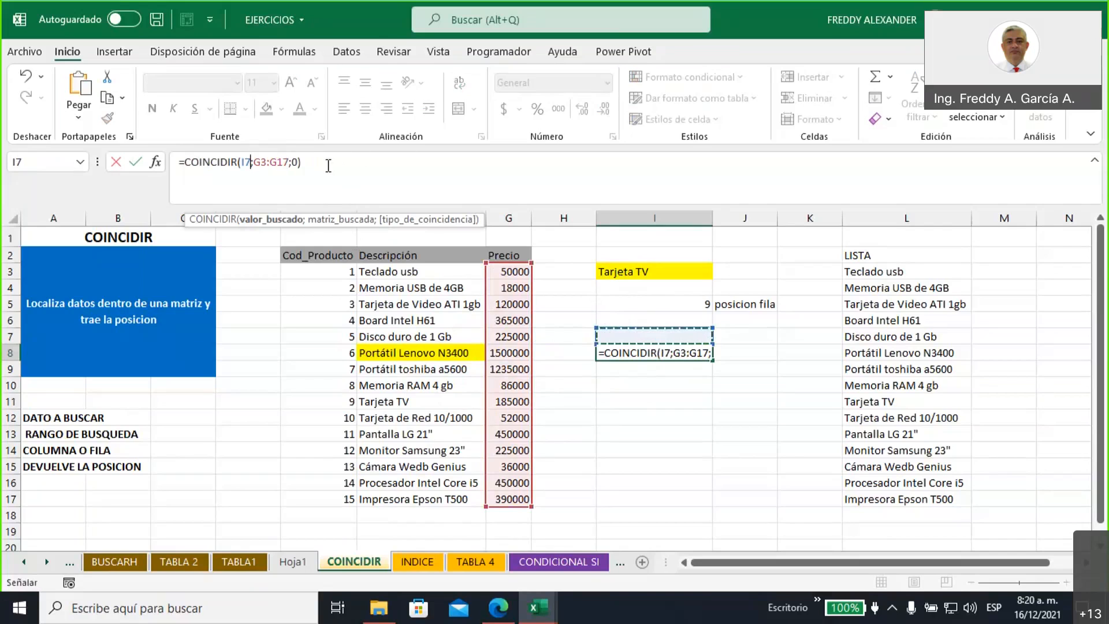
pyautogui.press('Return')
# Fill cell I7 with yellow and enter 18000 as the price to look up
pyautogui.click(649, 338)
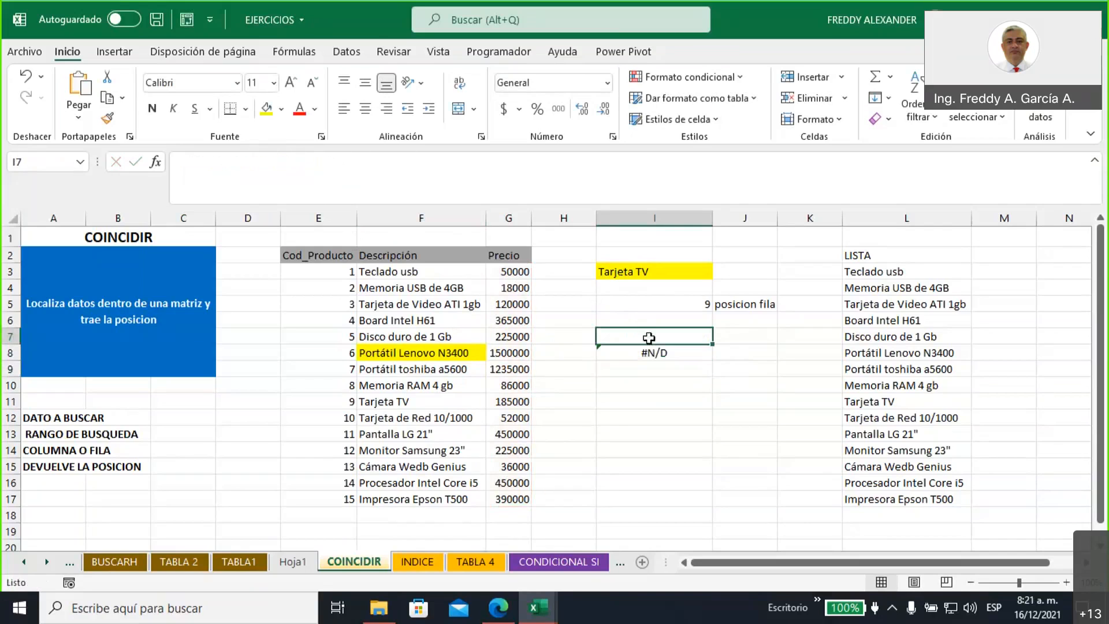
pyautogui.click(265, 109)
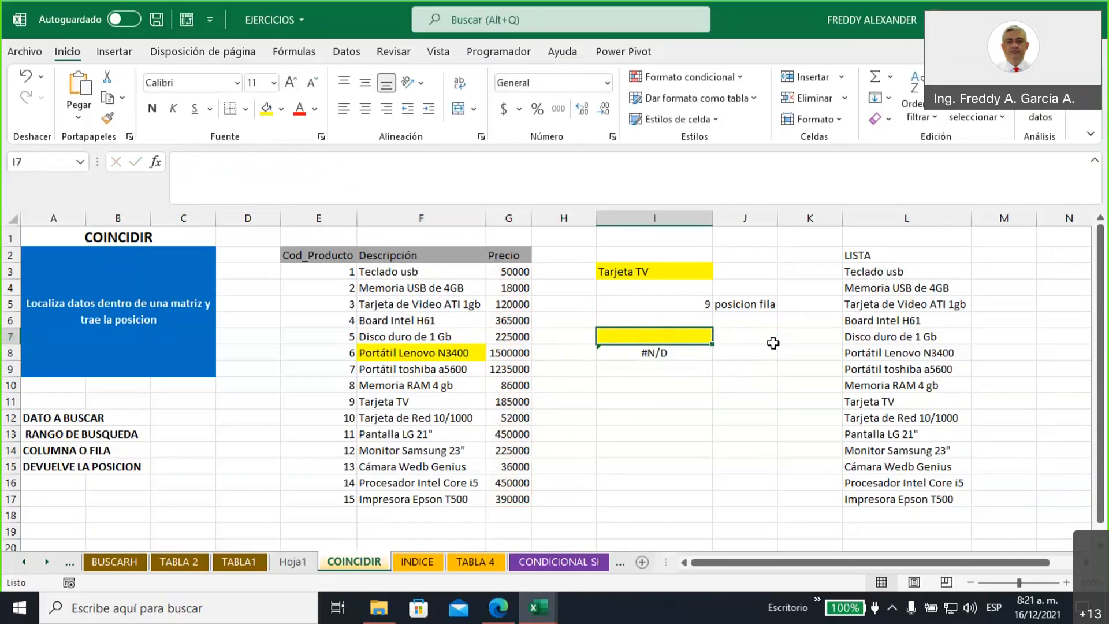
pyautogui.write('18000')
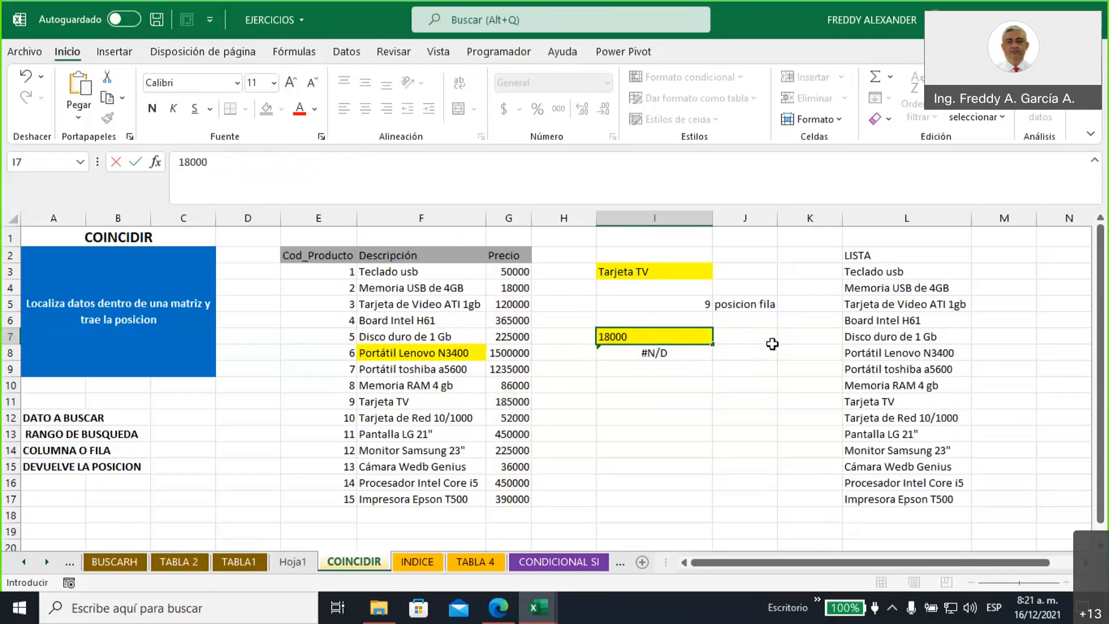
pyautogui.press('Return')
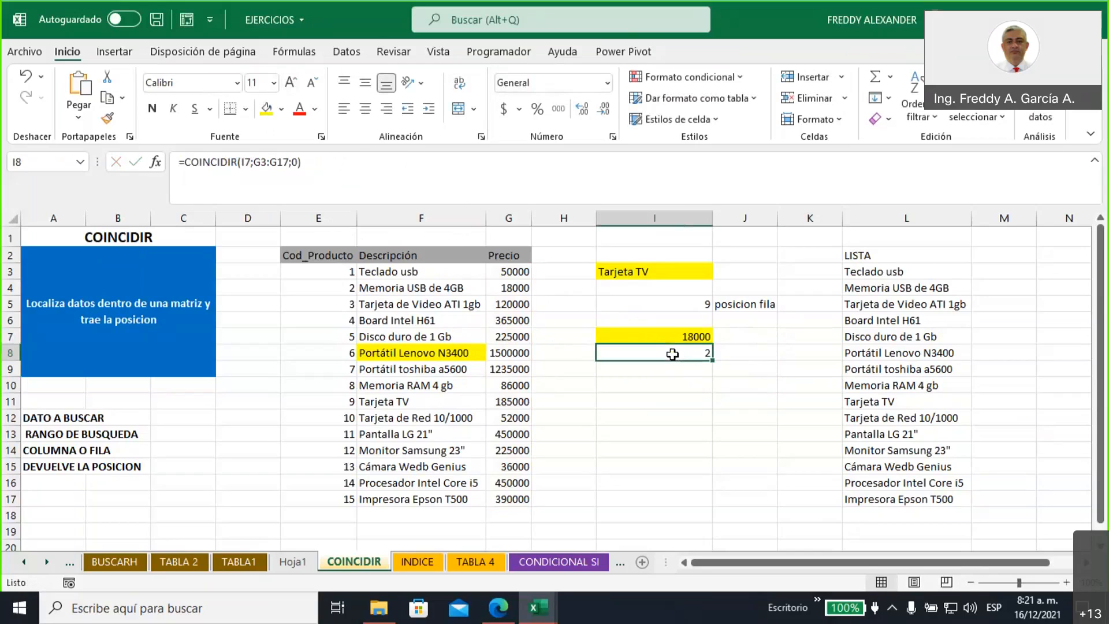
# Compare the I8 result with the position of 18000 in the Precio column, counting from G3
pyautogui.click(499, 289)
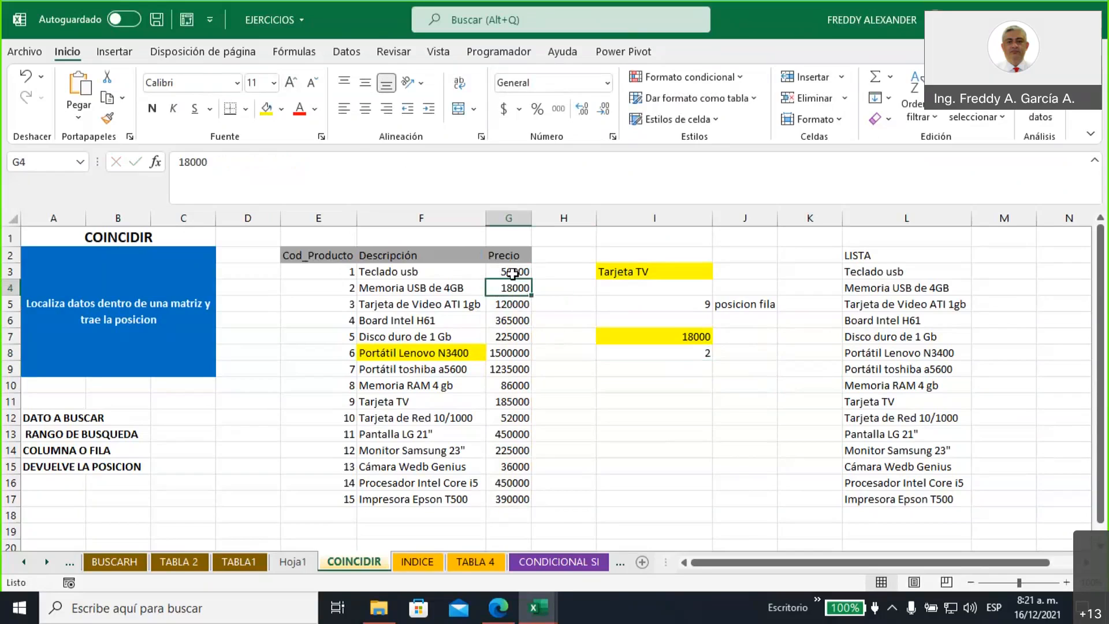
pyautogui.moveTo(512, 271); pyautogui.dragTo(517, 491)
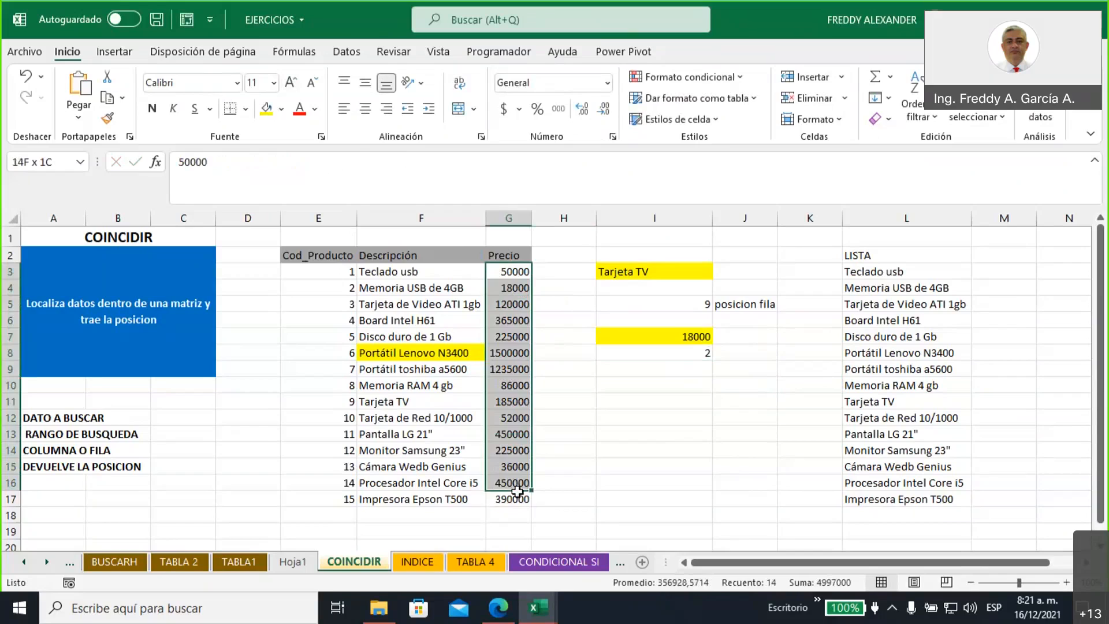
pyautogui.click(621, 403)
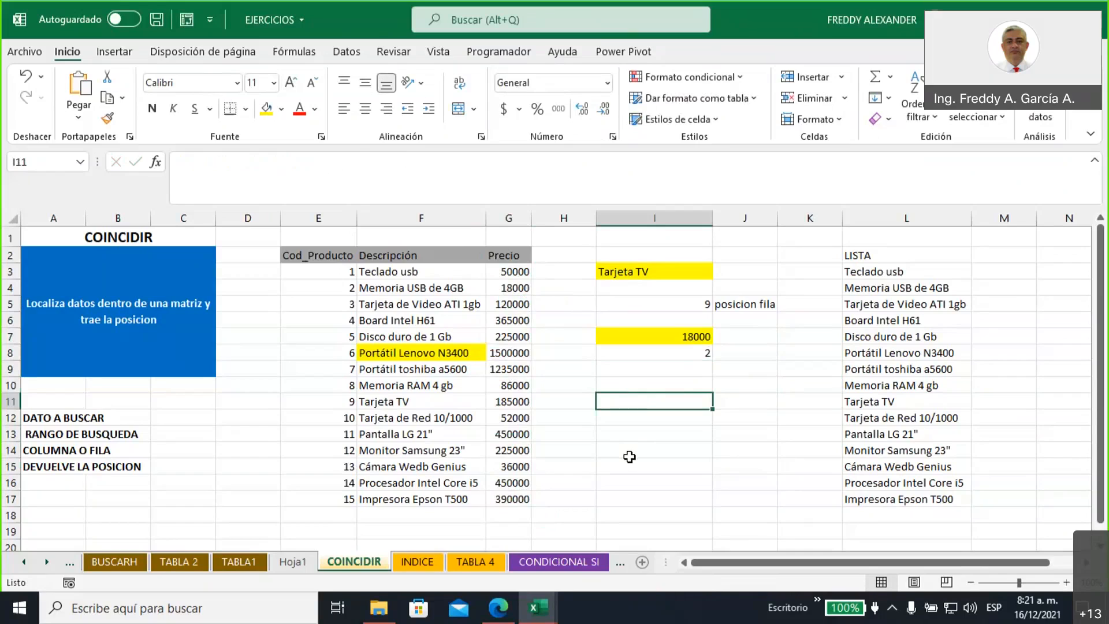
# Copy the Tarjeta de Red 10/1000 price of 52000 into G15 as the Cámara Wedb Genius price
pyautogui.click(513, 419)
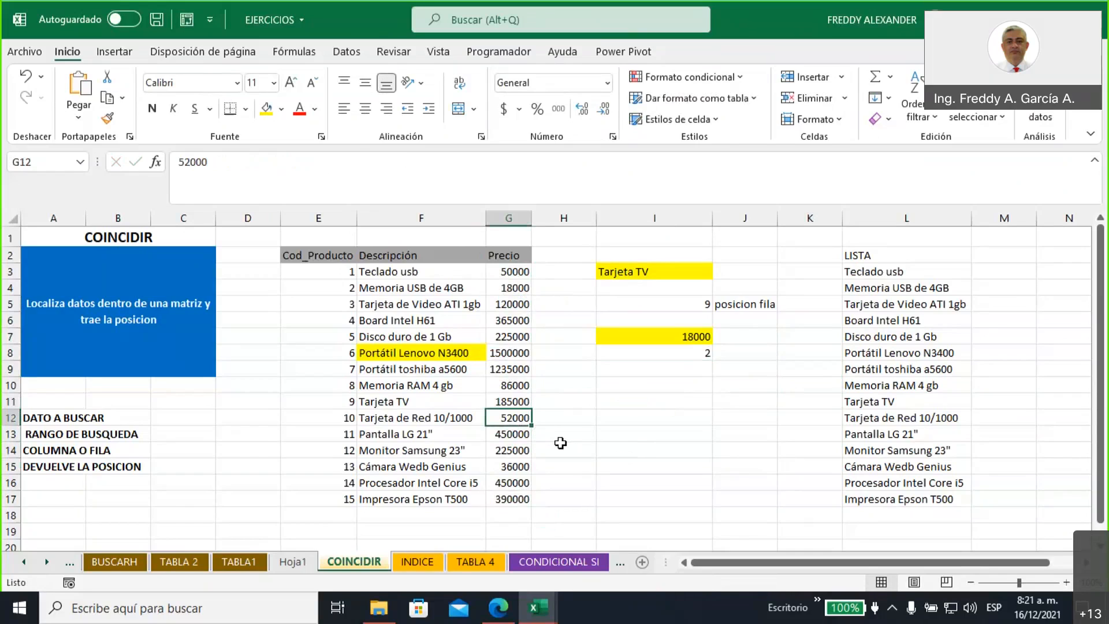
pyautogui.hotkey('ctrl', 'c')
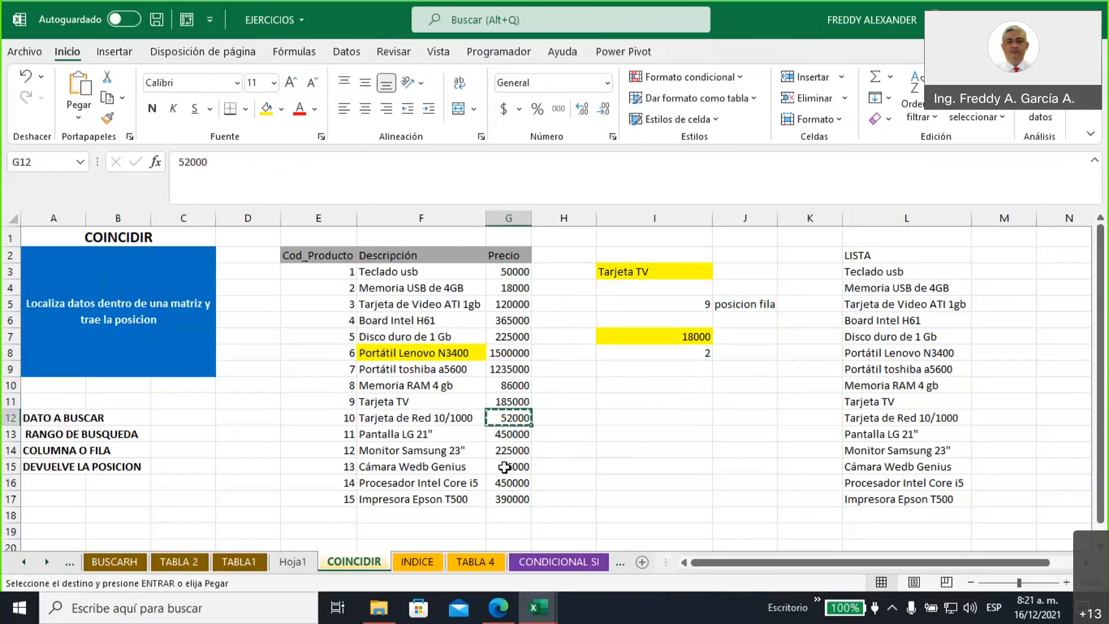
pyautogui.click(506, 467)
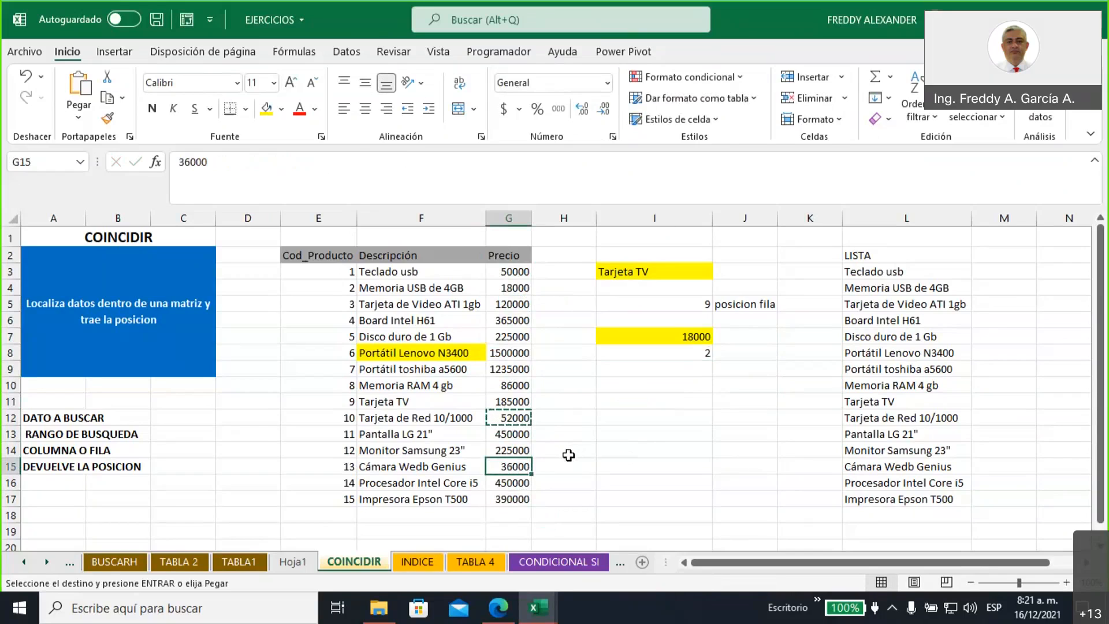
pyautogui.hotkey('ctrl', 'v')
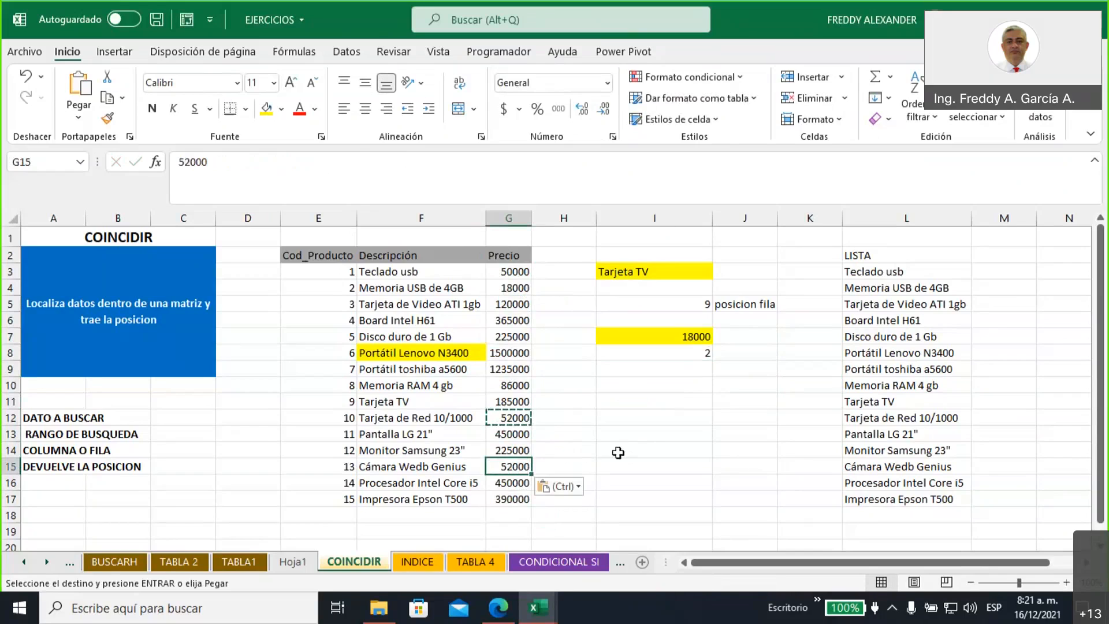
# Set the price to look up in I7 to 52000
pyautogui.click(641, 451)
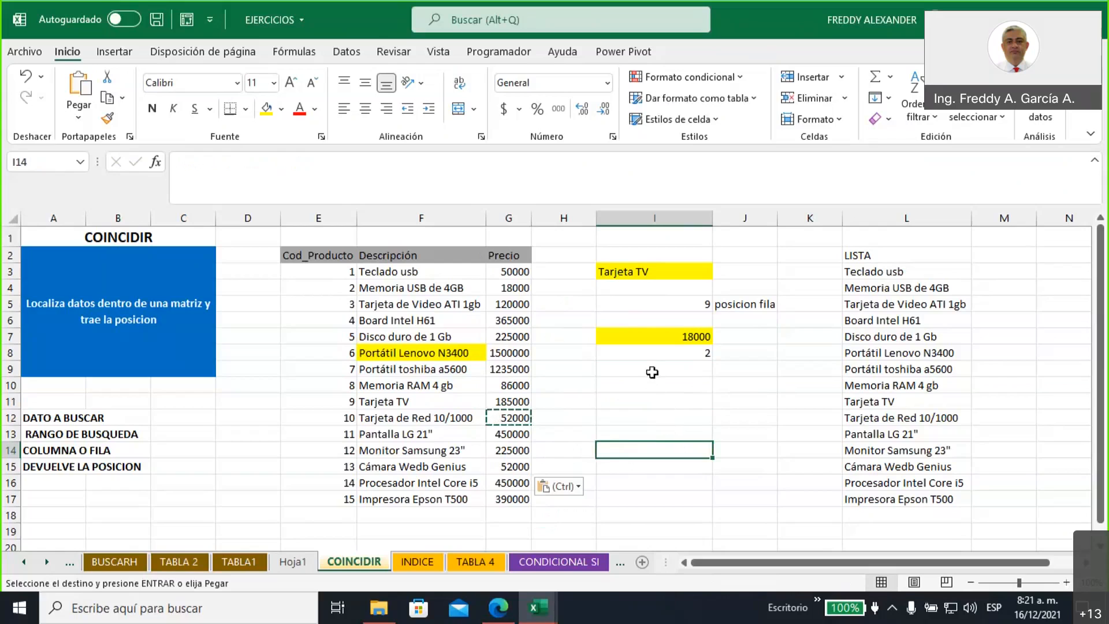
pyautogui.click(654, 336)
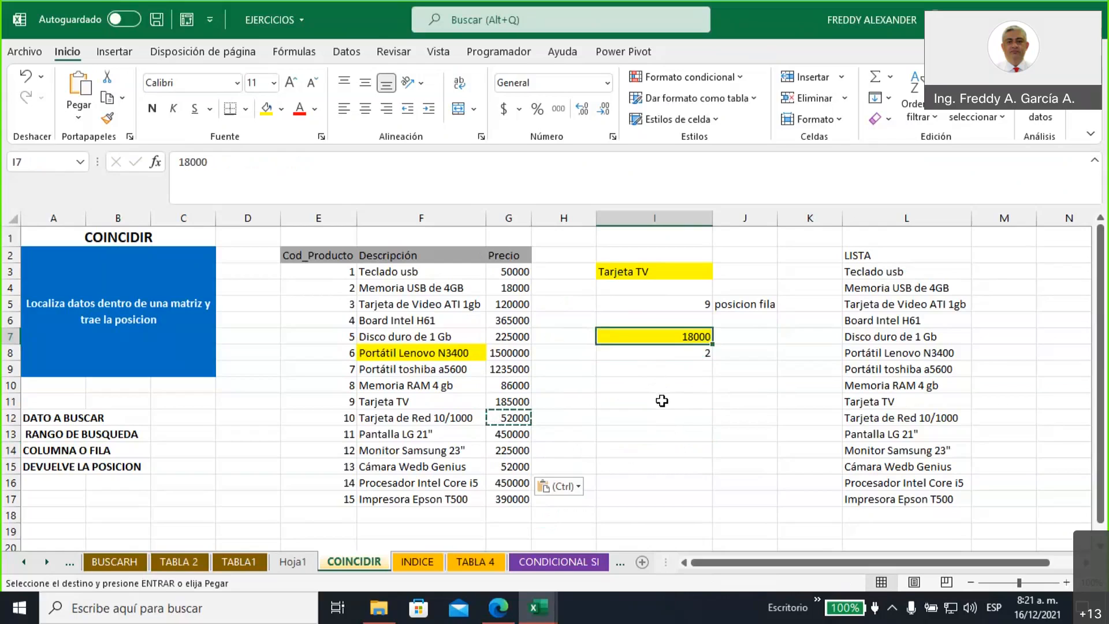
pyautogui.write('52000')
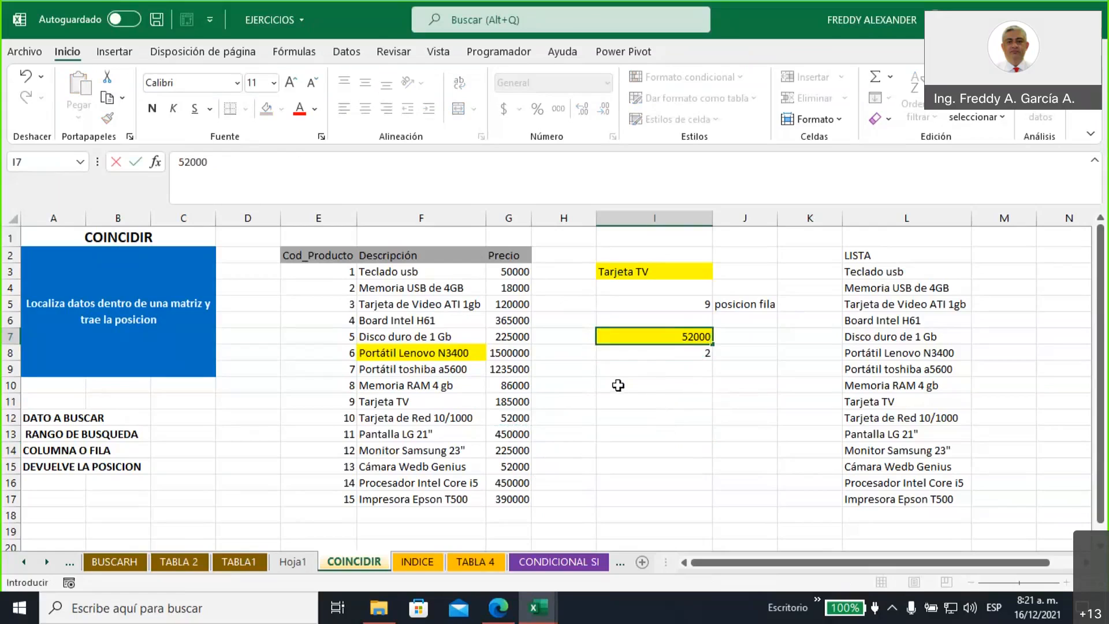
pyautogui.click(764, 388)
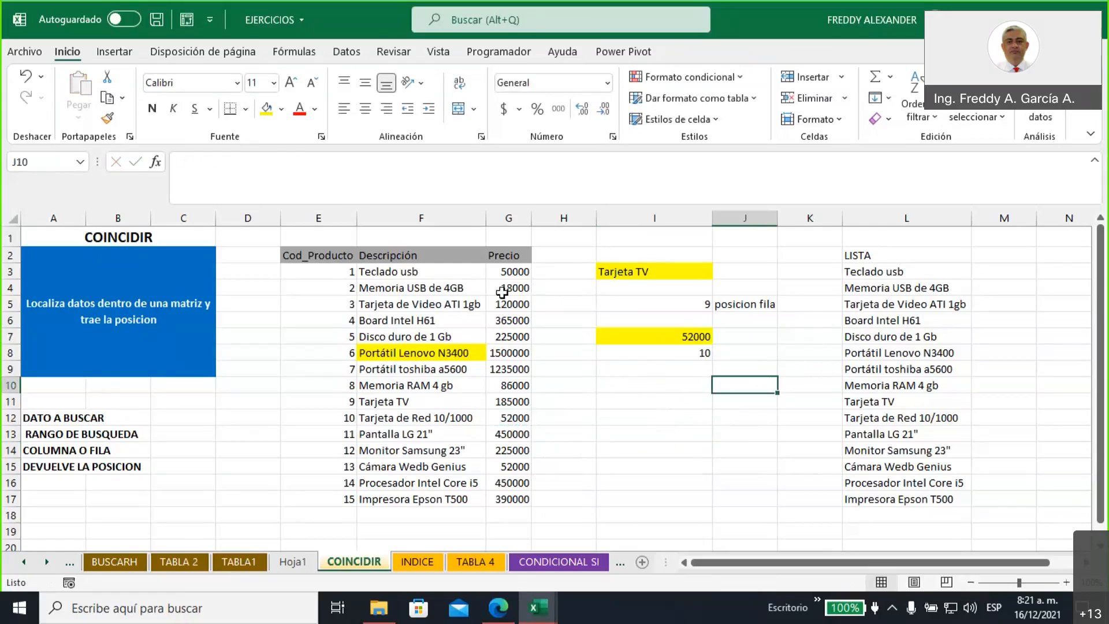
# Compare the I8 result with the positions of the two 52000 prices in G12 and G15, counting from G3
pyautogui.moveTo(501, 270); pyautogui.dragTo(512, 415)
pyautogui.click(508, 417)
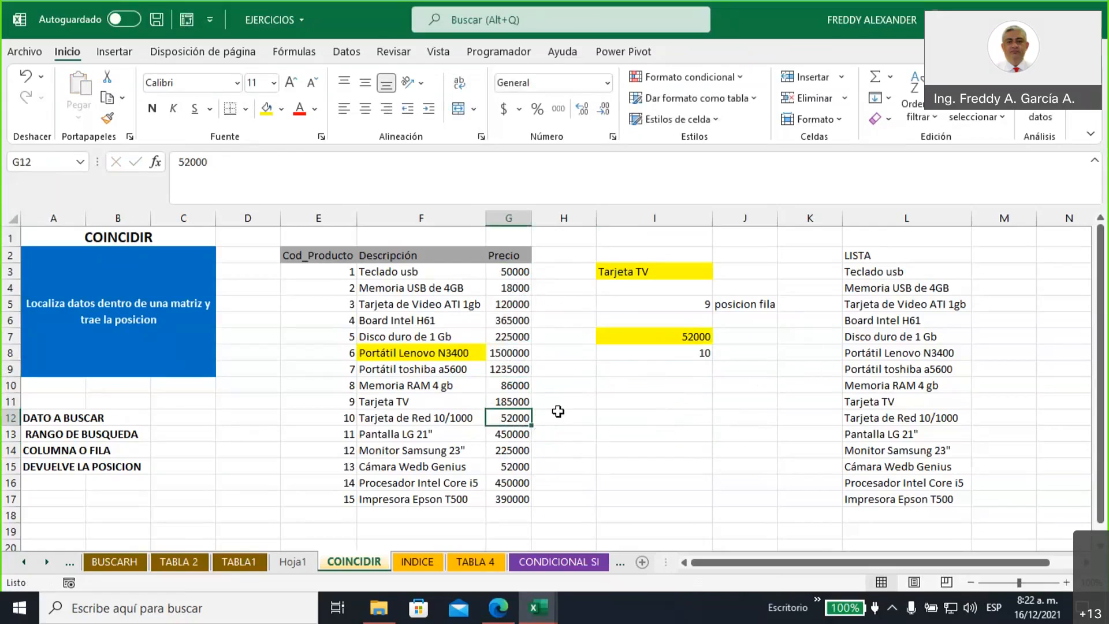
pyautogui.click(521, 466)
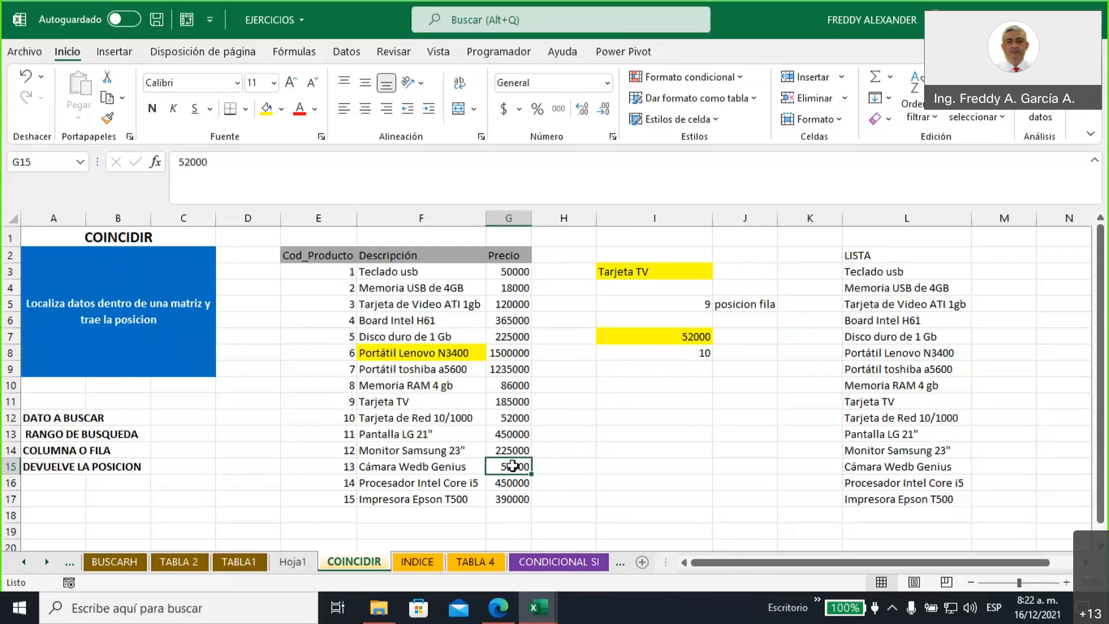
pyautogui.click(567, 454)
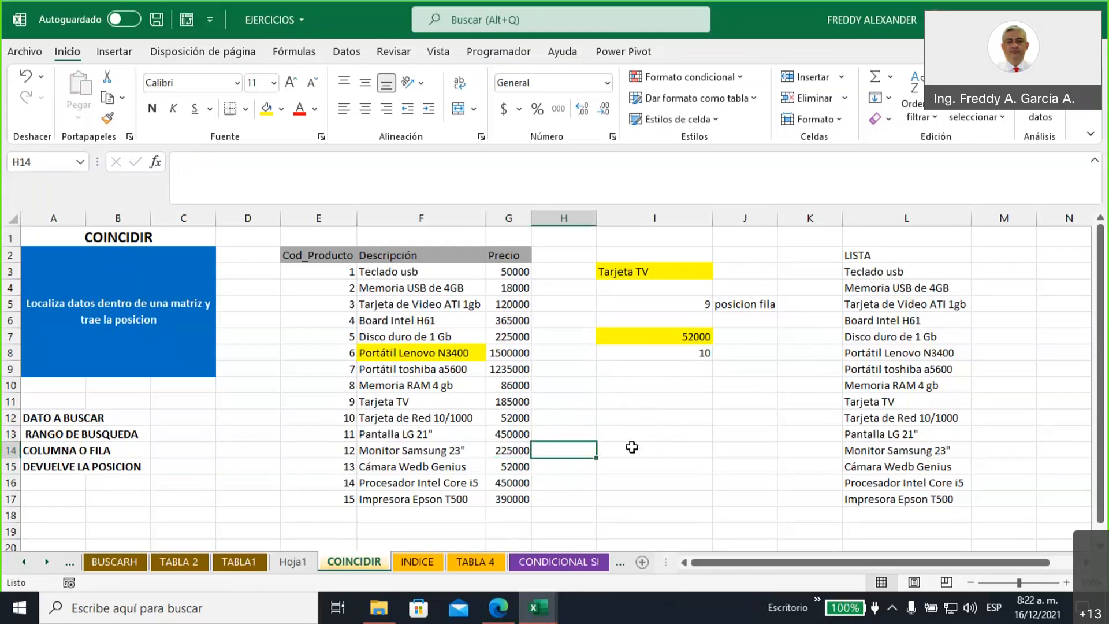
# Switch to the INDICE sheet and check the name assigned to the Pedido No and Cliente table
pyautogui.click(417, 564)
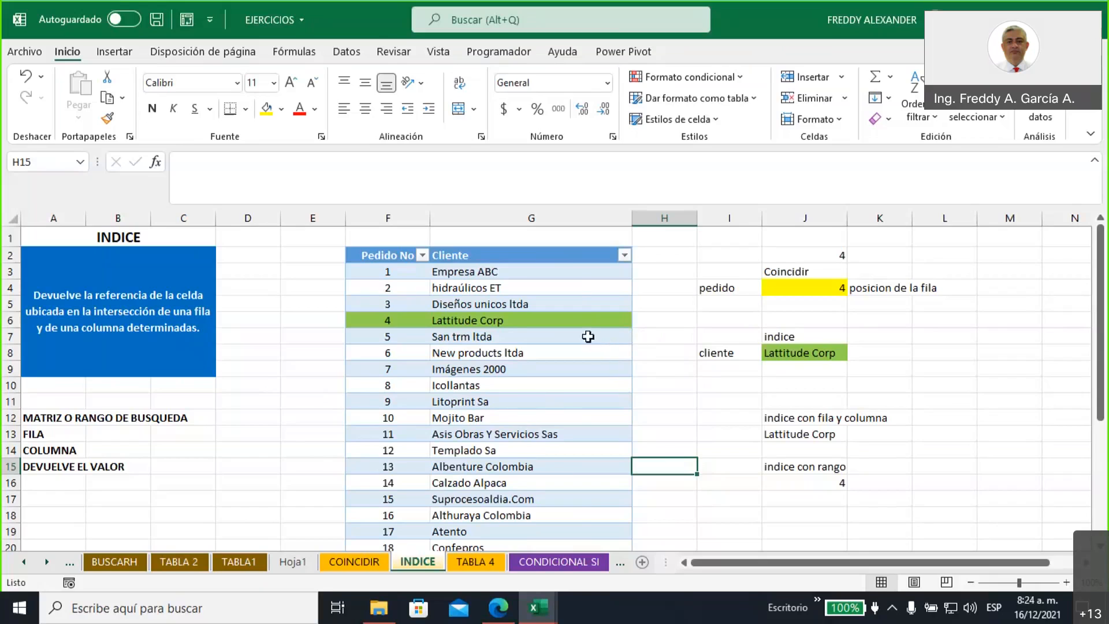
pyautogui.click(493, 299)
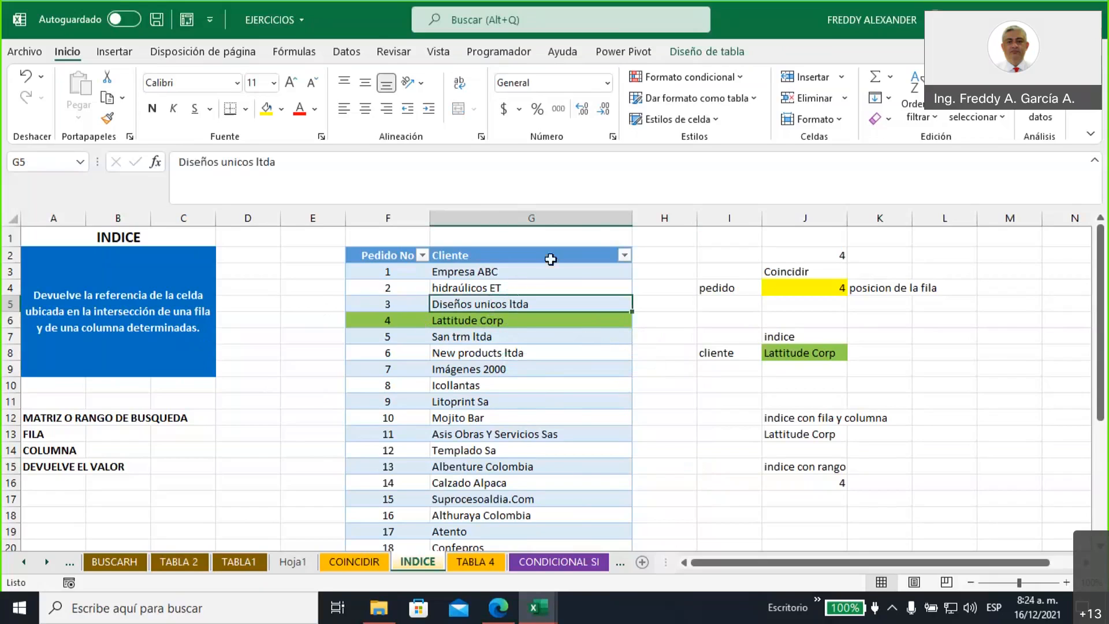
pyautogui.click(710, 50)
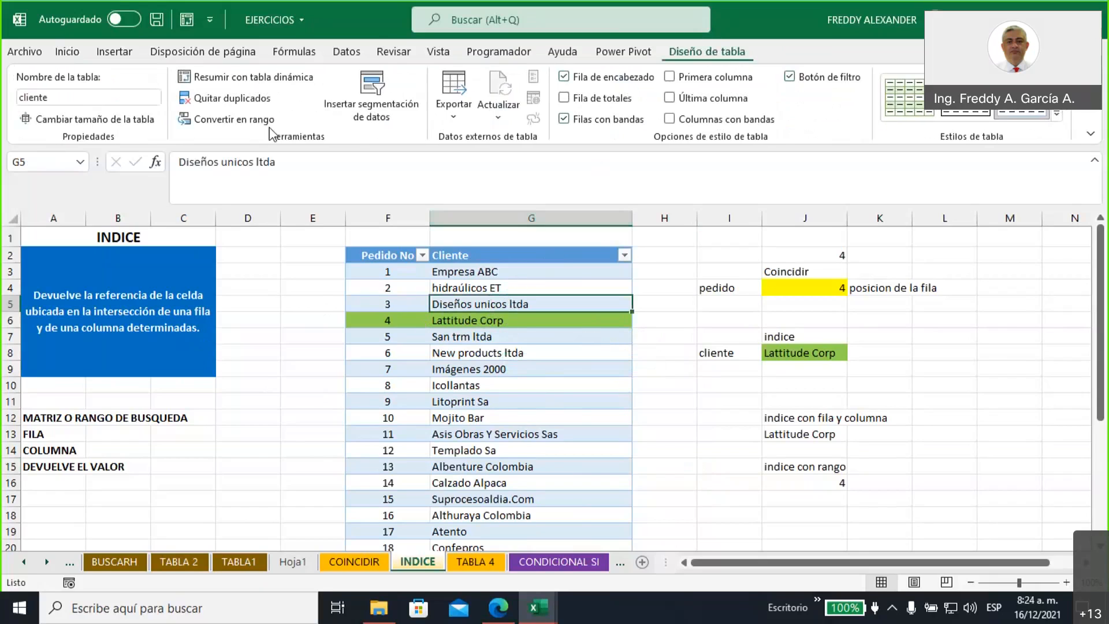
pyautogui.click(64, 98)
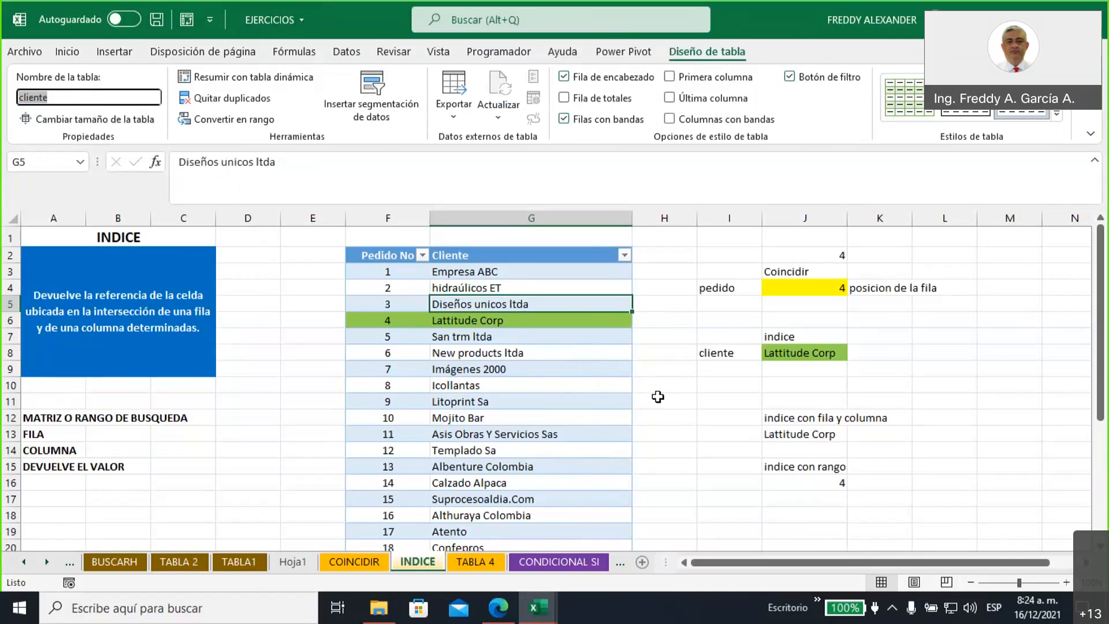
pyautogui.click(661, 400)
# Examine the COINCIDIR formula in J4 that finds the row position of the pedido
pyautogui.click(723, 335)
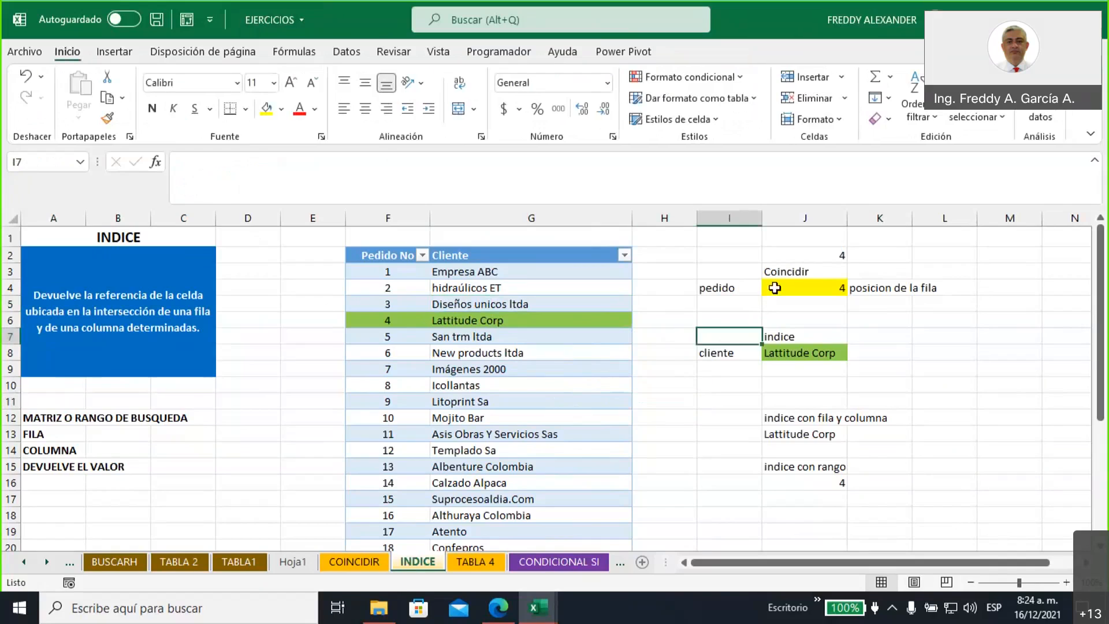
pyautogui.click(775, 288)
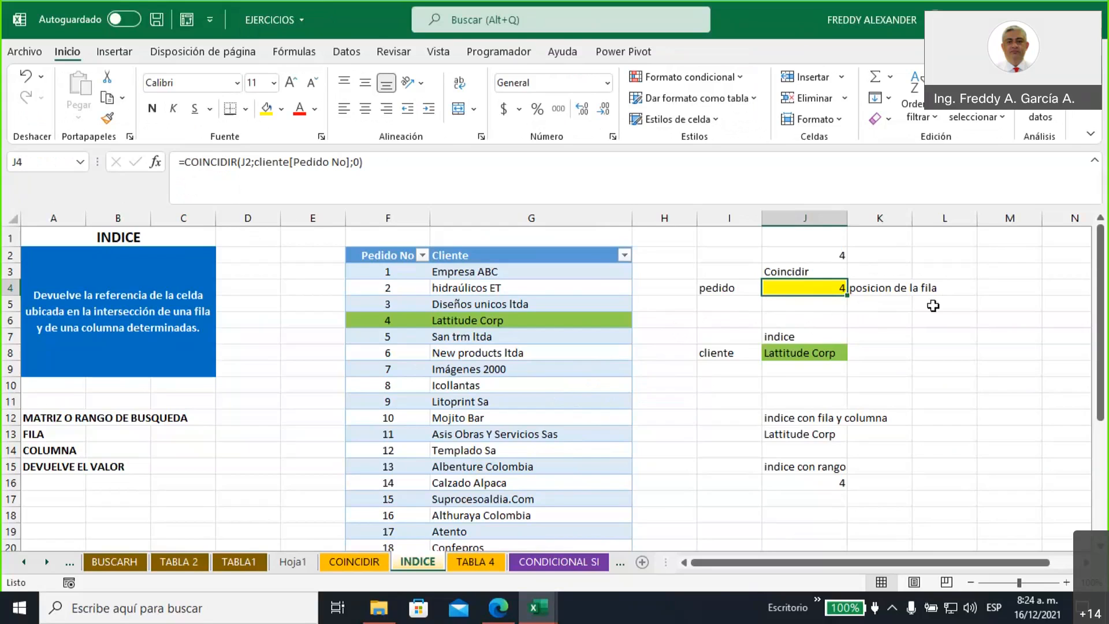
pyautogui.click(955, 290)
pyautogui.click(818, 292)
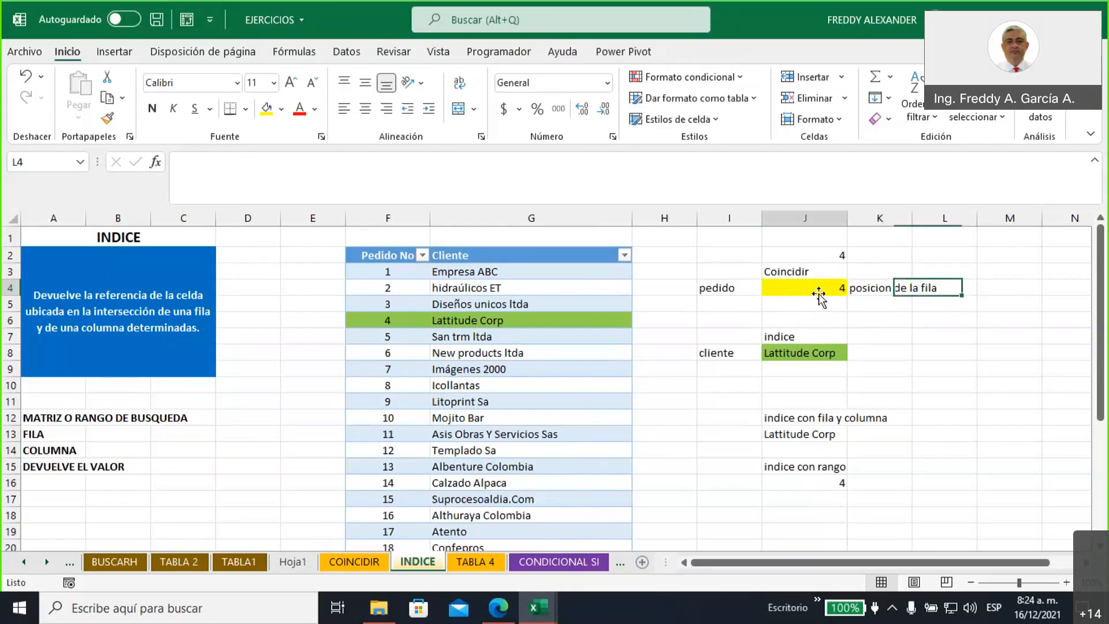
# Enter 4 in E6 beside the Lattitude Corp row to mark its row number in the table
pyautogui.click(832, 353)
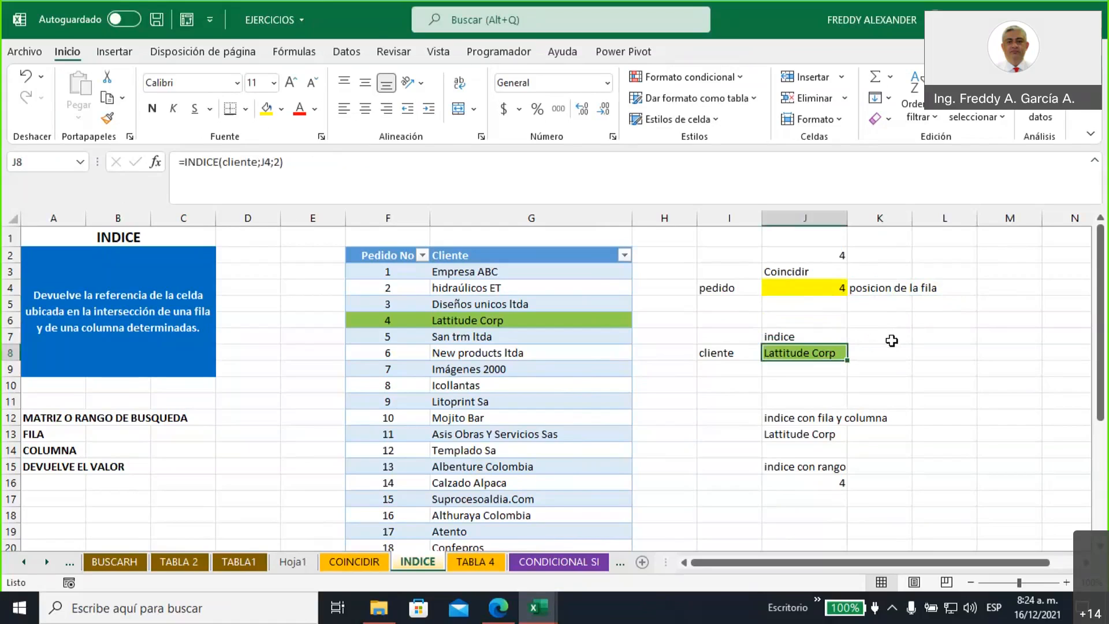
pyautogui.click(379, 322)
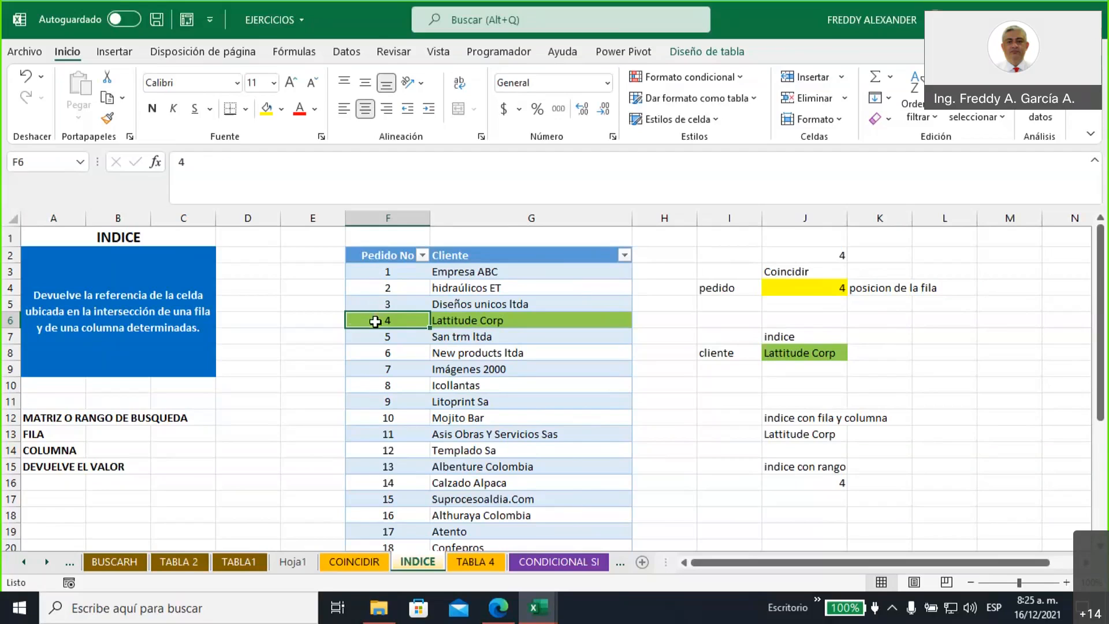
pyautogui.click(327, 321)
pyautogui.write('4')
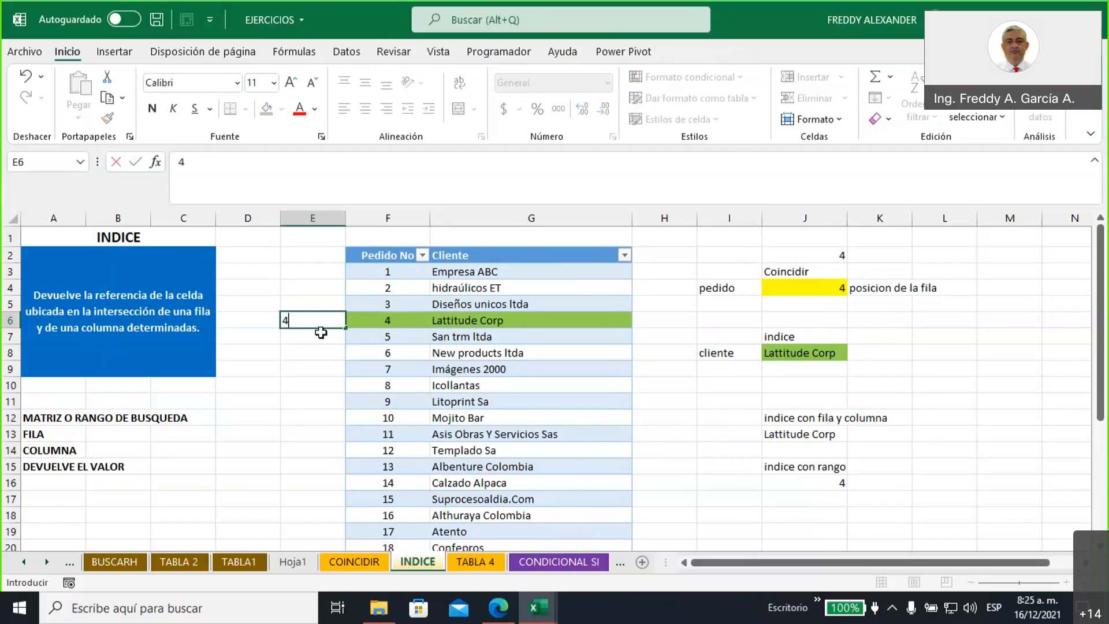
pyautogui.press('Return')
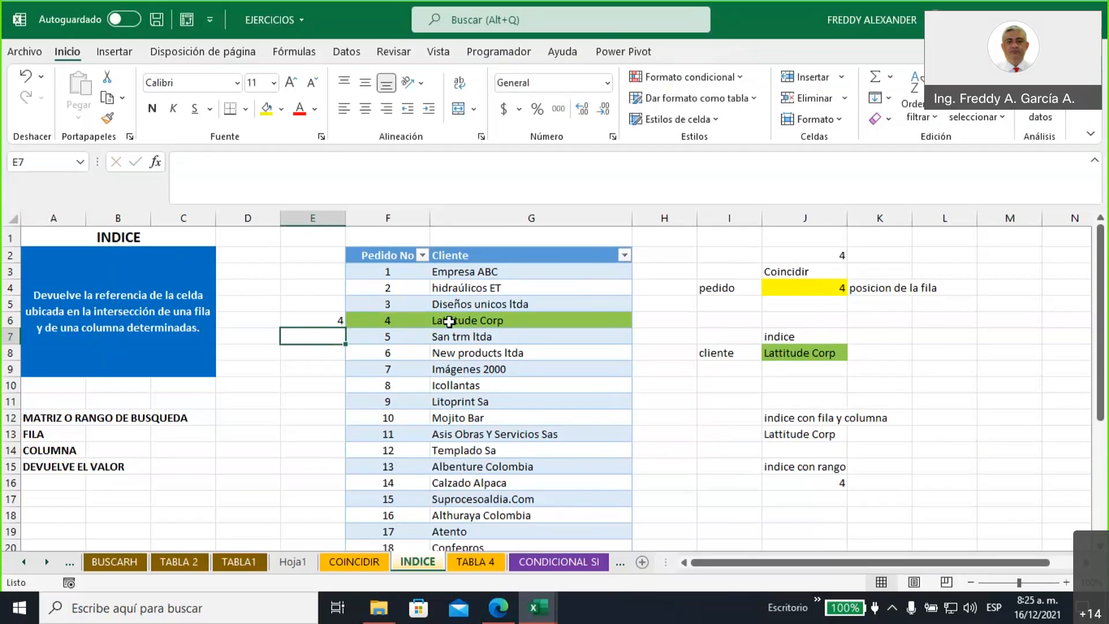
pyautogui.click(502, 322)
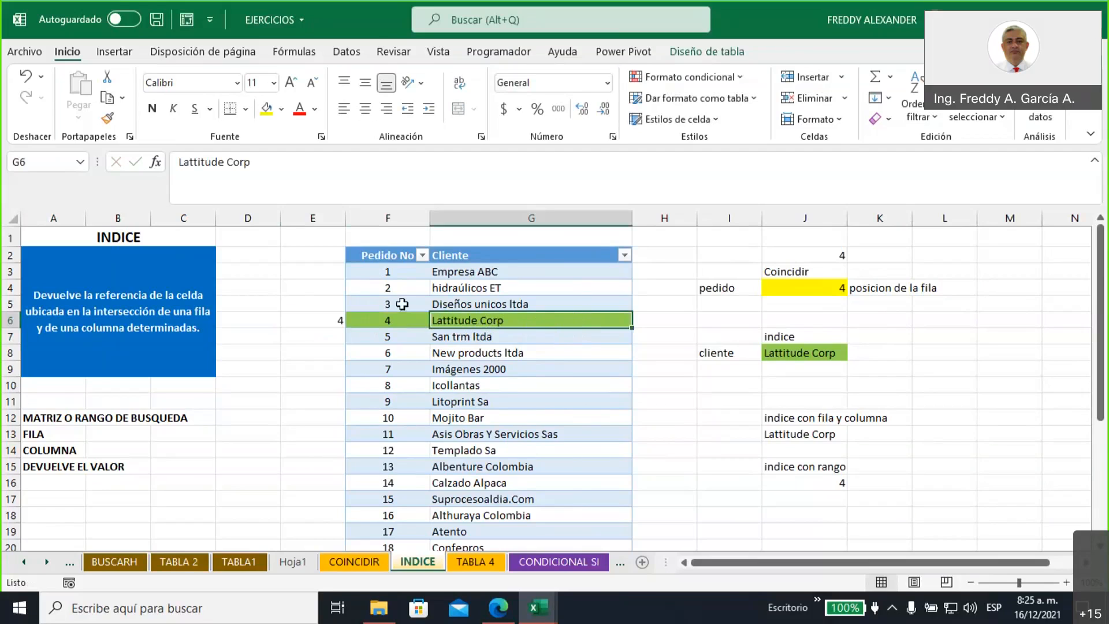
pyautogui.click(307, 323)
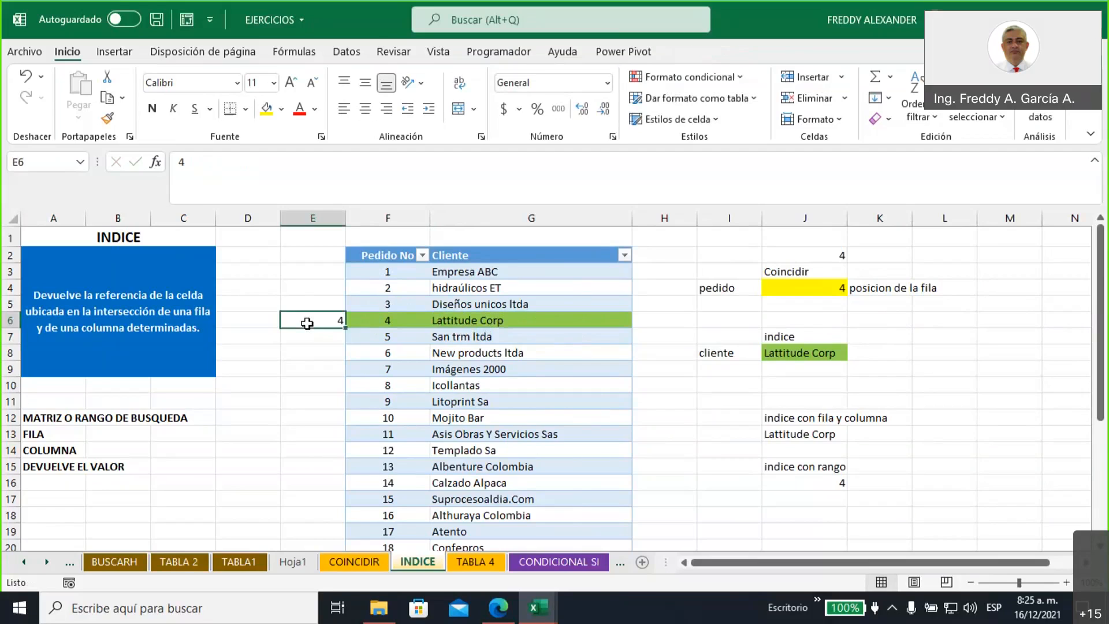
# Examine the matriz, núm_fila and núm_columna arguments of the INDICE formula in J8
pyautogui.click(777, 351)
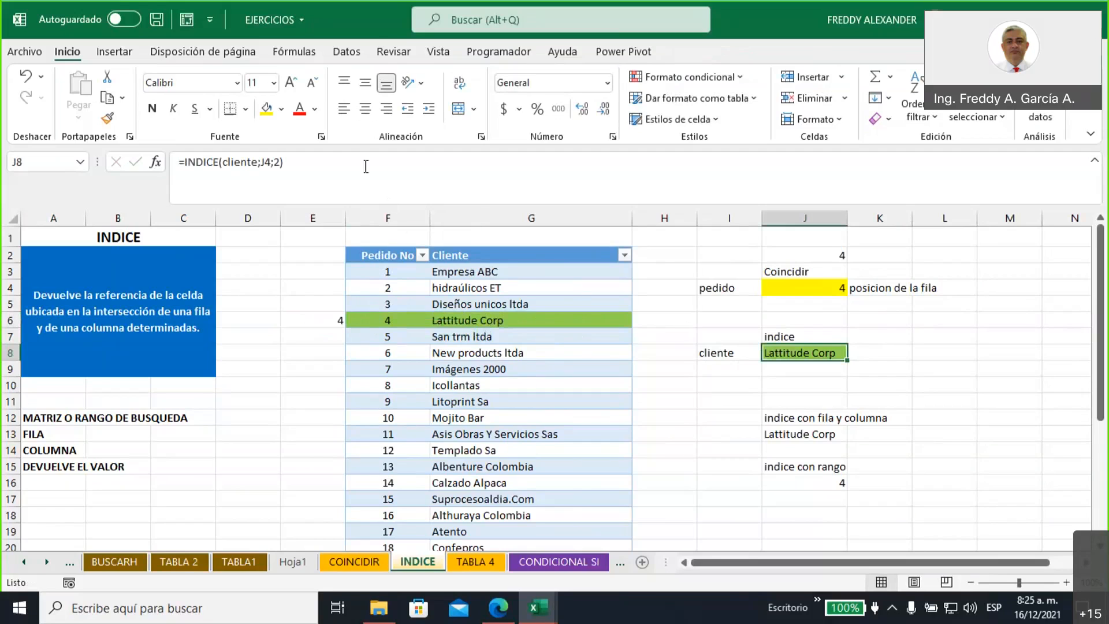
pyautogui.click(203, 164)
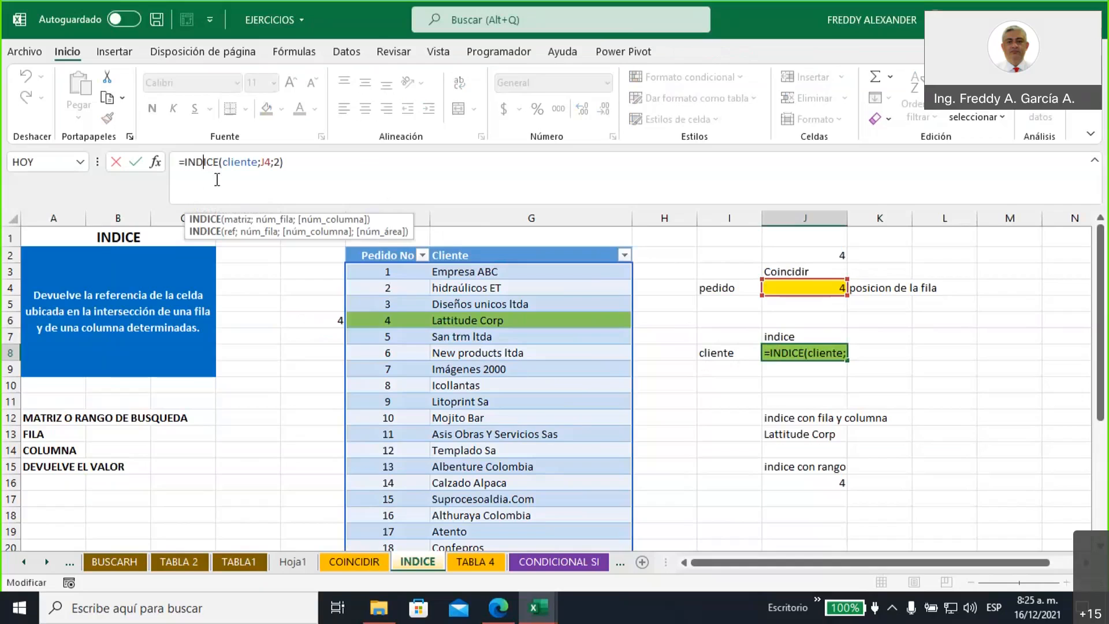
pyautogui.click(233, 162)
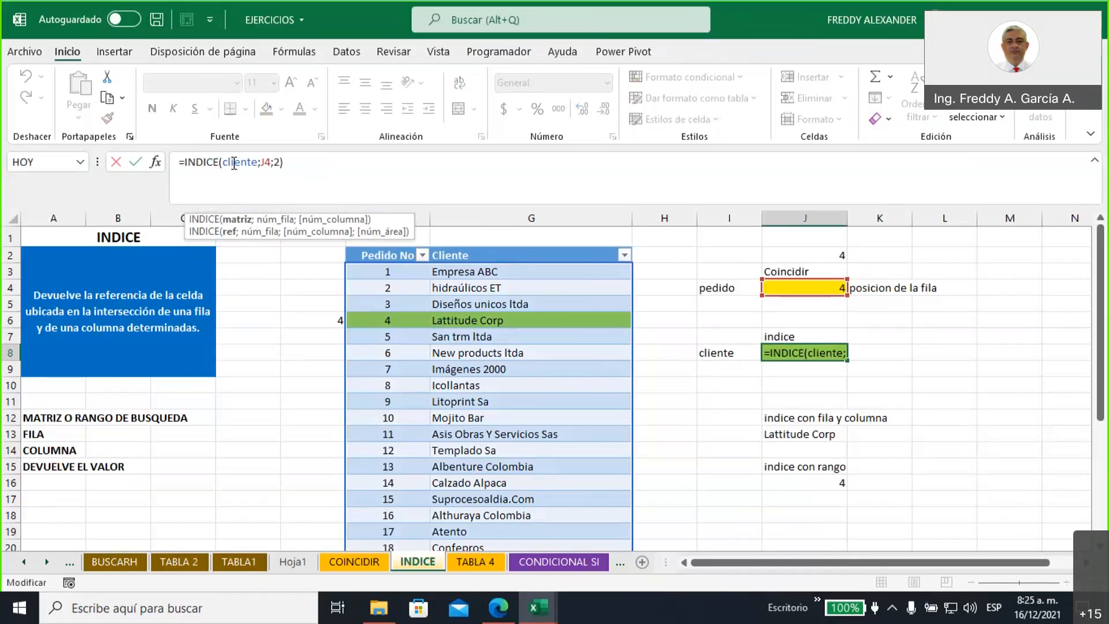
pyautogui.click(267, 163)
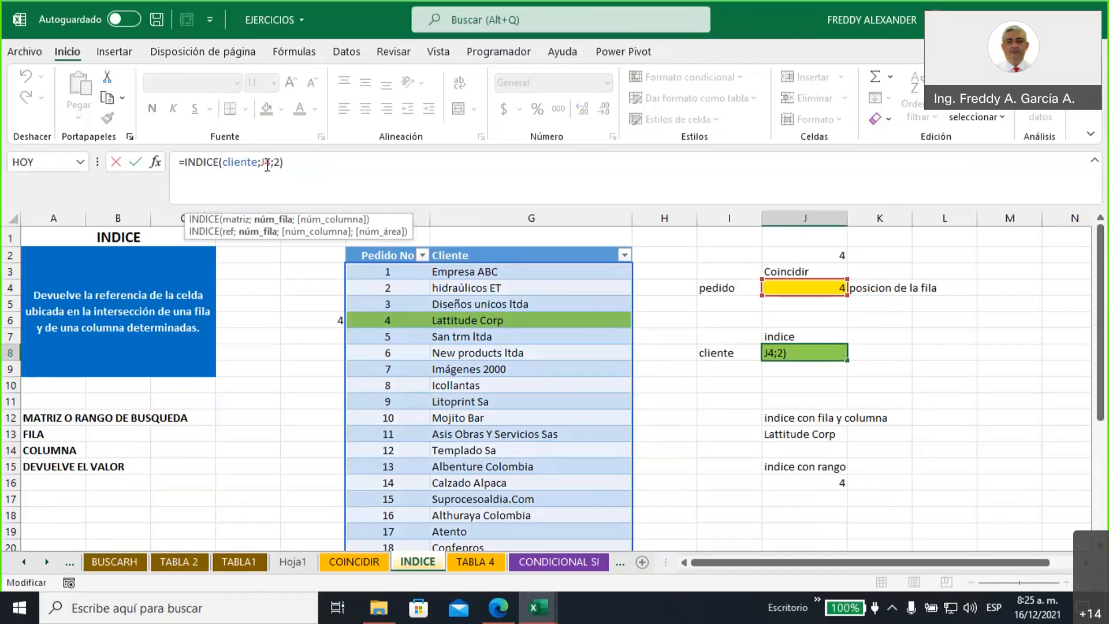
pyautogui.click(278, 164)
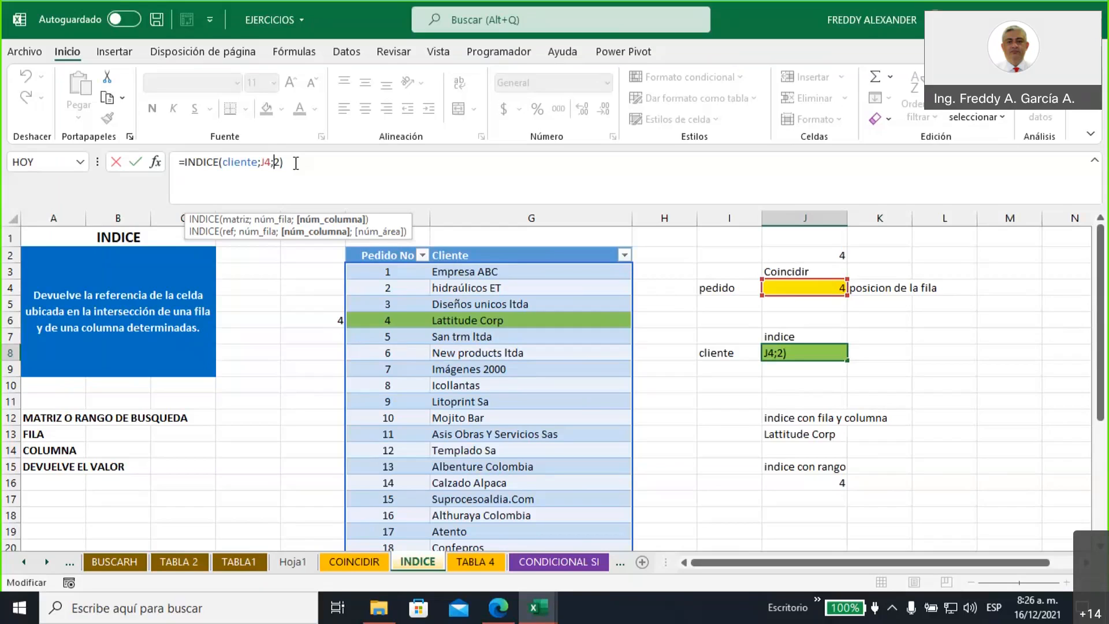
# Clear the existing INDICE formula in J8 down to the equals sign
pyautogui.click(881, 368)
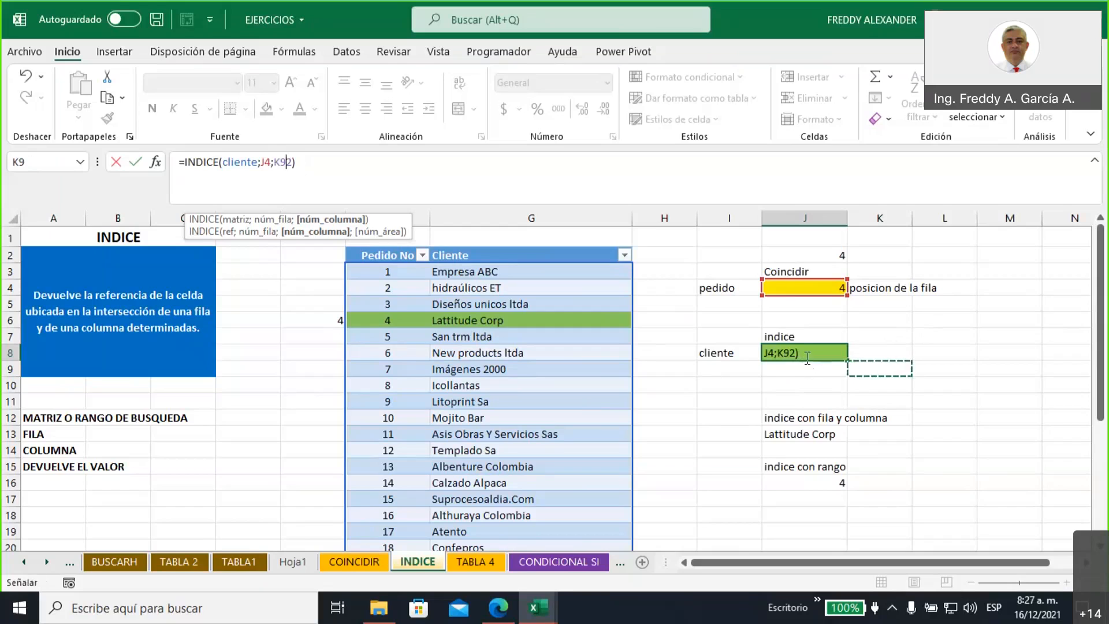
pyautogui.click(809, 353)
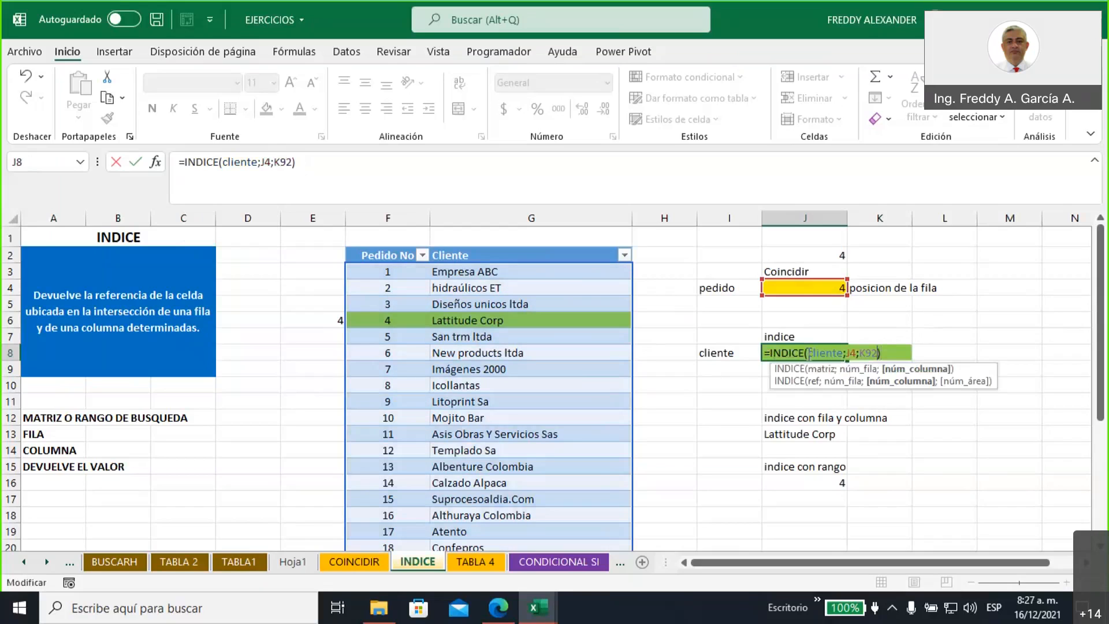
pyautogui.press('BackSpace')
pyautogui.press('BackSpace')
pyautogui.press('BackSpace')
pyautogui.press('BackSpace')
pyautogui.press('BackSpace')
pyautogui.press('BackSpace')
pyautogui.press('BackSpace')
pyautogui.press('BackSpace')
pyautogui.press('BackSpace')
pyautogui.press('BackSpace')
pyautogui.press('BackSpace')
pyautogui.press('BackSpace')
pyautogui.press('BackSpace')
pyautogui.press('BackSpace')
pyautogui.press('BackSpace')
pyautogui.press('BackSpace')
pyautogui.press('BackSpace')
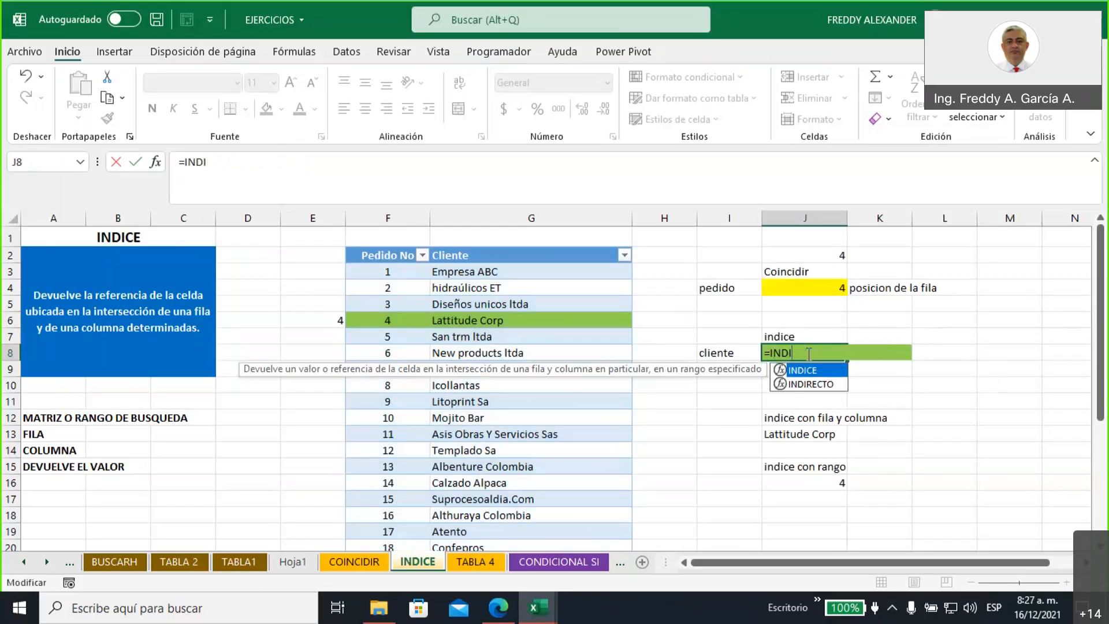
pyautogui.press('BackSpace')
pyautogui.press('BackSpace')
pyautogui.press('BackSpace')
pyautogui.press('BackSpace')
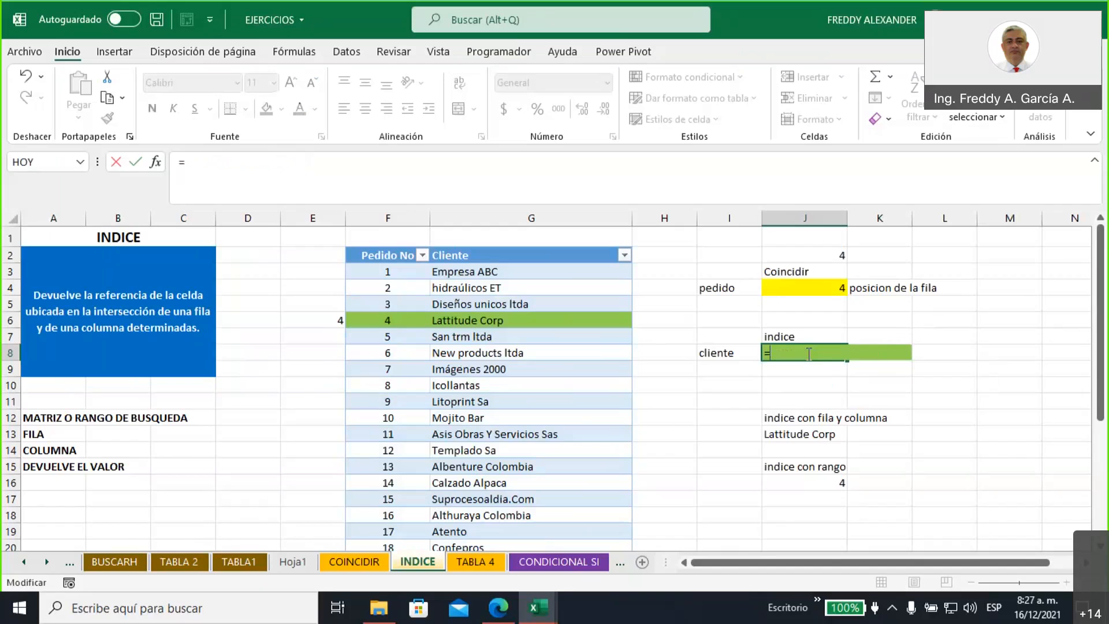
# Enter =INDICE(cliente;4;2) in J8 to return the client at row 4, column 2 of the named table
pyautogui.write('indice')
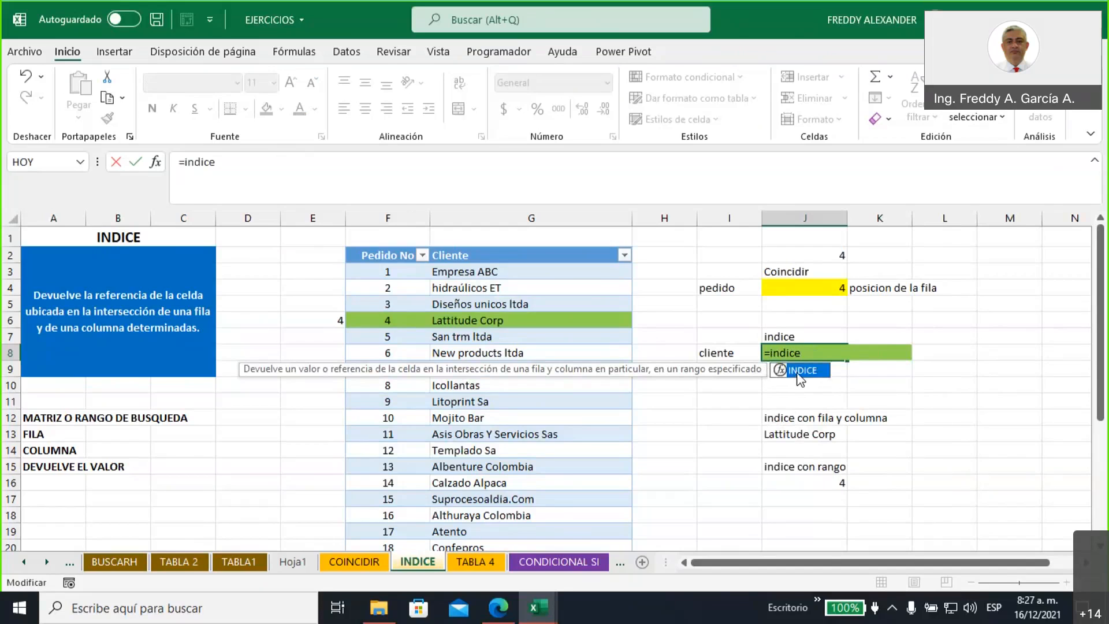
pyautogui.doubleClick(802, 371)
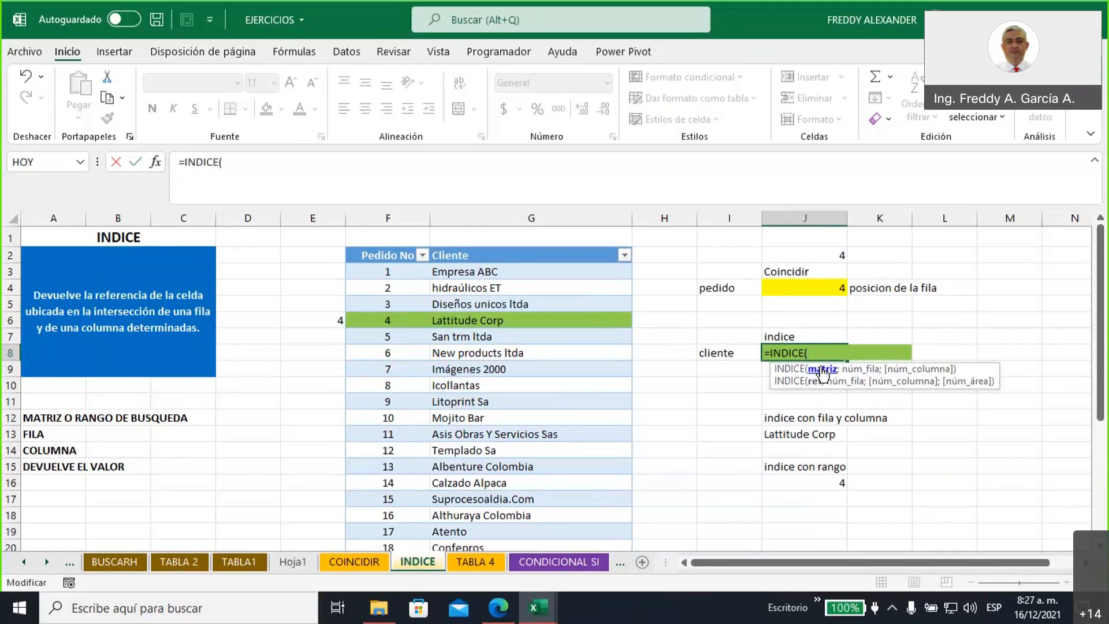
pyautogui.write('cli')
pyautogui.doubleClick(843, 384)
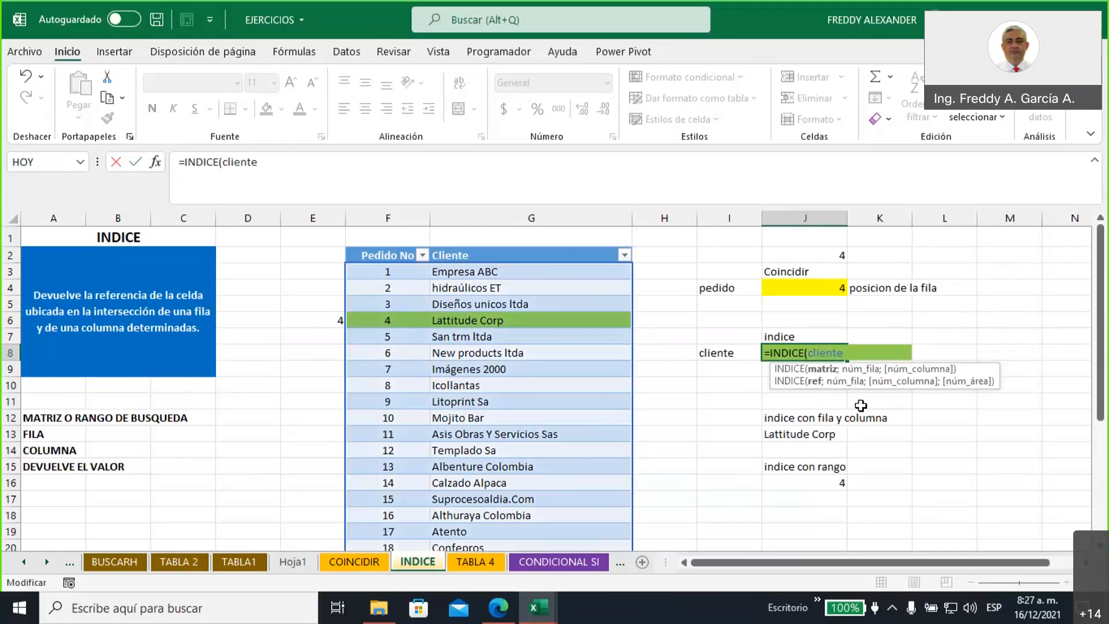
pyautogui.write(';')
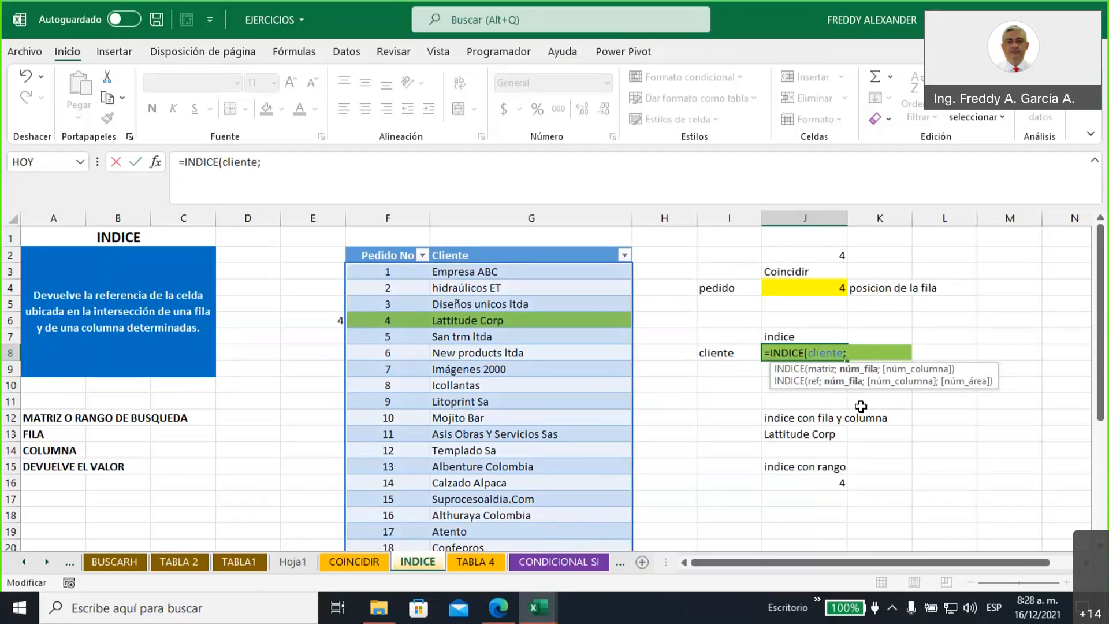
pyautogui.write('4;')
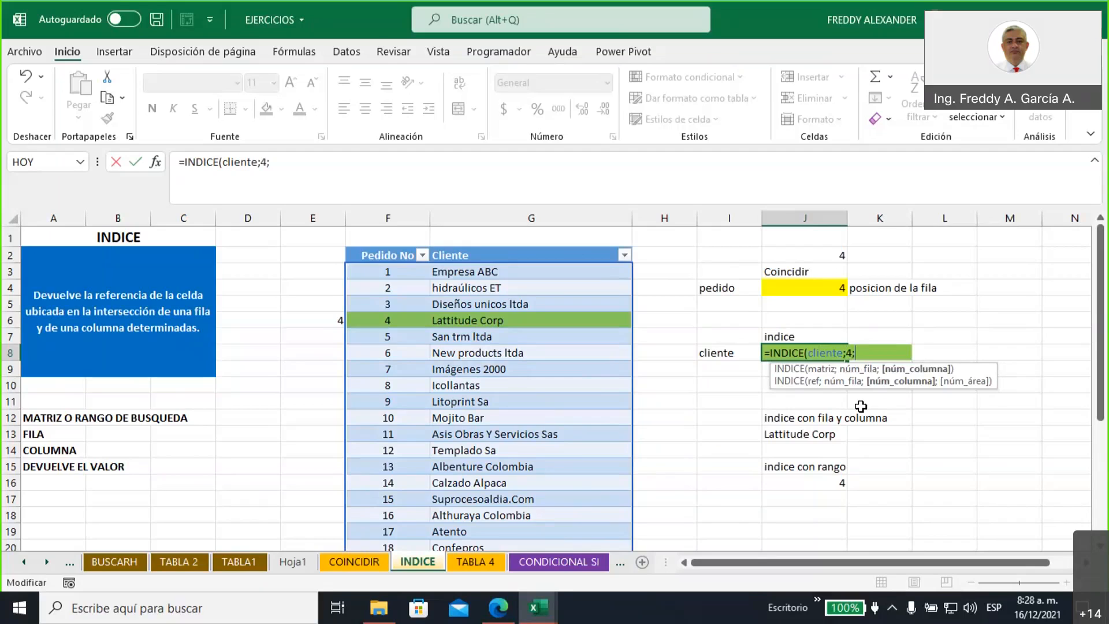
pyautogui.write('2)')
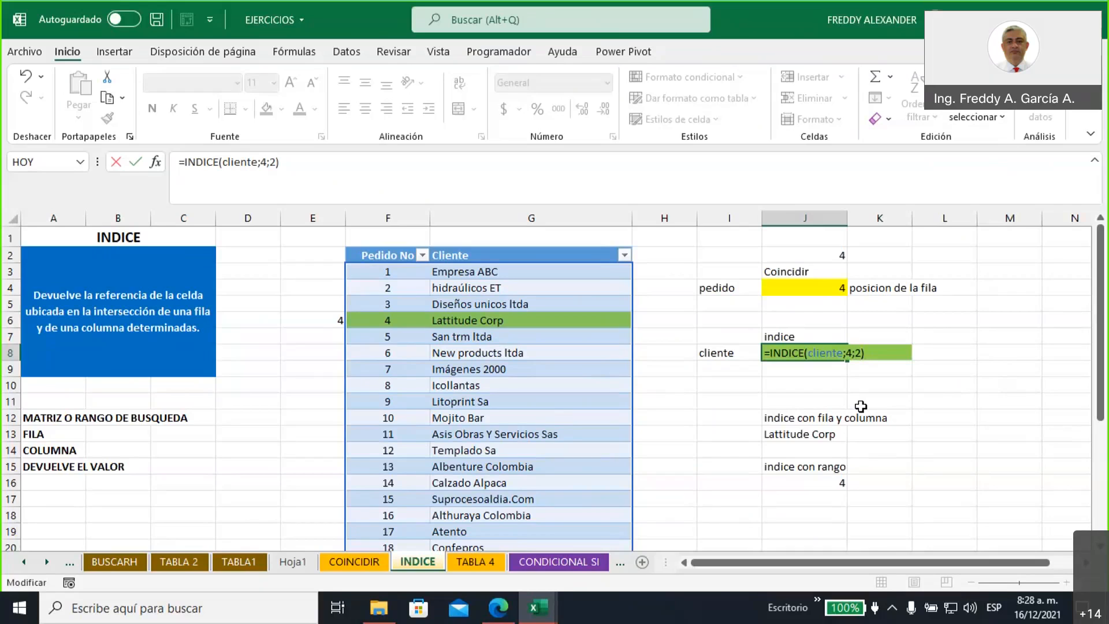
pyautogui.press('Return')
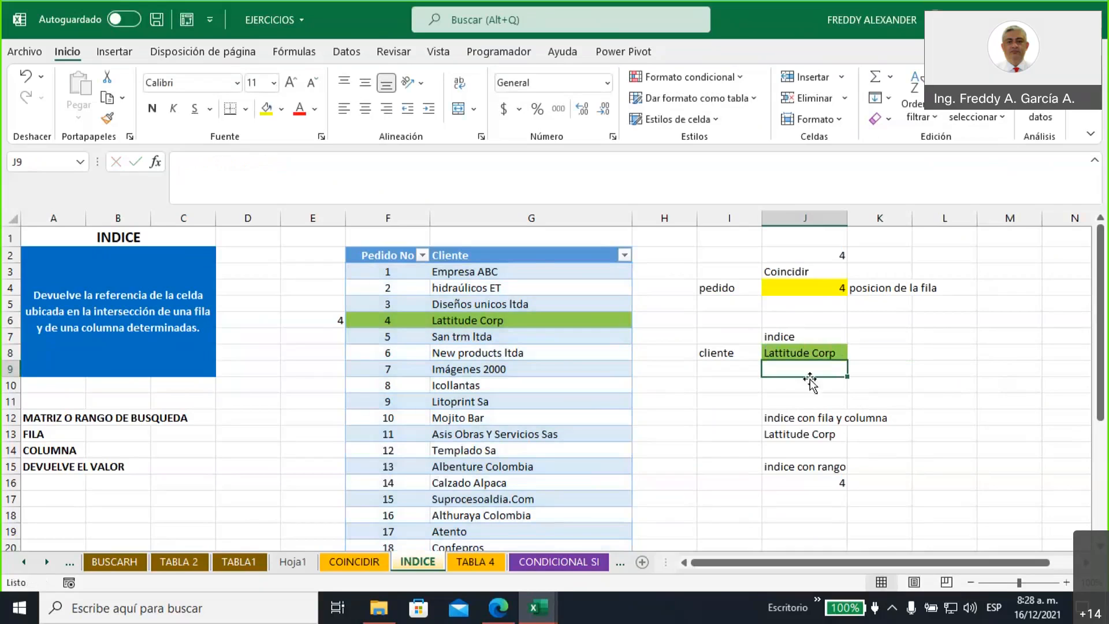
# Enter 2 in G1 above Cliente as the column number and trace where row 4 and column 2 meet at G6
pyautogui.click(330, 251)
pyautogui.click(320, 319)
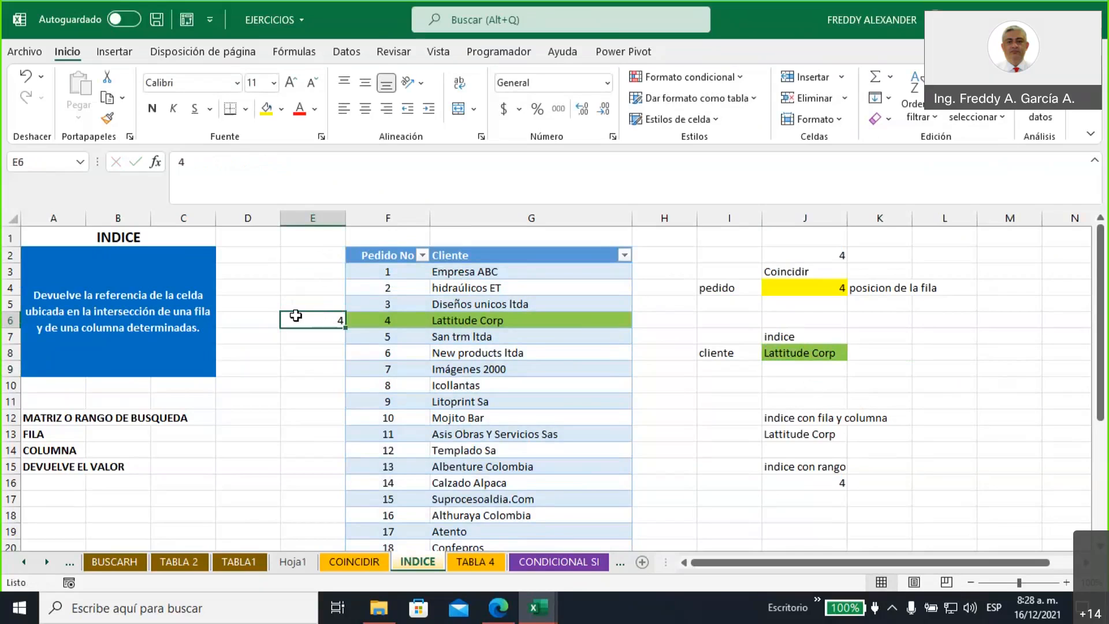
pyautogui.click(482, 234)
pyautogui.write('2')
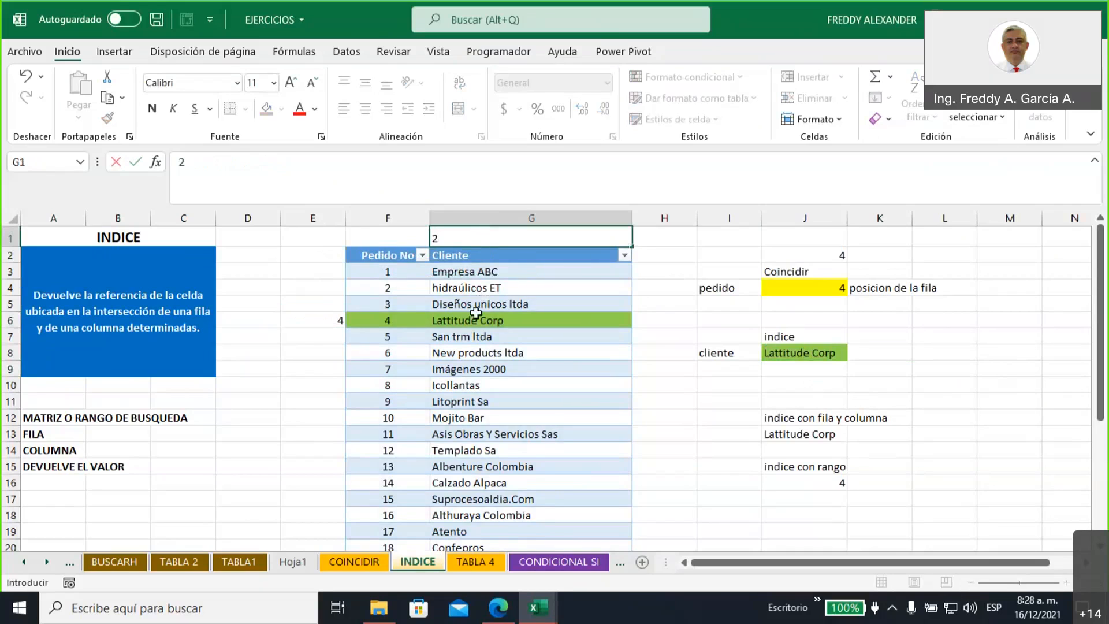
pyautogui.click(498, 319)
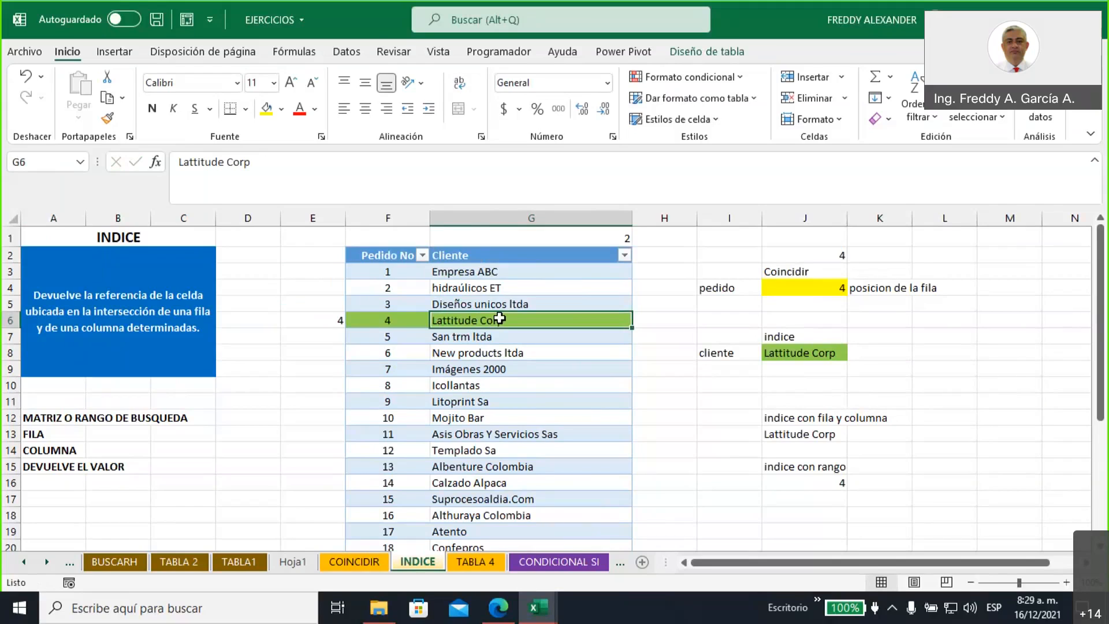
pyautogui.moveTo(481, 236); pyautogui.dragTo(485, 321)
pyautogui.moveTo(427, 327); pyautogui.dragTo(493, 321)
pyautogui.click(516, 321)
# Set the column number of the INDICE formula in J8 to 1
pyautogui.click(801, 349)
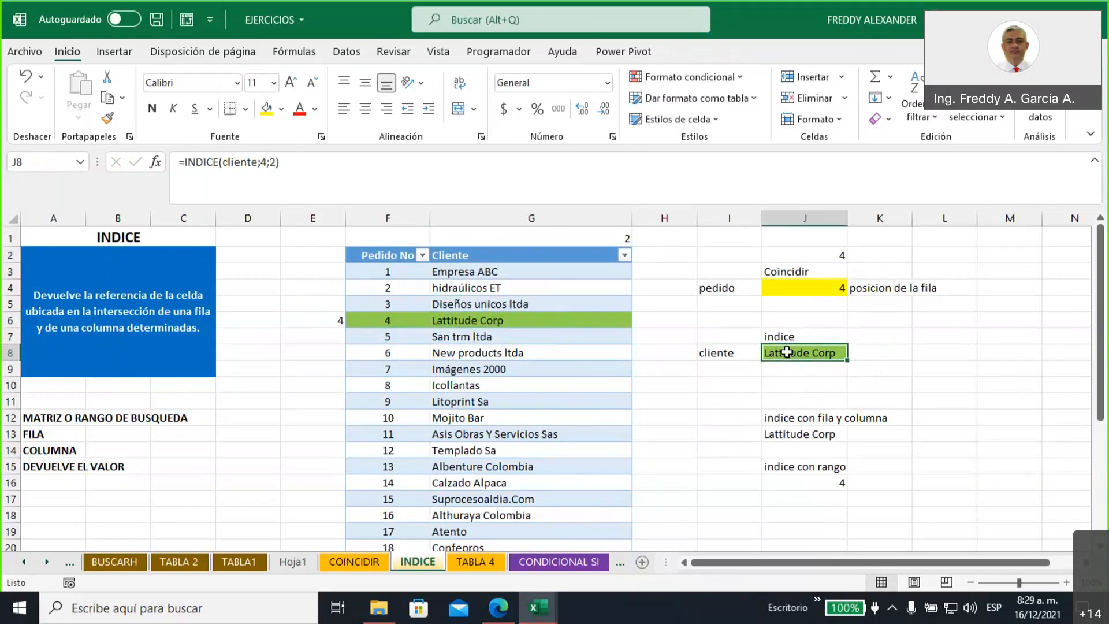
pyautogui.moveTo(262, 161); pyautogui.dragTo(279, 160)
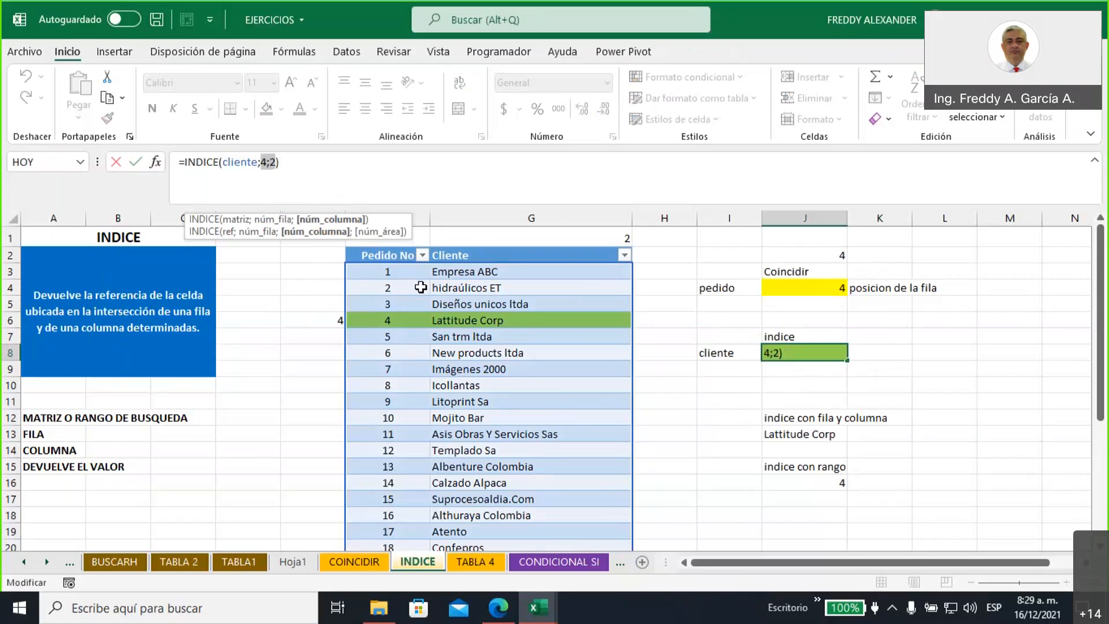
pyautogui.click(272, 166)
pyautogui.press('Delete')
pyautogui.write('1')
pyautogui.press('Return')
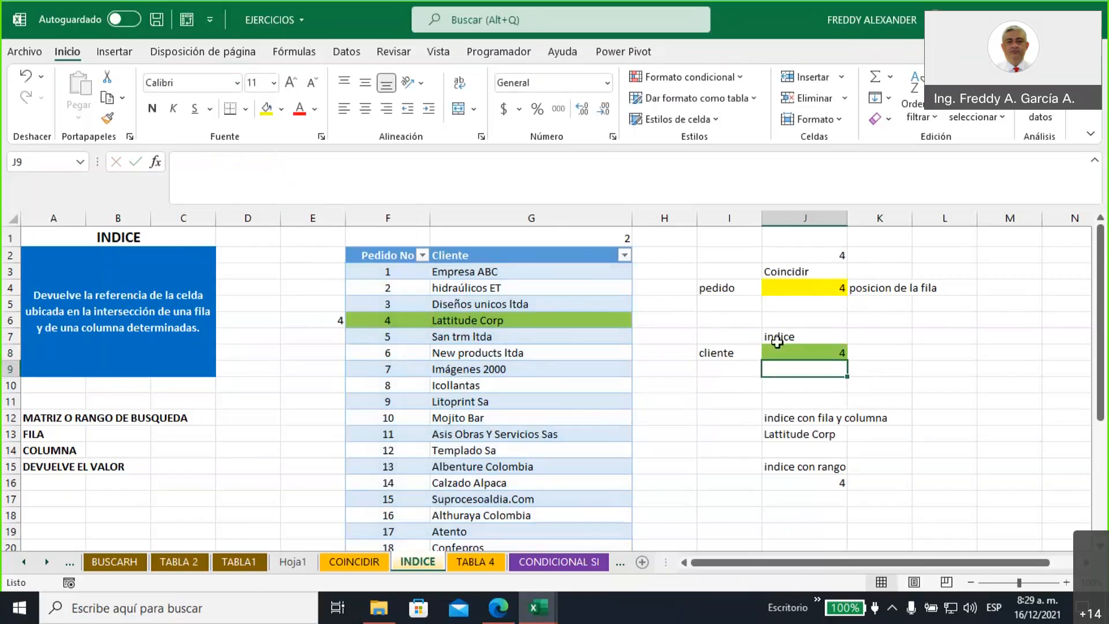
# Fill cell F6, the Pedido No at row 4, column 1, with standard light blue
pyautogui.click(781, 348)
pyautogui.click(394, 316)
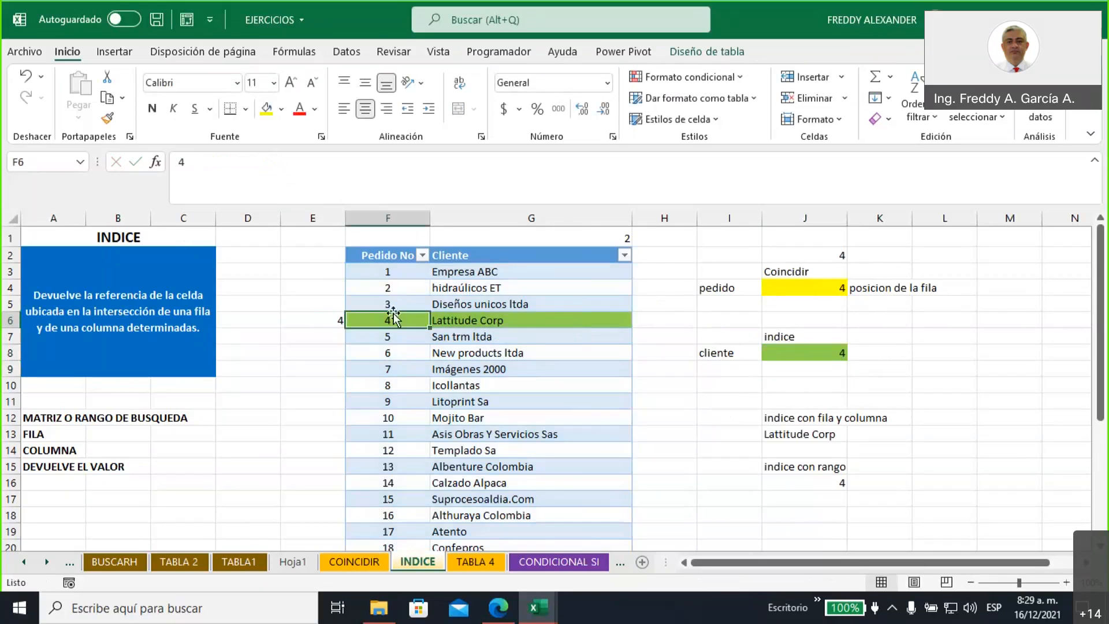
pyautogui.click(282, 109)
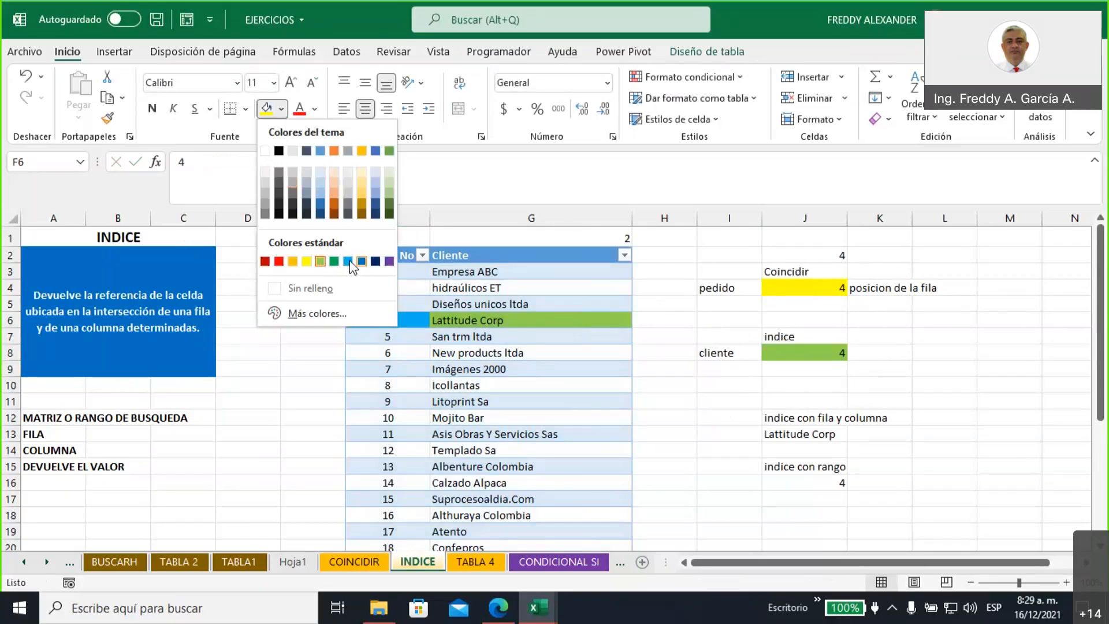
pyautogui.click(342, 260)
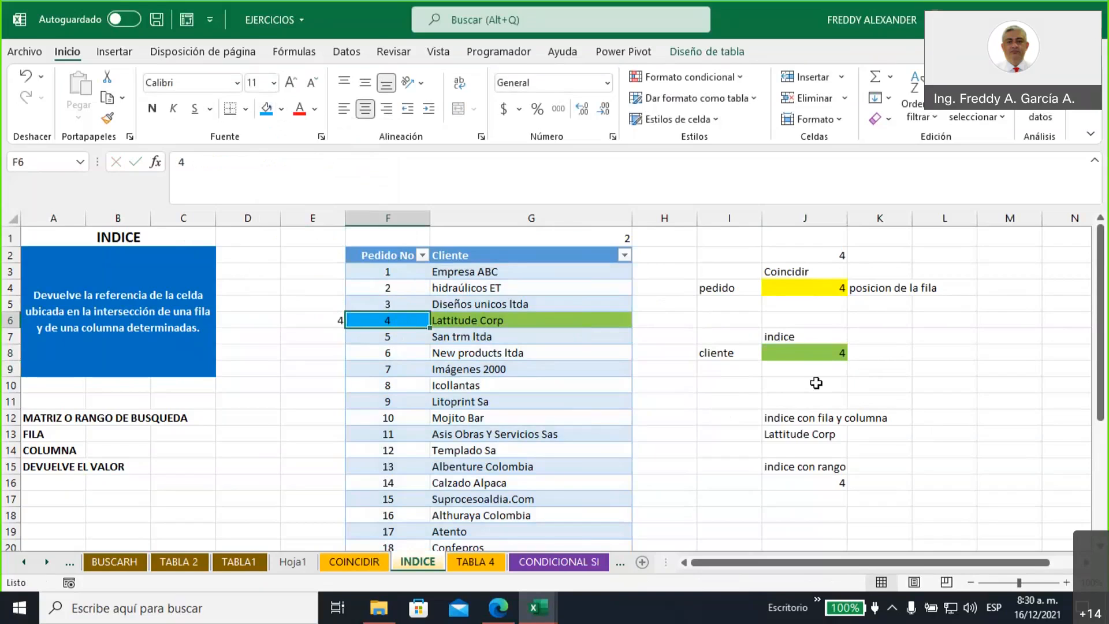
# Set the row number of the INDICE formula in J8 to 1 and compare the result with F3
pyautogui.click(799, 356)
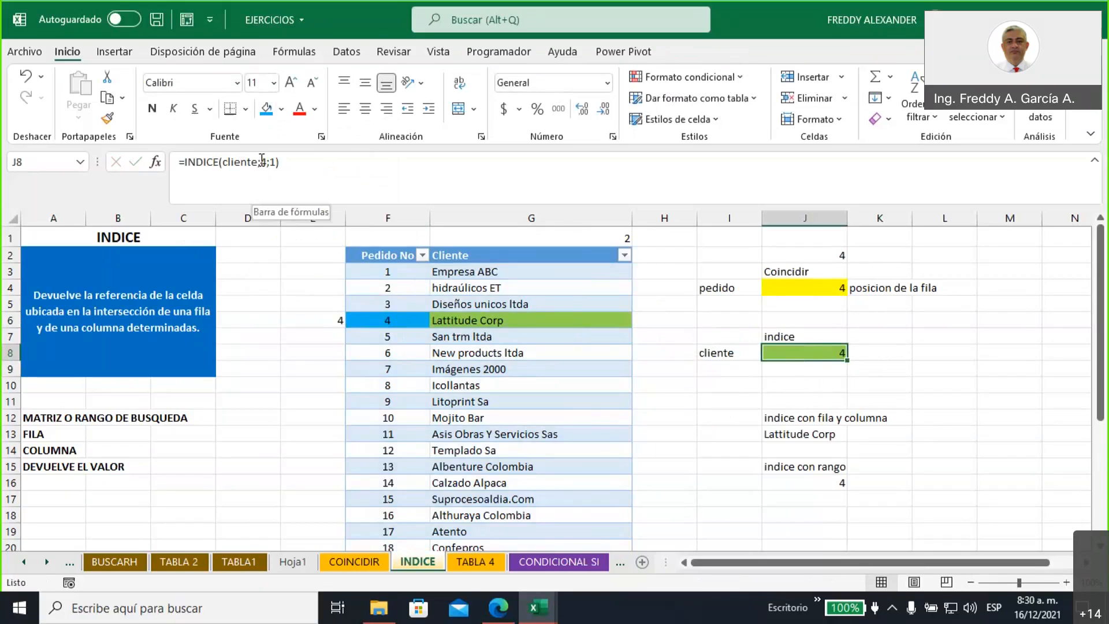
pyautogui.doubleClick(263, 162)
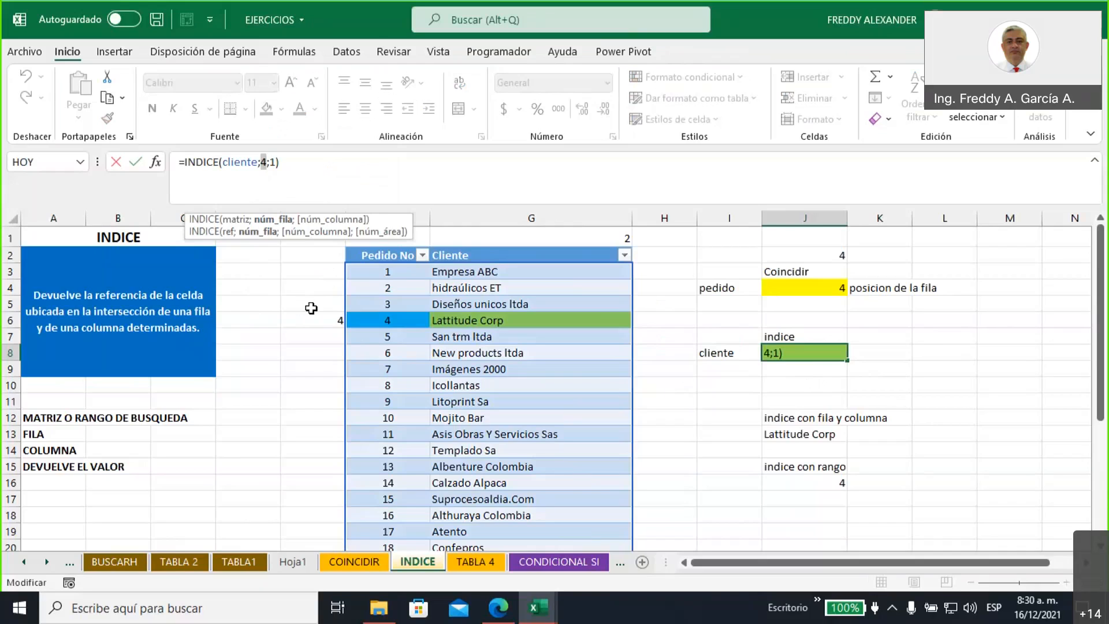
pyautogui.write('1')
pyautogui.press('Return')
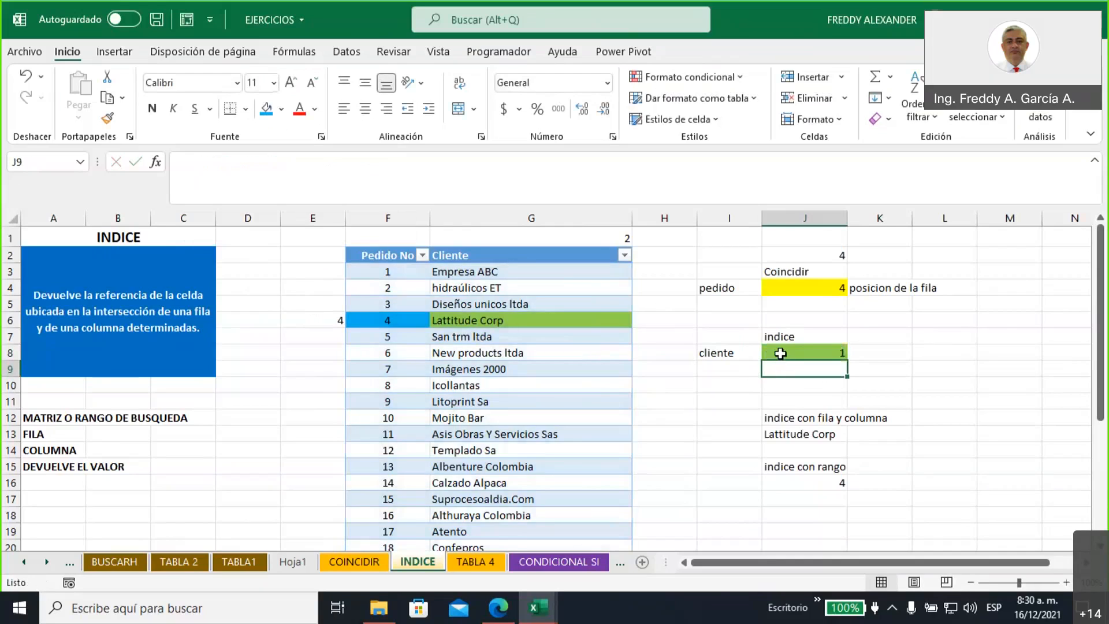
pyautogui.click(781, 353)
pyautogui.click(372, 272)
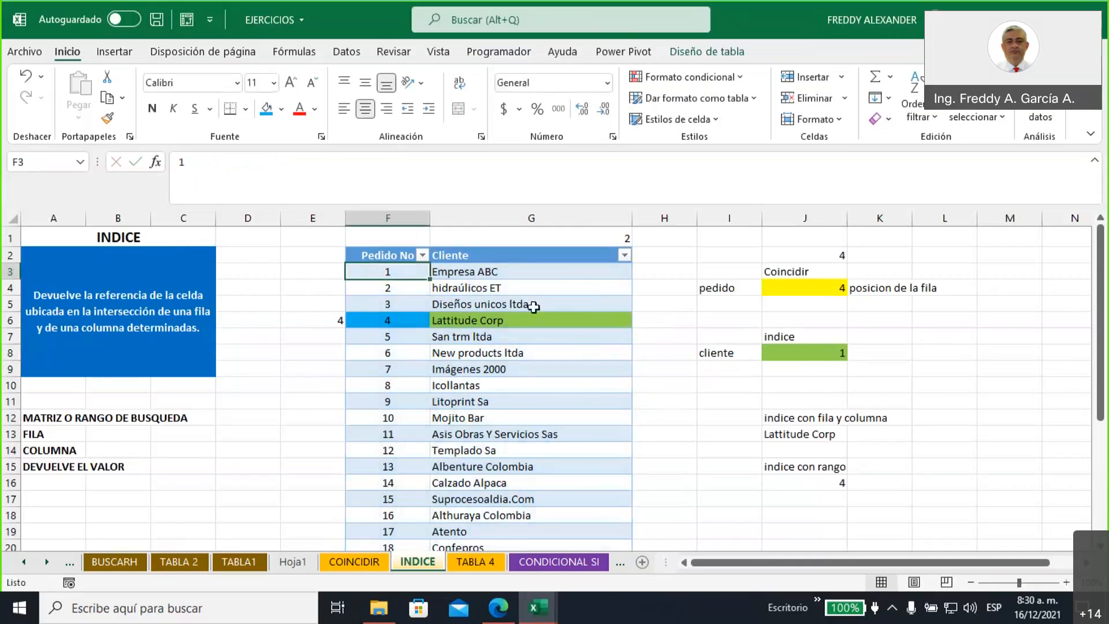
# Set the column number of the INDICE formula in J8 to 2 and compare the result with G3
pyautogui.click(803, 354)
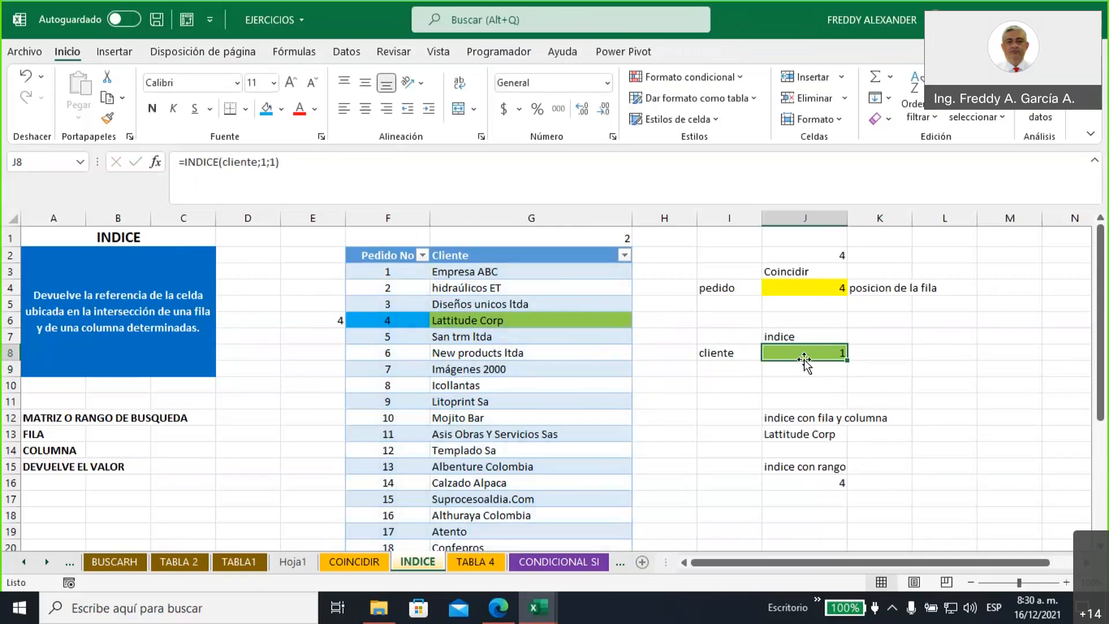
pyautogui.click(275, 162)
pyautogui.doubleClick(275, 162)
pyautogui.write('1;2)')
pyautogui.press('Return')
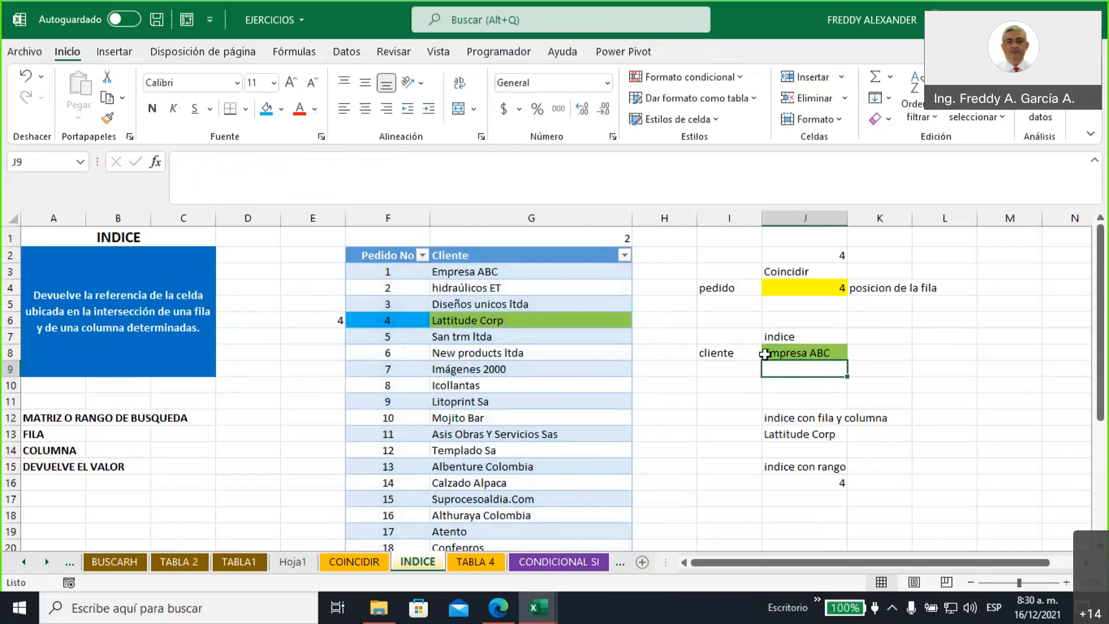
pyautogui.click(485, 269)
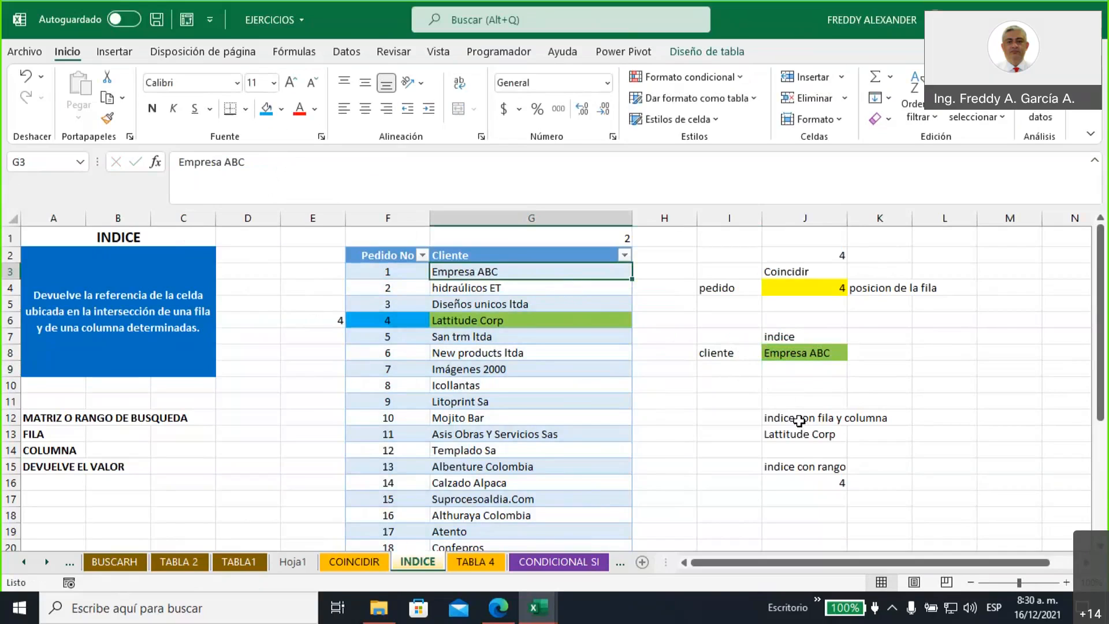
# Examine the INDICE formula in J16 under indice con rango, including its pedidoT3 range and row number argument
pyautogui.click(796, 465)
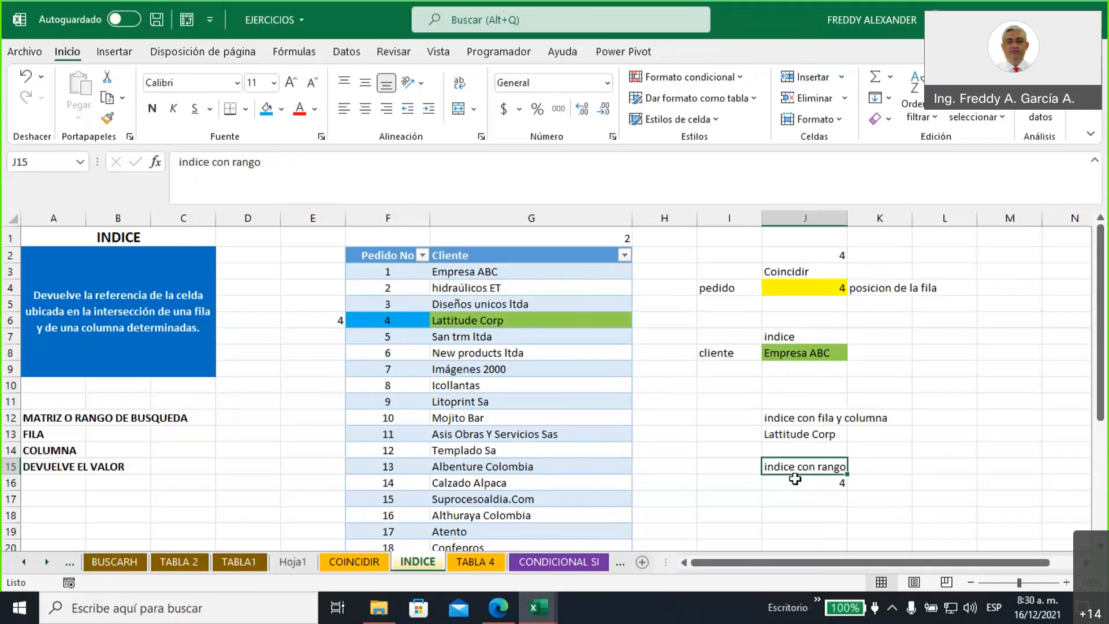
pyautogui.click(796, 479)
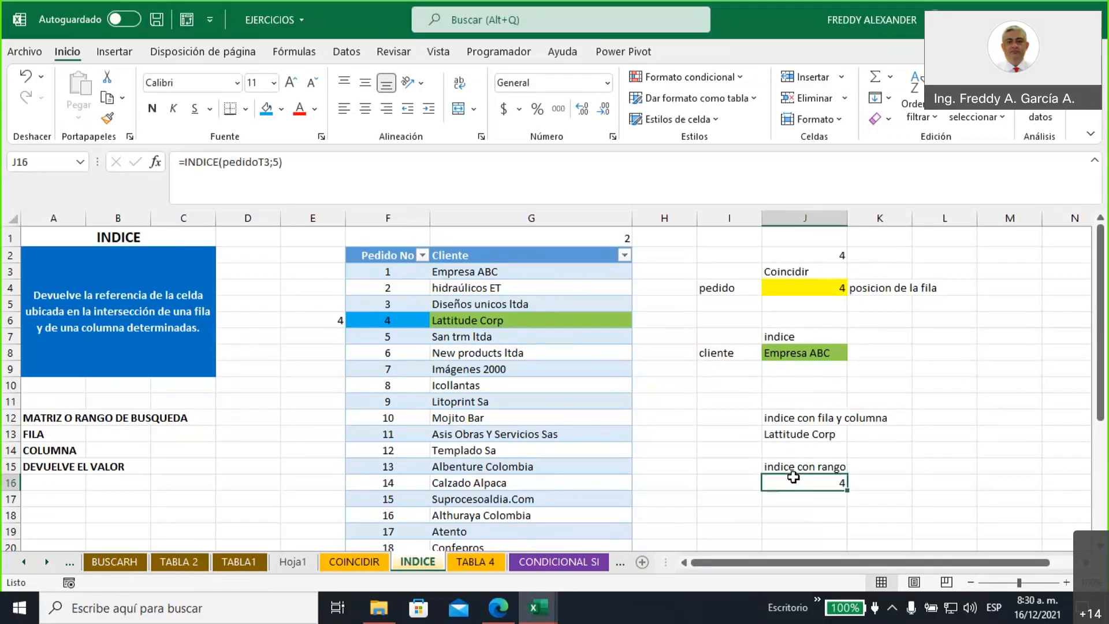
pyautogui.click(239, 162)
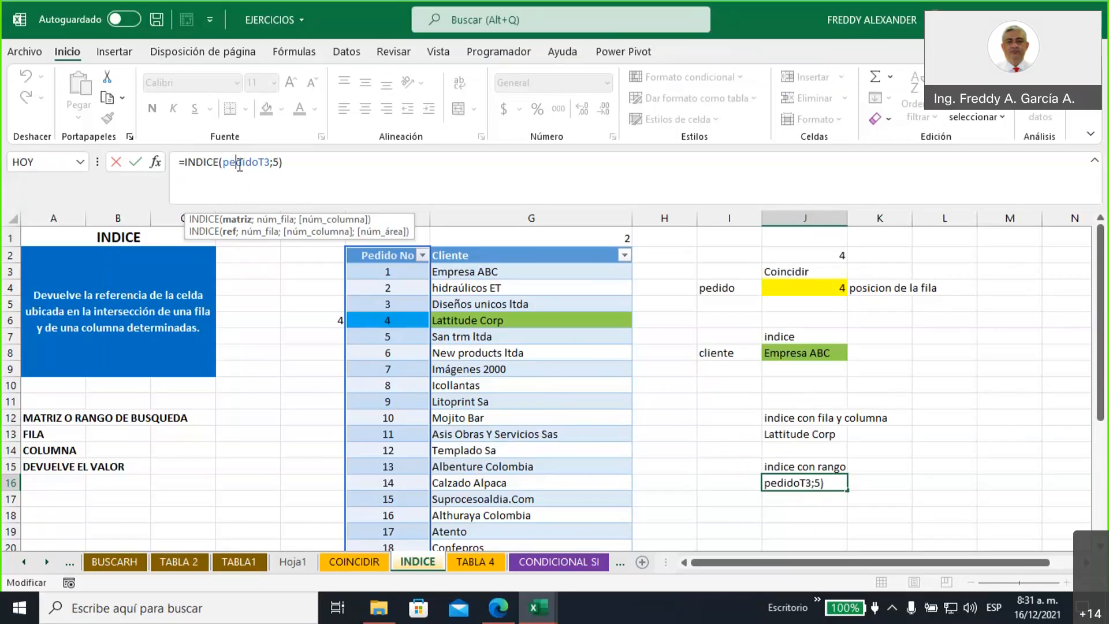
pyautogui.doubleClick(275, 163)
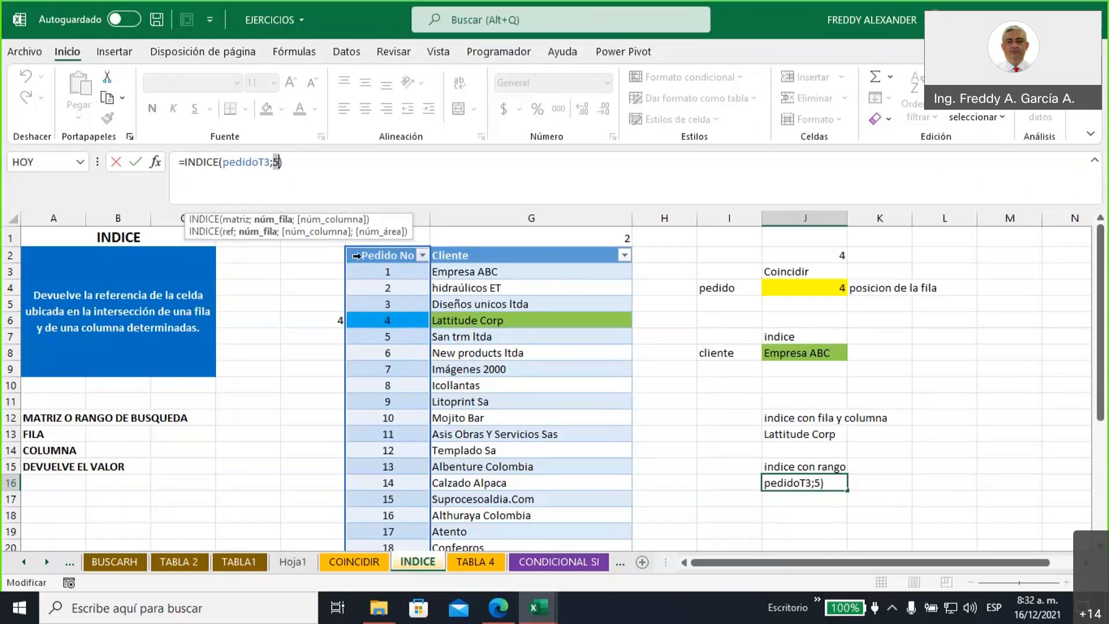
pyautogui.click(288, 163)
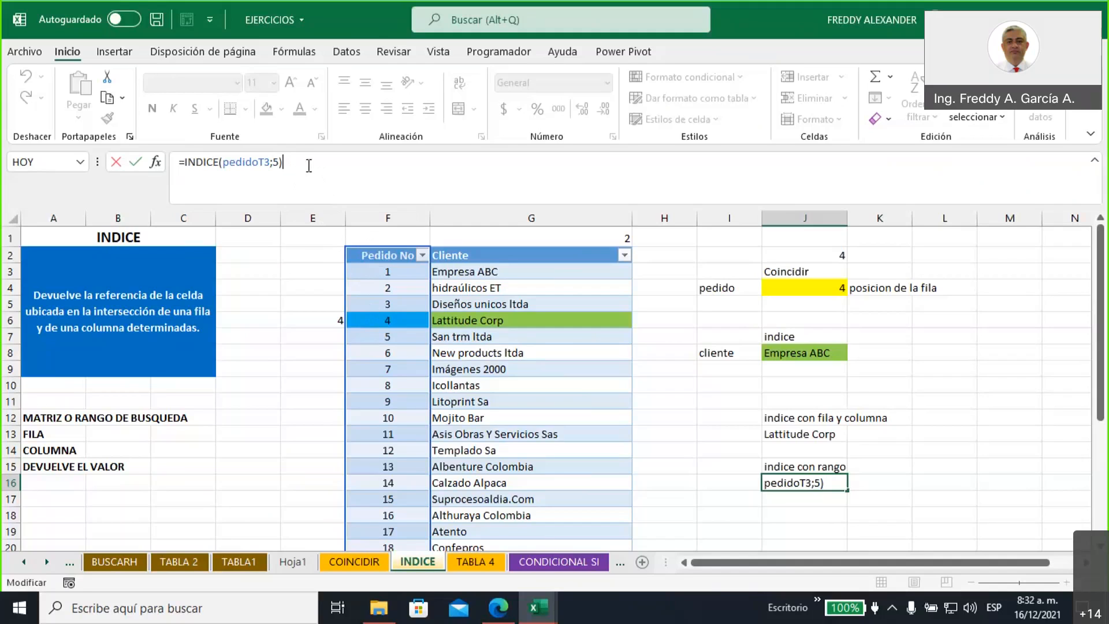
pyautogui.press('Return')
pyautogui.click(946, 465)
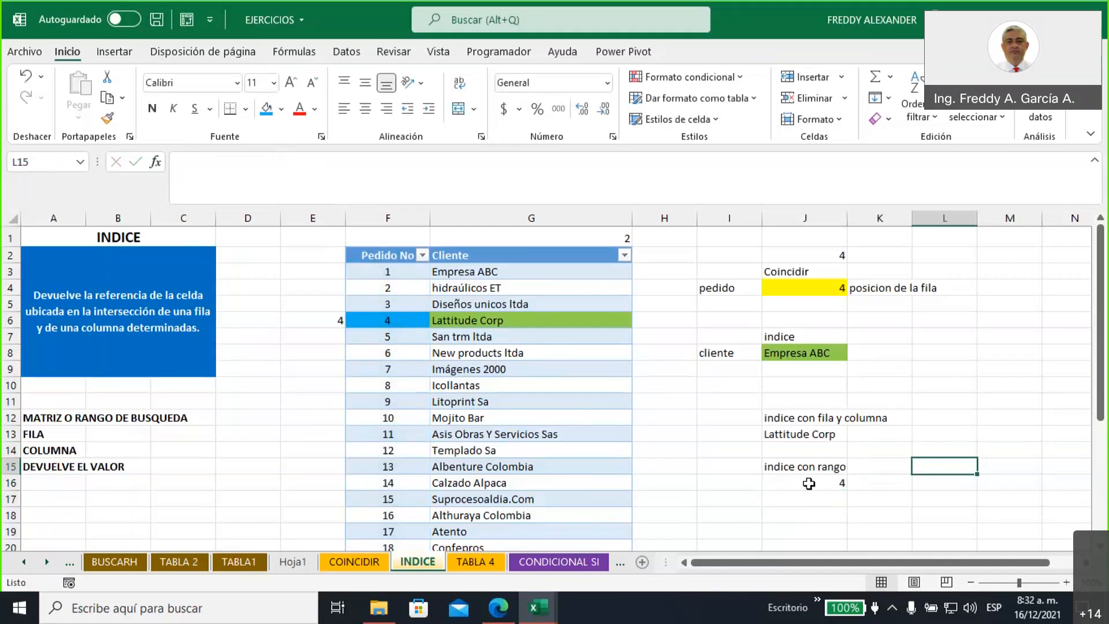
pyautogui.click(809, 484)
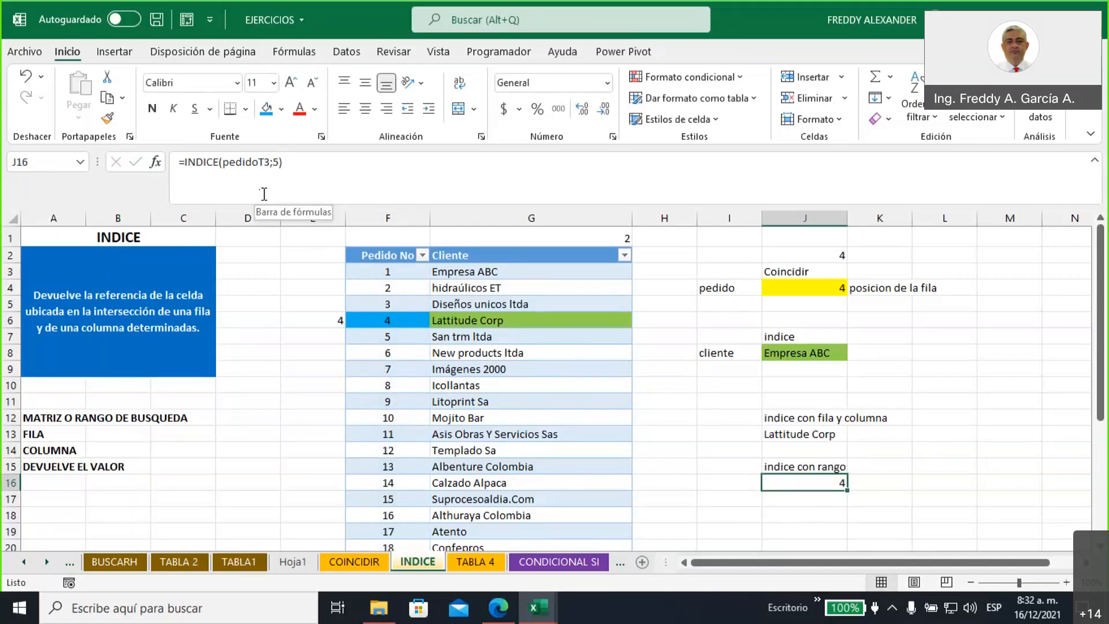
# Try column number 3 in the INDICE formula in J13 and inspect the result
pyautogui.click(803, 431)
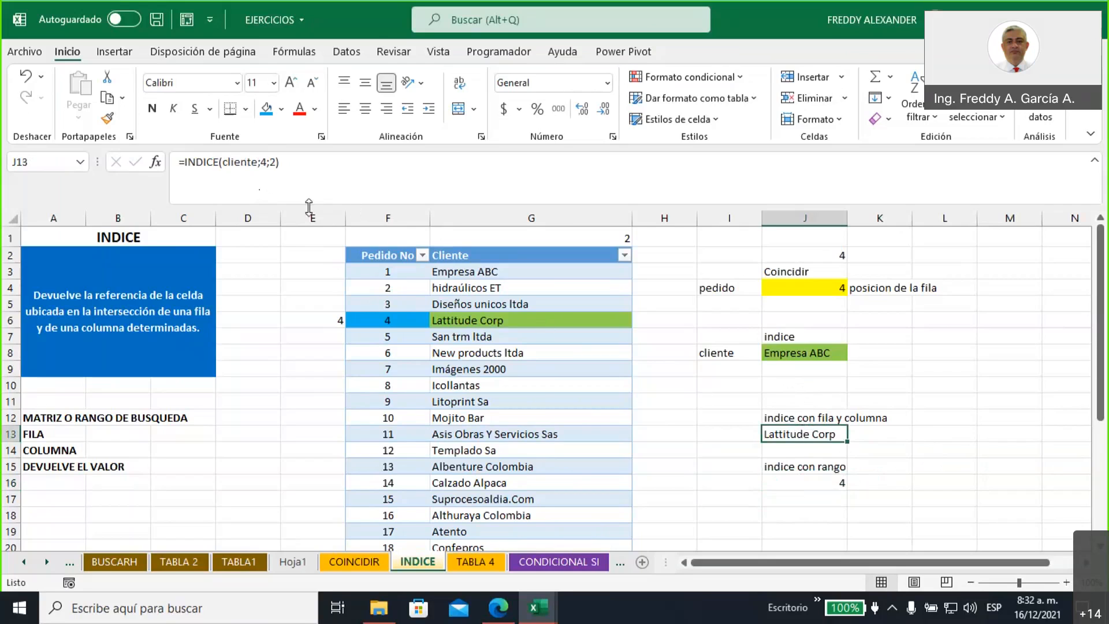
pyautogui.doubleClick(272, 161)
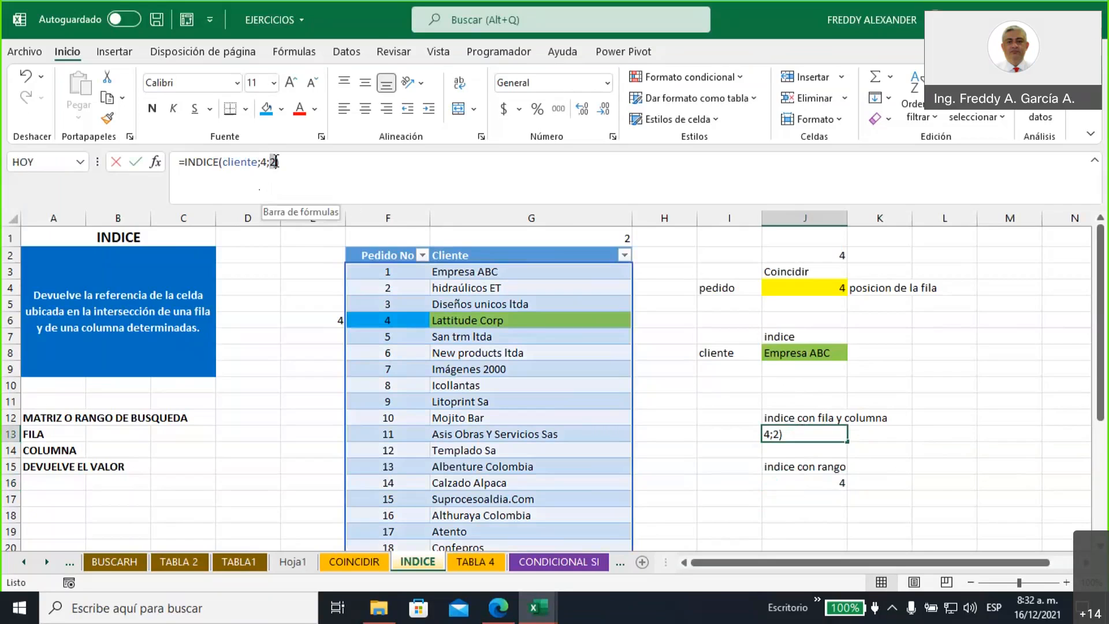
pyautogui.write('3')
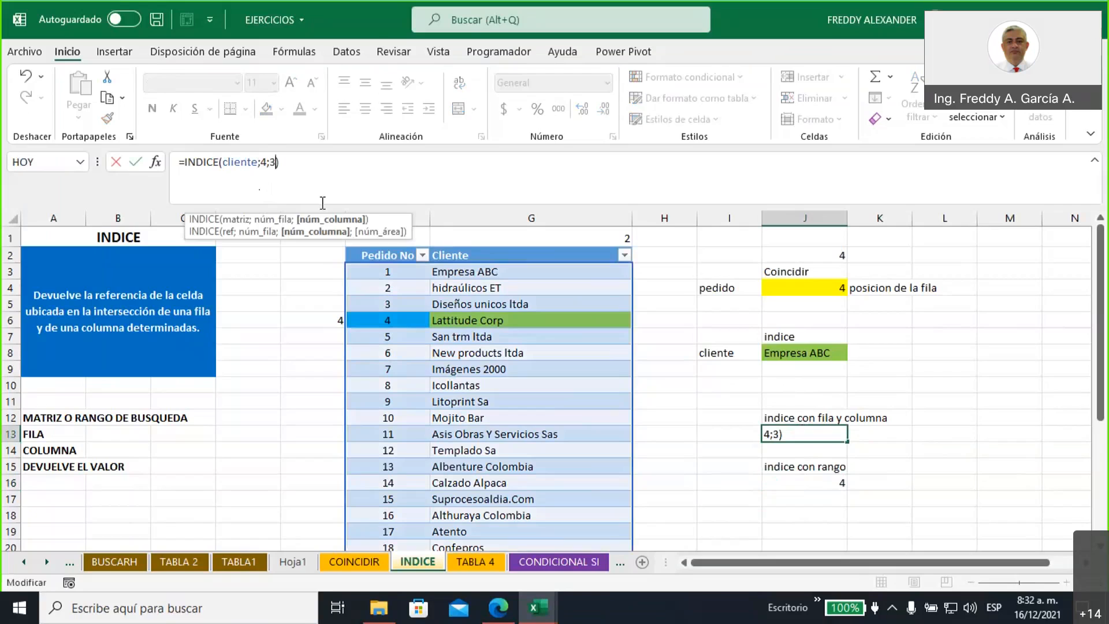
pyautogui.press('Return')
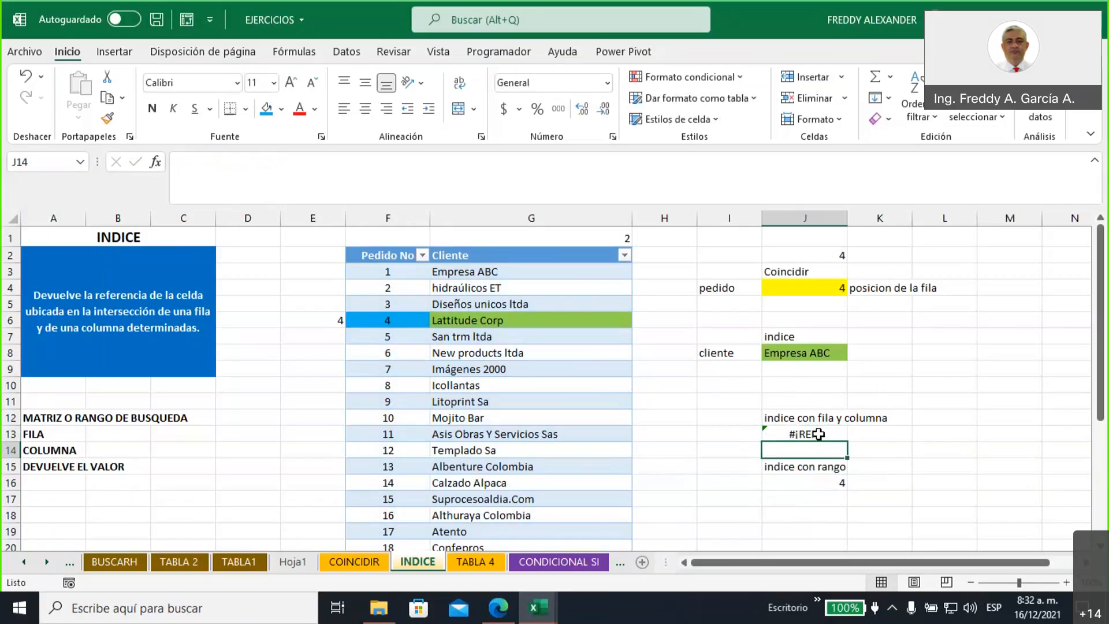
pyautogui.click(818, 434)
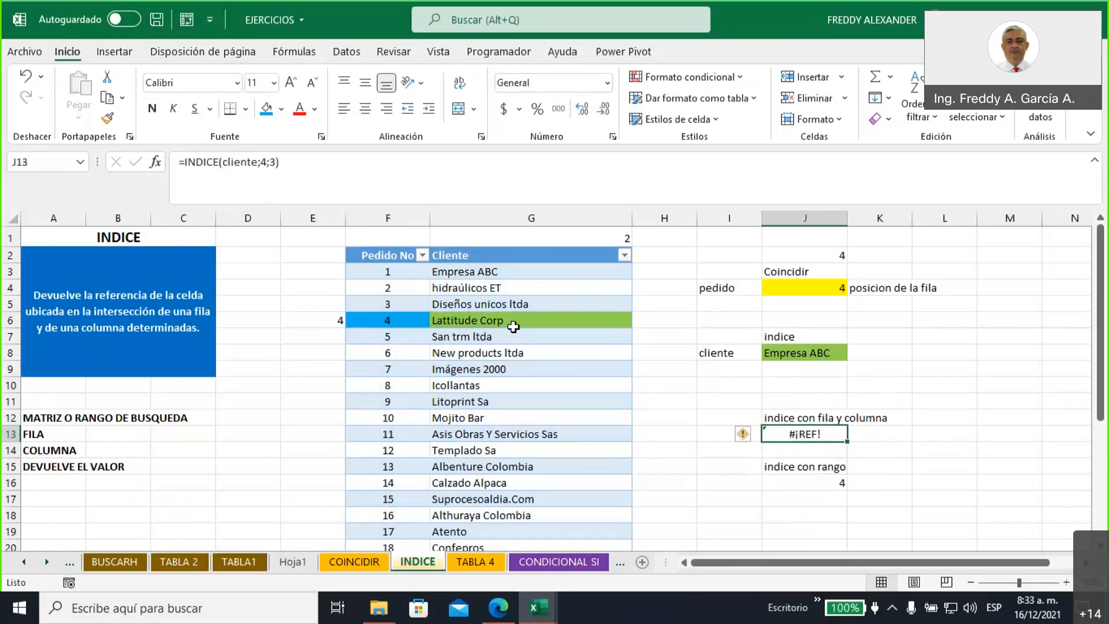
# Set the column number of the INDICE formula in J13 back to 2 and reselect the cell
pyautogui.doubleClick(272, 162)
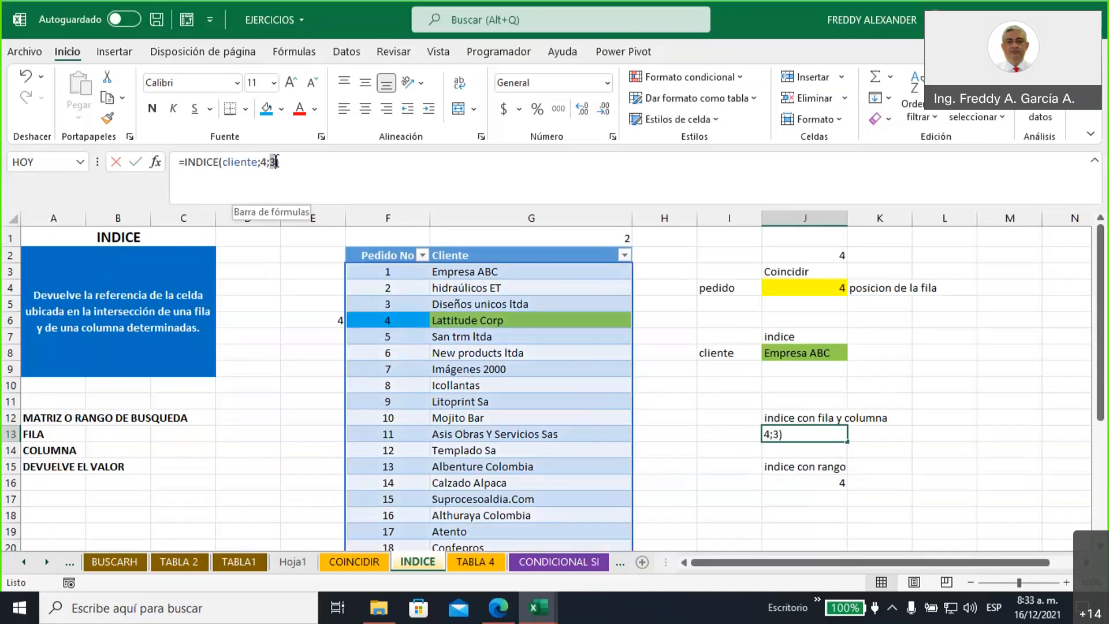
pyautogui.write('2')
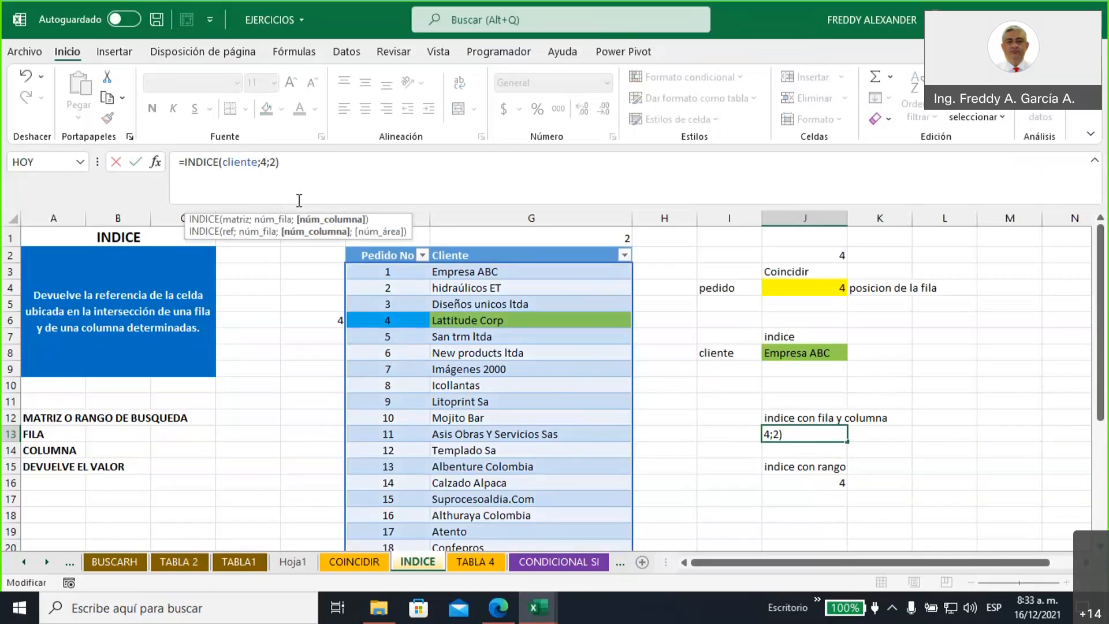
pyautogui.press('Return')
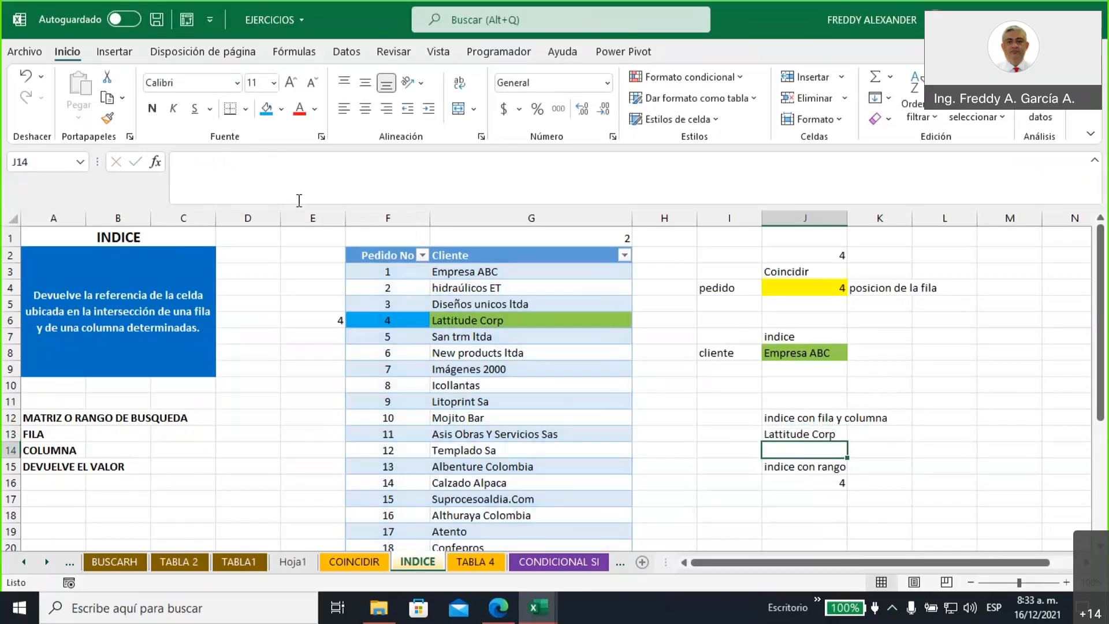
pyautogui.press('Up')
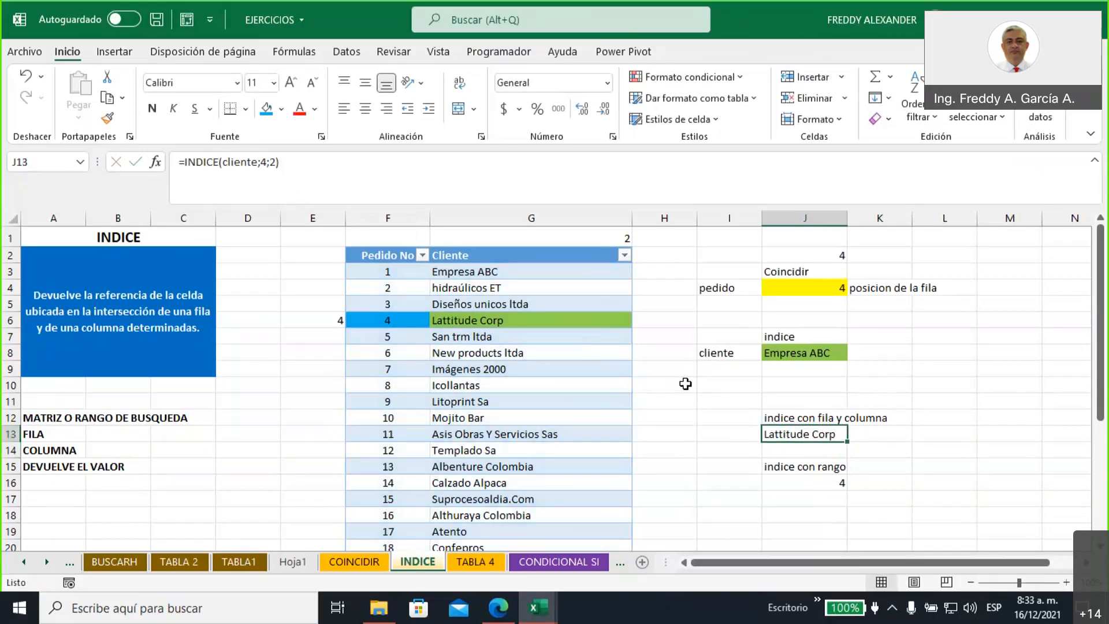
# Enter 8 in J2 as the order number and check the COINCIDIR formula in J4 against it
pyautogui.click(810, 258)
pyautogui.write('8')
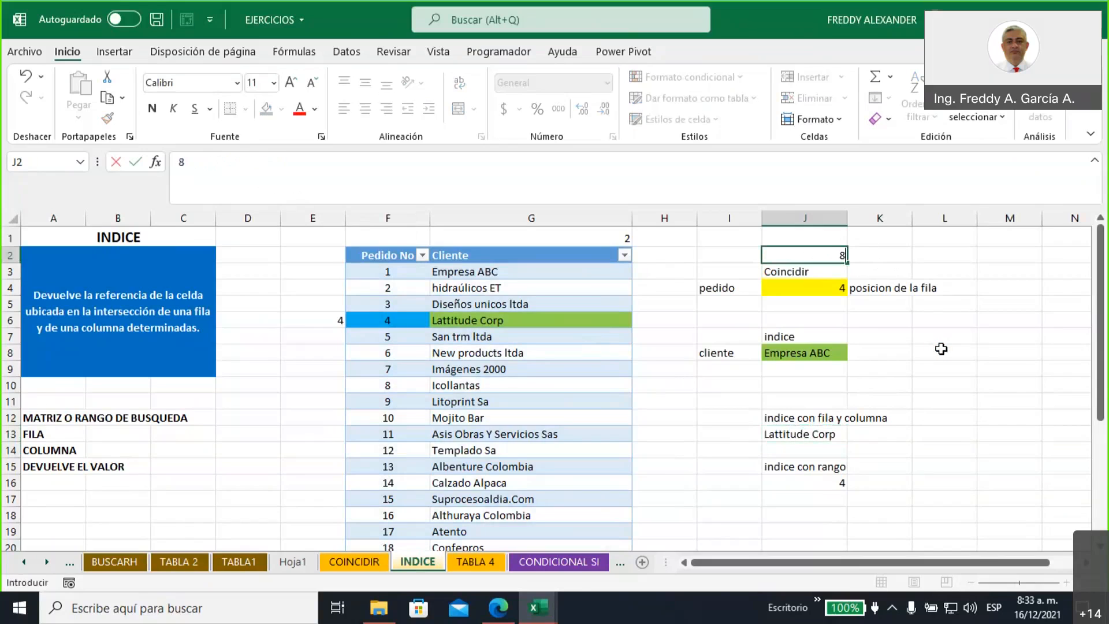
pyautogui.click(941, 348)
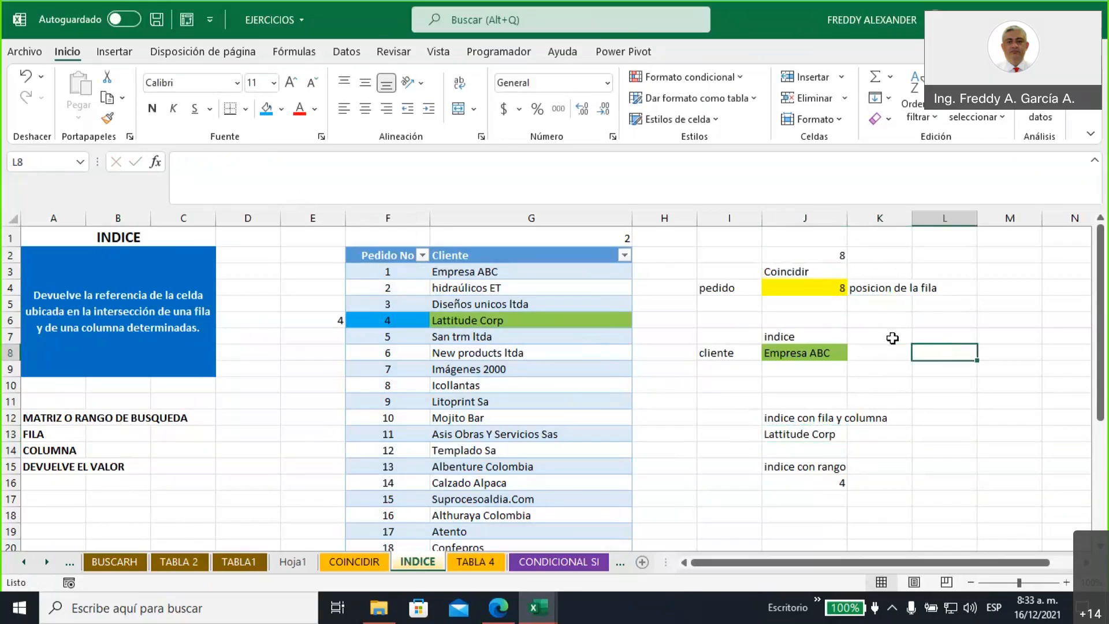
pyautogui.click(789, 255)
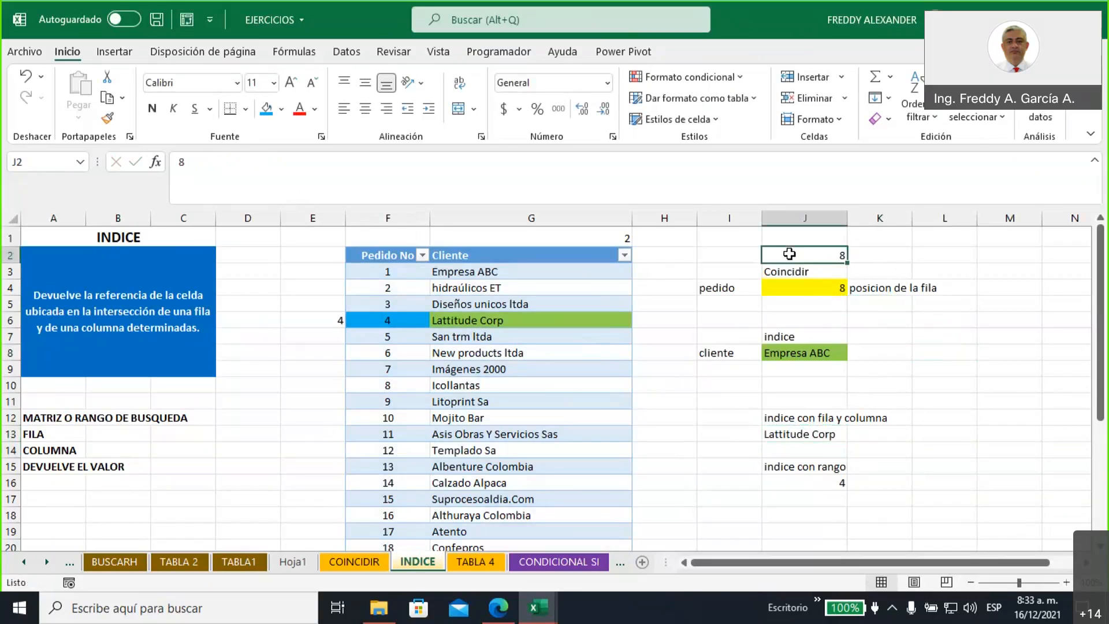
pyautogui.click(810, 290)
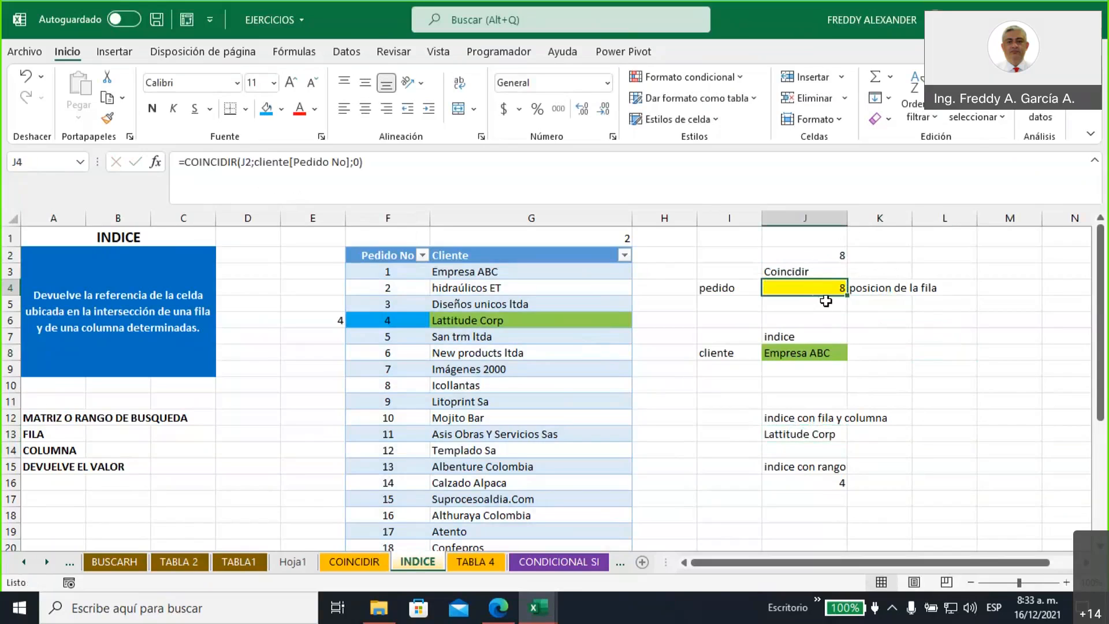
pyautogui.click(806, 255)
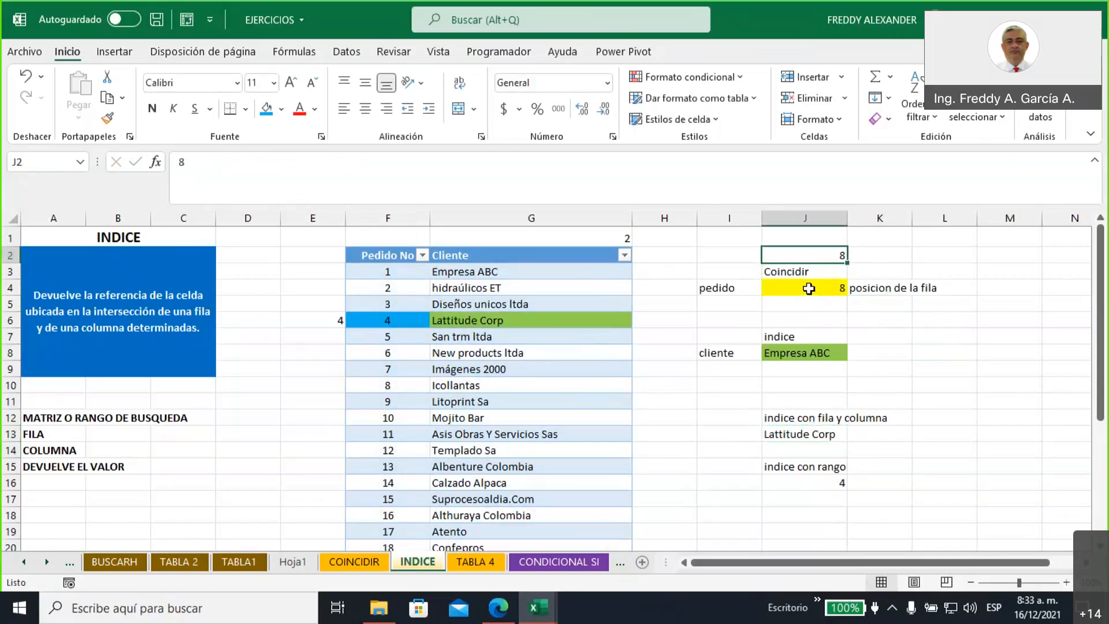
# Replace the row number of the INDICE formula in J8 with a reference to J4 and compare the result with G10
pyautogui.click(802, 354)
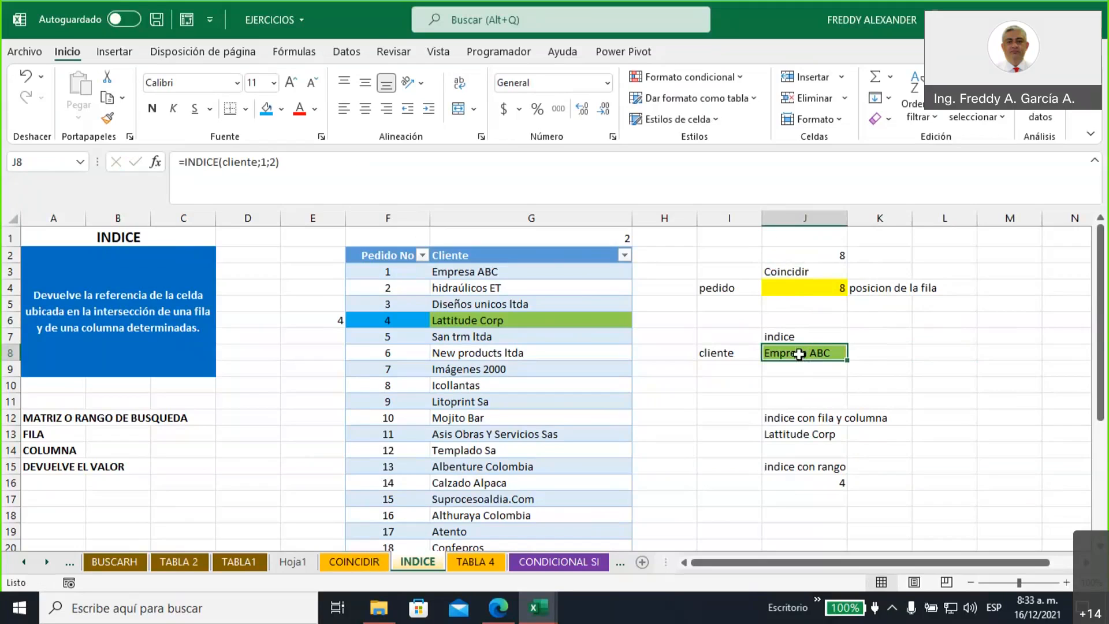
pyautogui.click(258, 171)
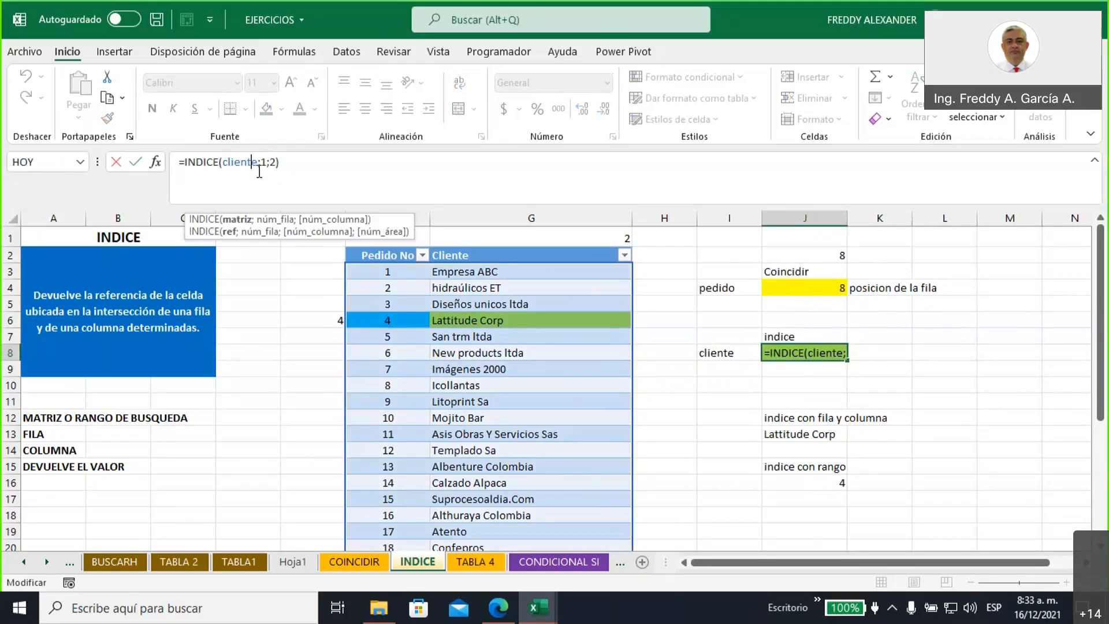
pyautogui.doubleClick(263, 162)
pyautogui.click(801, 288)
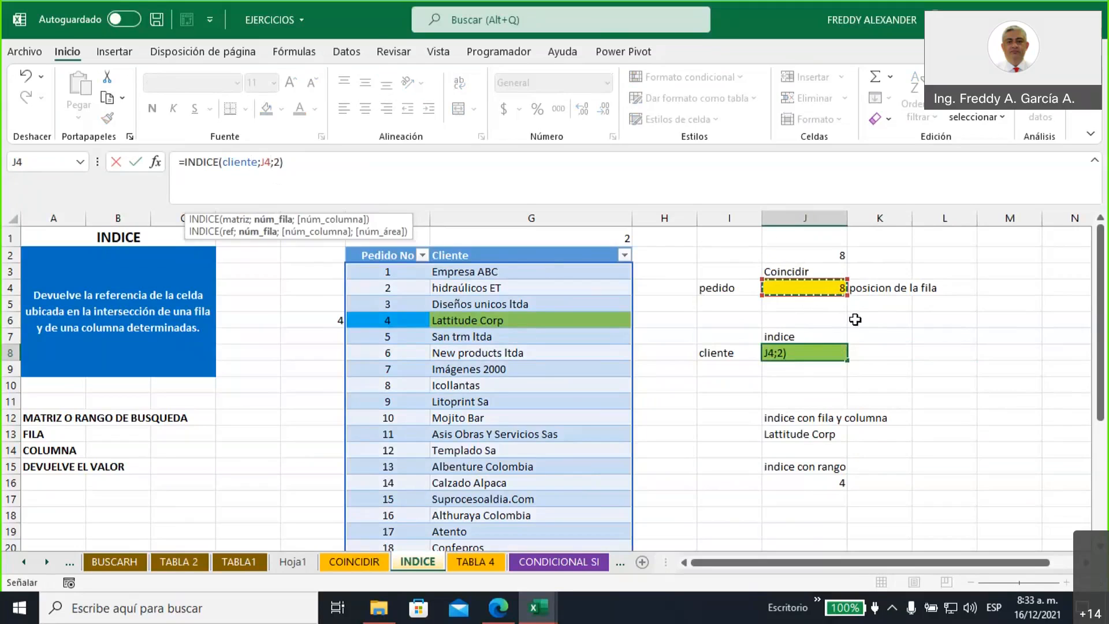
pyautogui.press('Return')
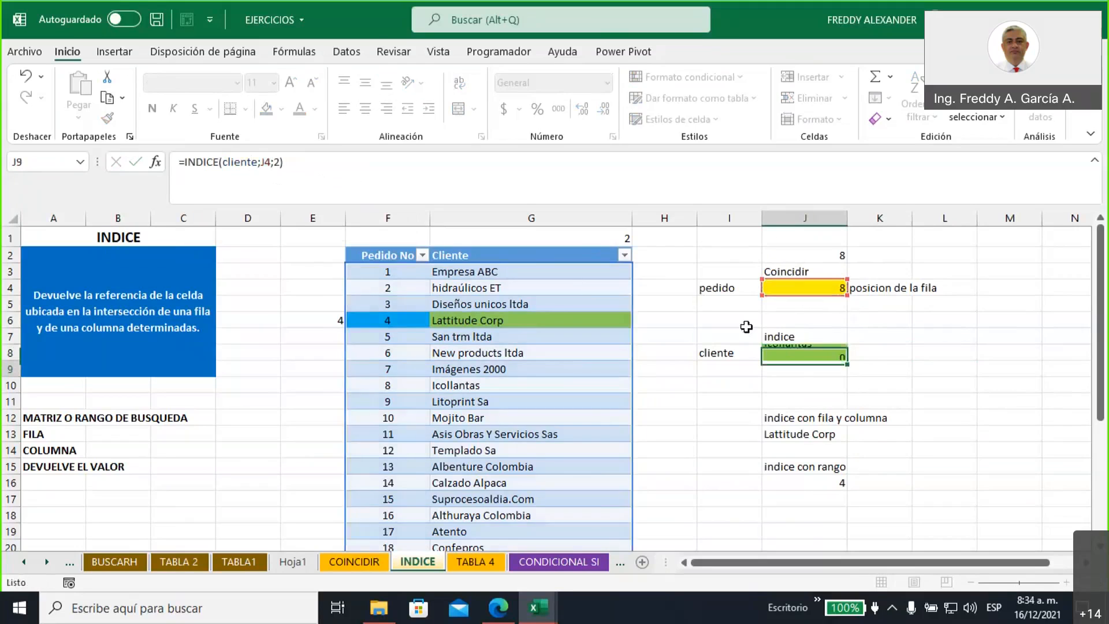
pyautogui.click(807, 351)
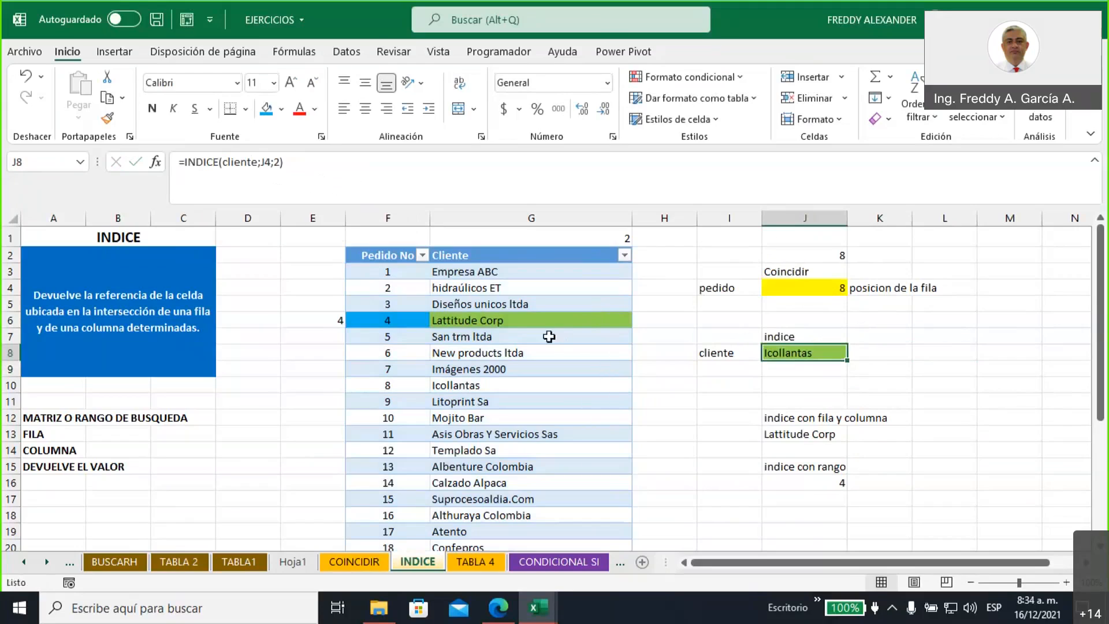
pyautogui.click(550, 382)
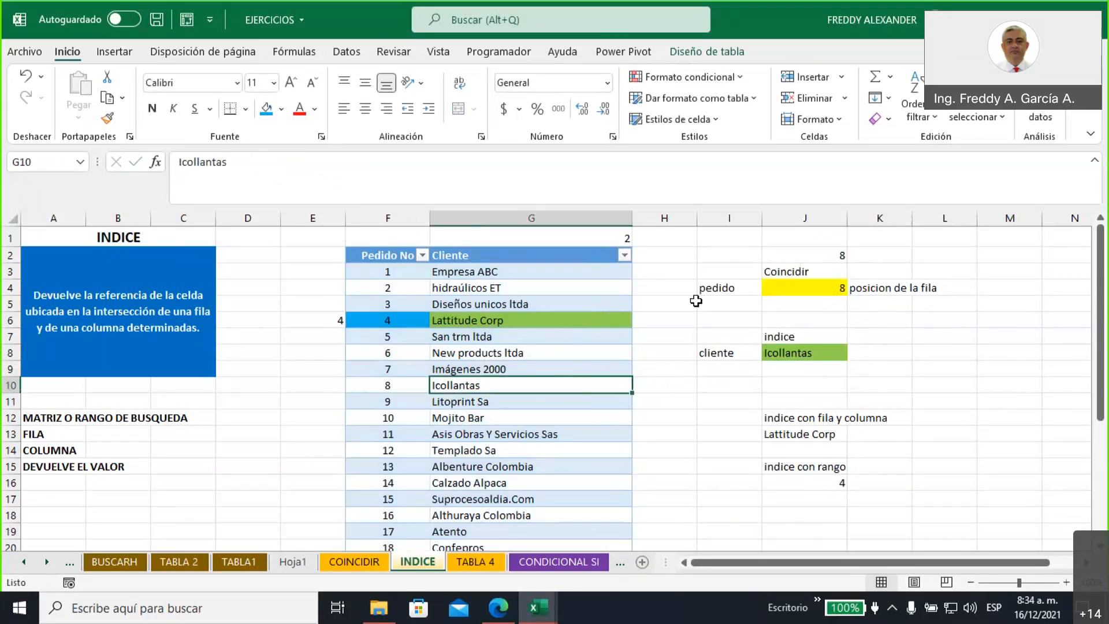
# Enter 11 in J2 as the order number and check J4 and J8 against the client in G13
pyautogui.click(785, 256)
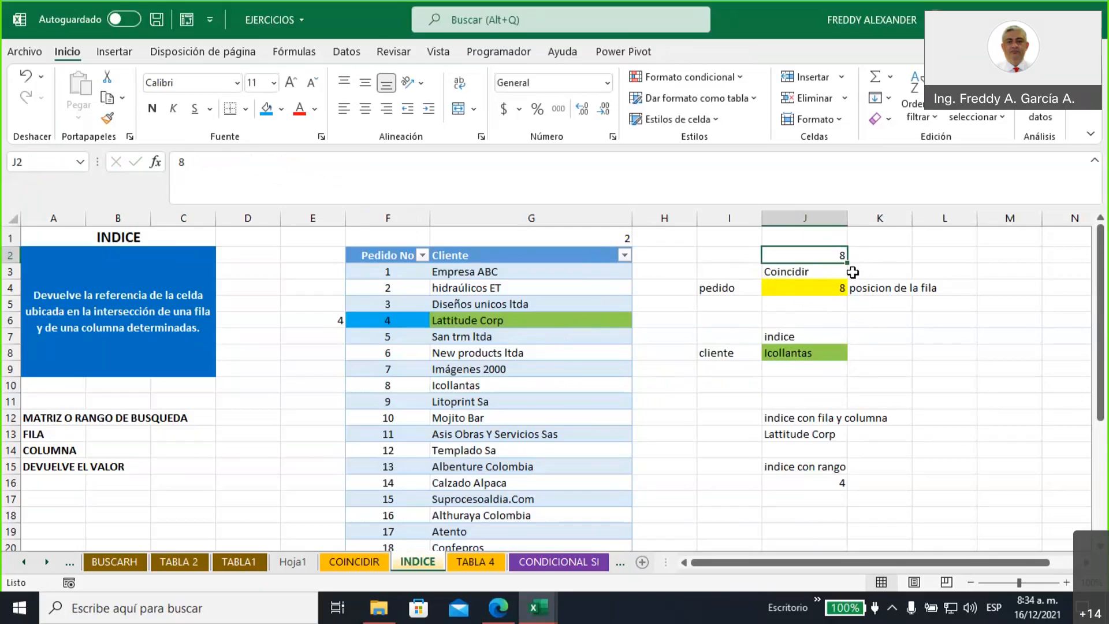
pyautogui.write('11')
pyautogui.click(988, 271)
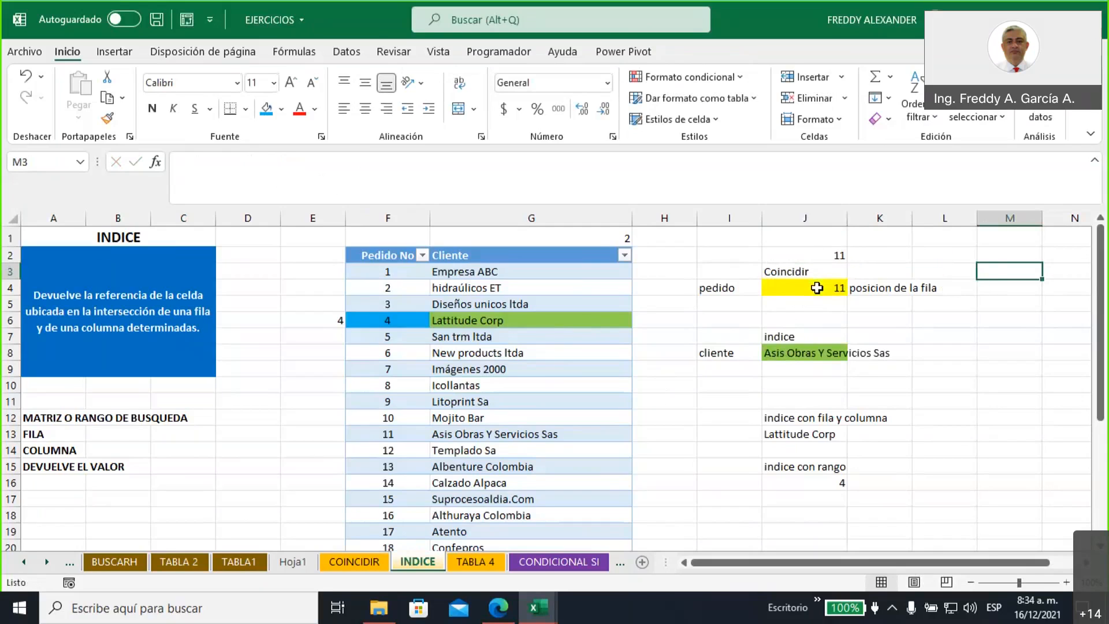
pyautogui.click(817, 288)
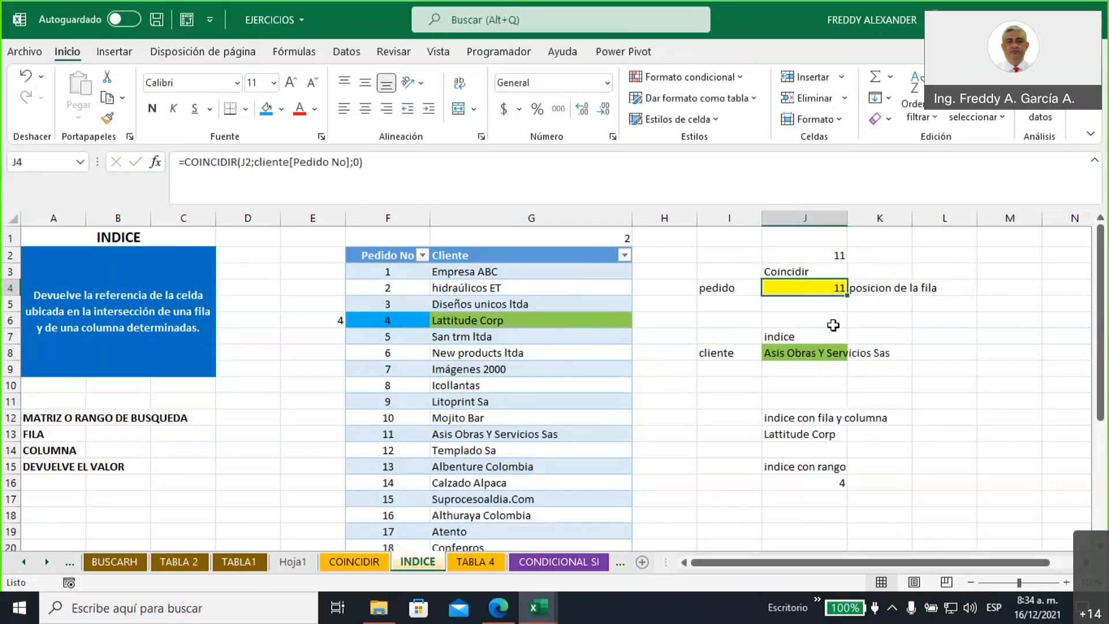
pyautogui.click(799, 352)
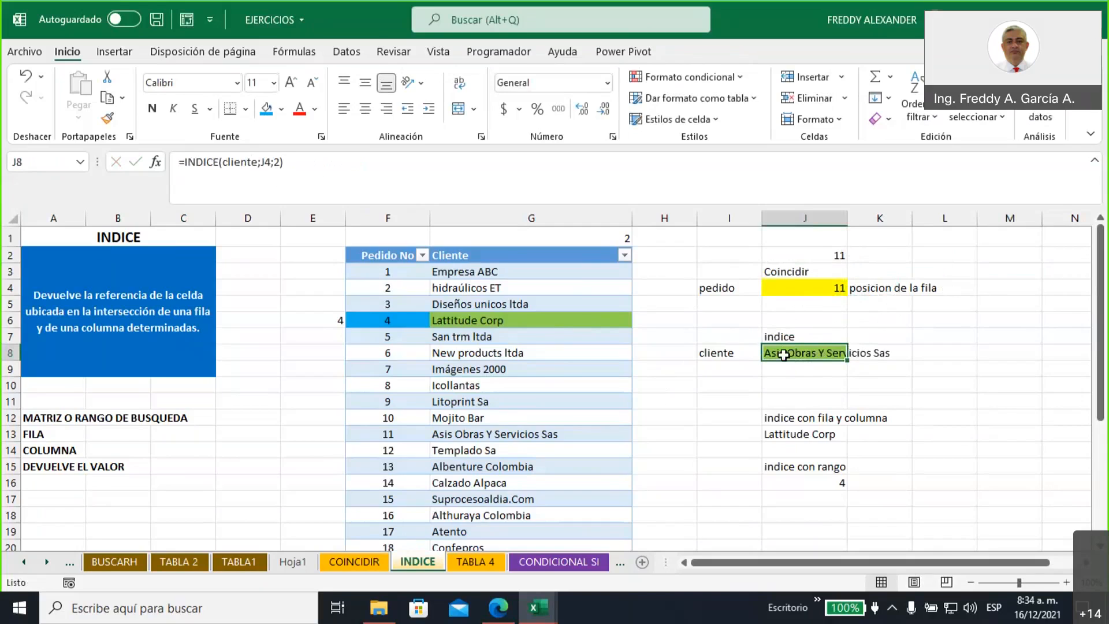
pyautogui.click(471, 437)
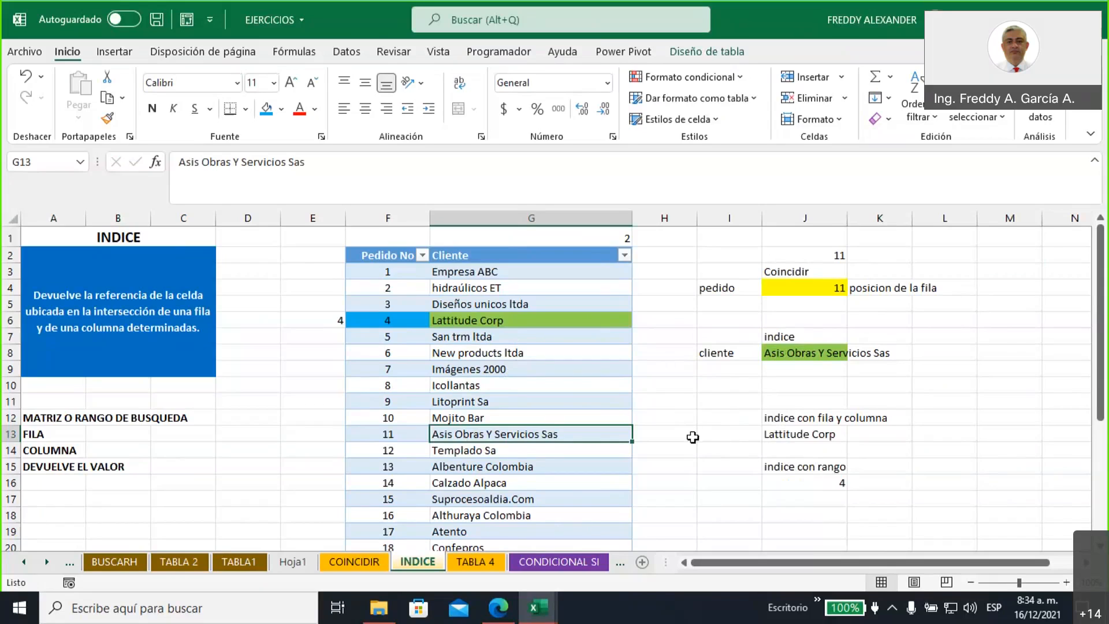
# Switch to the Edge browser, open the INDICE function support page from its beginning and highlight INDICE in the title
pyautogui.click(498, 606)
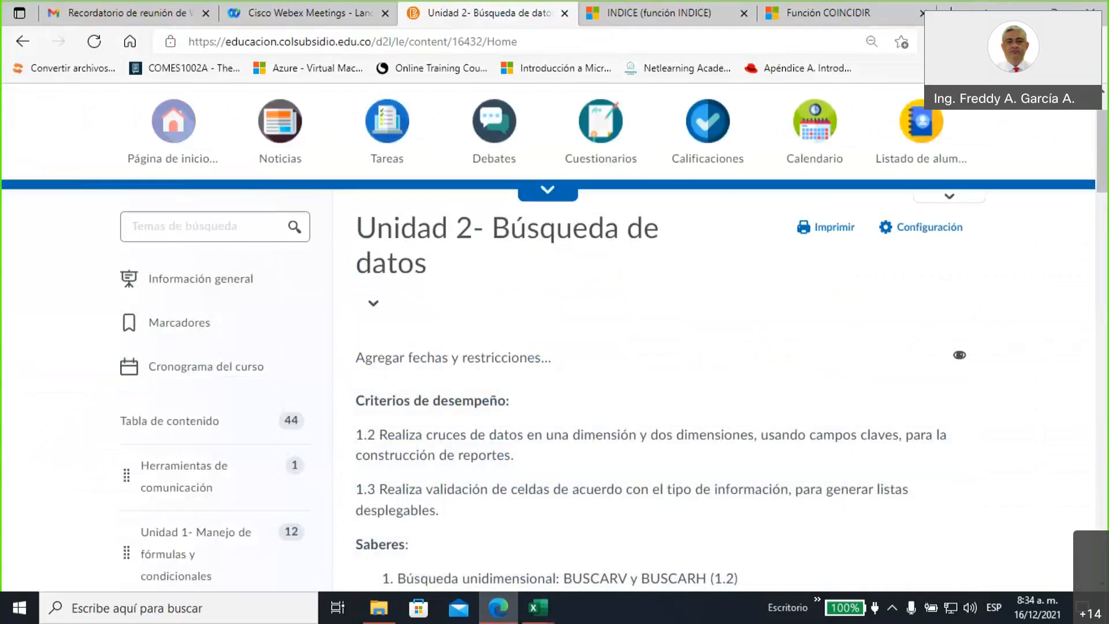
pyautogui.moveTo(991, 8); pyautogui.dragTo(801, 169)
pyautogui.click(801, 170)
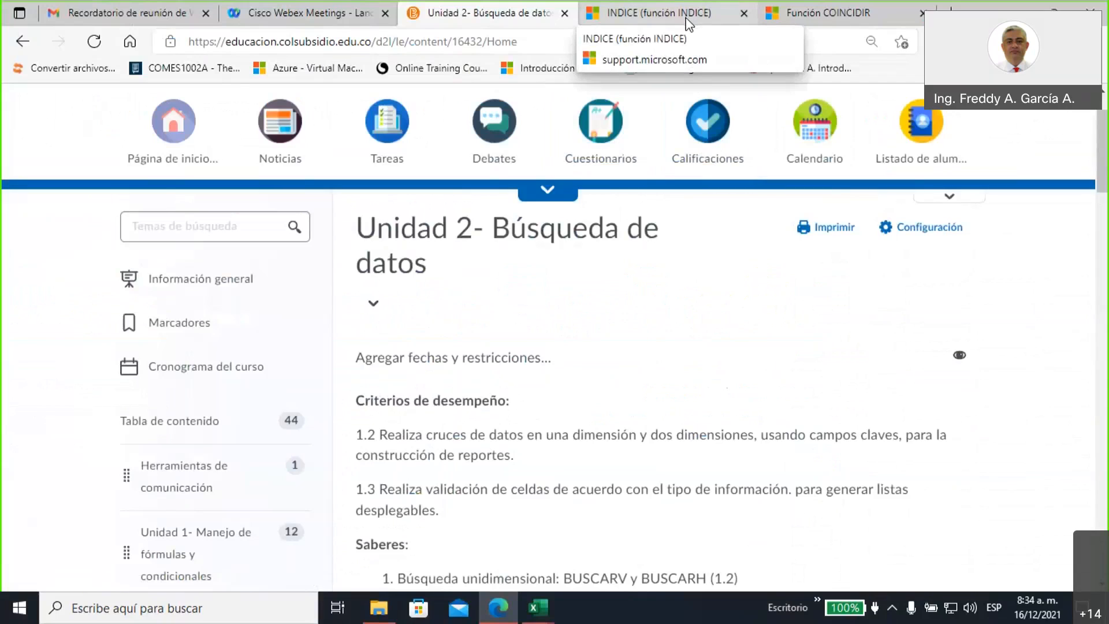
pyautogui.click(687, 23)
pyautogui.scroll(15, 683, 246)
pyautogui.scroll(15, 680, 244)
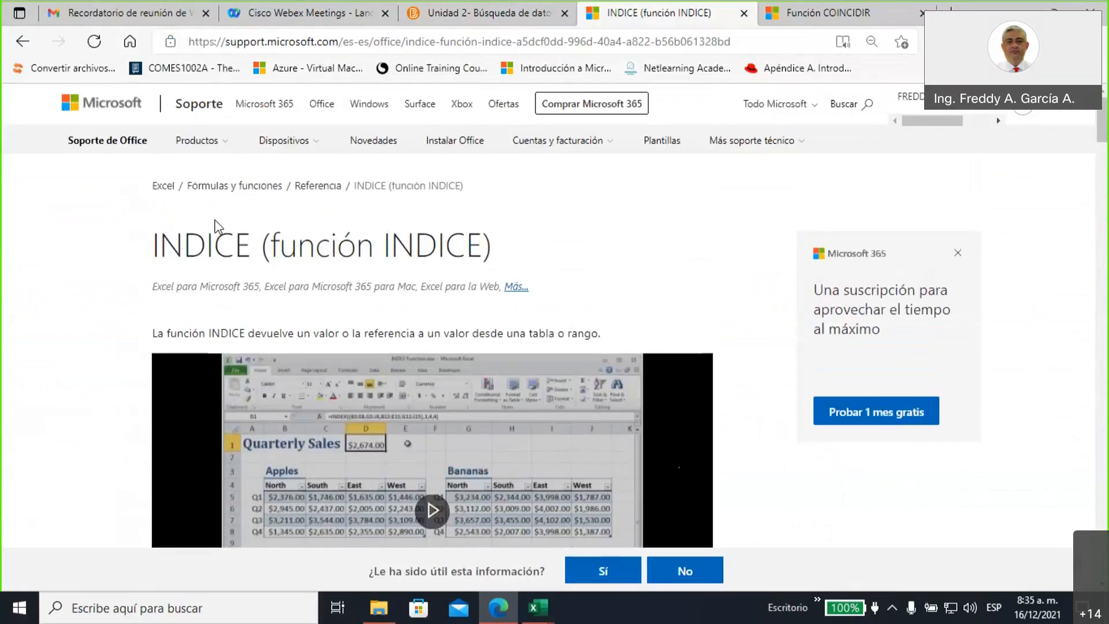
pyautogui.moveTo(146, 239); pyautogui.dragTo(254, 242)
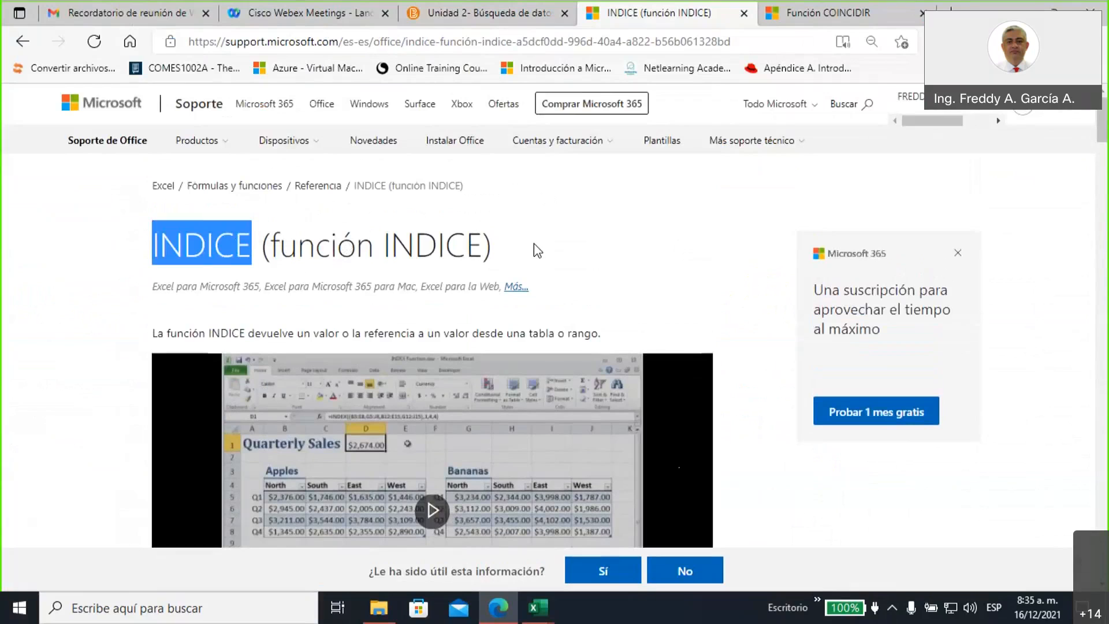
# Review the array form of INDICE on the support page, highlighting the headings Forma de matriz and Sintaxis
pyautogui.scroll(-3, 529, 247)
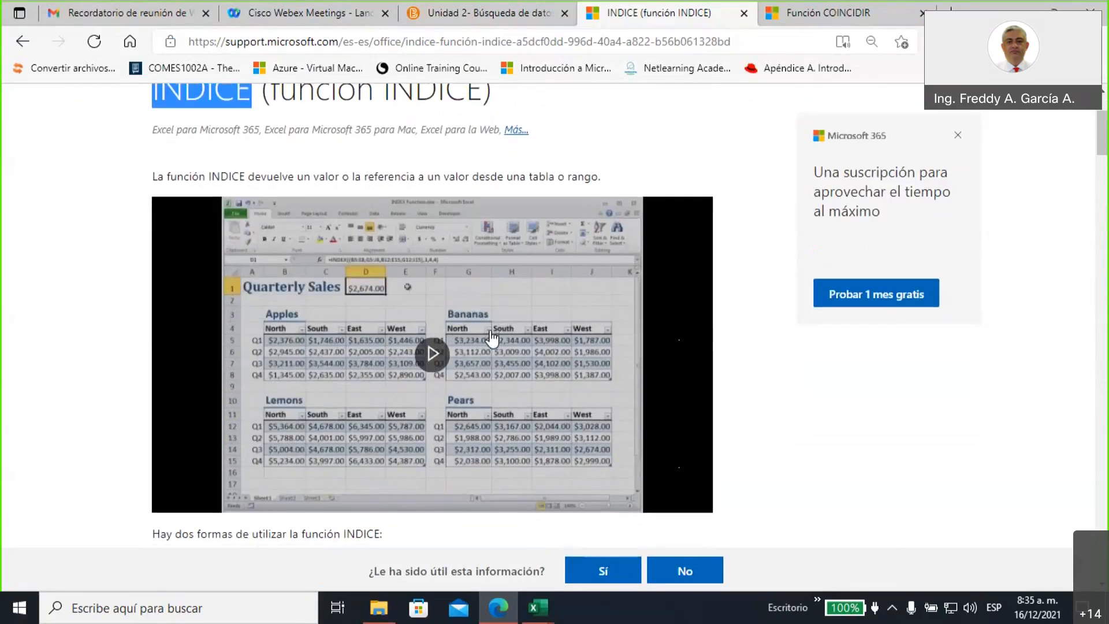
pyautogui.scroll(-10, 491, 338)
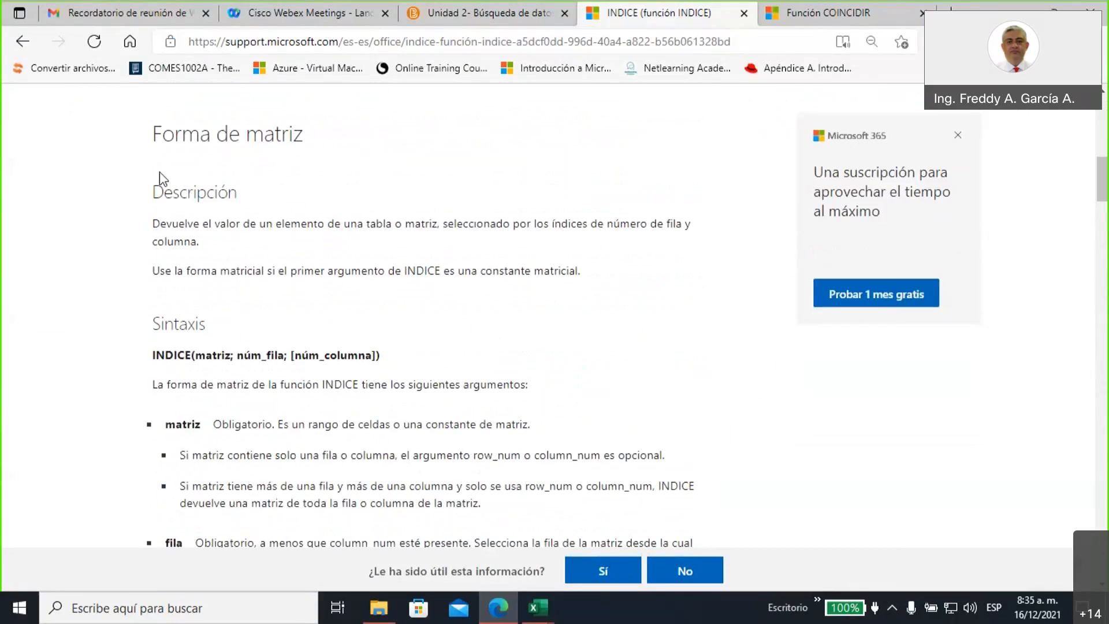
pyautogui.moveTo(152, 134); pyautogui.dragTo(334, 153)
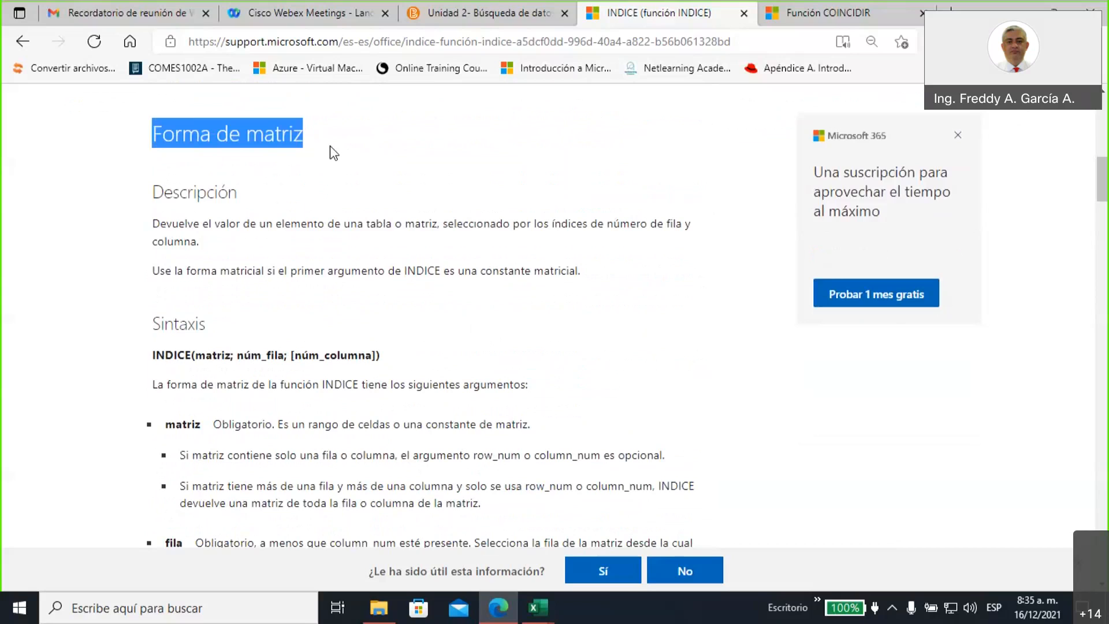
pyautogui.scroll(1, 330, 243)
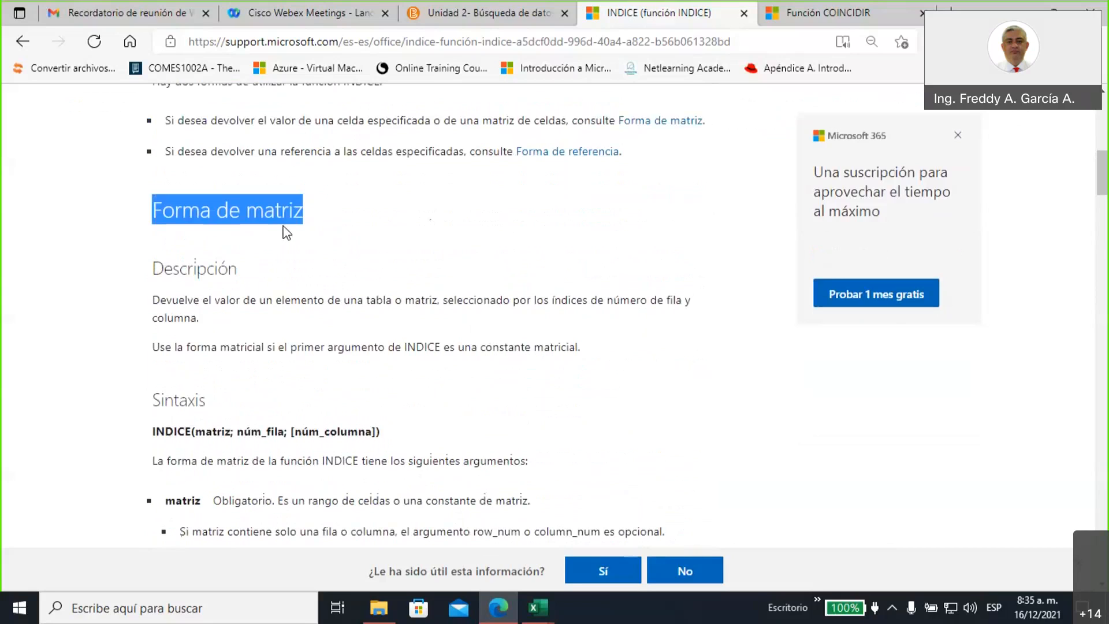
pyautogui.scroll(-1, 231, 312)
pyautogui.click(161, 322)
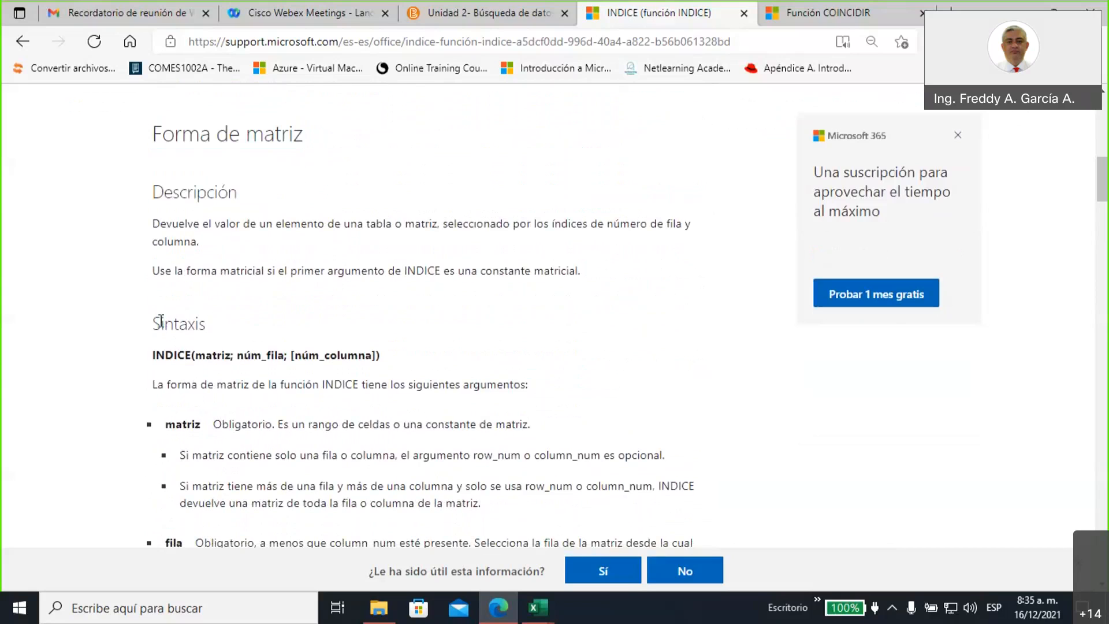
pyautogui.doubleClick(161, 322)
pyautogui.scroll(-2, 173, 280)
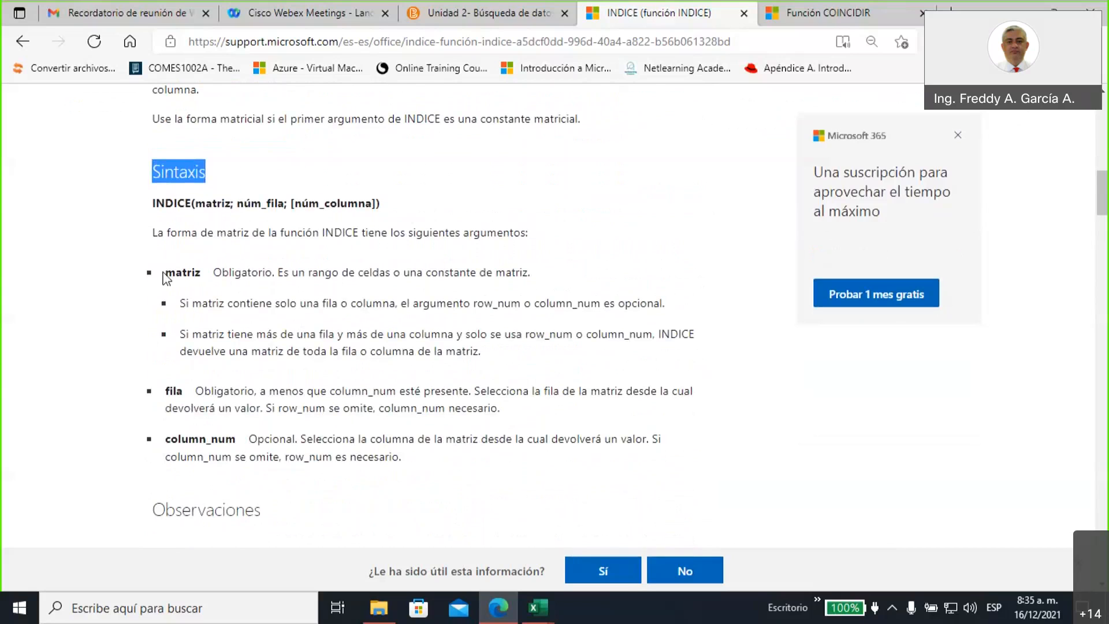
# Highlight the arguments matriz, fila and column_num, and examine which are marked Obligatorio and which Opcional
pyautogui.doubleClick(165, 273)
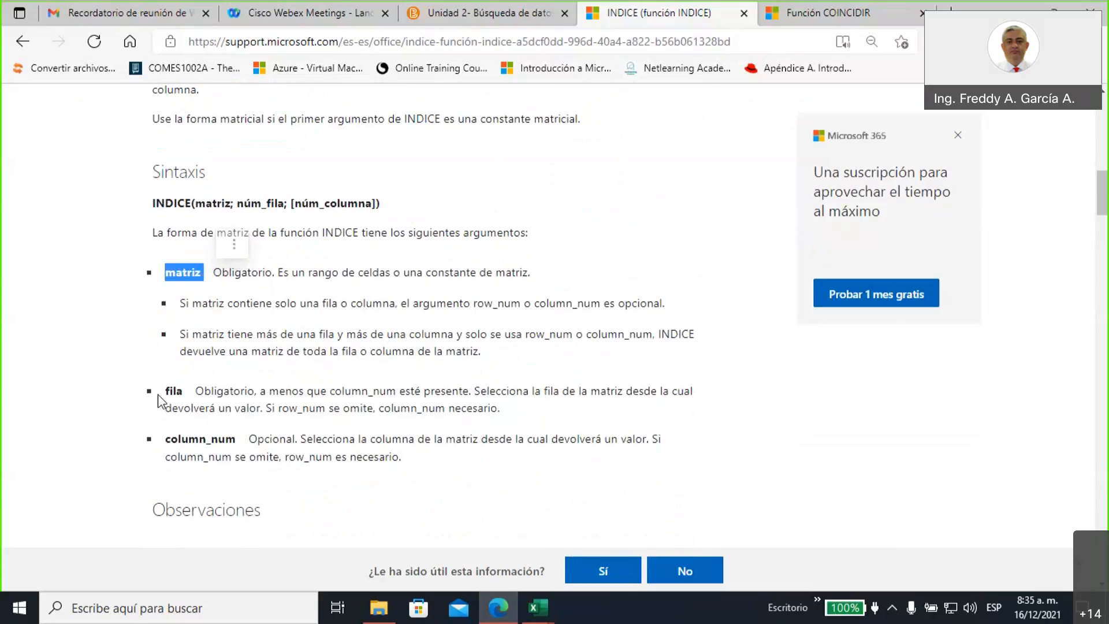
pyautogui.doubleClick(184, 391)
pyautogui.doubleClick(179, 439)
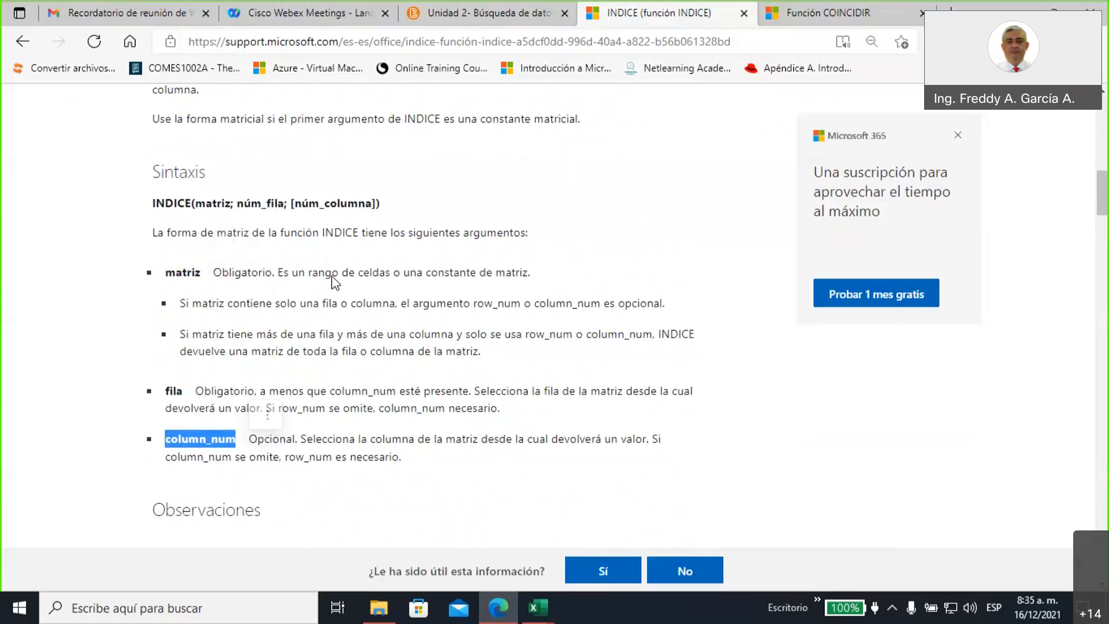
pyautogui.scroll(-1, 297, 370)
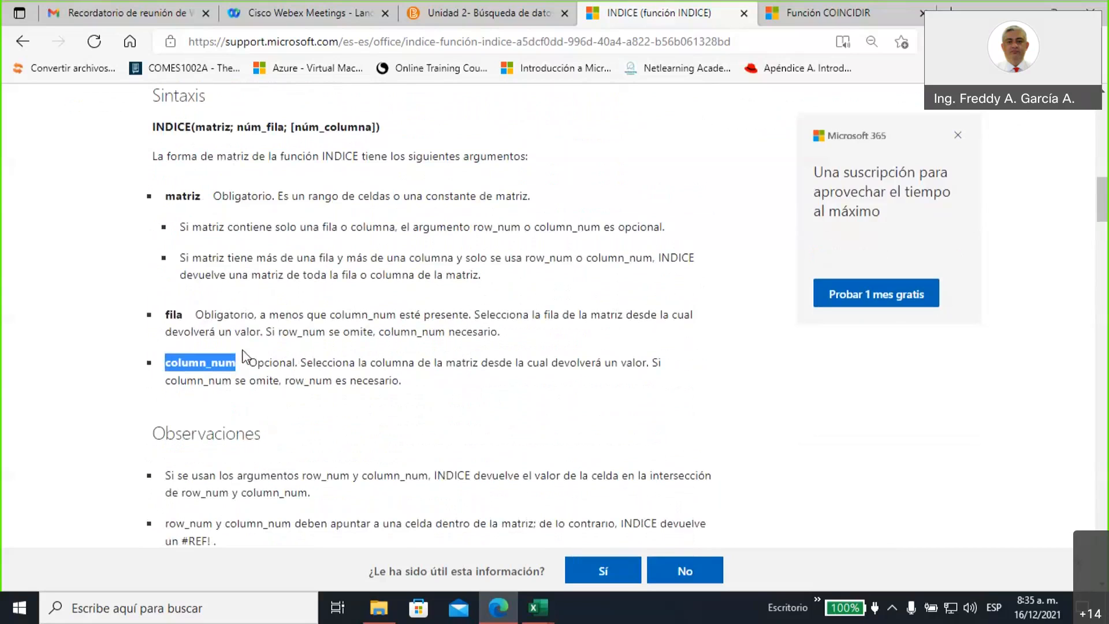
pyautogui.moveTo(213, 196); pyautogui.dragTo(274, 196)
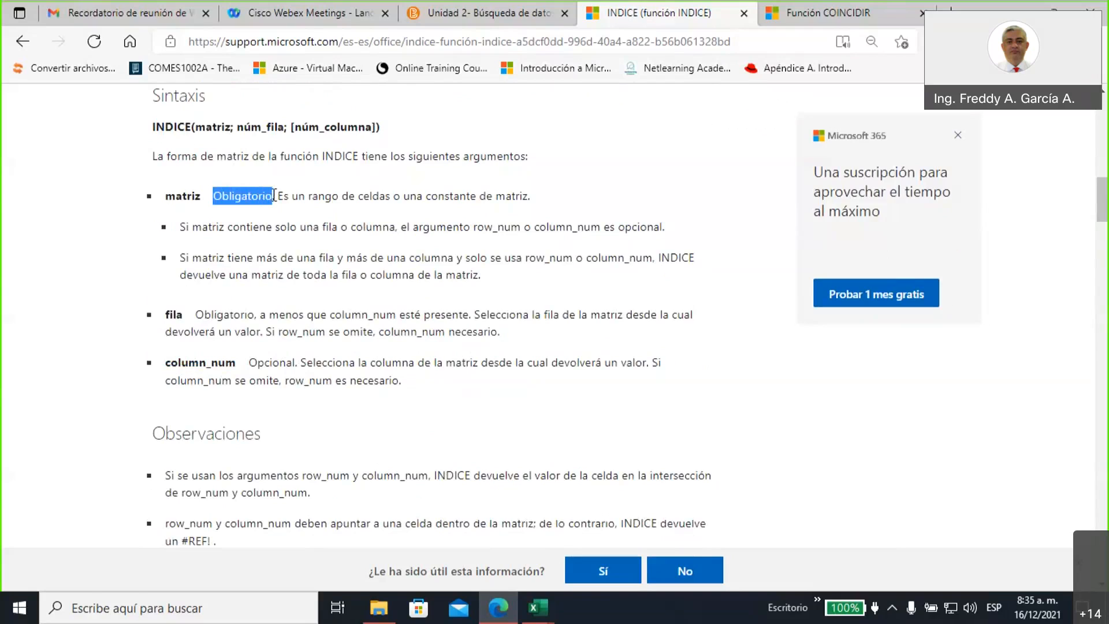
pyautogui.moveTo(247, 362); pyautogui.dragTo(298, 362)
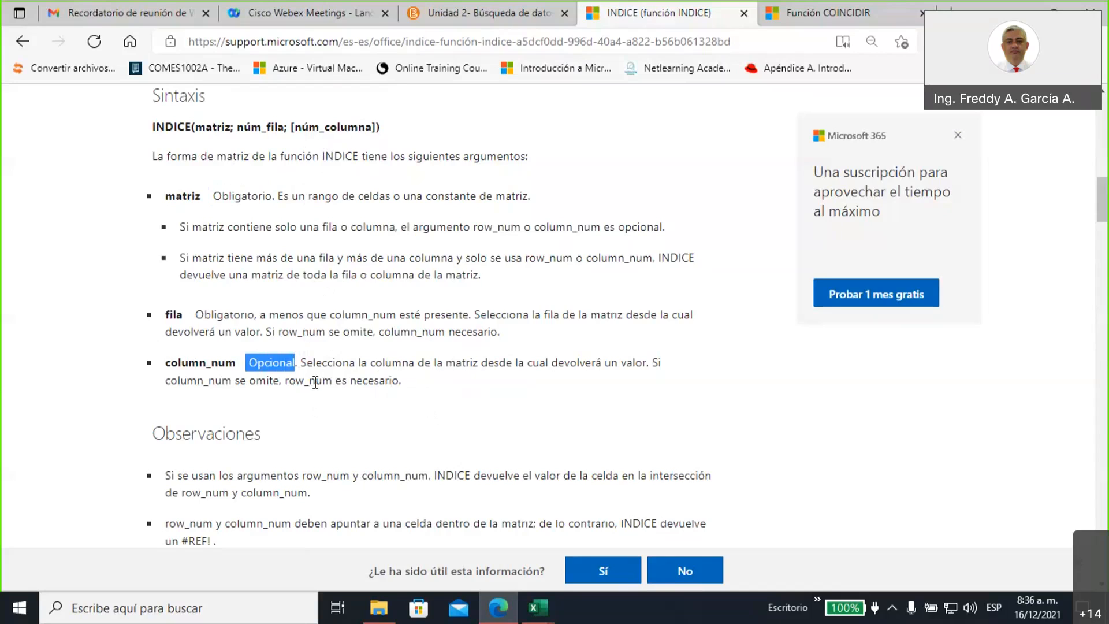
# Find the first example's Datos table and compare its fruit data with the formula =INDICE(A2:B3,2,2) and its result
pyautogui.scroll(-6, 314, 399)
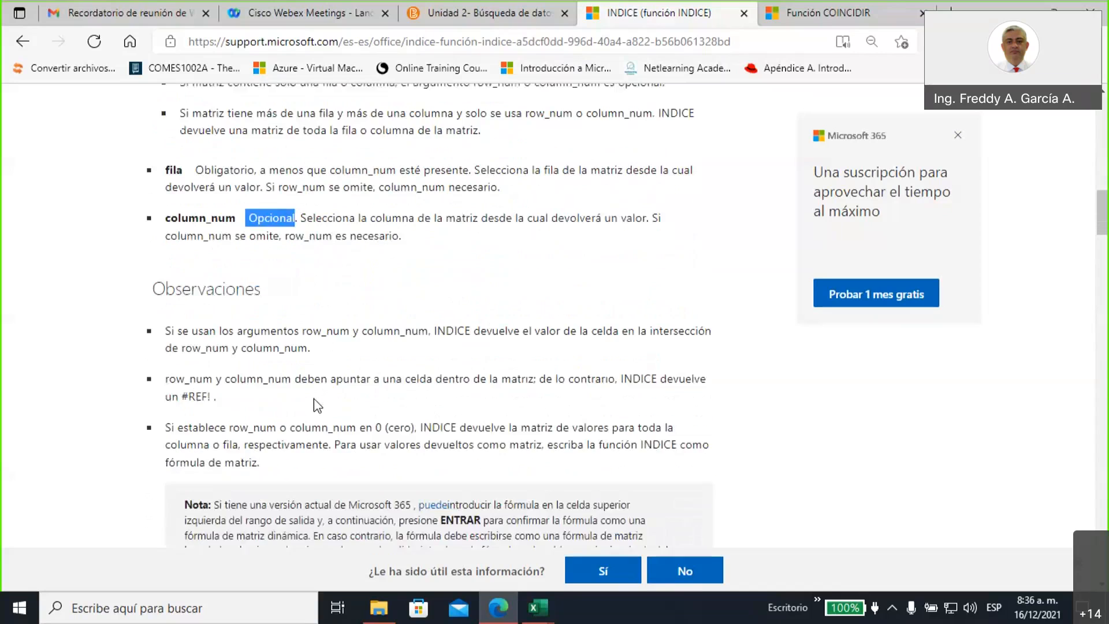
pyautogui.scroll(-7, 316, 400)
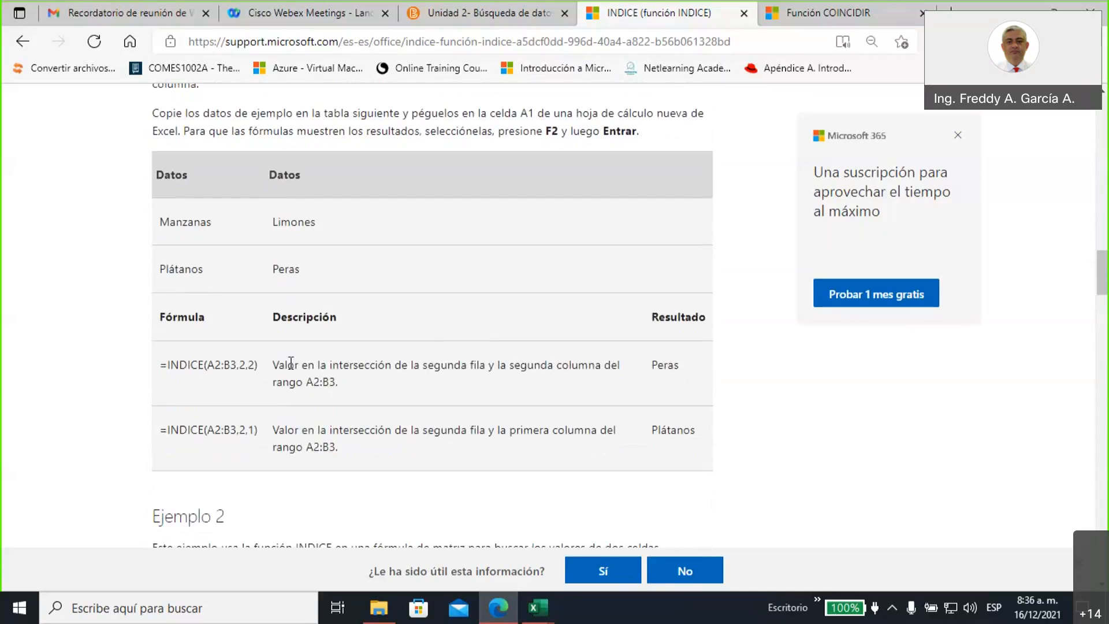
pyautogui.moveTo(155, 173); pyautogui.dragTo(339, 279)
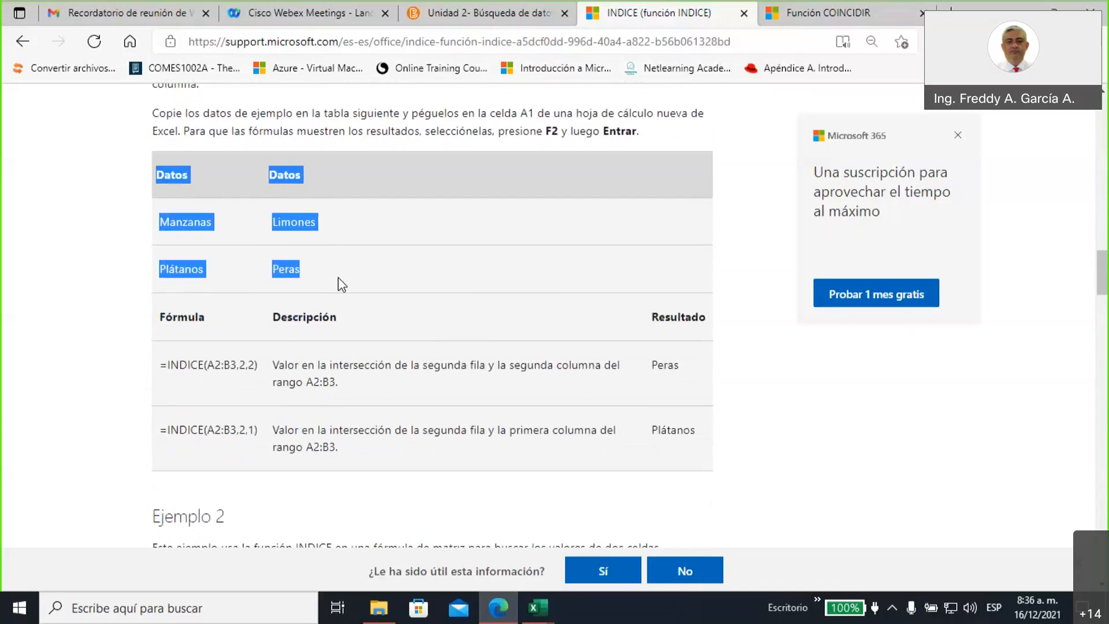
pyautogui.click(182, 368)
pyautogui.moveTo(182, 368); pyautogui.dragTo(259, 366)
pyautogui.moveTo(650, 370); pyautogui.dragTo(695, 365)
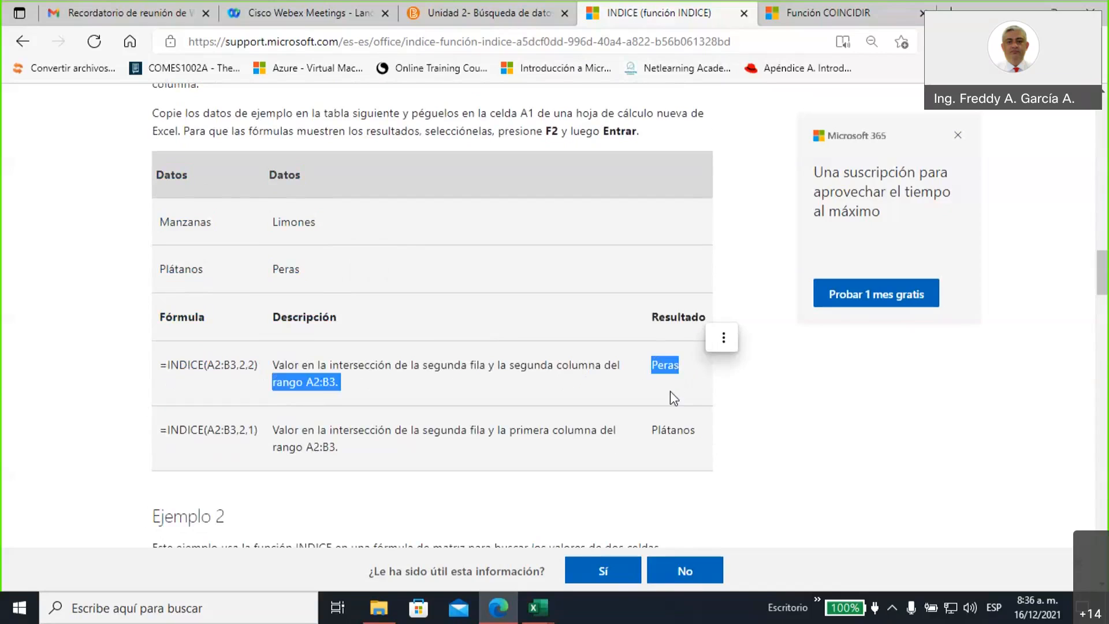
# Relate the example data to =INDICE(A2:B3,2,2) by highlighting the table, the range A2:B3, the row number and the column number
pyautogui.moveTo(155, 179); pyautogui.dragTo(313, 273)
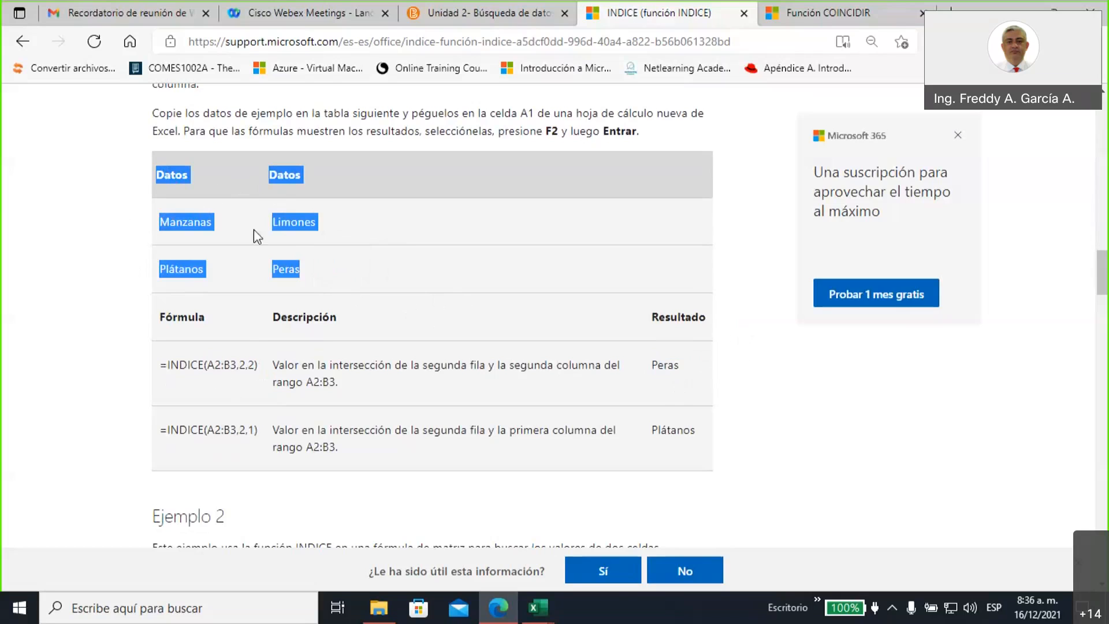
pyautogui.moveTo(207, 364); pyautogui.dragTo(237, 361)
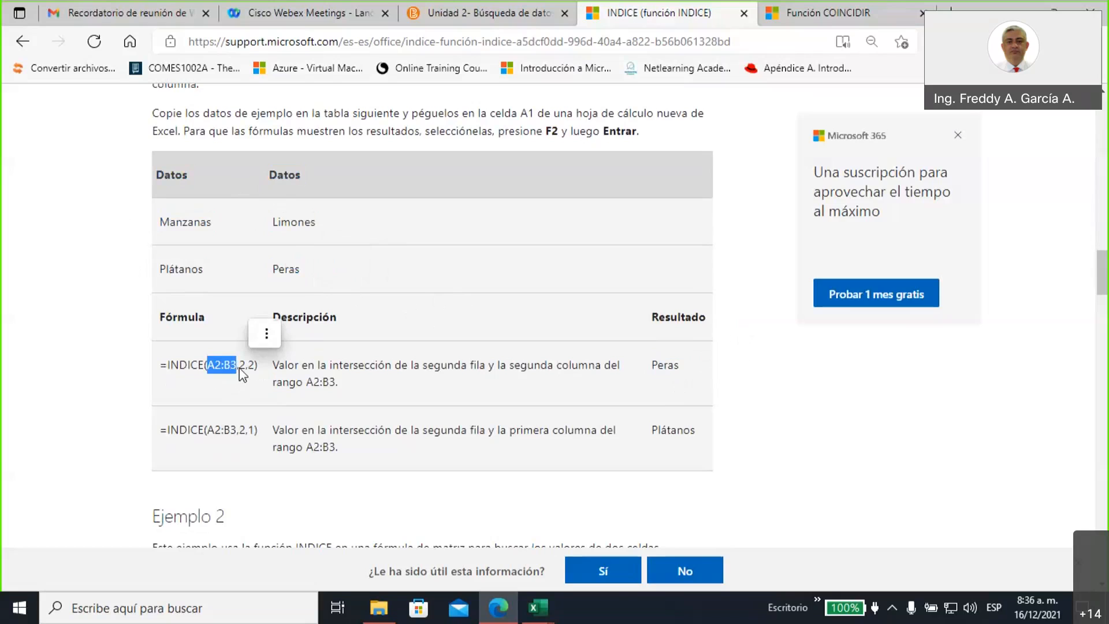
pyautogui.click(242, 364)
pyautogui.moveTo(242, 364); pyautogui.dragTo(246, 364)
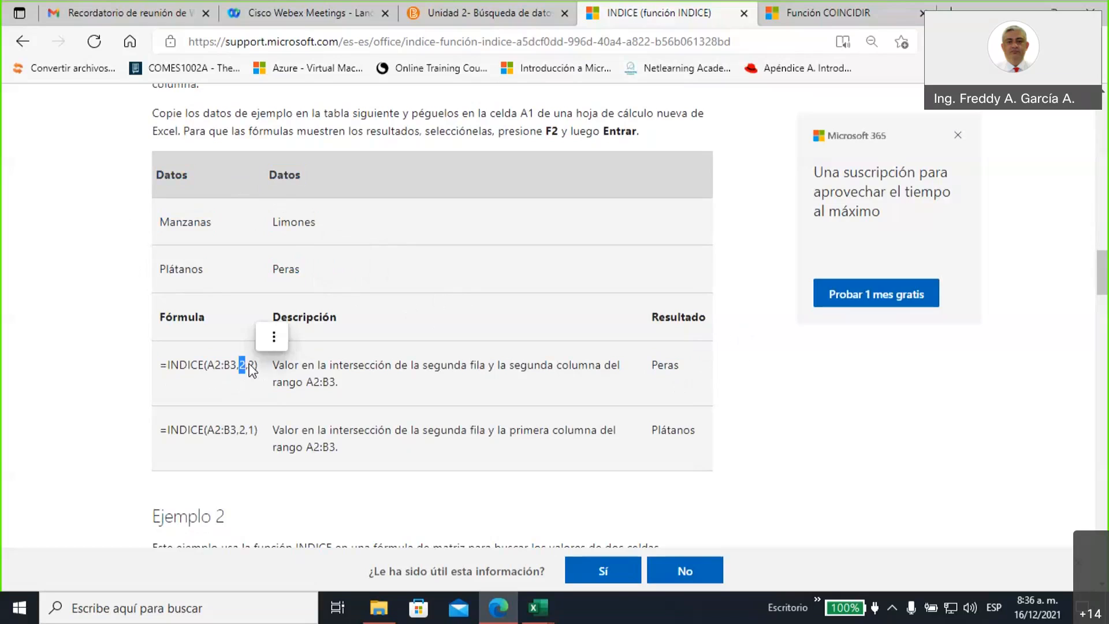
pyautogui.click(251, 365)
pyautogui.doubleClick(250, 365)
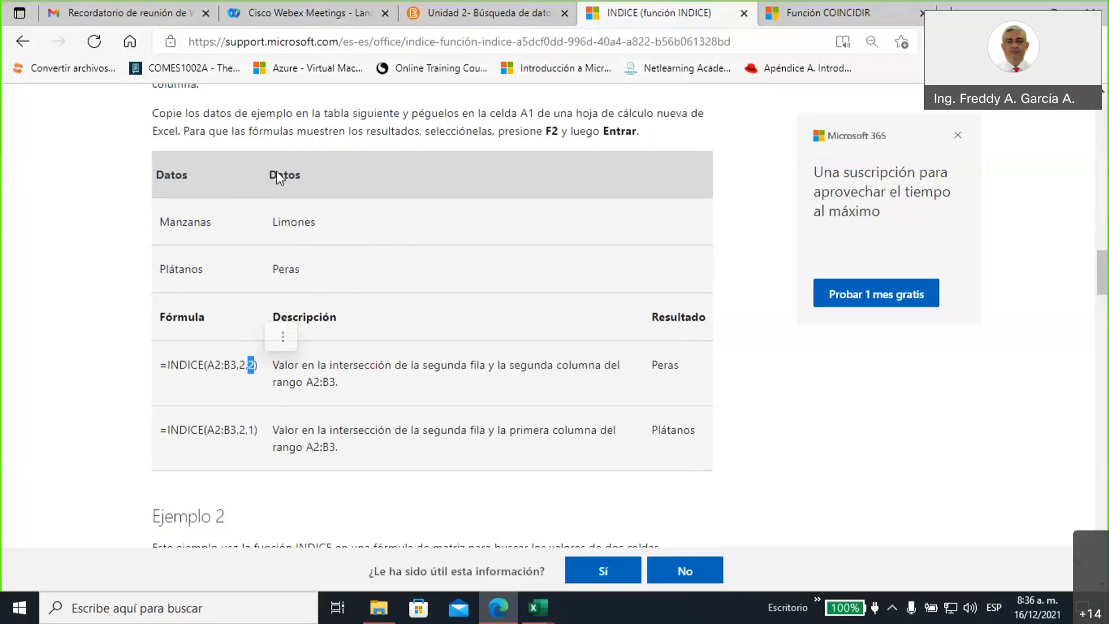
# Trace the example's result by highlighting Peras and its Datos column heading, and continue to Ejemplo 2
pyautogui.moveTo(272, 269); pyautogui.dragTo(310, 273)
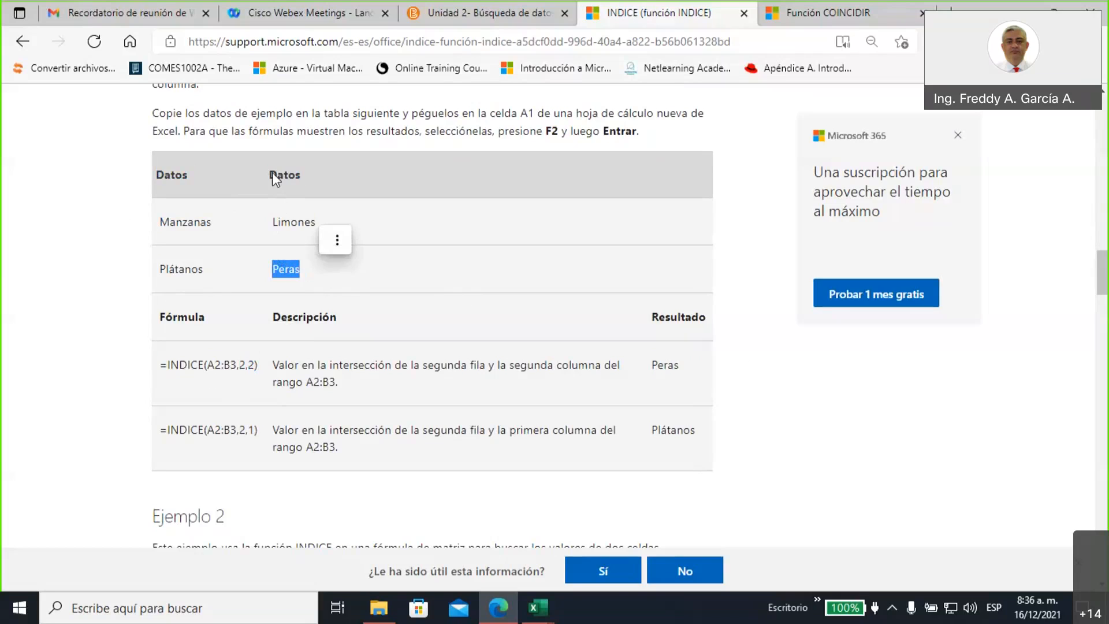
pyautogui.moveTo(272, 173); pyautogui.dragTo(302, 173)
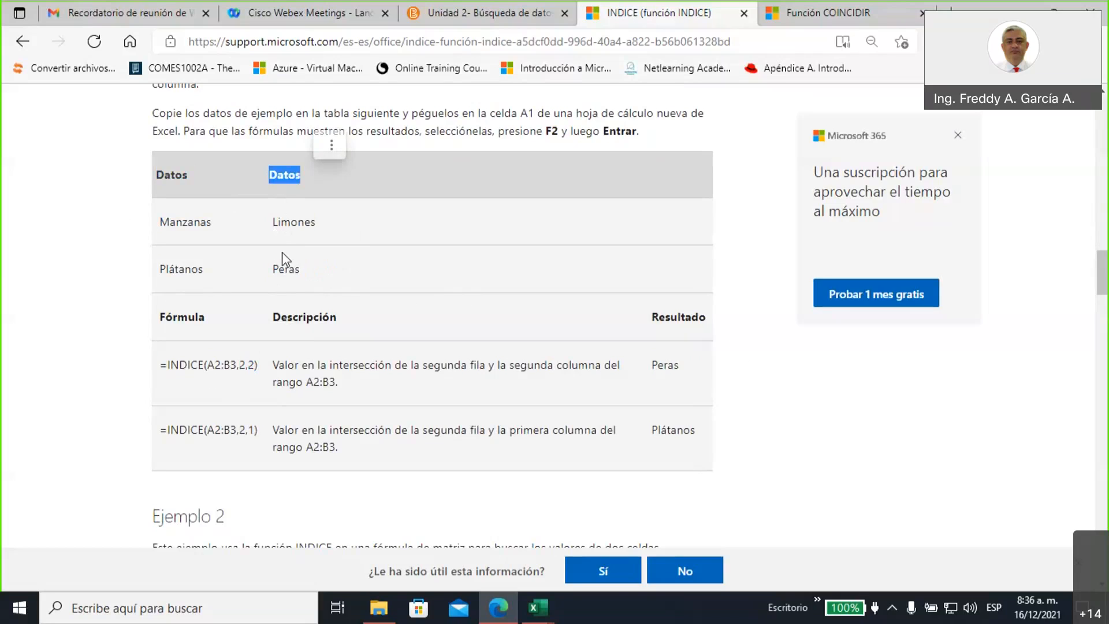
pyautogui.moveTo(272, 276); pyautogui.dragTo(302, 276)
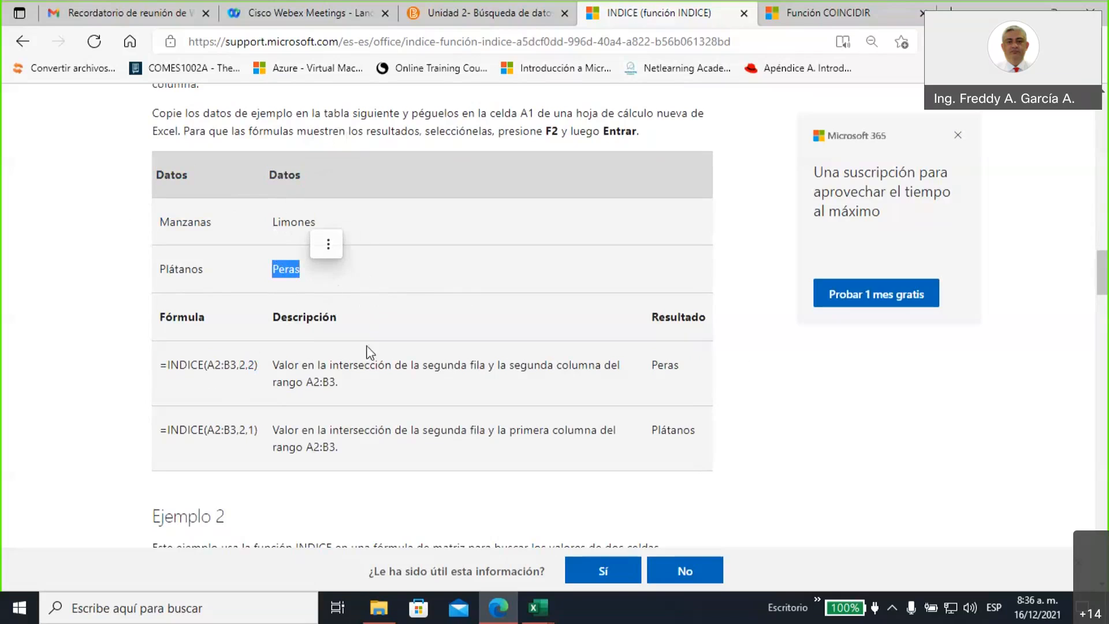
pyautogui.scroll(-10, 312, 367)
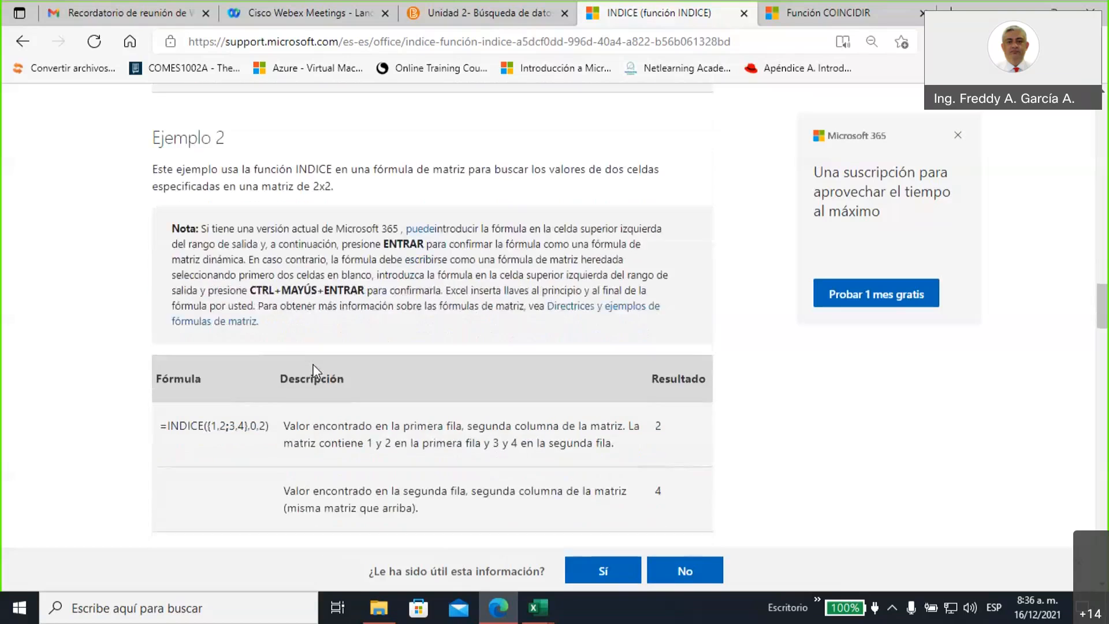
# Review Ejemplo 2 and the "Formulario de referencia" syntax on the INDICE function help page, then return to the page's beginning
pyautogui.scroll(-4, 316, 372)
pyautogui.moveTo(154, 185); pyautogui.dragTo(396, 191)
pyautogui.scroll(-6, 352, 322)
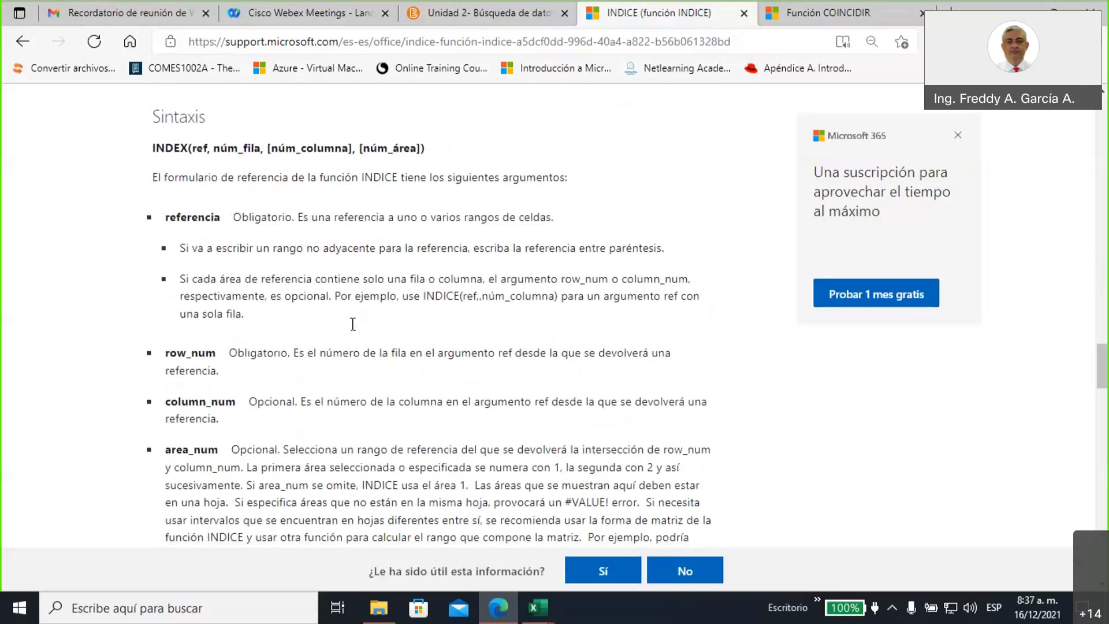
pyautogui.scroll(3, 351, 331)
pyautogui.scroll(10, 615, 295)
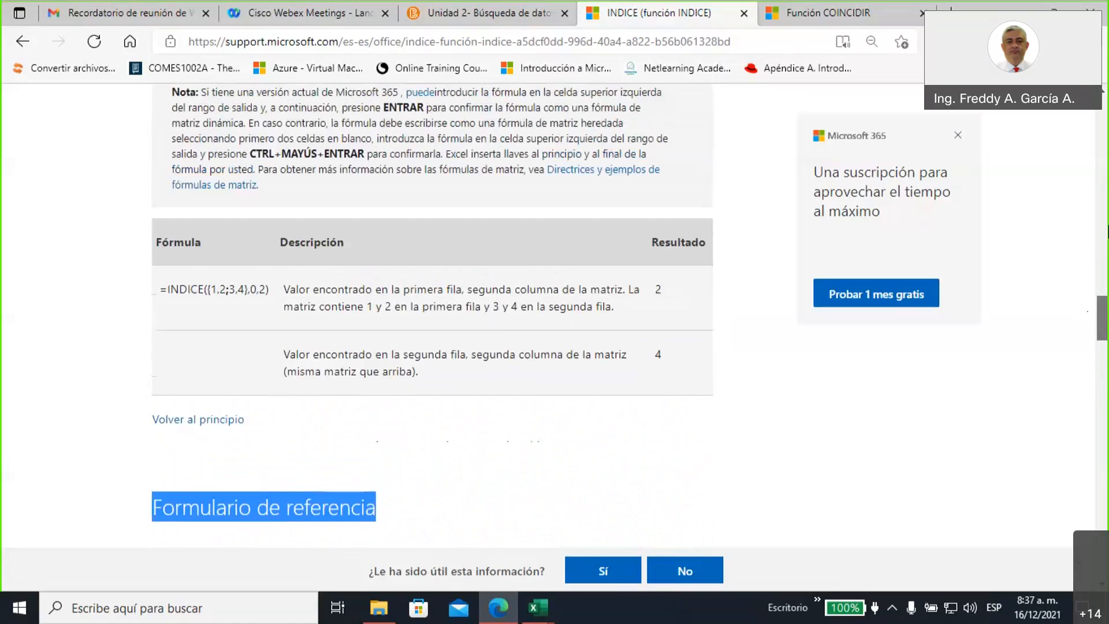
pyautogui.scroll(15, 856, 199)
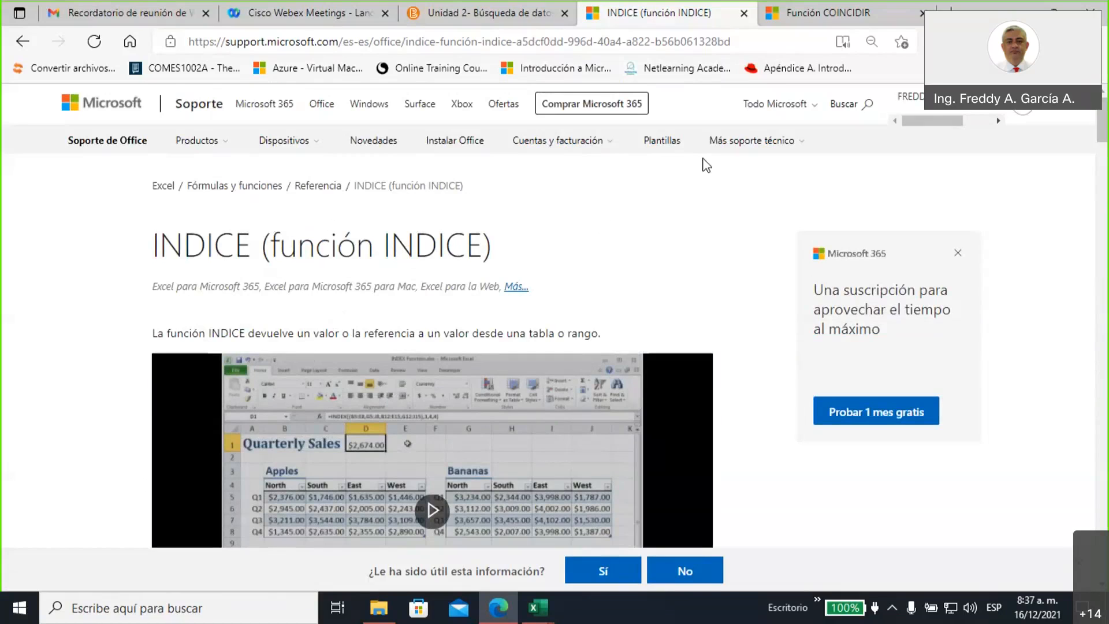
# Examine the COINCIDIR function help page, expanding its full list of supported Excel versions and highlighting the version names
pyautogui.click(835, 22)
pyautogui.scroll(15, 525, 303)
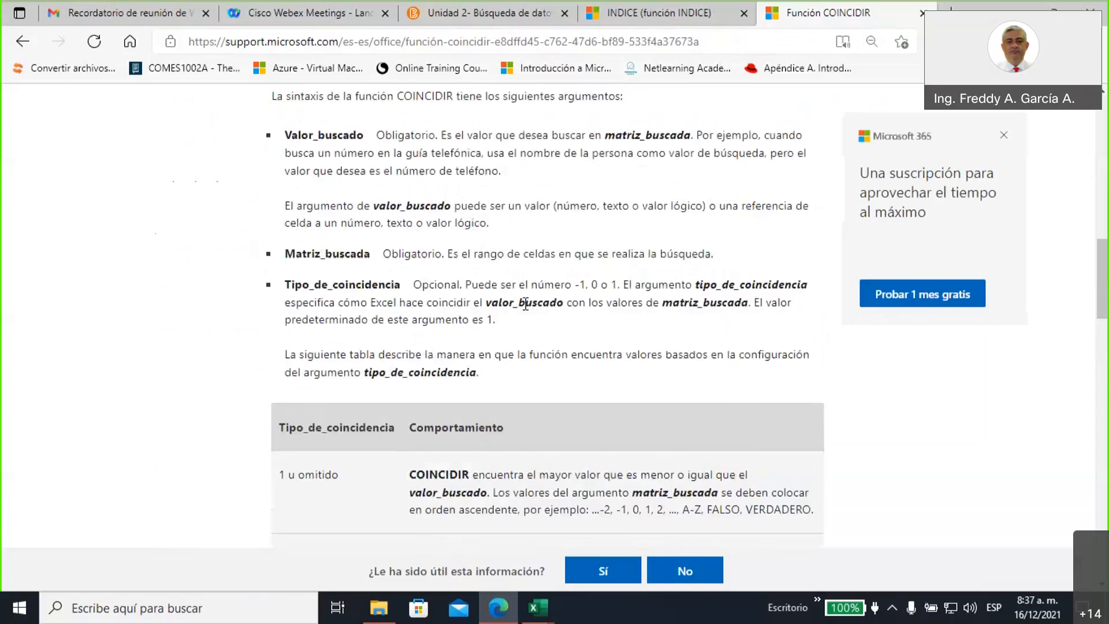
pyautogui.scroll(4, 524, 312)
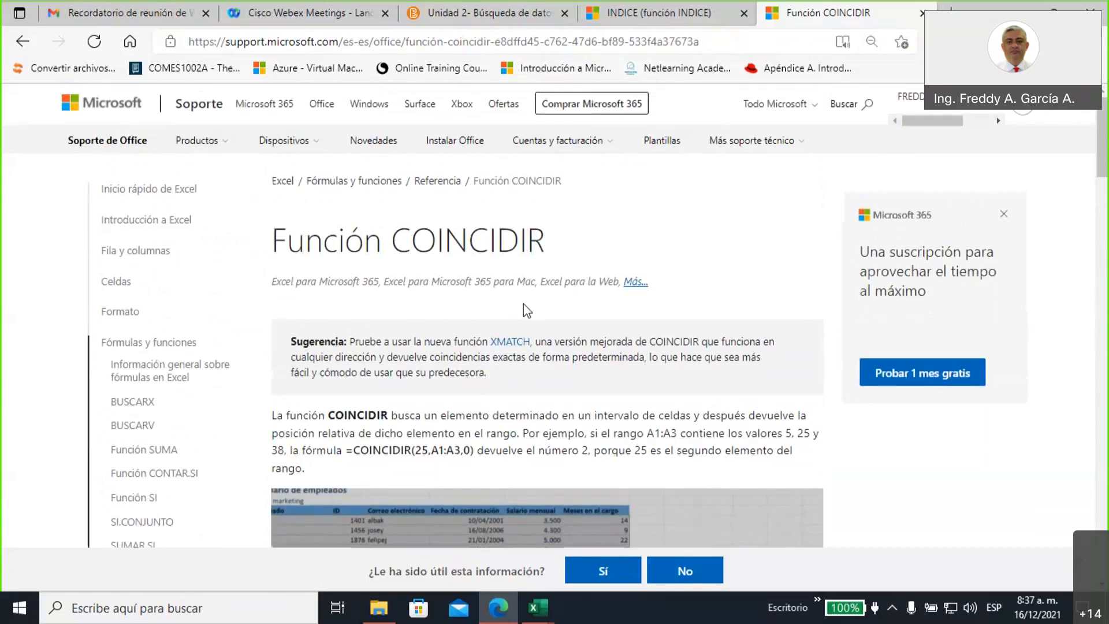
pyautogui.moveTo(394, 245); pyautogui.dragTo(546, 248)
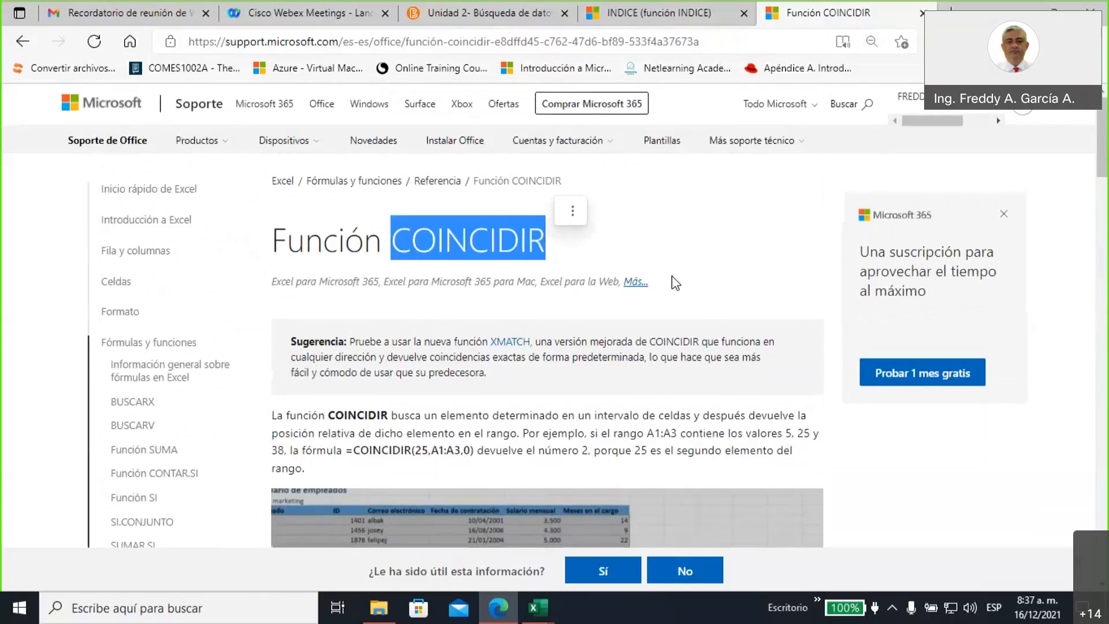
pyautogui.click(636, 283)
pyautogui.moveTo(273, 283); pyautogui.dragTo(601, 310)
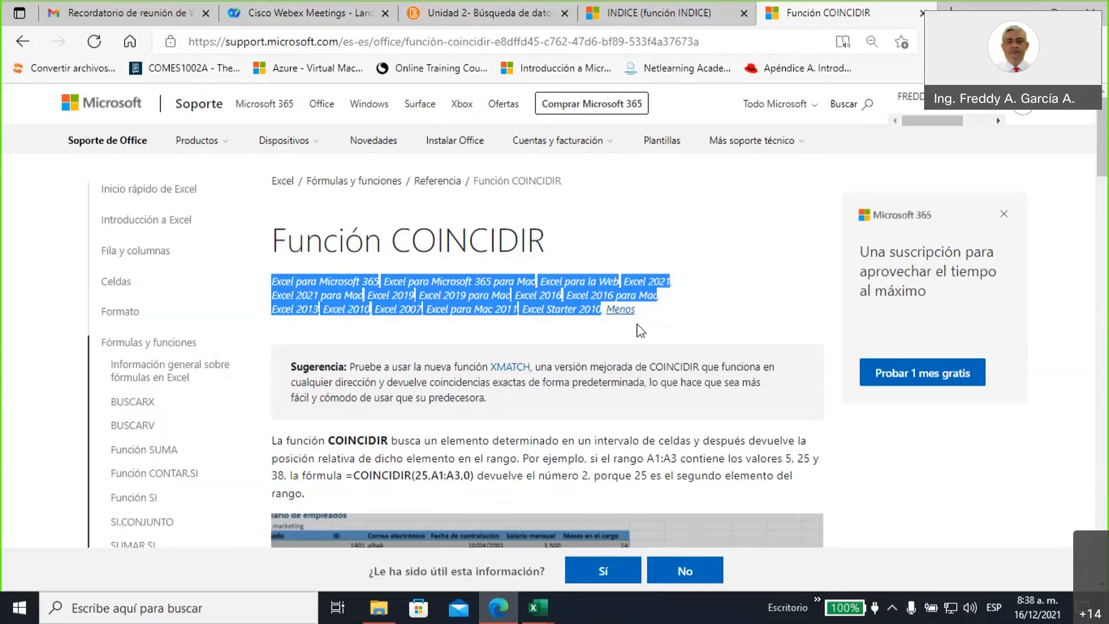
pyautogui.click(640, 332)
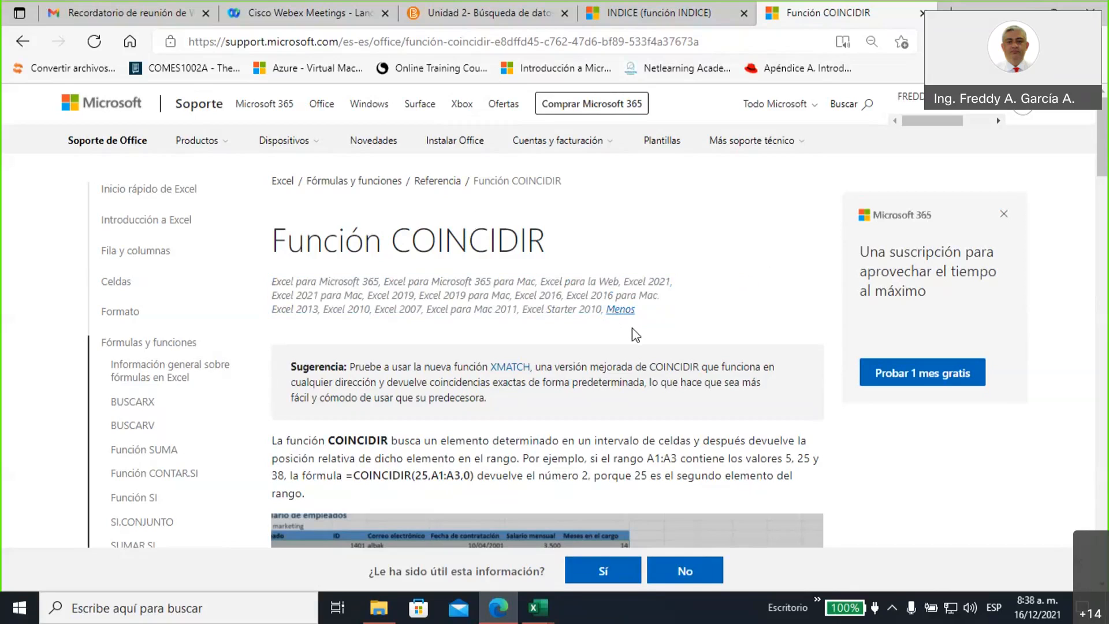
pyautogui.doubleClick(402, 309)
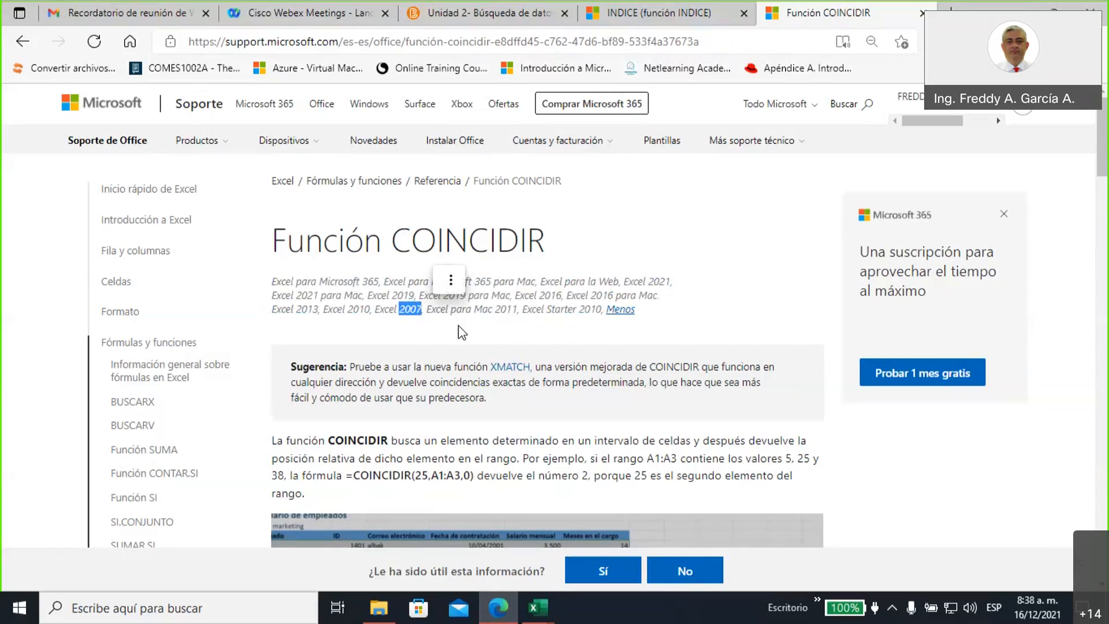
pyautogui.click(647, 220)
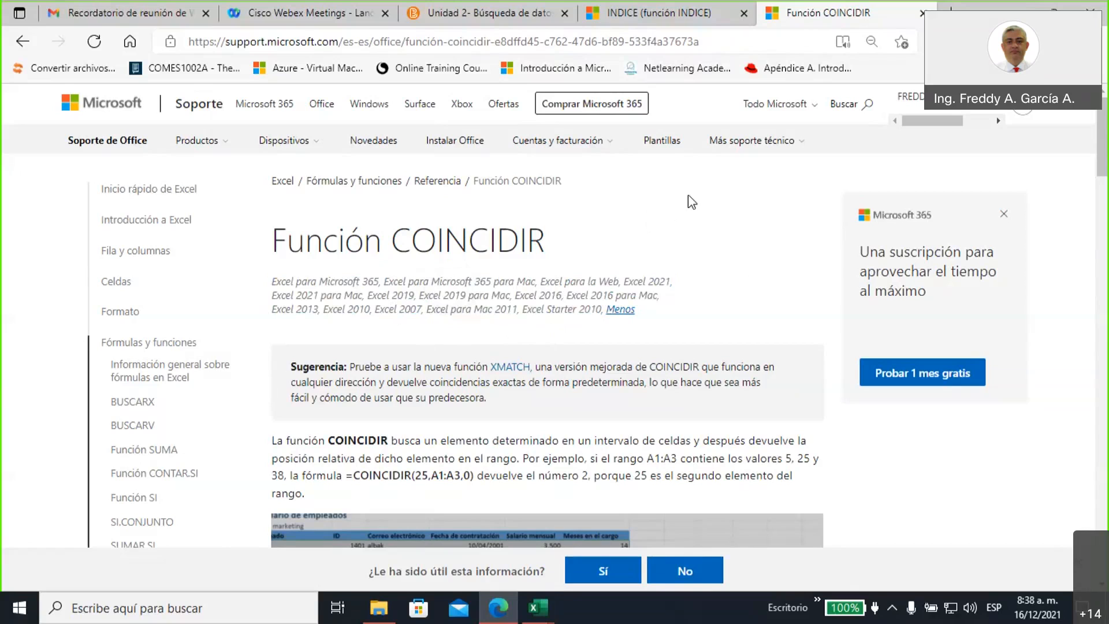
# Switch to File Explorer and open the workbook "Taller Unidad 2_ busquedas de datos" from the "unidad 2" course folder
pyautogui.click(690, 19)
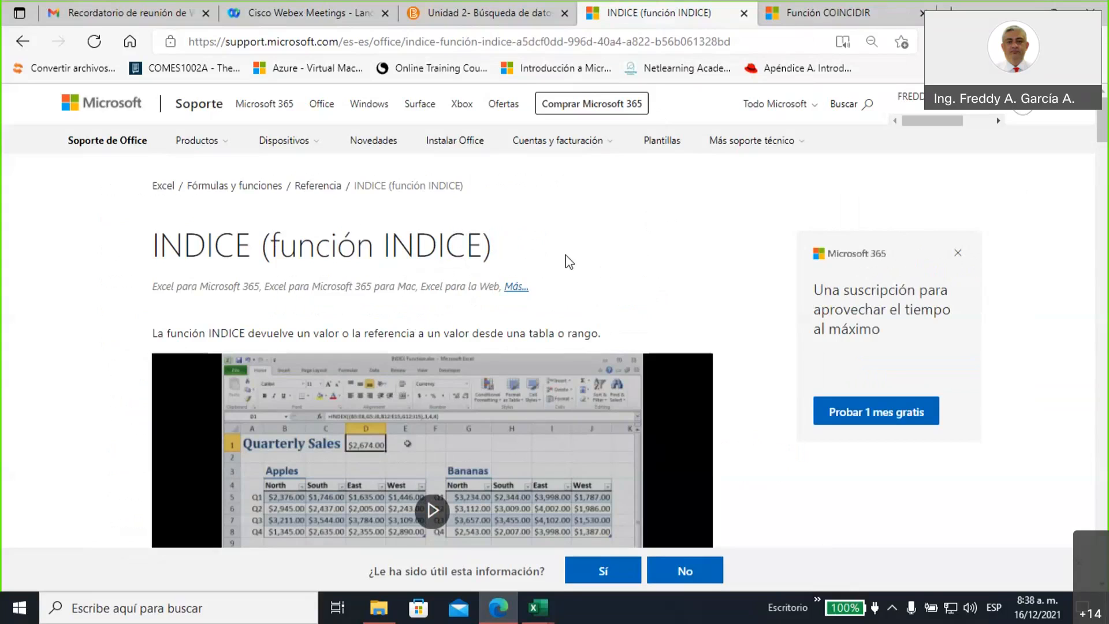
pyautogui.click(543, 613)
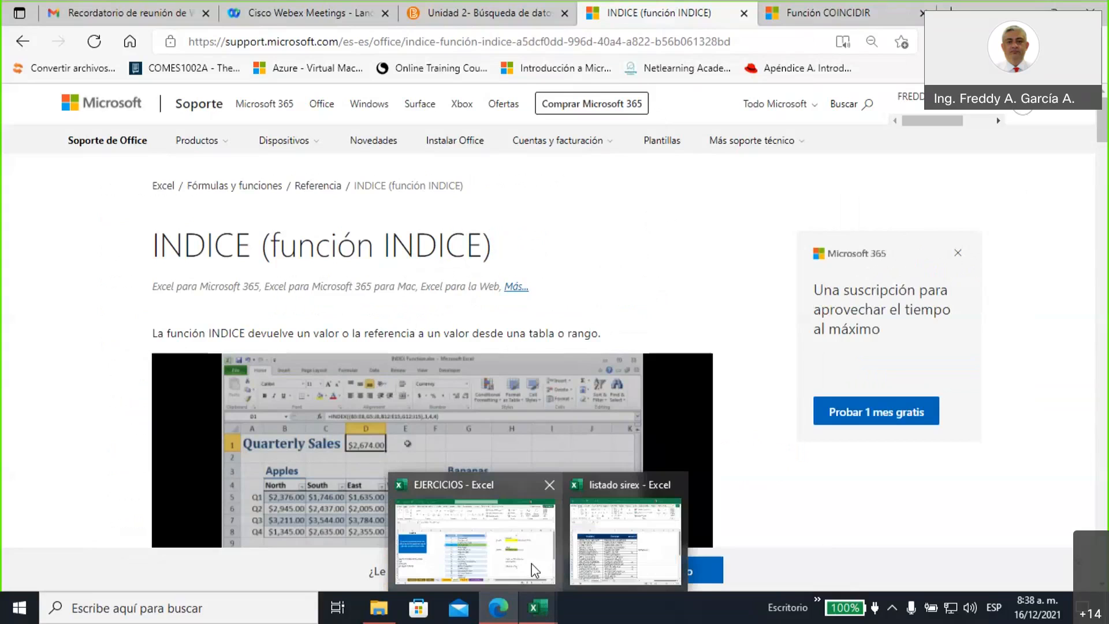
pyautogui.click(535, 572)
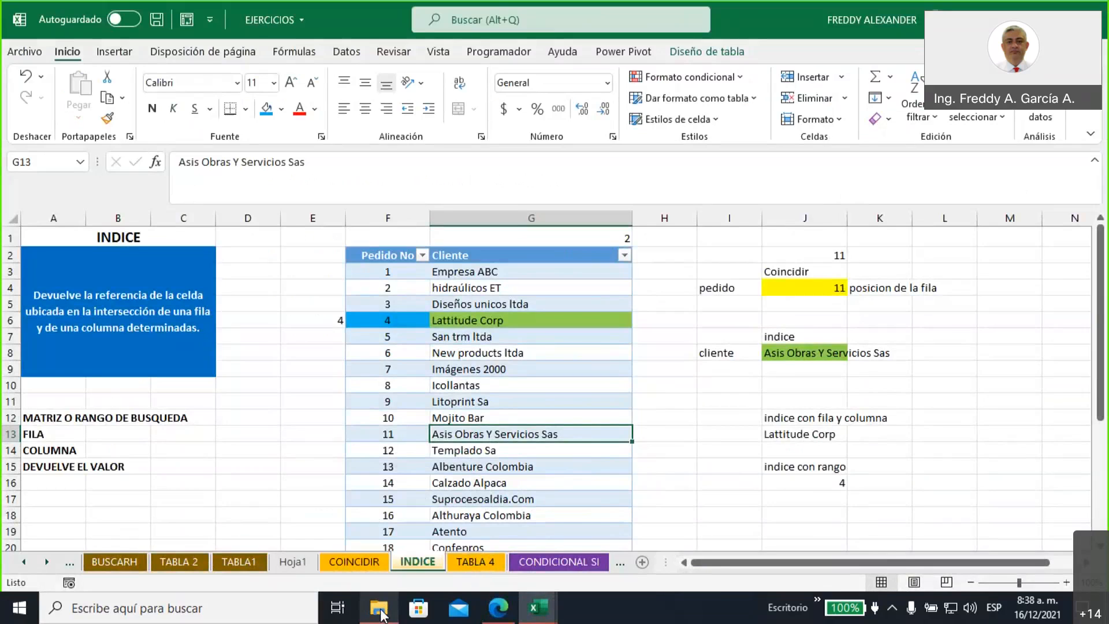
pyautogui.click(381, 613)
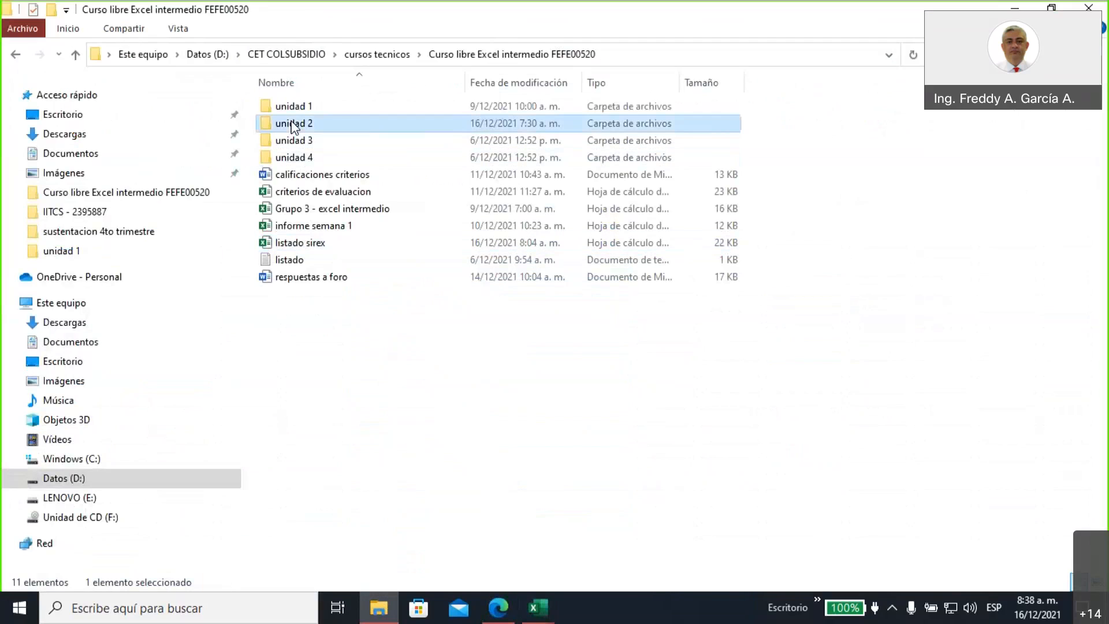
pyautogui.doubleClick(292, 121)
pyautogui.doubleClick(321, 164)
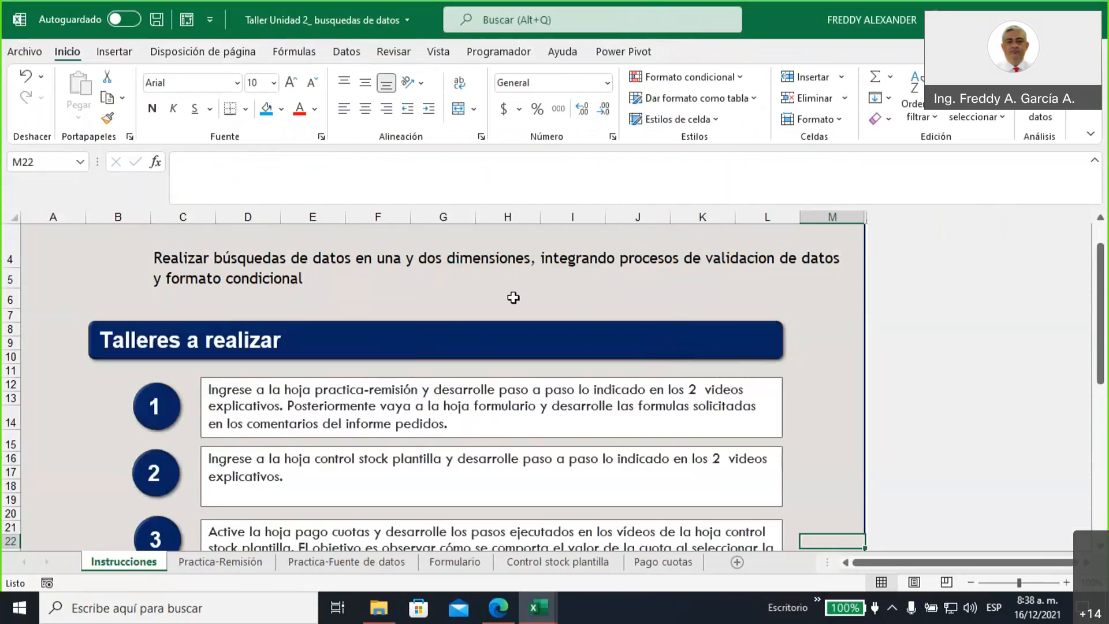
# Shrink the formula bar to one line and read the workshop objective and three tasks on the Instrucciones sheet
pyautogui.scroll(1, 513, 298)
pyautogui.scroll(1, 513, 297)
pyautogui.scroll(-1, 514, 297)
pyautogui.scroll(1, 515, 298)
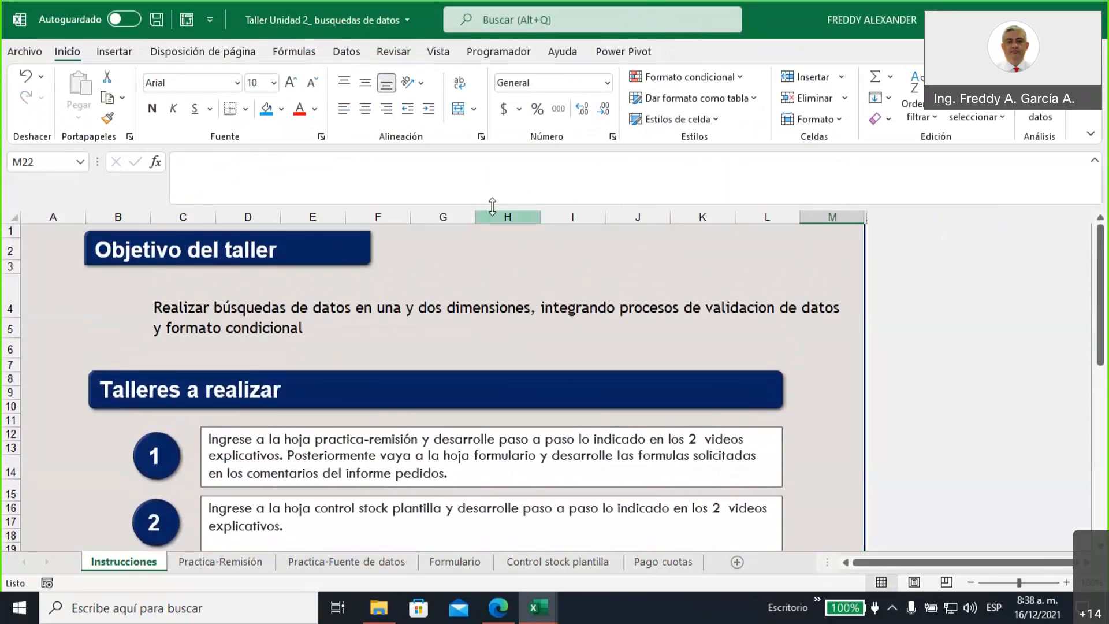
pyautogui.moveTo(494, 206); pyautogui.dragTo(497, 171)
pyautogui.scroll(-1, 520, 260)
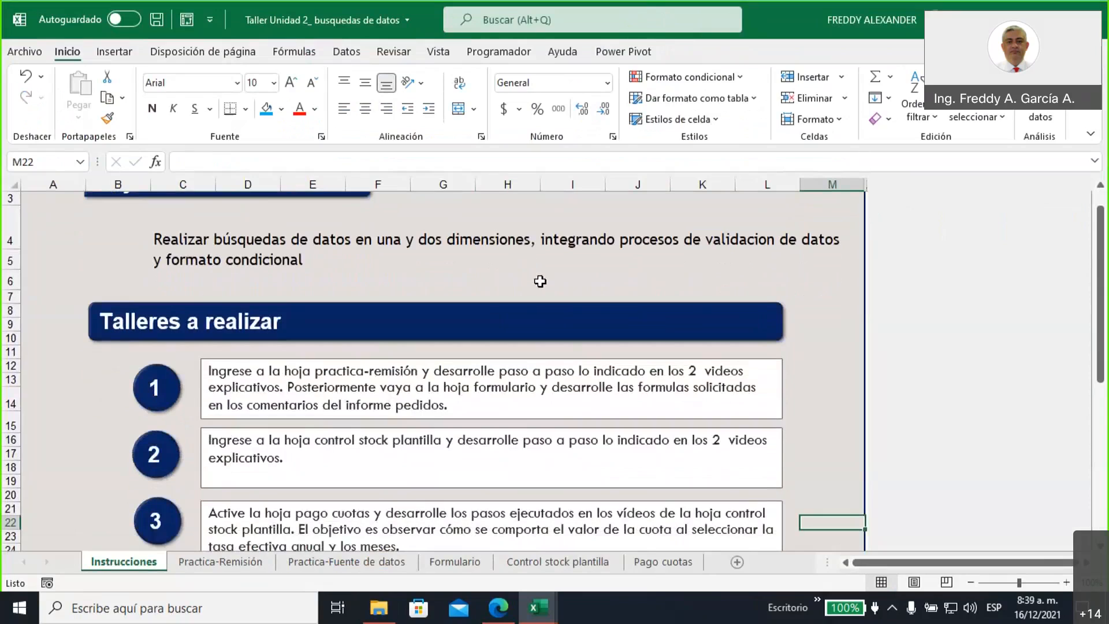
pyautogui.scroll(1, 540, 280)
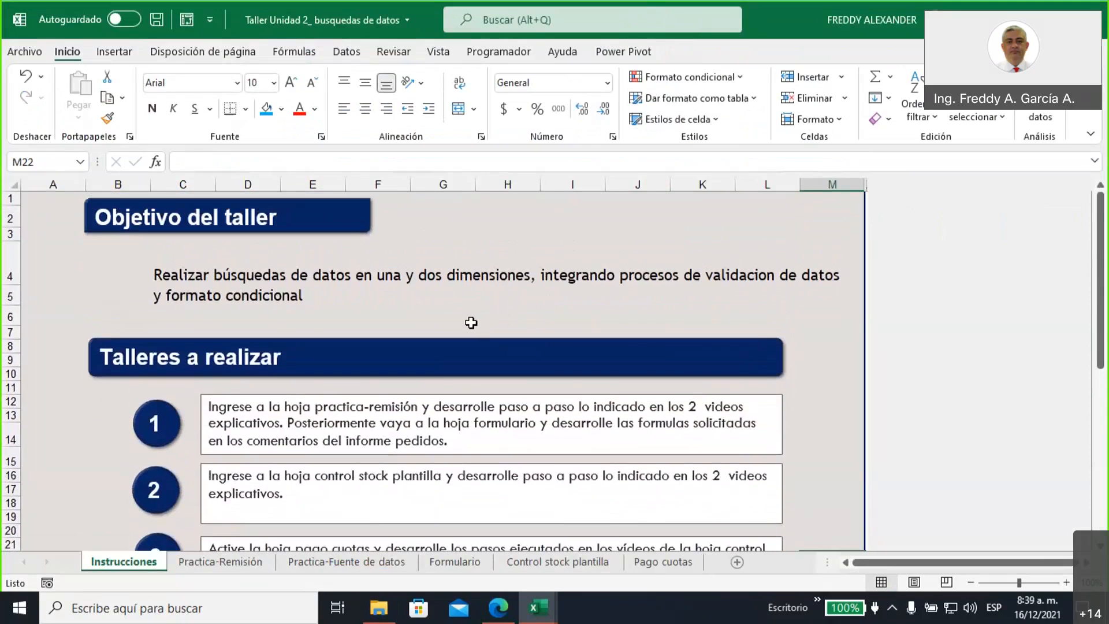
pyautogui.scroll(-2, 471, 323)
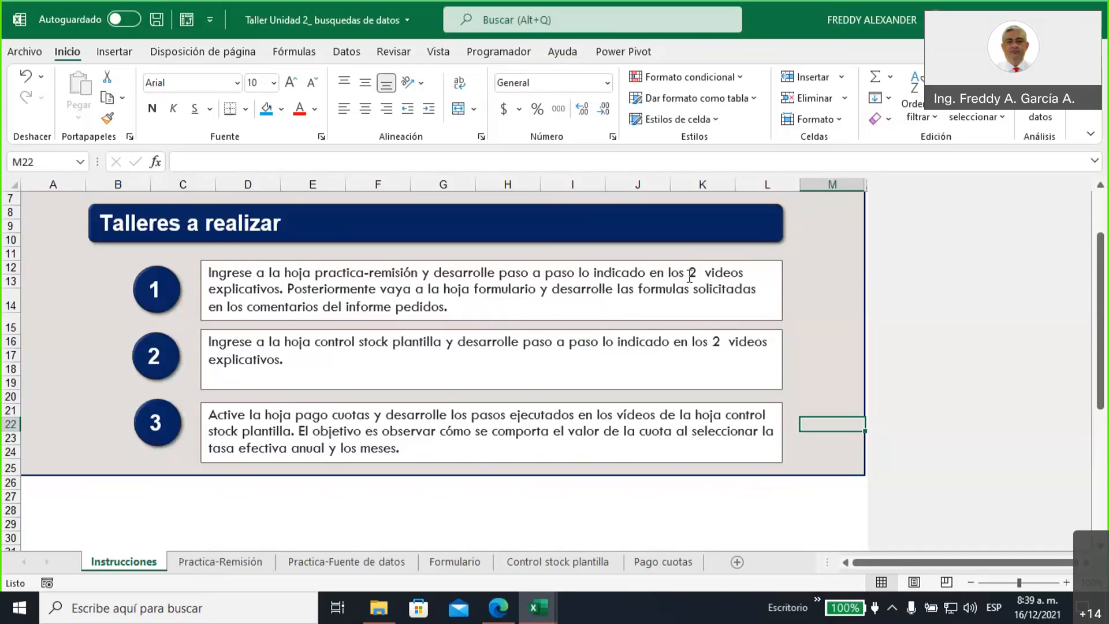
# Open the Practica-Remisión sheet and examine the remission form and the Video1 and Video2 links below it
pyautogui.click(221, 563)
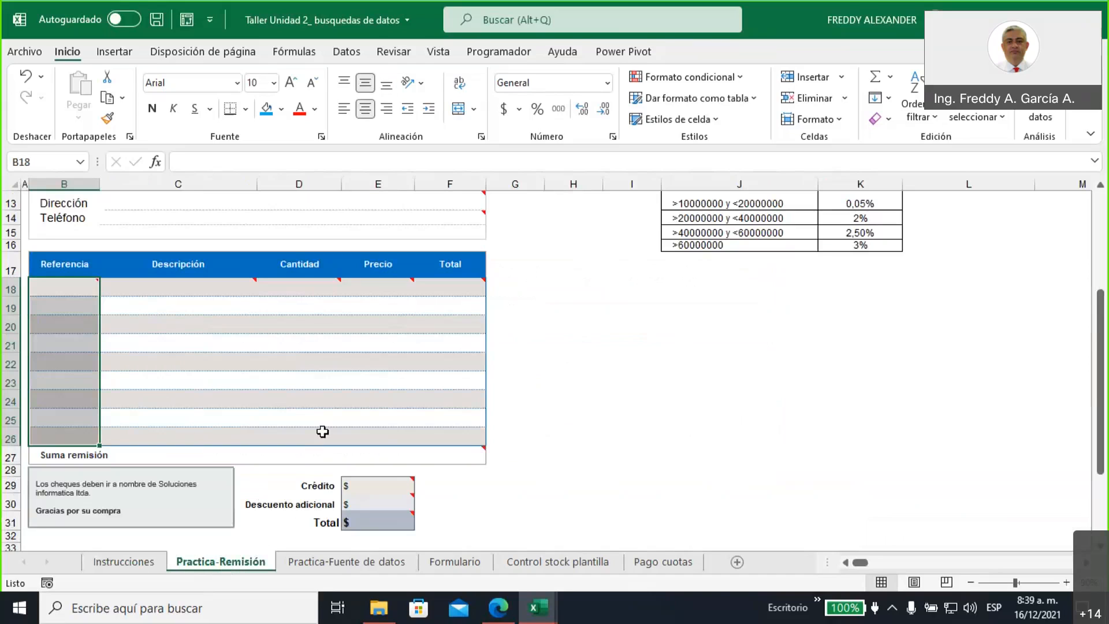
pyautogui.scroll(-4, 323, 431)
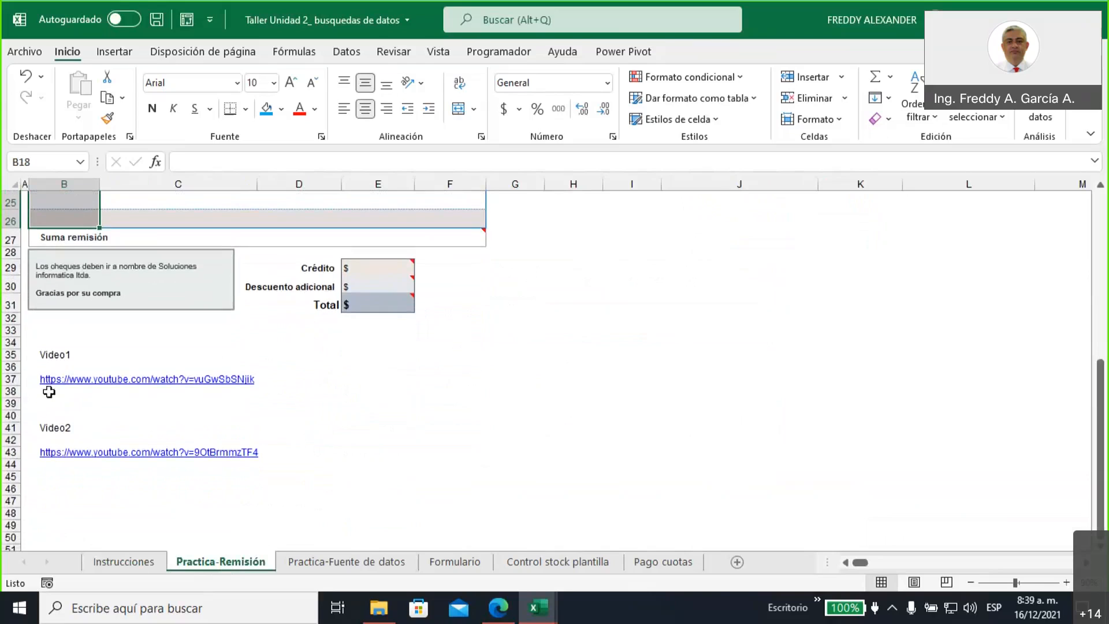
pyautogui.click(42, 355)
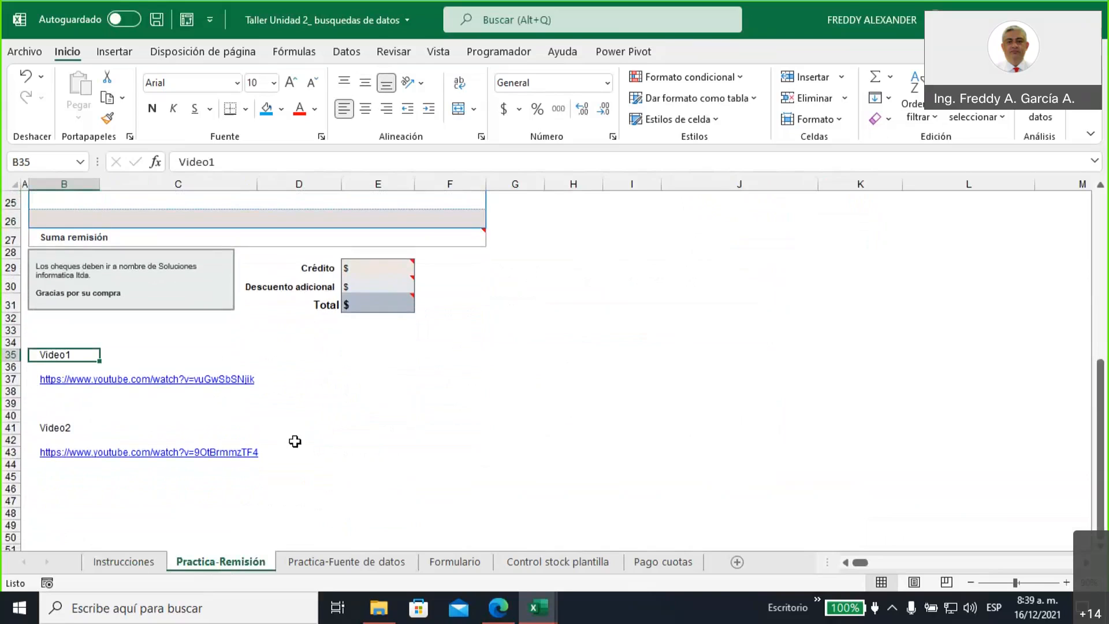
pyautogui.click(38, 428)
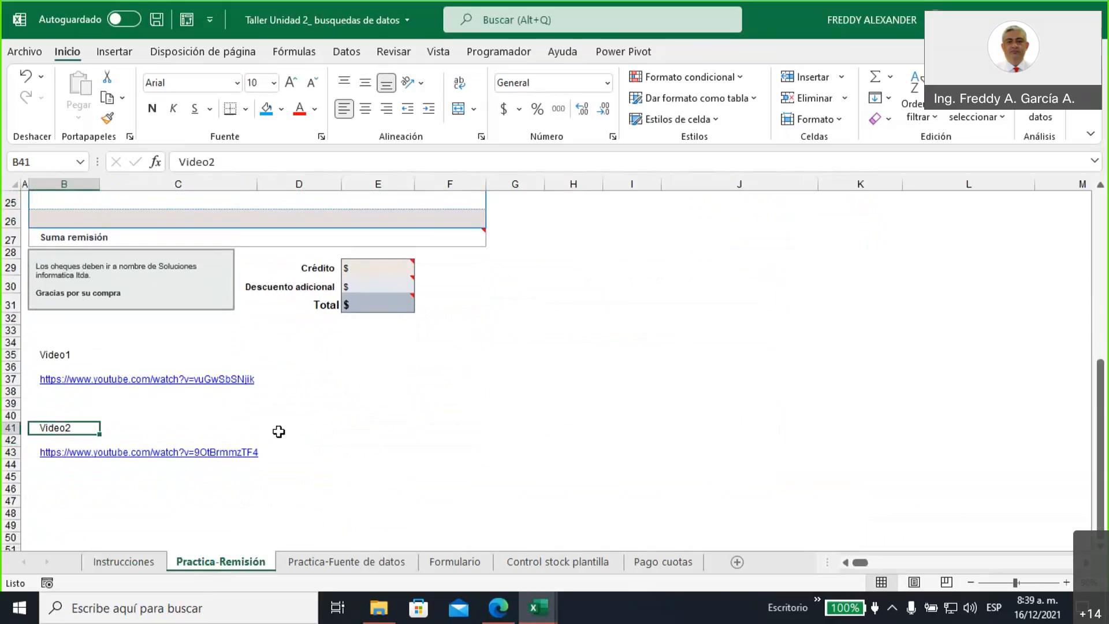
pyautogui.scroll(4, 333, 444)
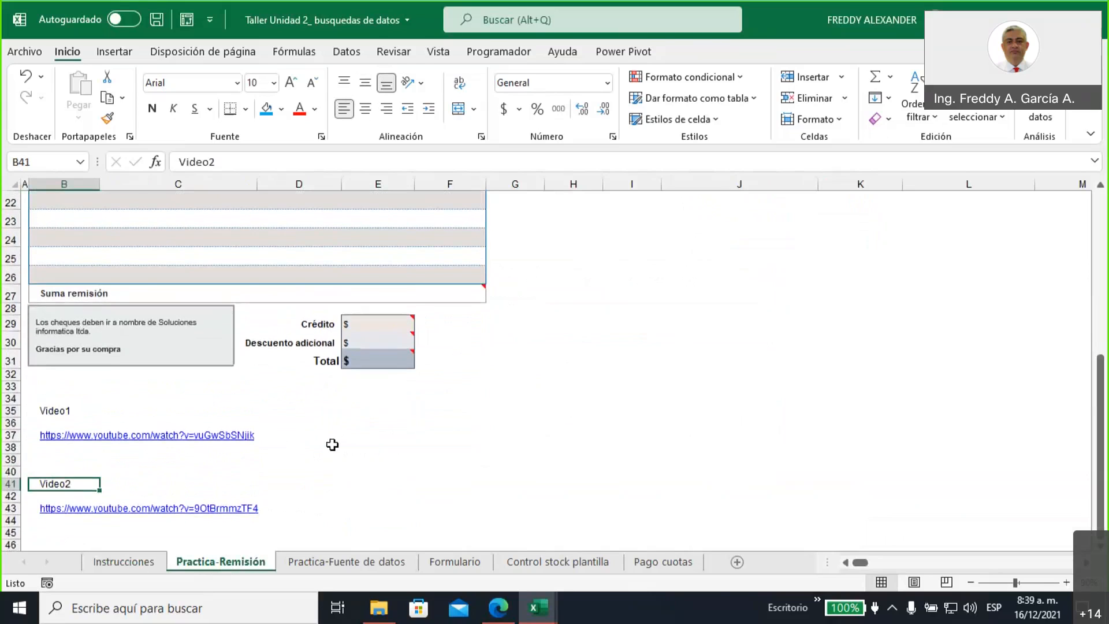
pyautogui.scroll(4, 387, 378)
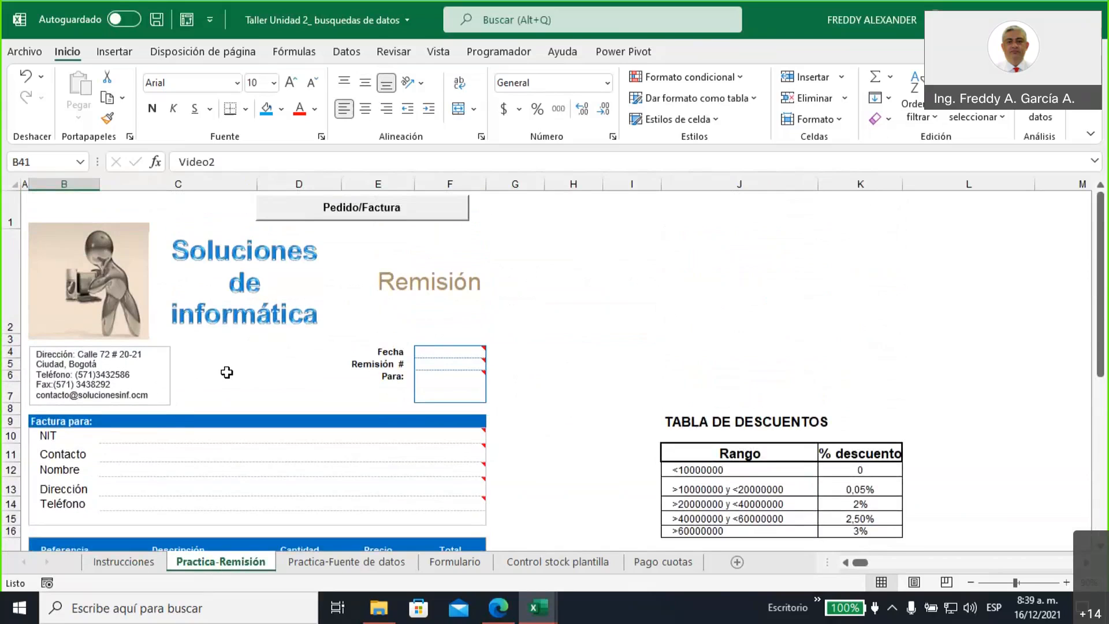
pyautogui.scroll(-2, 224, 370)
pyautogui.scroll(2, 224, 370)
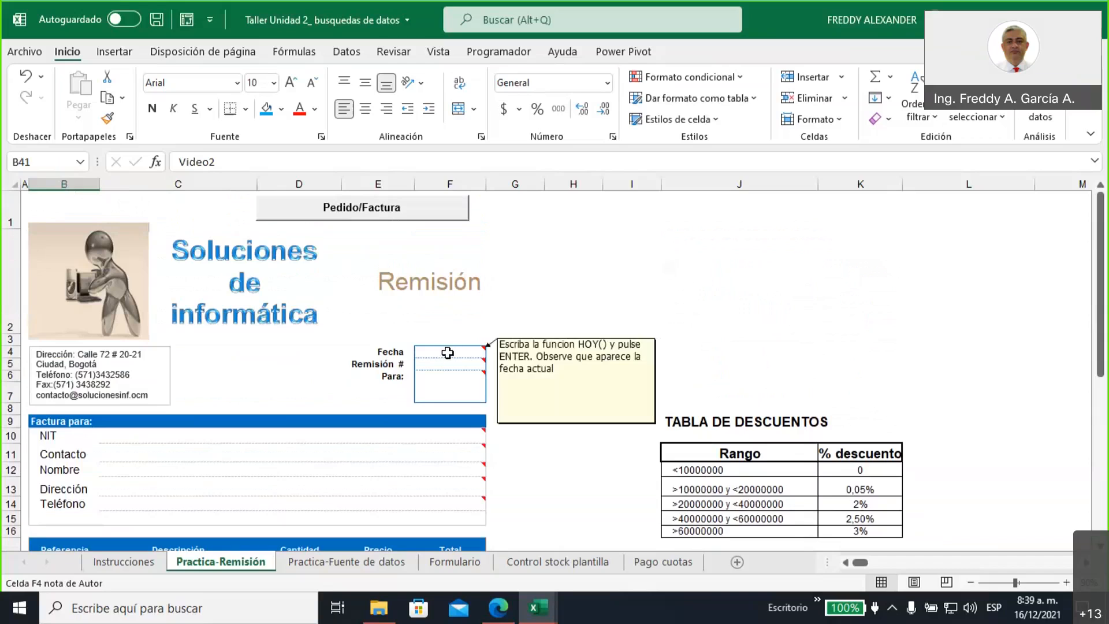
# Enter the formula =HOY() in the Fecha cell F4 of the remission form
pyautogui.moveTo(439, 353)
pyautogui.click(431, 355)
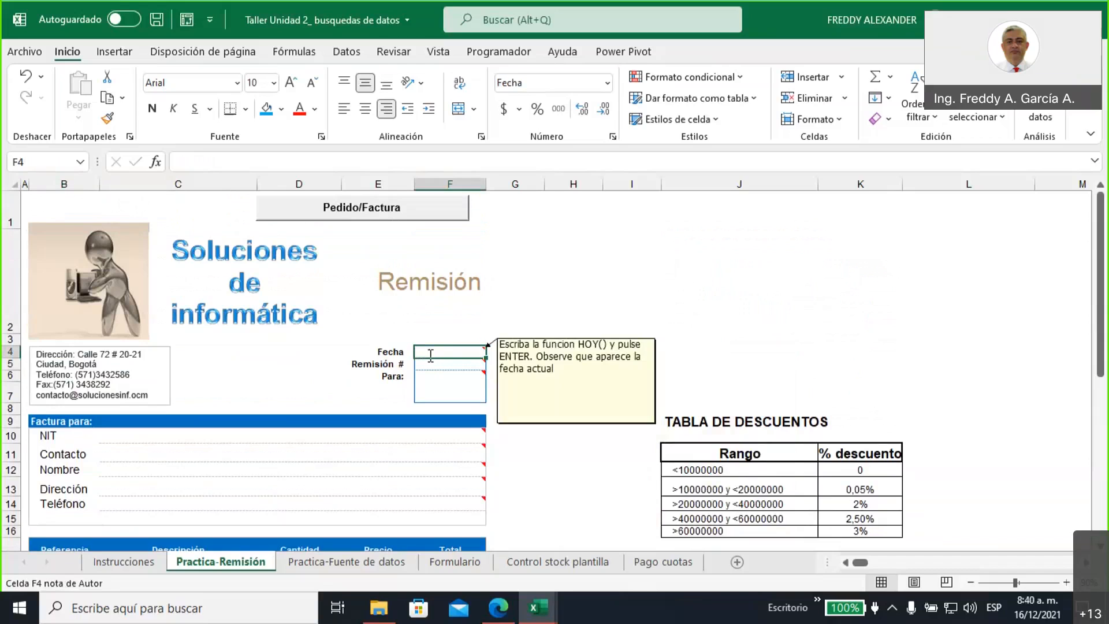
pyautogui.write('=hoy')
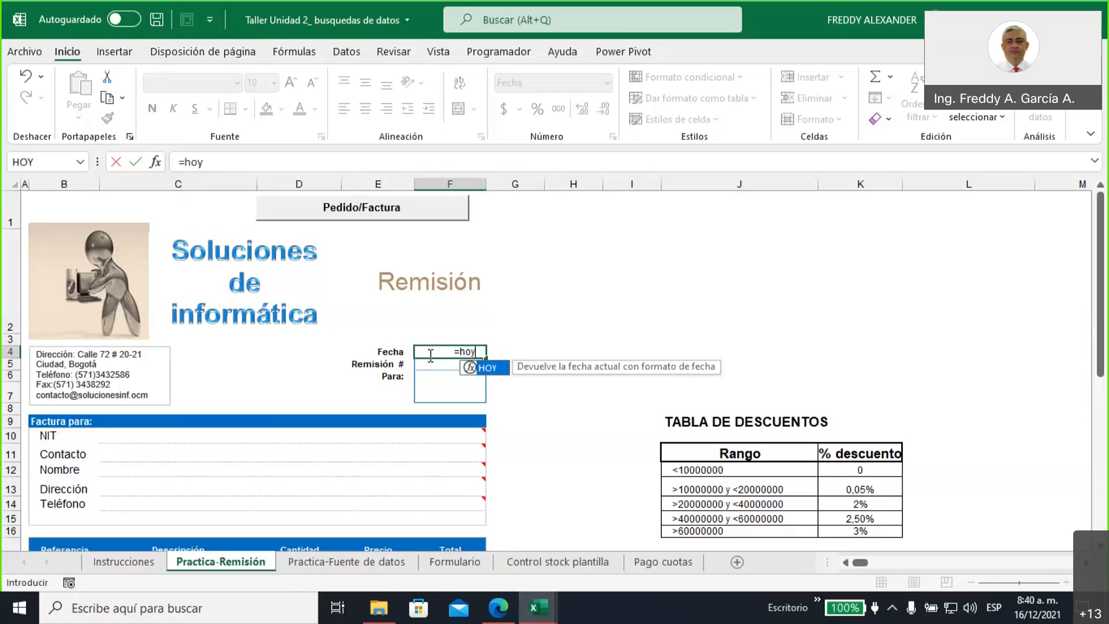
pyautogui.doubleClick(485, 370)
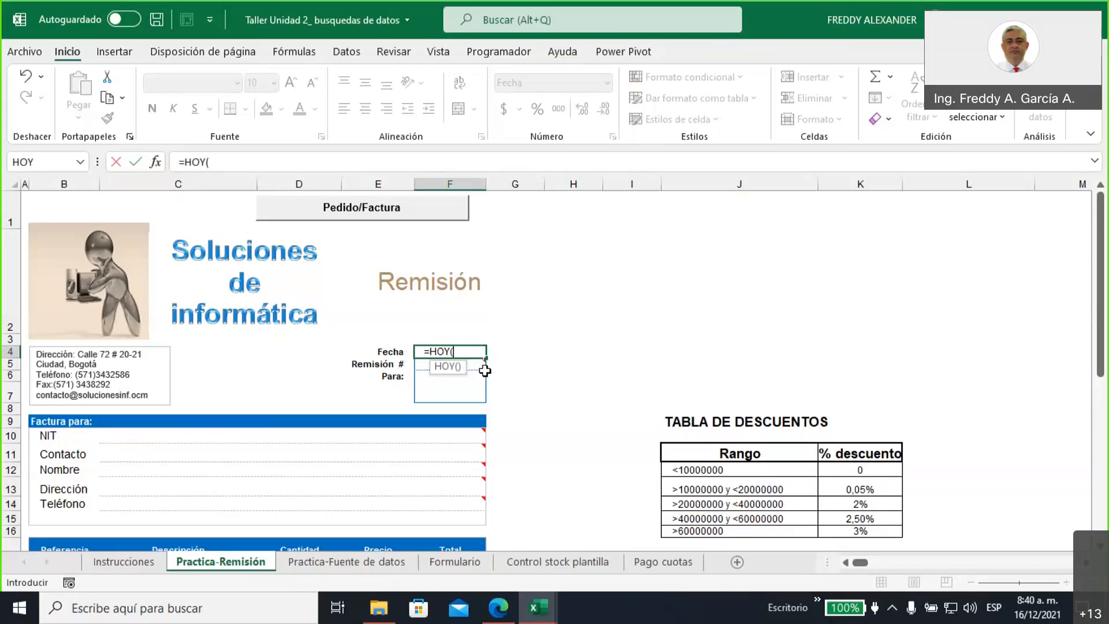
pyautogui.moveTo(465, 351)
pyautogui.write(')')
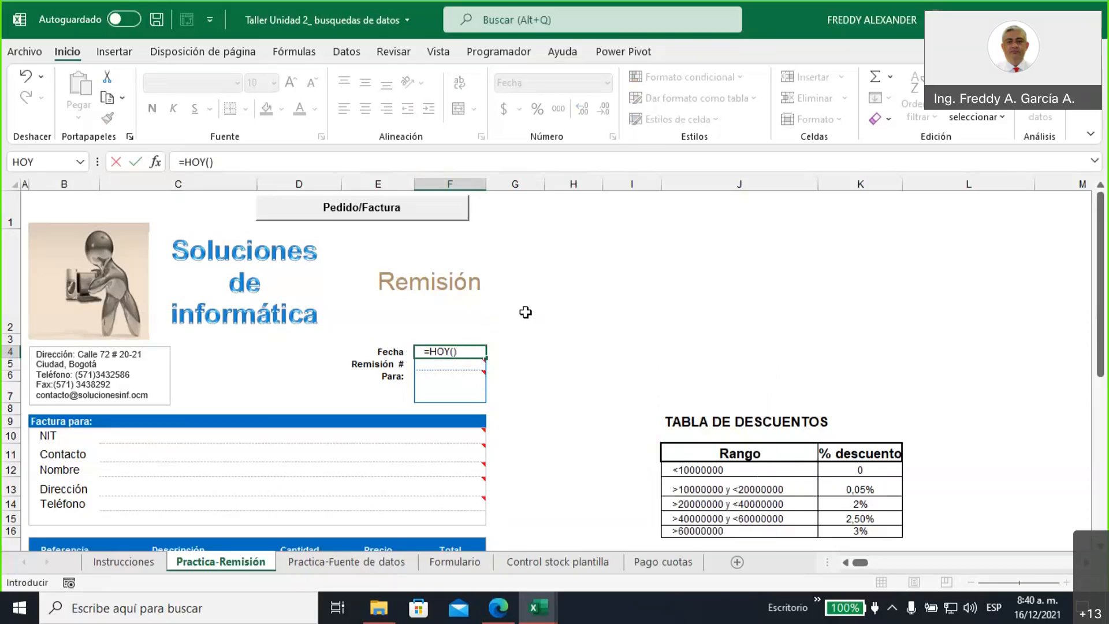
pyautogui.press('Return')
pyautogui.press('Up')
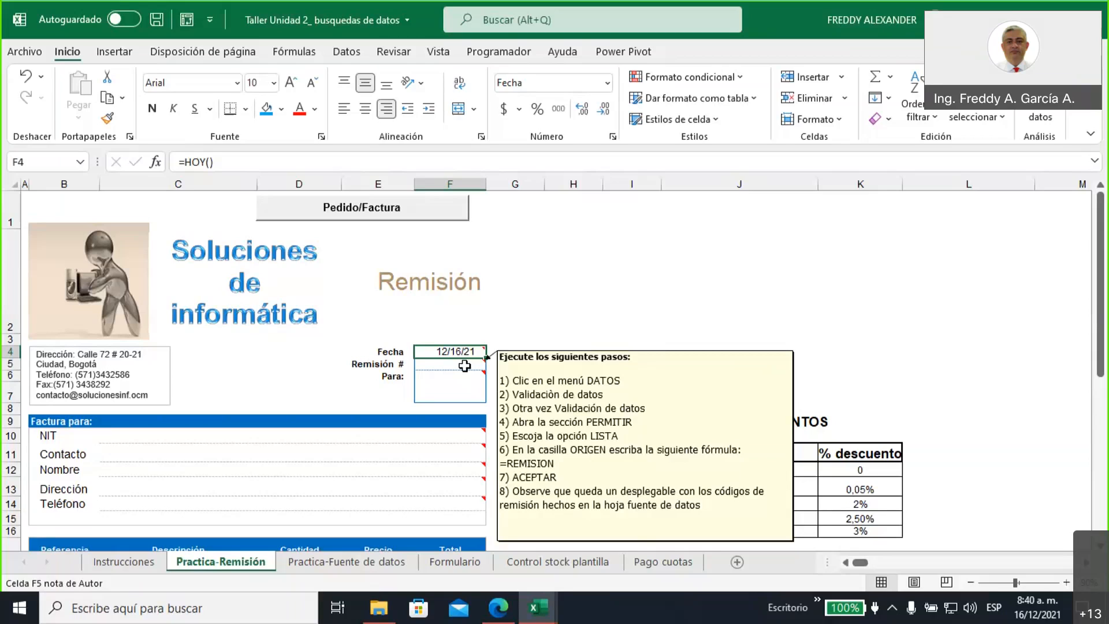
# Examine the discount table J11:K16 and the rest of the remission form down to the video links
pyautogui.click(602, 316)
pyautogui.scroll(-3, 606, 316)
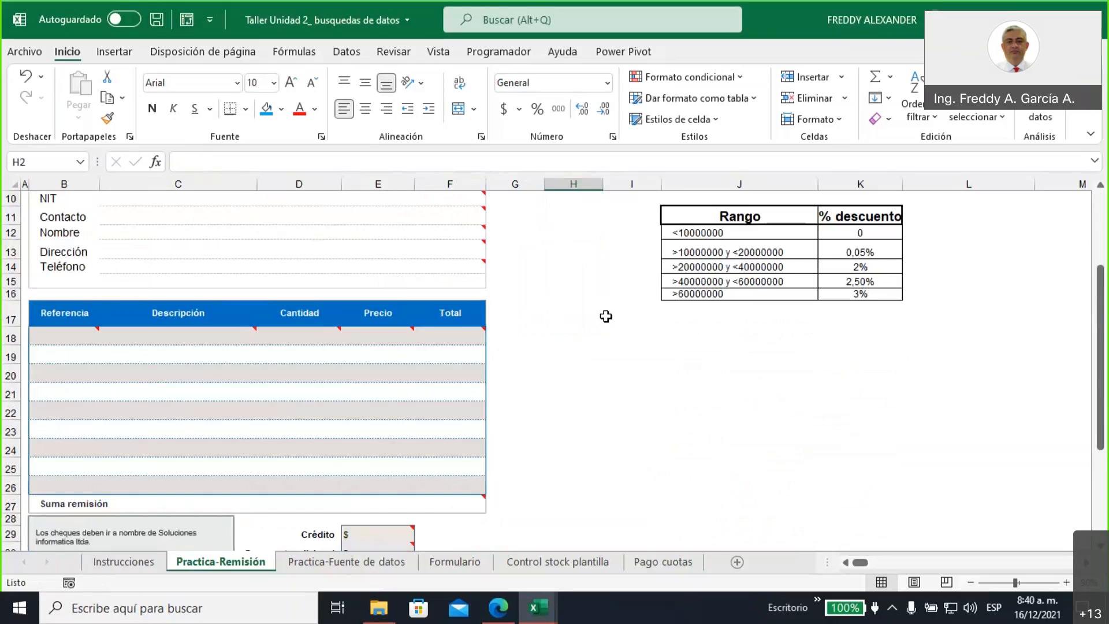
pyautogui.scroll(3, 606, 316)
pyautogui.moveTo(716, 262); pyautogui.dragTo(842, 343)
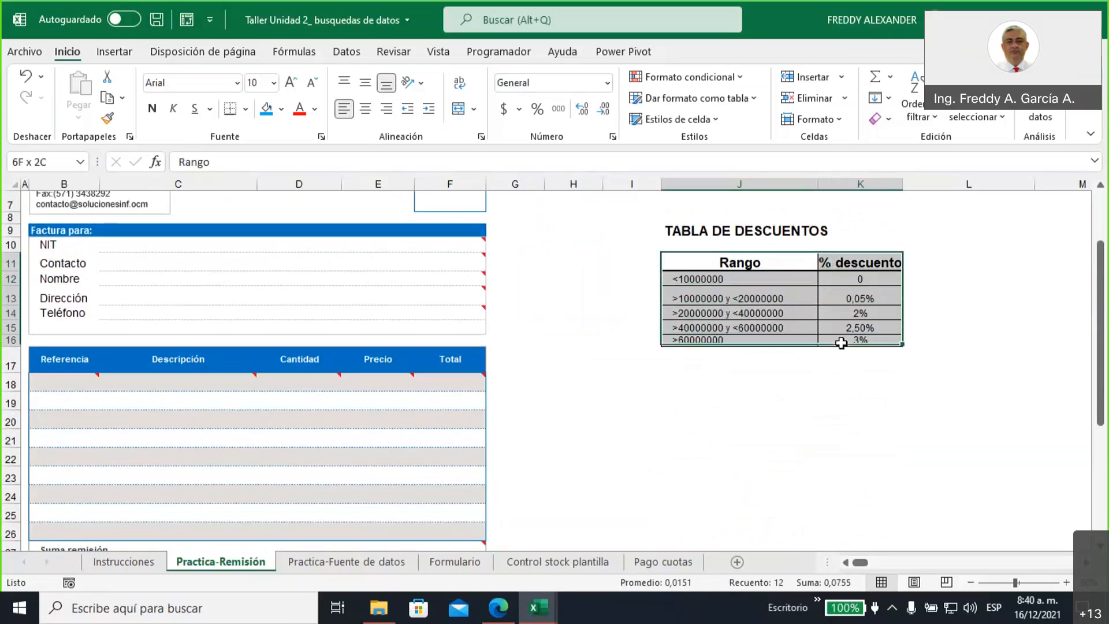
pyautogui.scroll(-5, 605, 398)
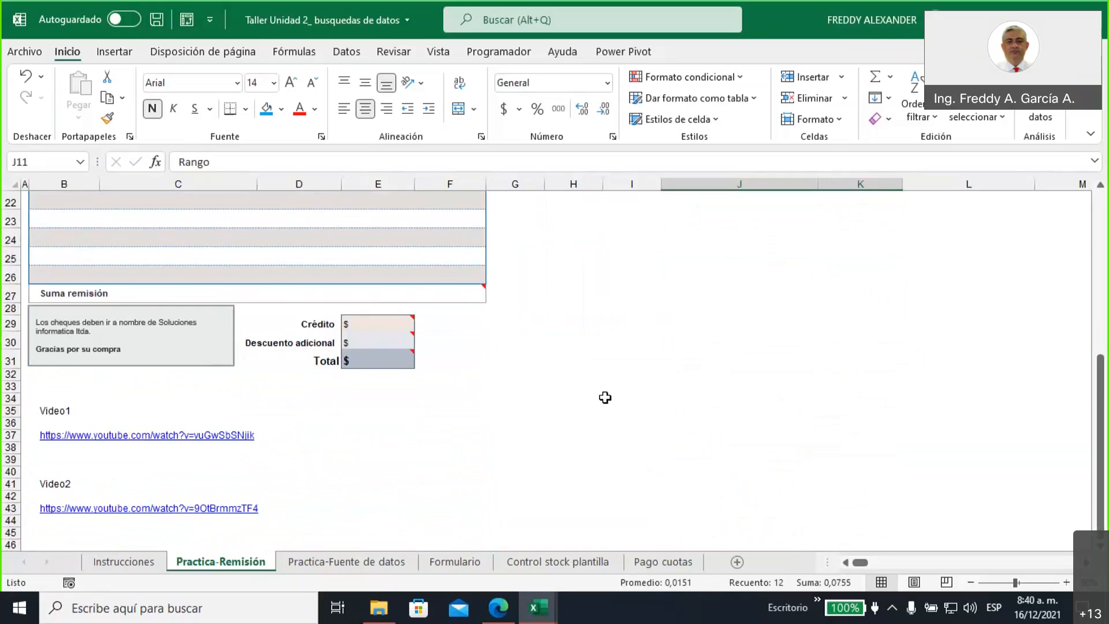
pyautogui.scroll(-2, 604, 398)
pyautogui.scroll(9, 604, 396)
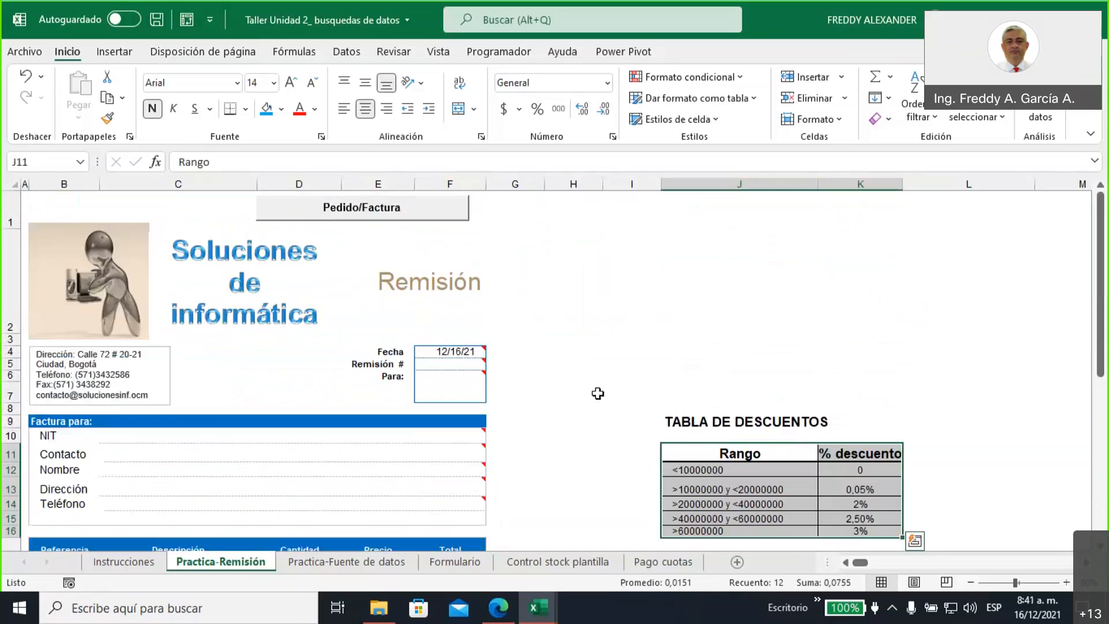
# Examine the NIT, Contacto, Nombre, Dirección and Teléfono cells C10:C14 of the remission form and their formula notes
pyautogui.click(360, 440)
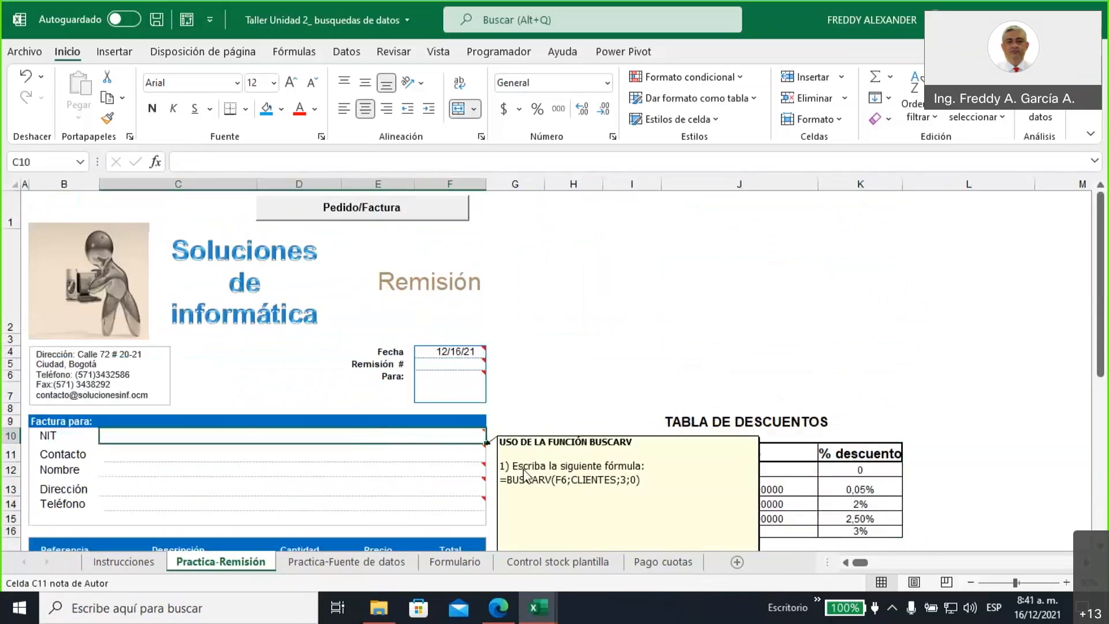
pyautogui.click(441, 454)
pyautogui.click(441, 472)
pyautogui.click(441, 489)
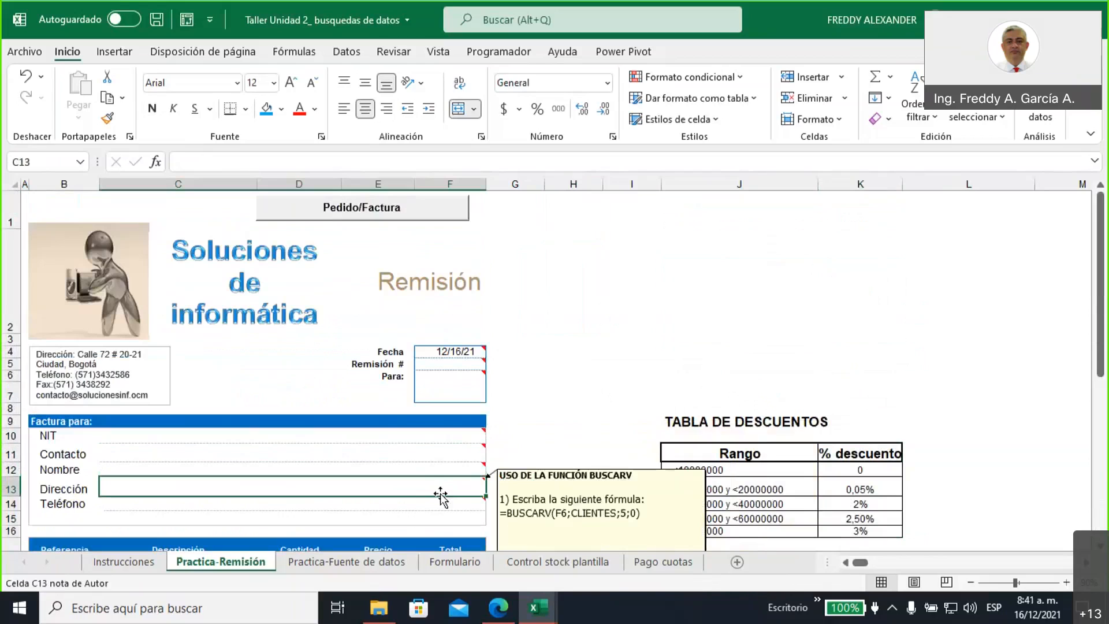
pyautogui.click(441, 507)
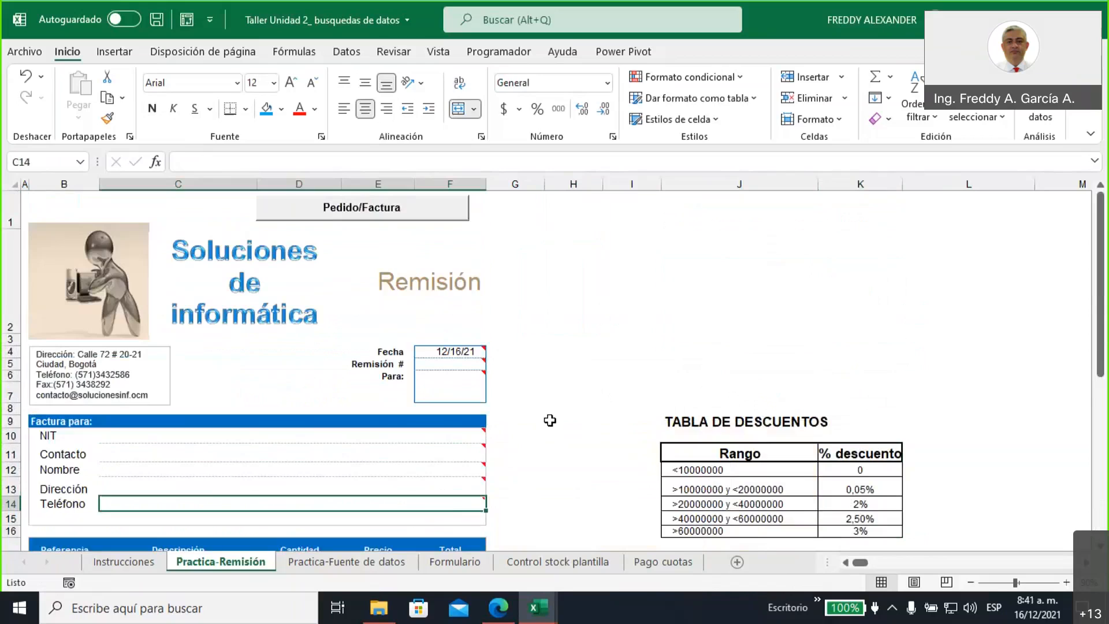
pyautogui.scroll(-1, 547, 418)
pyautogui.scroll(1, 227, 345)
pyautogui.scroll(-1, 535, 391)
pyautogui.scroll(1, 535, 391)
pyautogui.scroll(-1, 534, 391)
pyautogui.scroll(1, 525, 372)
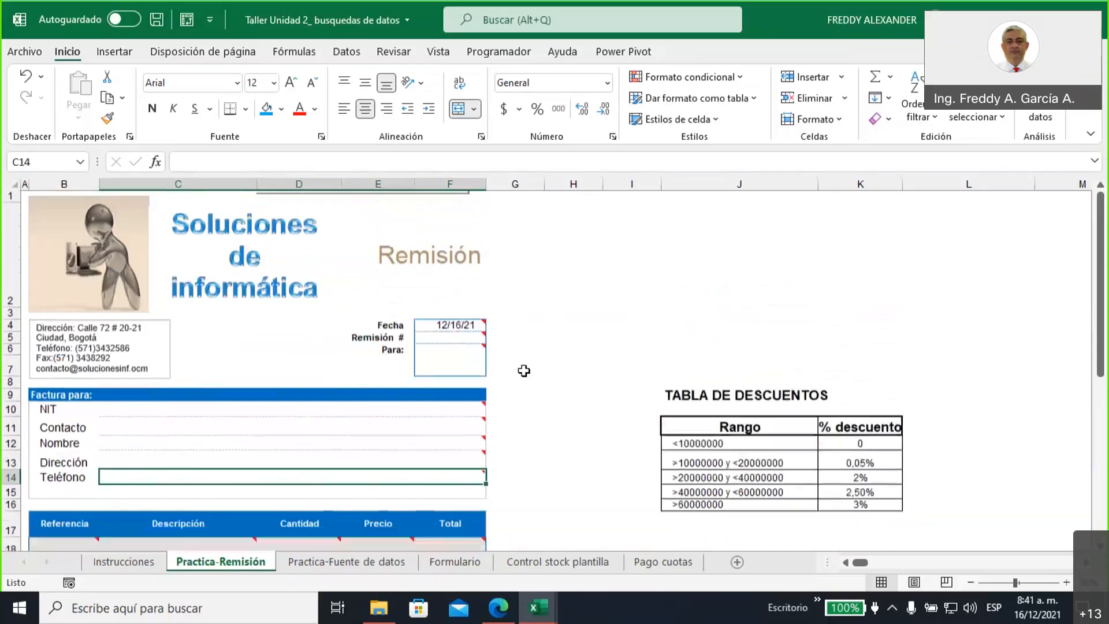
# Open the Practica-Fuente de datos sheet and examine the Datos Remisión, Precios and Clientes tables
pyautogui.click(340, 564)
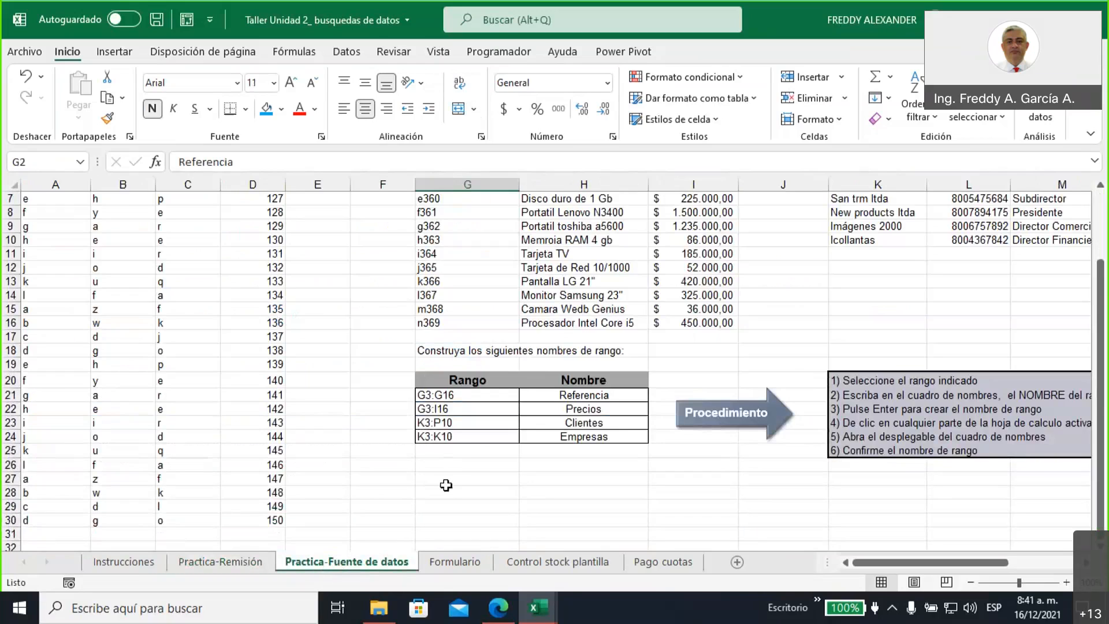
pyautogui.scroll(2, 447, 492)
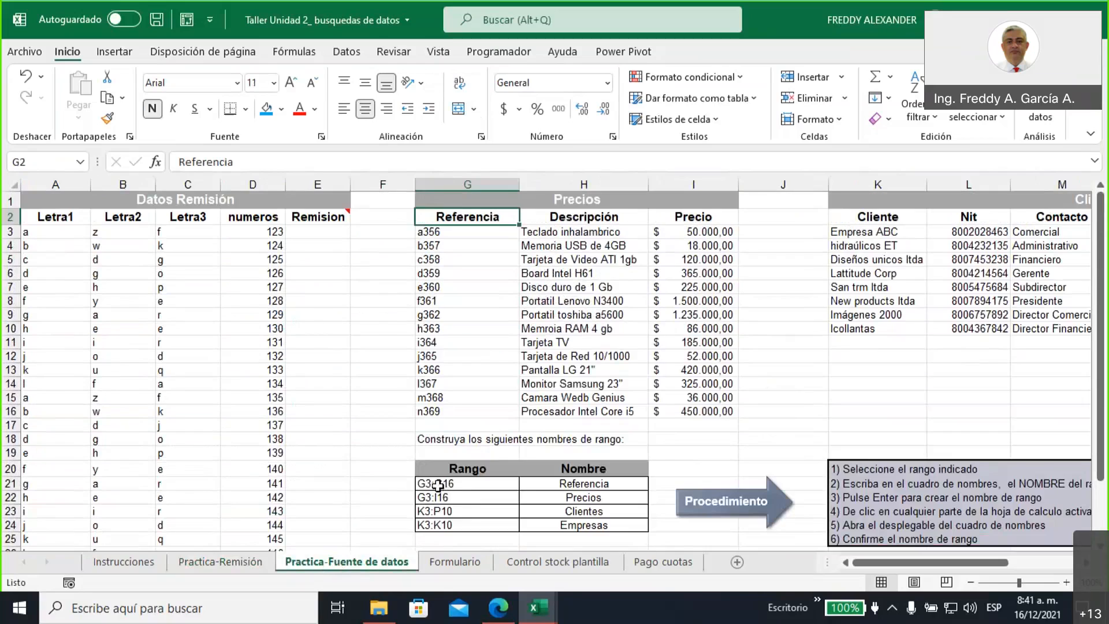
pyautogui.moveTo(68, 204); pyautogui.dragTo(289, 512)
pyautogui.moveTo(495, 203); pyautogui.dragTo(632, 413)
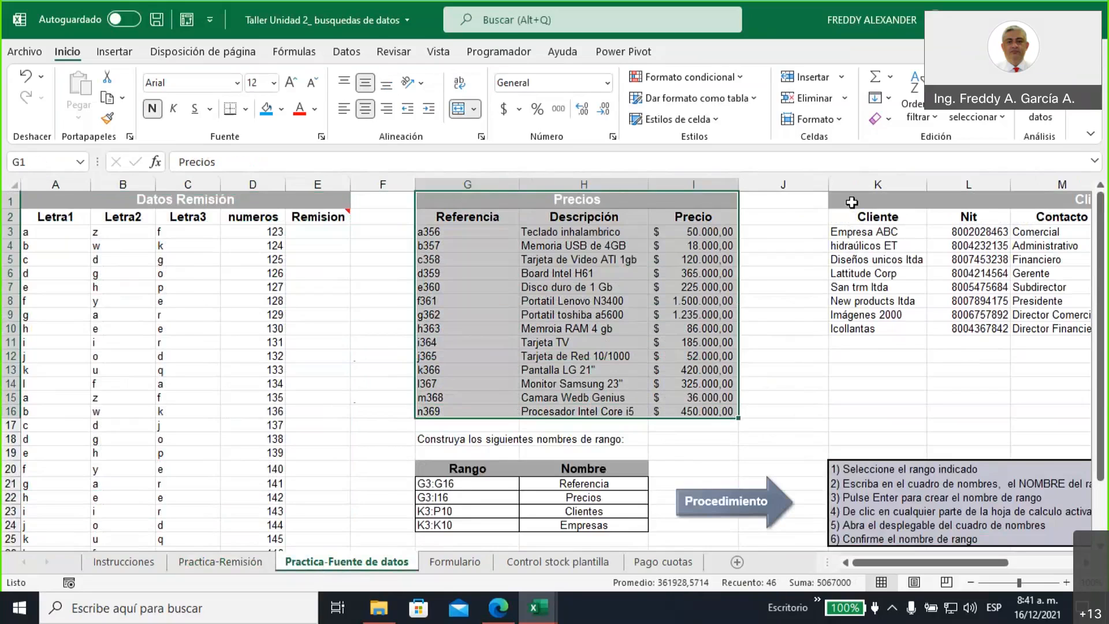
pyautogui.click(854, 202)
pyautogui.moveTo(1064, 202); pyautogui.dragTo(1066, 330)
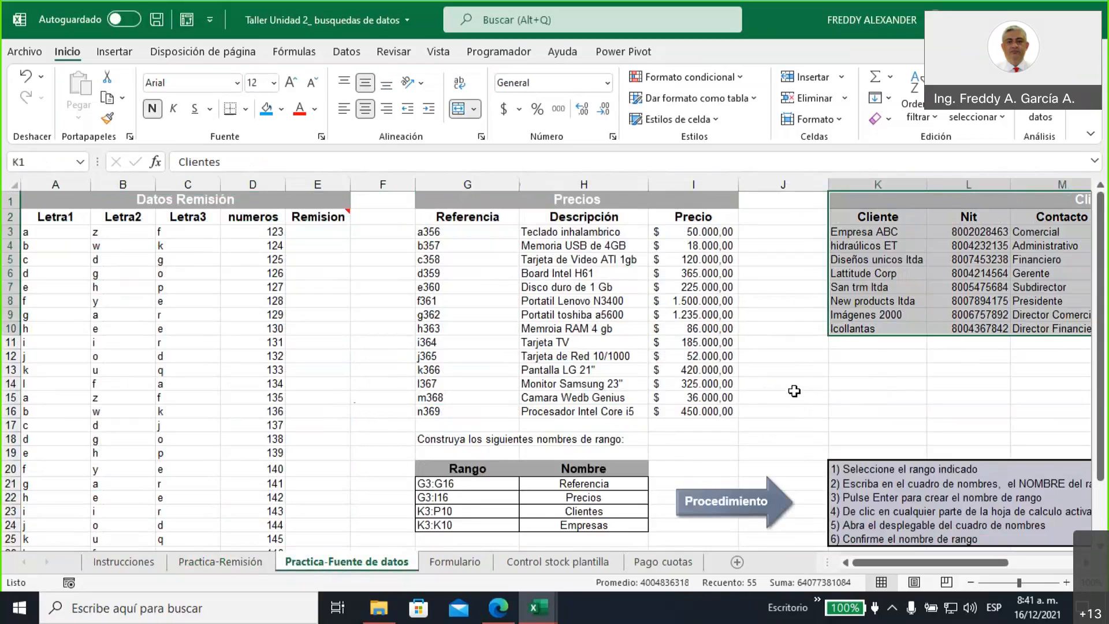
# Return to the Practica-Remisión sheet and read the notes on the Nombre cell C12 and the Para cell F6
pyautogui.click(253, 565)
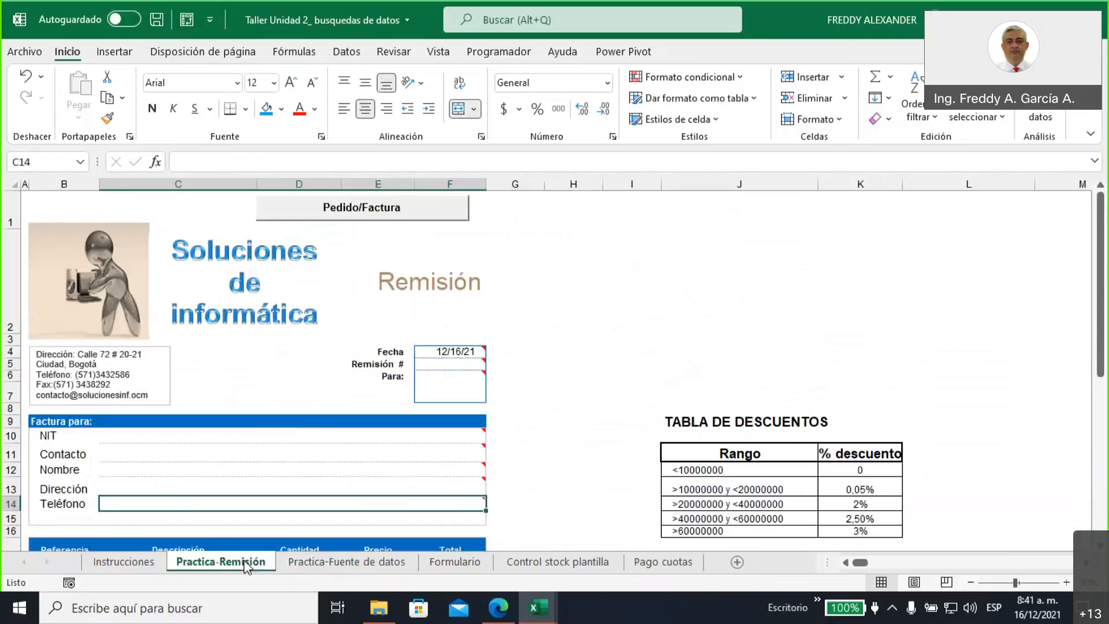
pyautogui.scroll(-1, 297, 423)
pyautogui.scroll(-1, 297, 423)
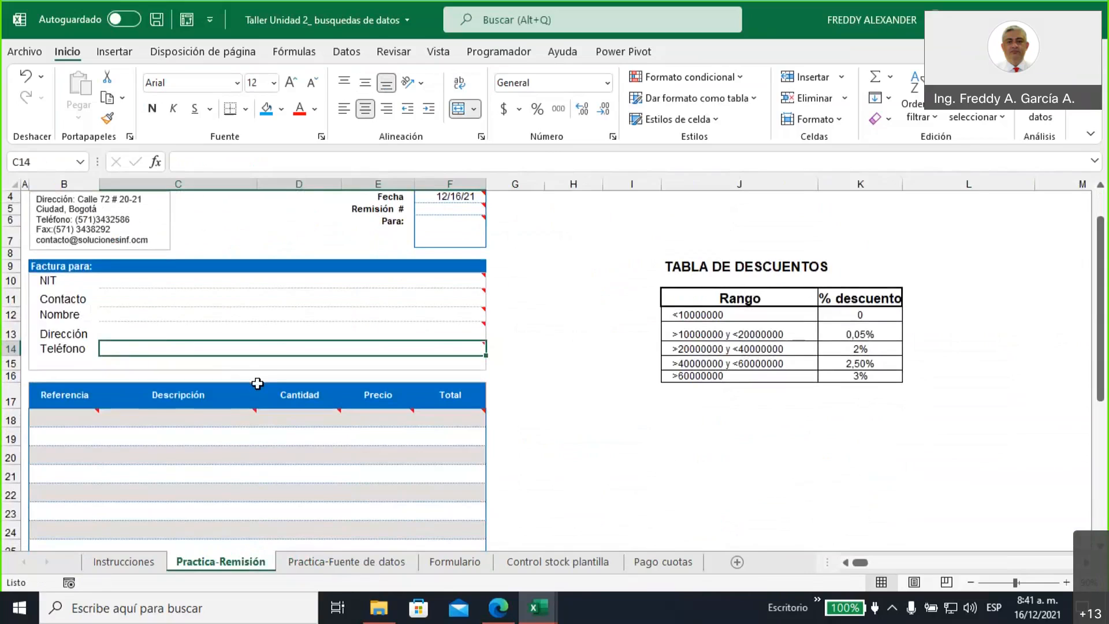
pyautogui.click(225, 315)
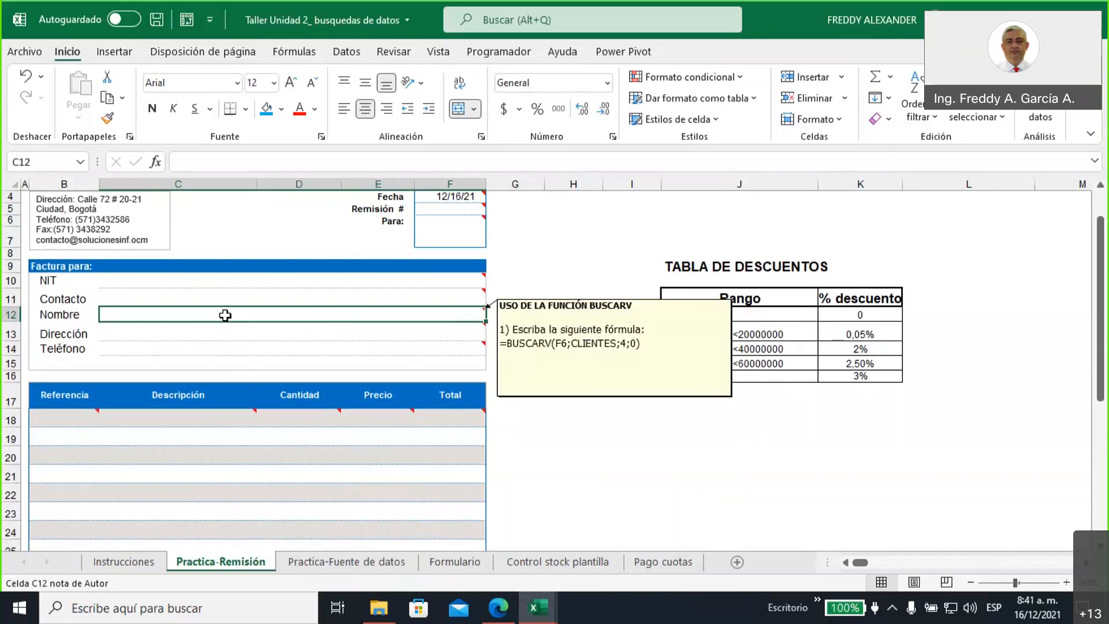
pyautogui.click(424, 240)
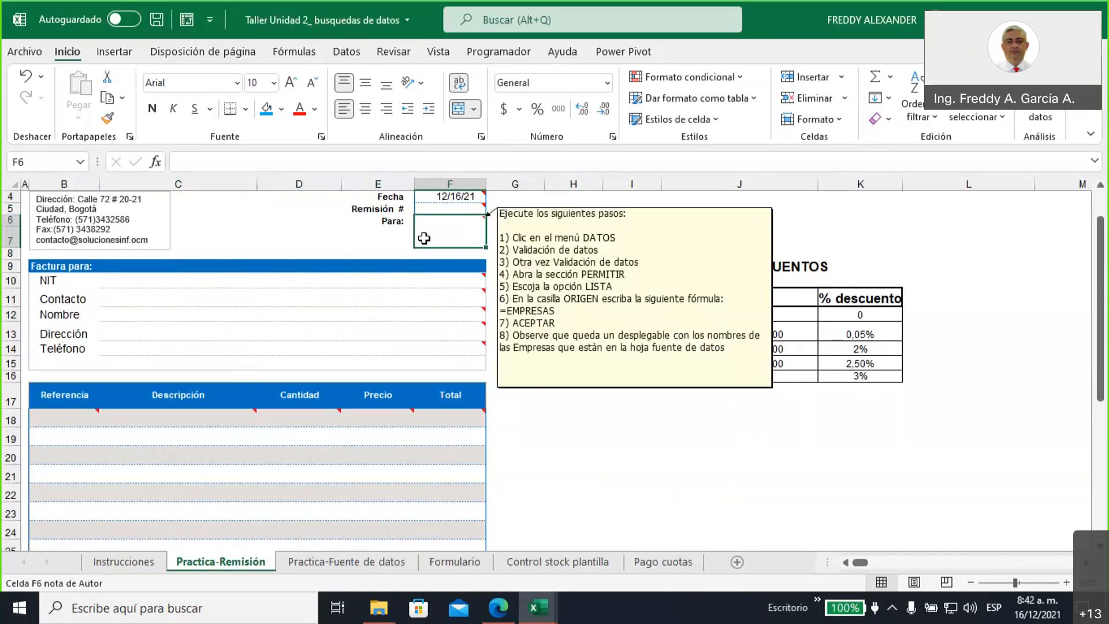
pyautogui.click(149, 315)
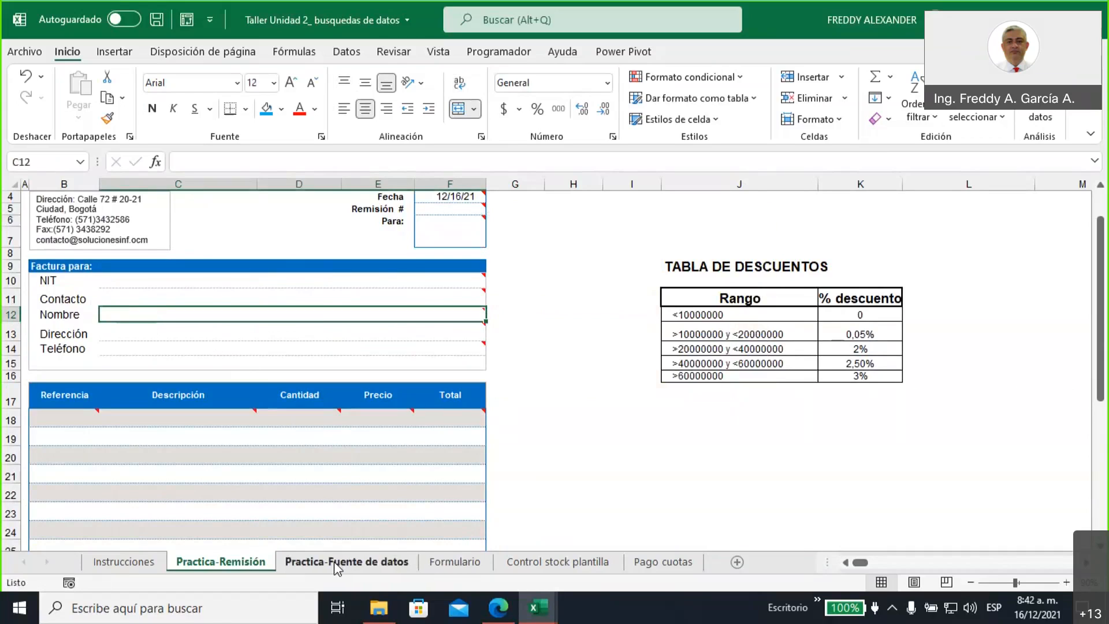
# On the Practica-Fuente de datos sheet, review the Cliente, Nit, Contacto and Nombre columns of the Clientes table in order
pyautogui.click(312, 561)
pyautogui.moveTo(883, 564); pyautogui.dragTo(954, 552)
pyautogui.moveTo(548, 231); pyautogui.dragTo(553, 327)
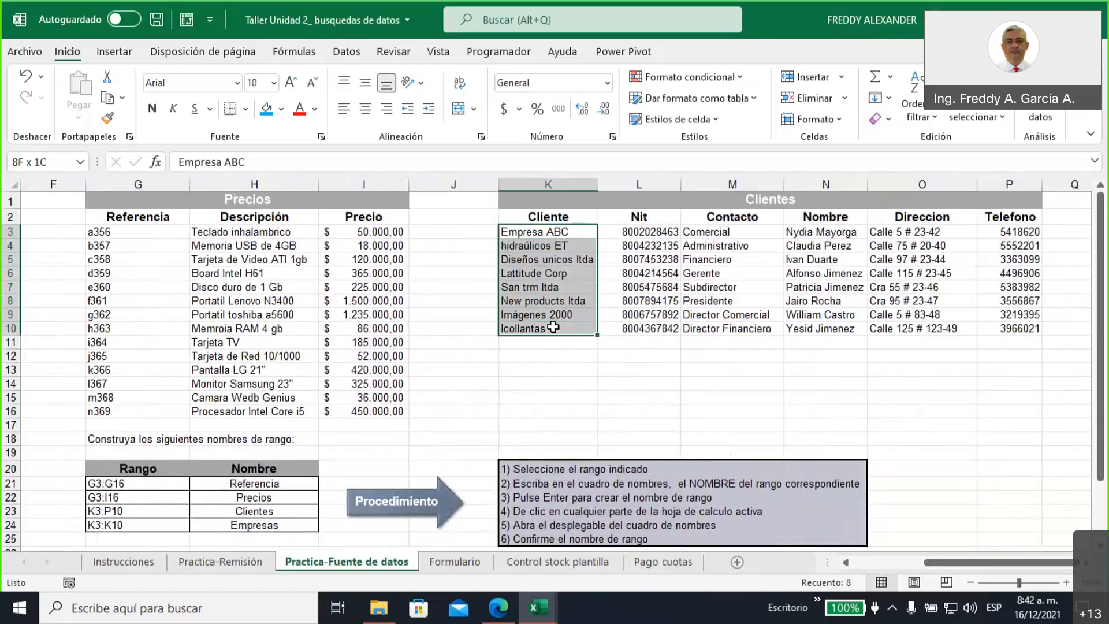
pyautogui.moveTo(653, 231); pyautogui.dragTo(659, 330)
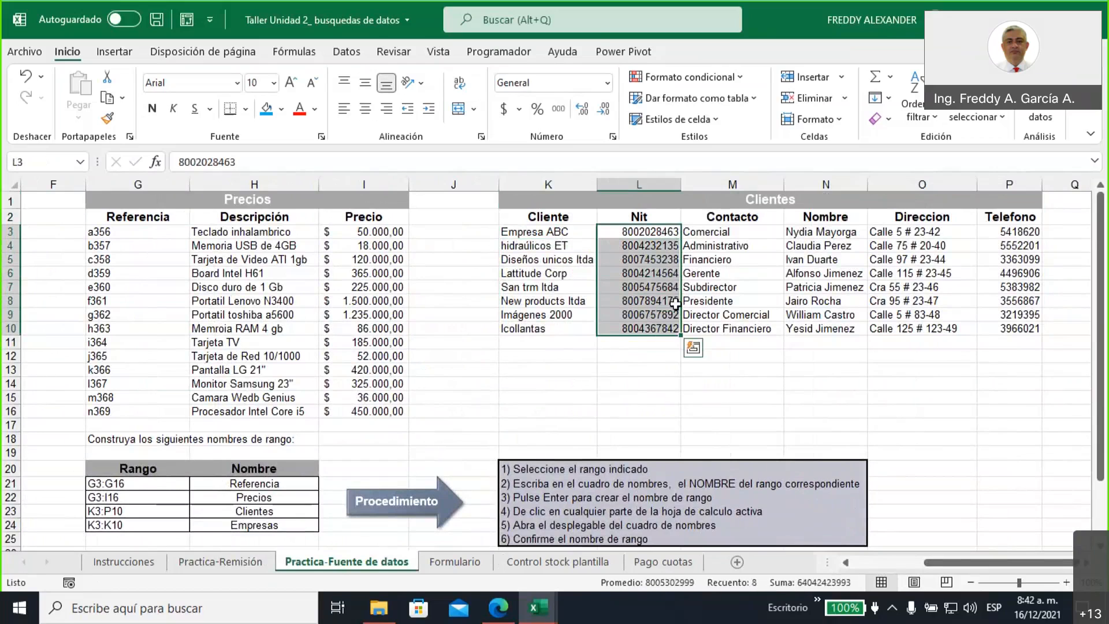
pyautogui.moveTo(696, 232); pyautogui.dragTo(705, 329)
pyautogui.moveTo(806, 234); pyautogui.dragTo(815, 330)
# Enter 4 in cell N12 below the Nombre column as its column number, and review the Nombre and Cliente data
pyautogui.click(831, 357)
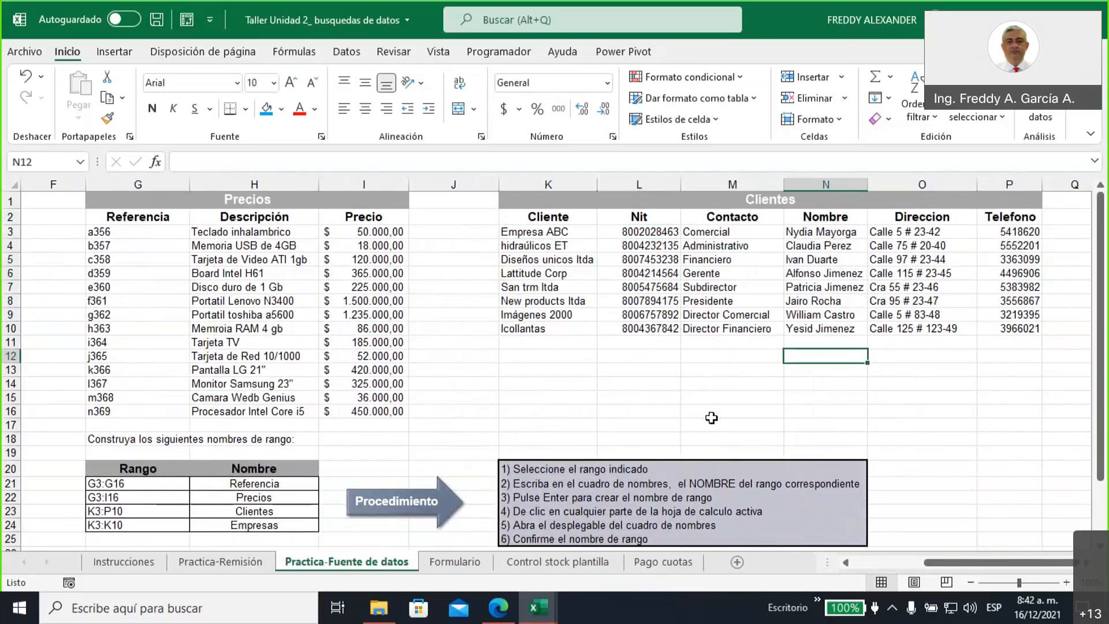
pyautogui.write('4')
pyautogui.press('Return')
pyautogui.click(839, 398)
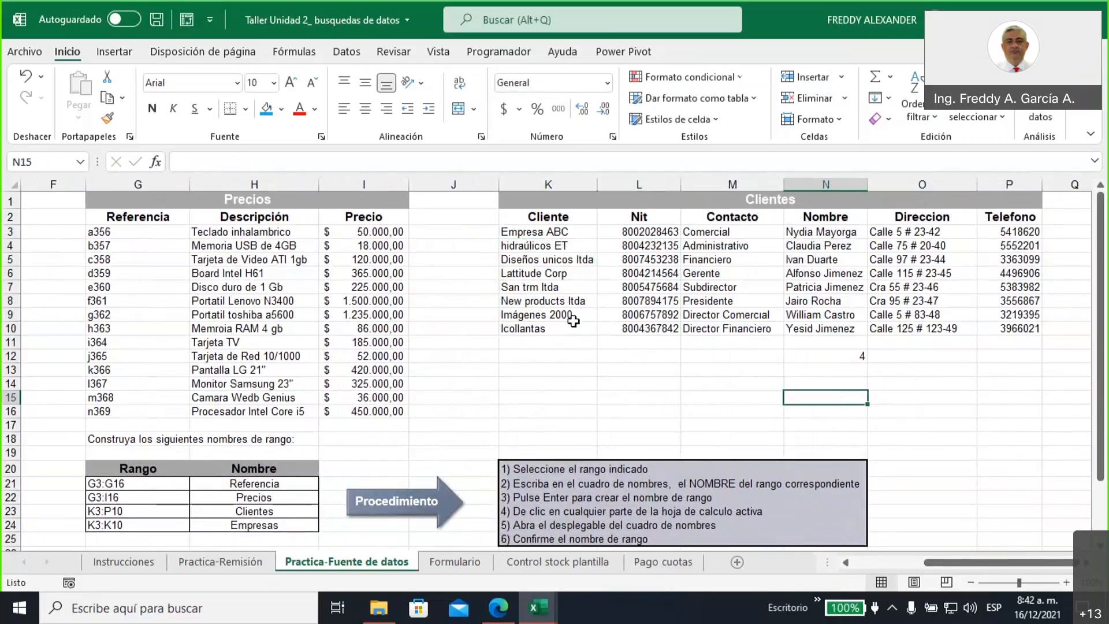
pyautogui.moveTo(815, 232); pyautogui.dragTo(815, 329)
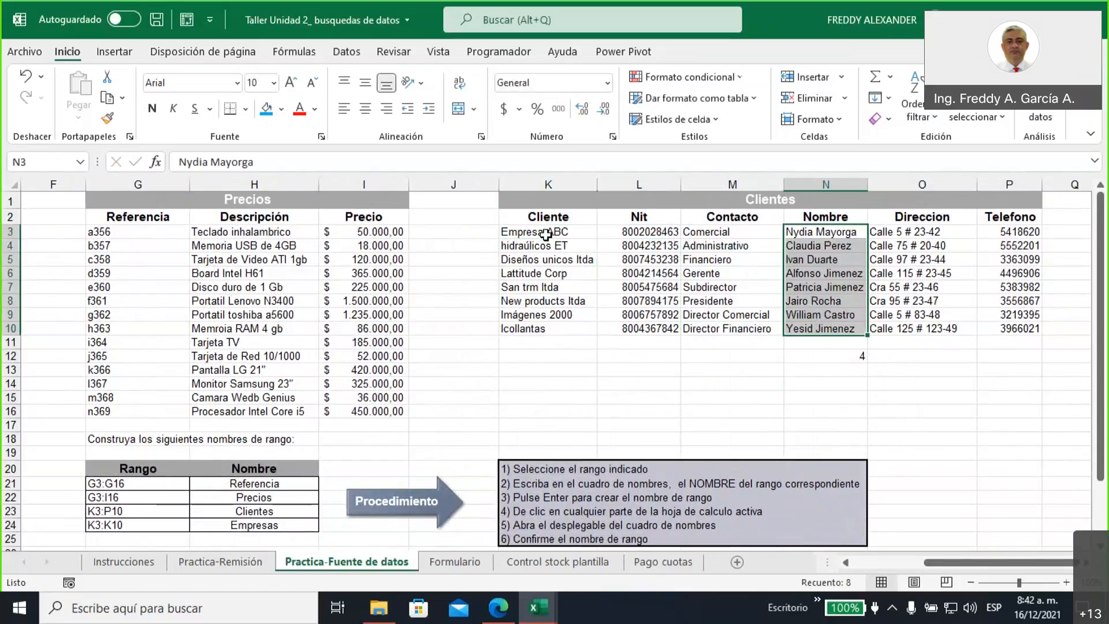
pyautogui.moveTo(546, 232); pyautogui.dragTo(548, 330)
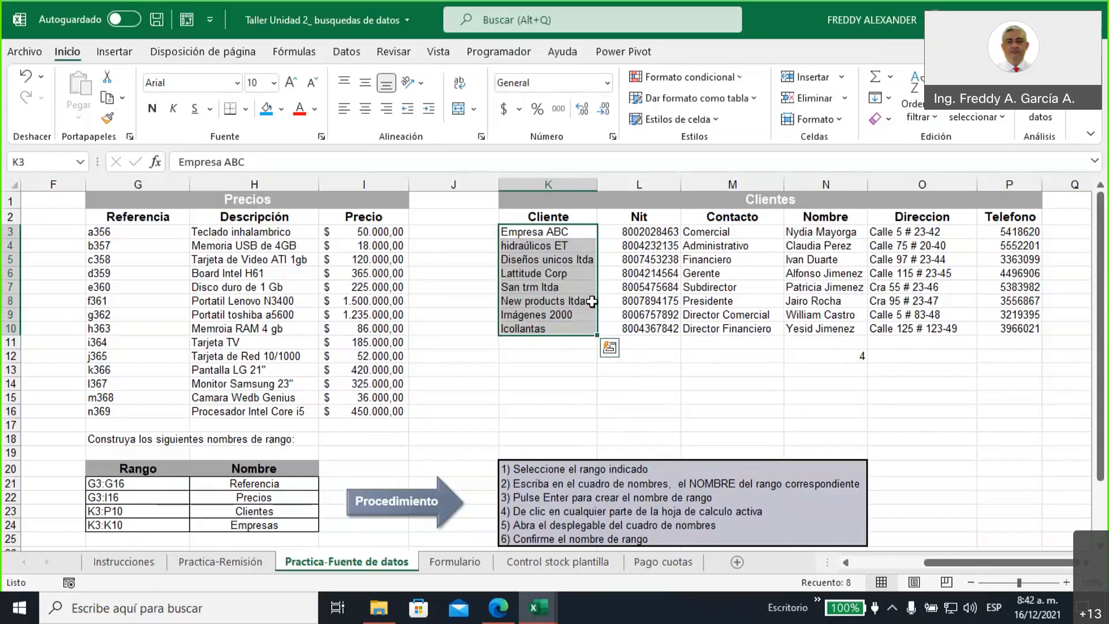
# Name the Clientes table range K2:P10, headers included, as clientes and reselect it to check the name
pyautogui.click(540, 219)
pyautogui.moveTo(651, 235); pyautogui.dragTo(996, 335)
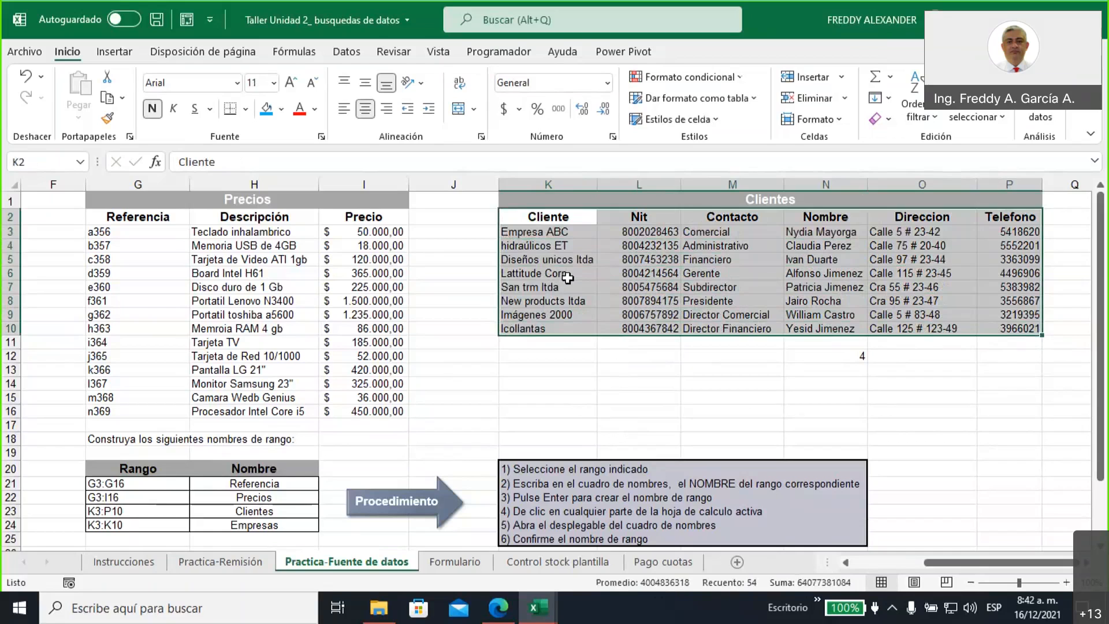
pyautogui.click(33, 162)
pyautogui.write('clientes')
pyautogui.press('Return')
pyautogui.click(815, 385)
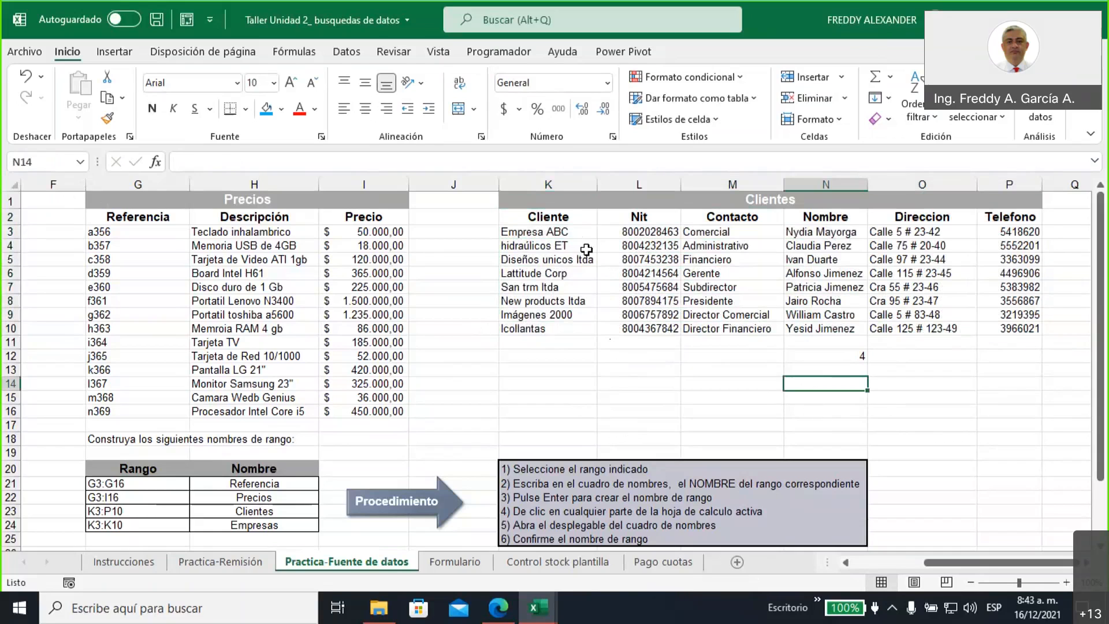
pyautogui.moveTo(563, 217); pyautogui.dragTo(986, 327)
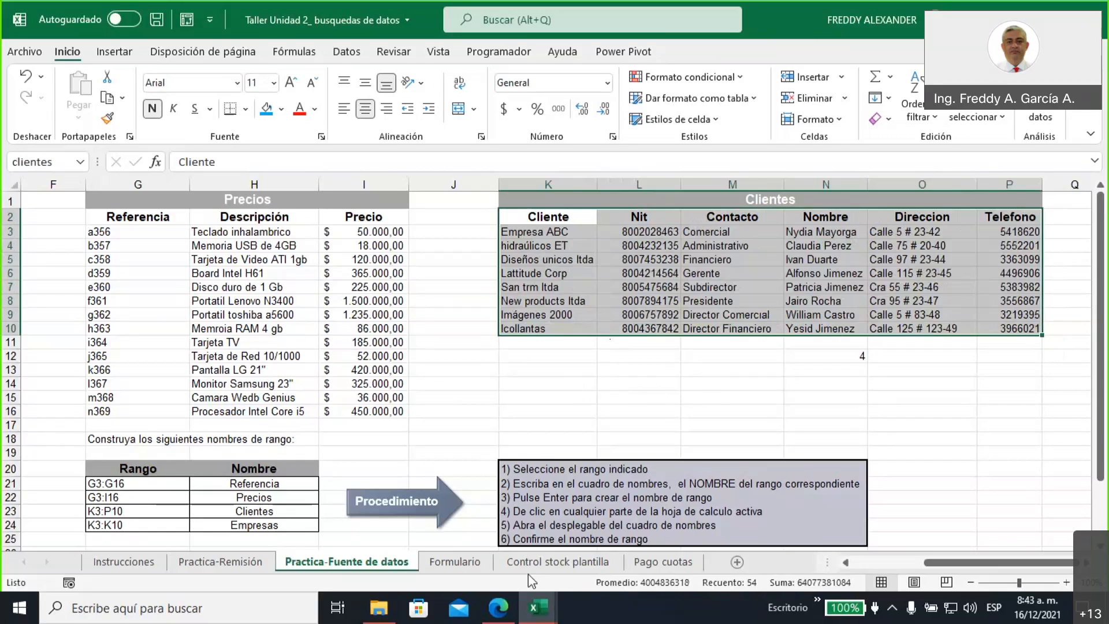
# Enter the formula =BUSCARV(F6;clientes;4;FALSO) in the Nombre cell C12 of the Practica-Remisión sheet
pyautogui.click(220, 561)
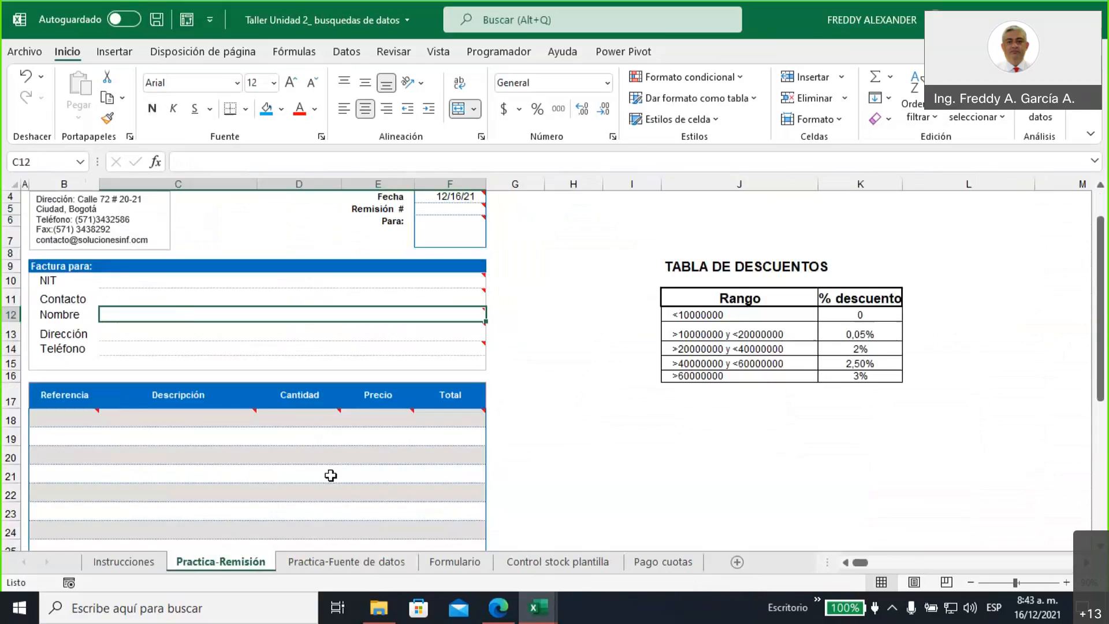
pyautogui.moveTo(187, 314)
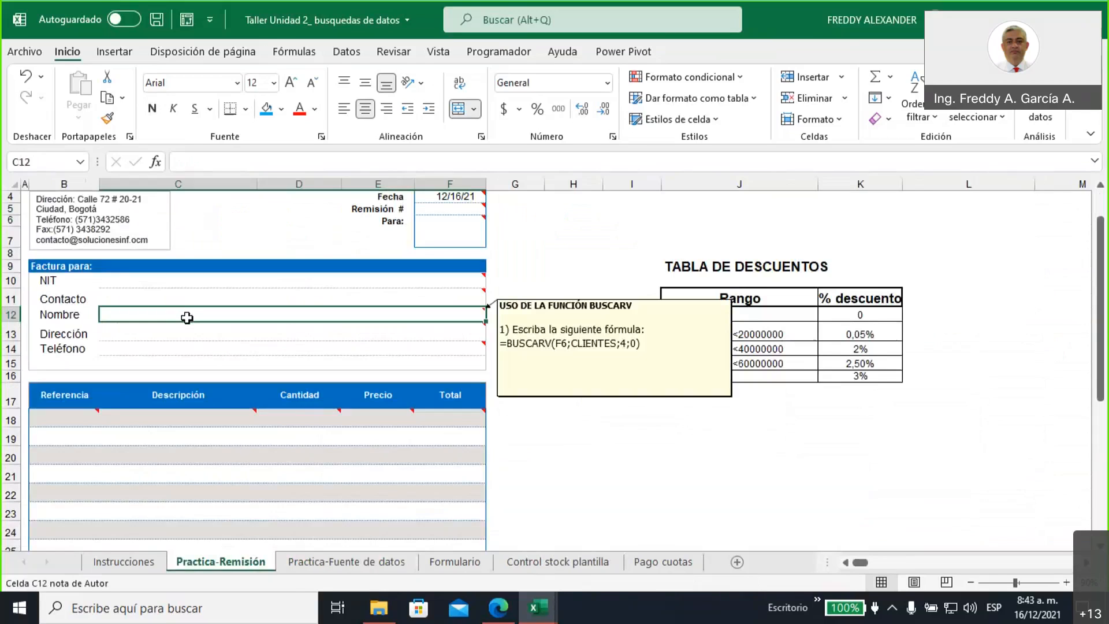
pyautogui.write('=buscarv')
pyautogui.scroll(1, 329, 340)
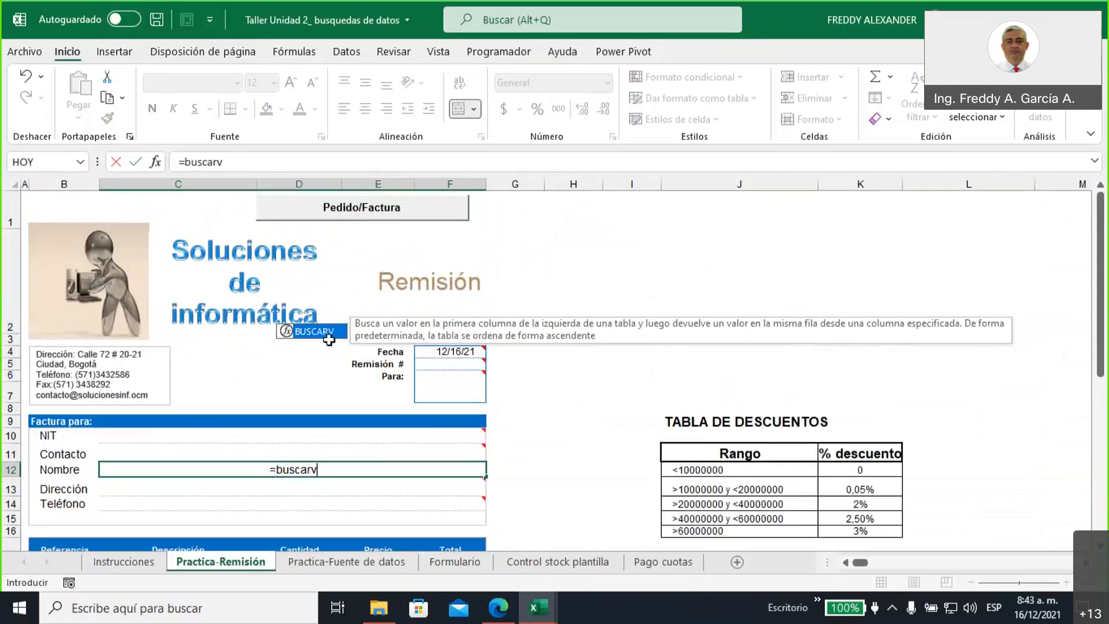
pyautogui.doubleClick(325, 334)
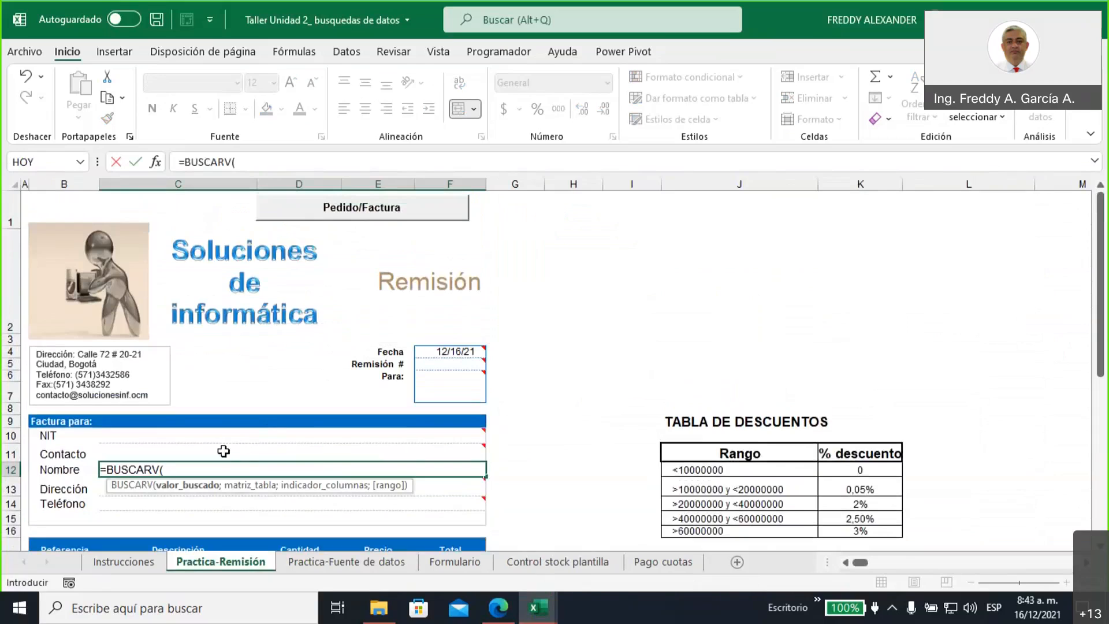
pyautogui.click(433, 388)
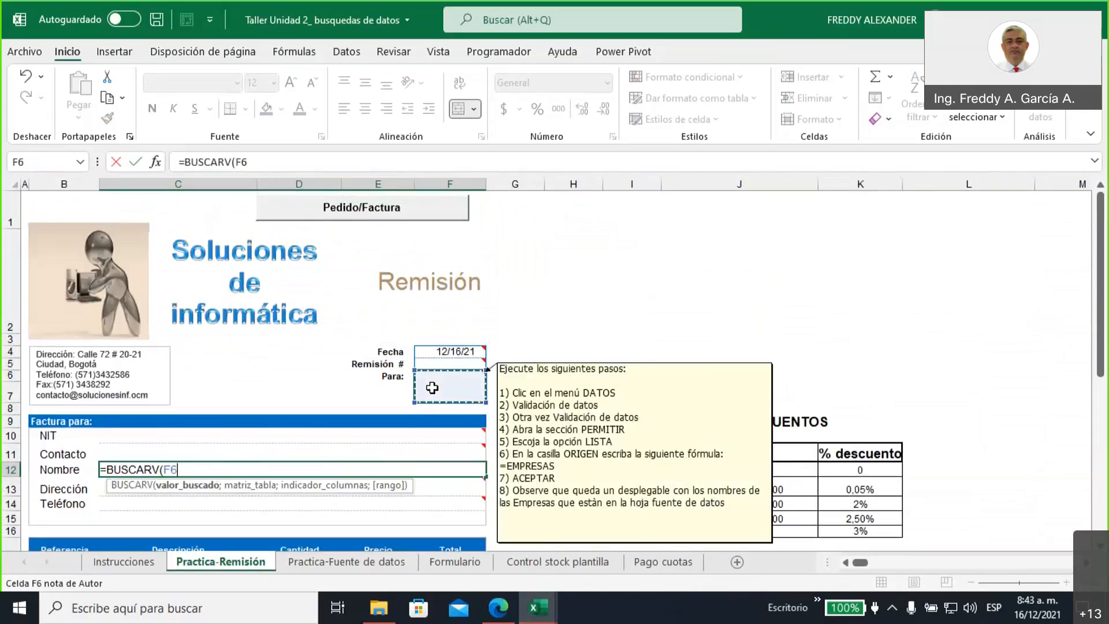
pyautogui.write(';')
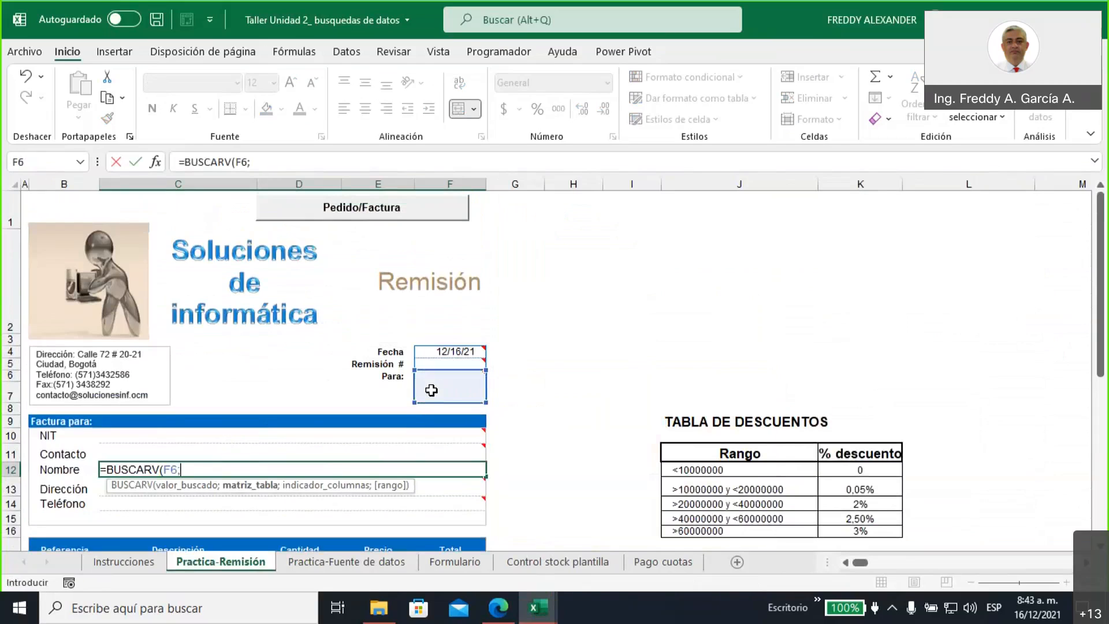
pyautogui.moveTo(209, 472)
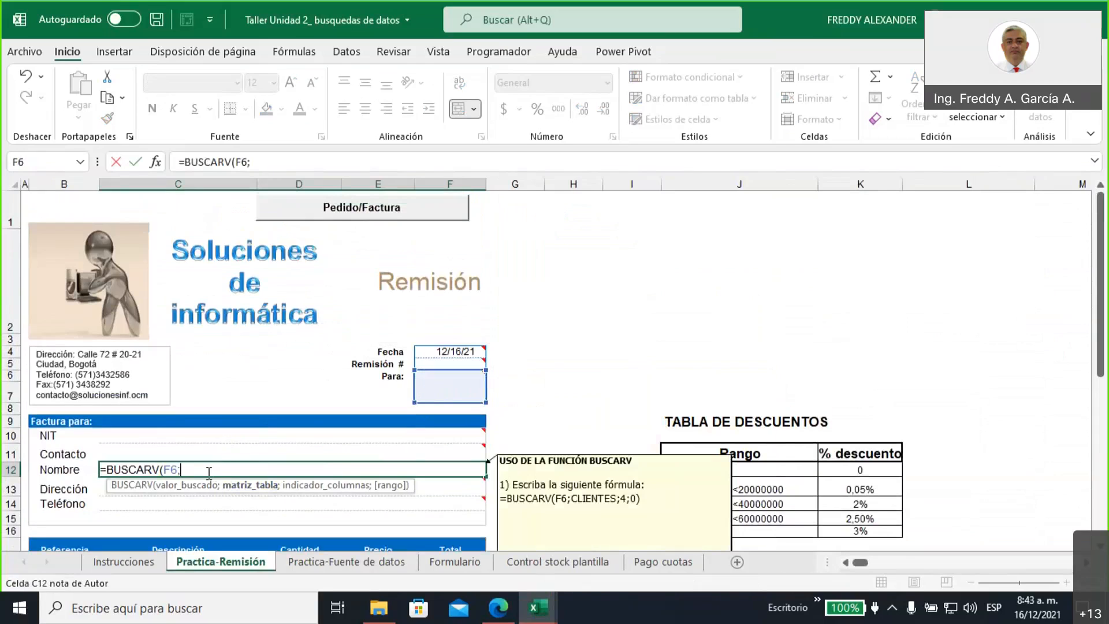
pyautogui.write('clien')
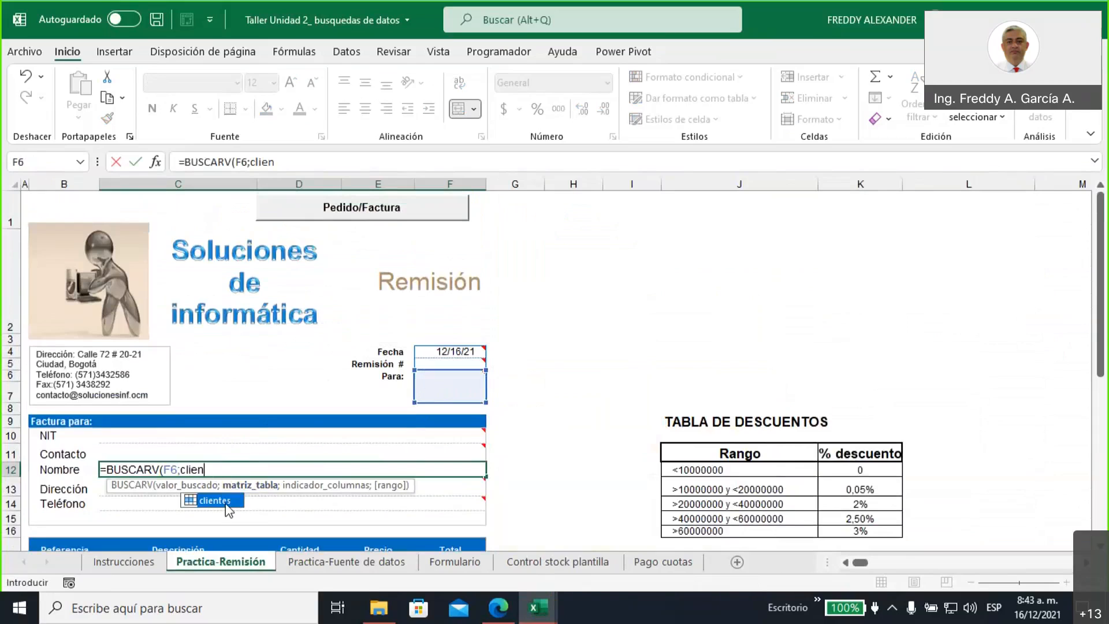
pyautogui.doubleClick(229, 501)
pyautogui.moveTo(245, 469)
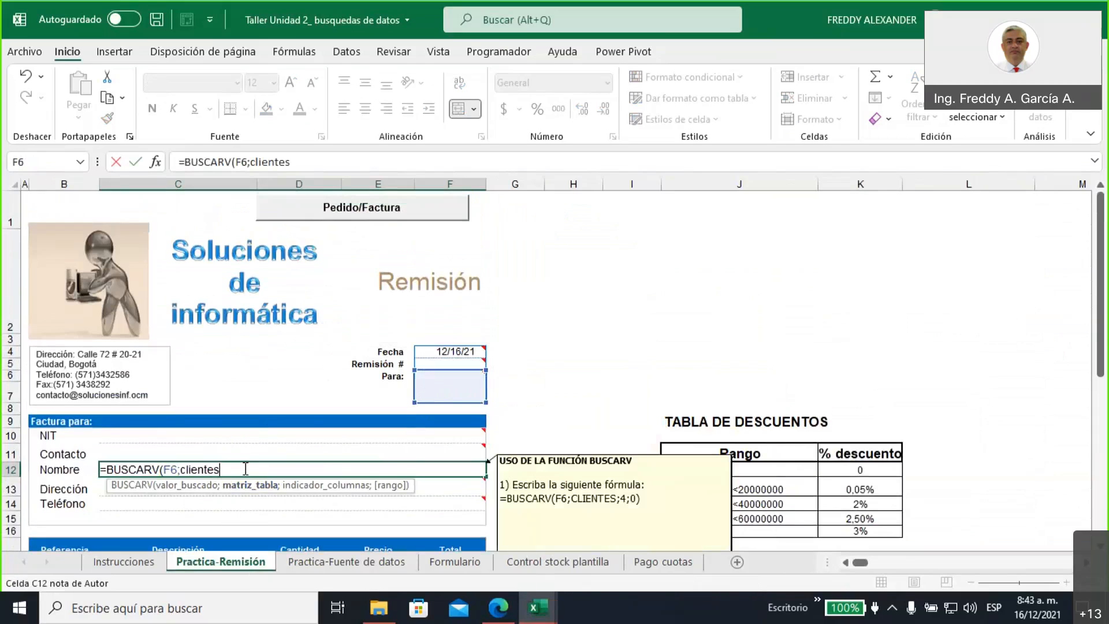
pyautogui.write(';')
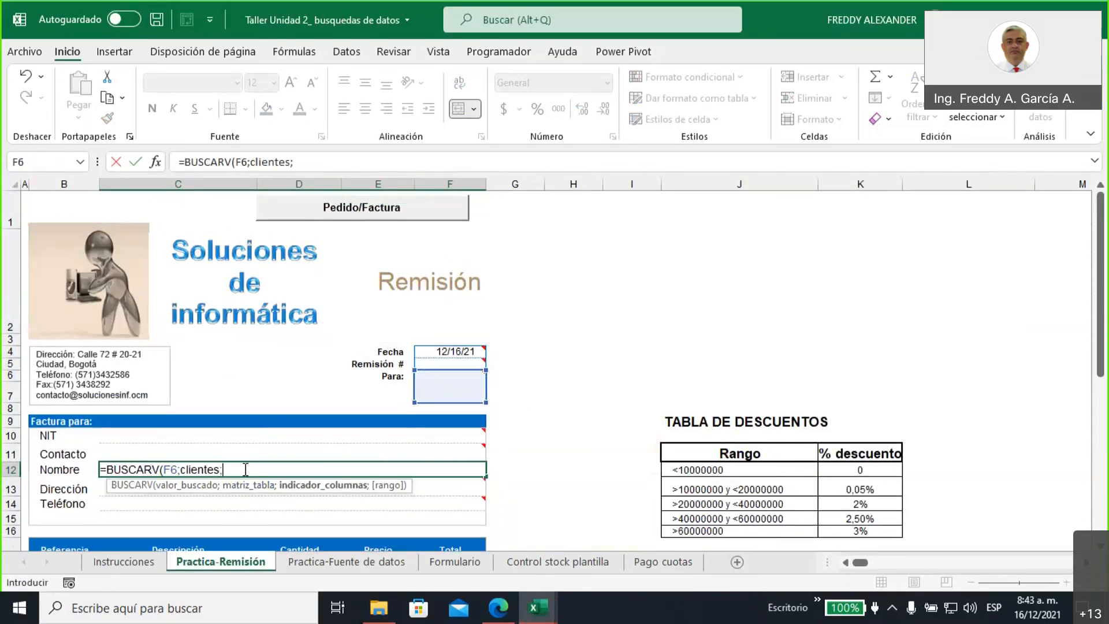
pyautogui.write('4;')
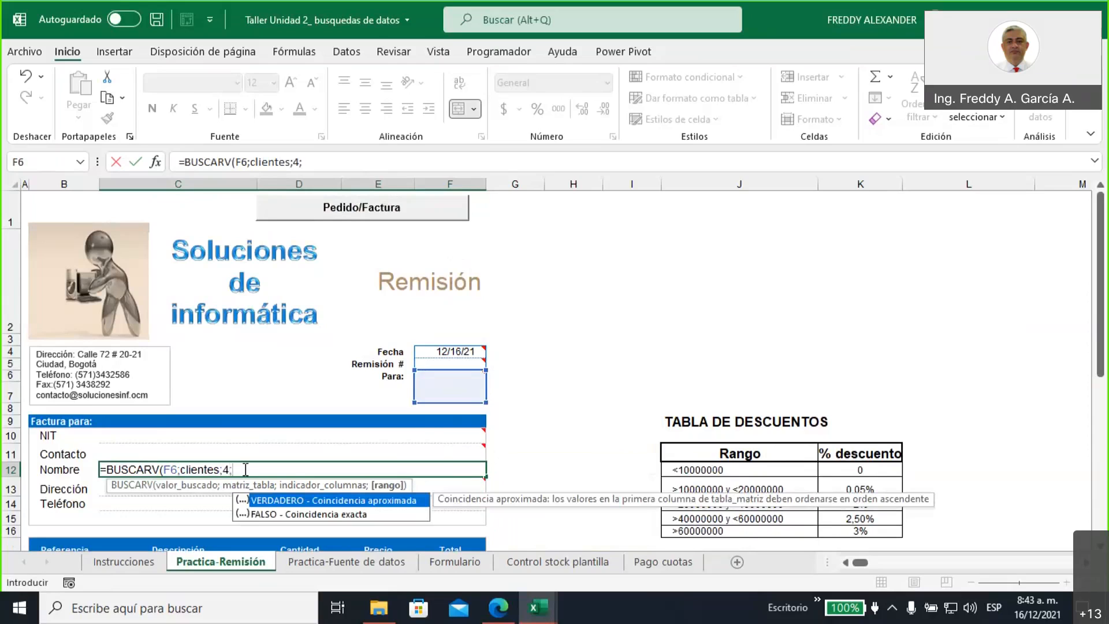
pyautogui.doubleClick(294, 516)
pyautogui.write(')')
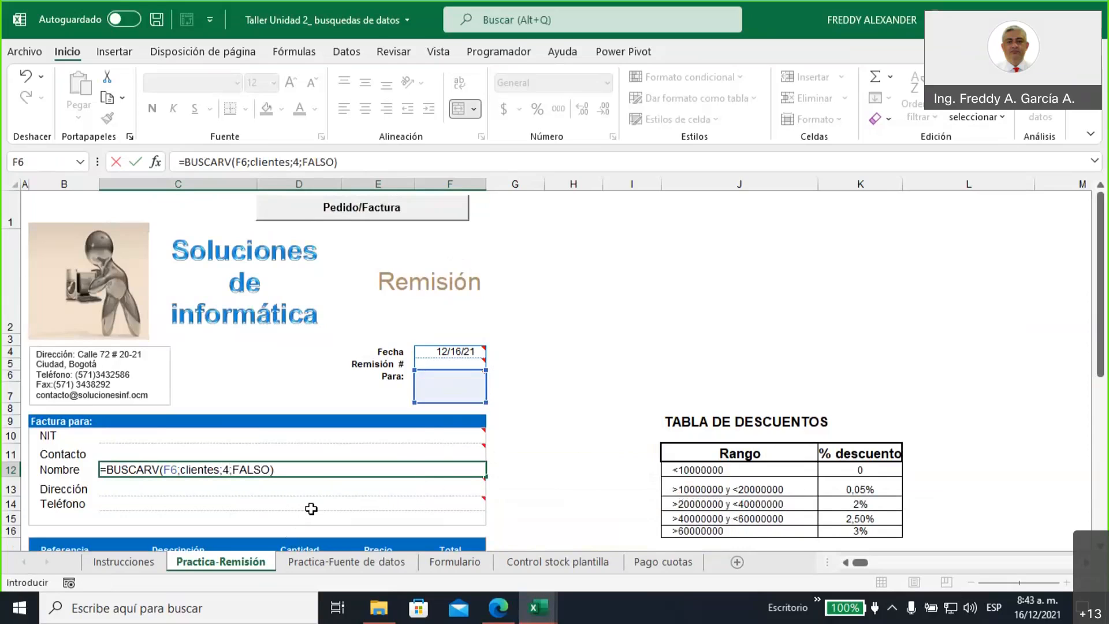
pyautogui.moveTo(437, 386)
pyautogui.press('Return')
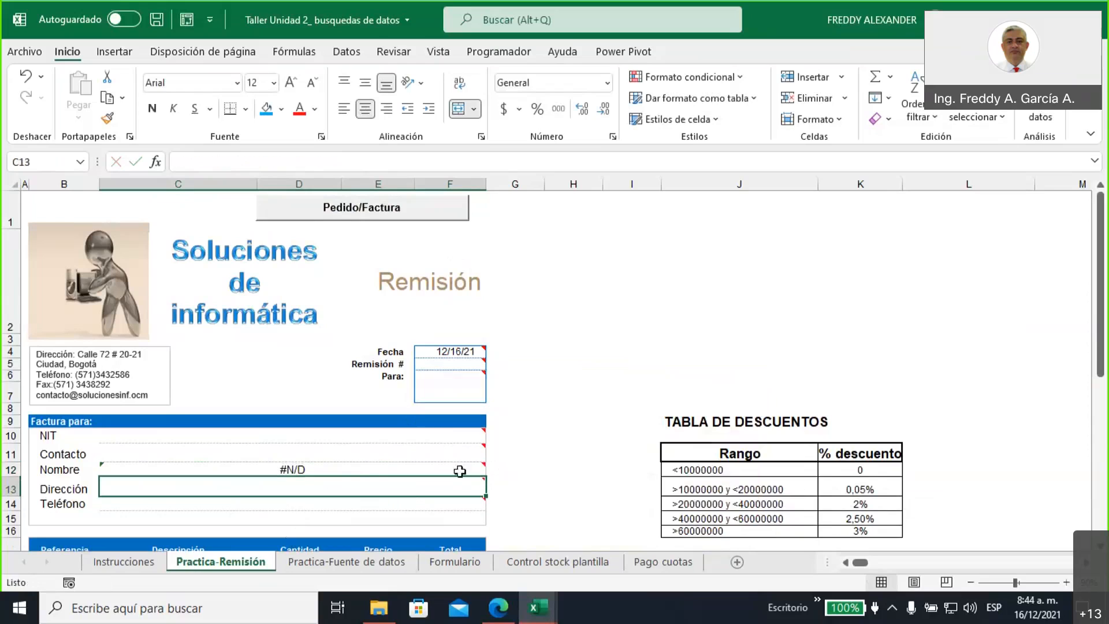
# Copy the client name San trm ltda from cell K7 of the Clientes table on the Practica-Fuente de datos sheet
pyautogui.press('Up')
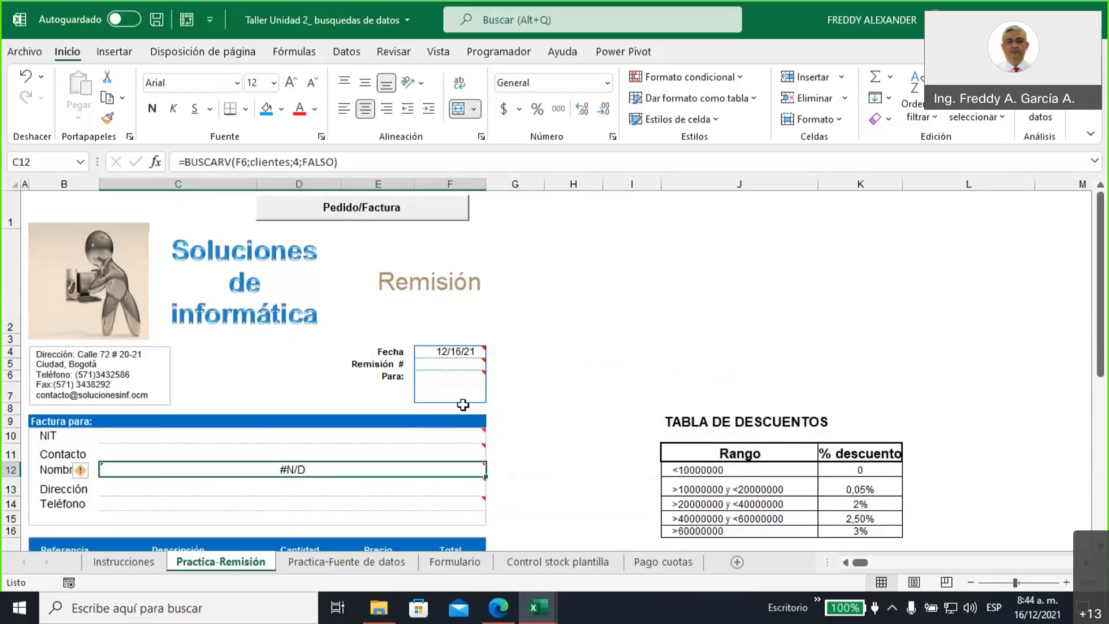
pyautogui.click(345, 568)
pyautogui.click(583, 367)
pyautogui.click(532, 288)
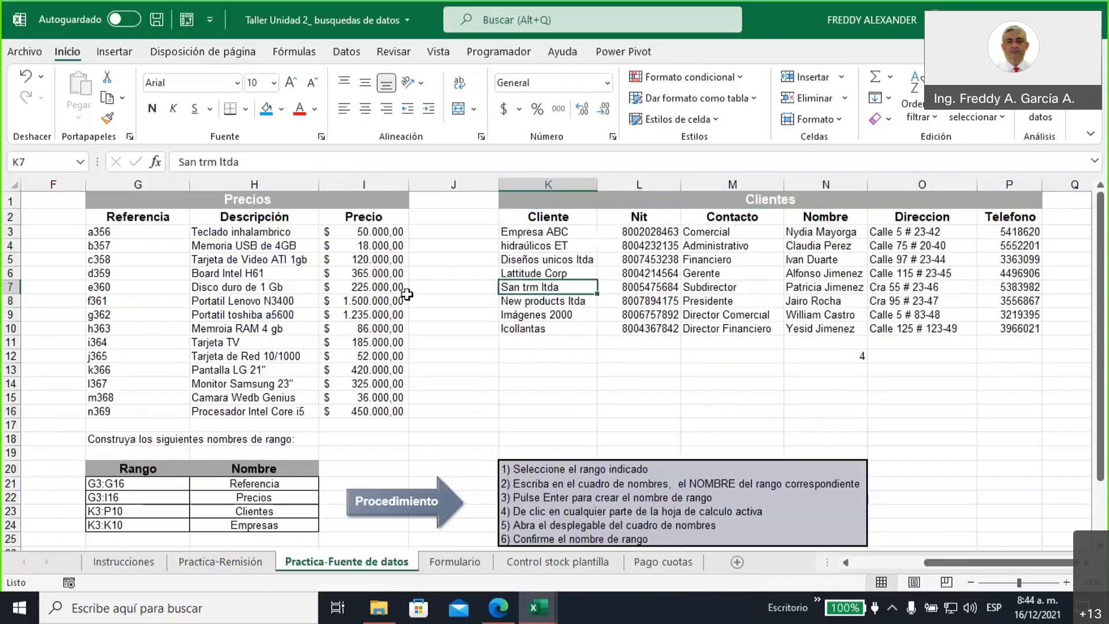
pyautogui.moveTo(241, 162); pyautogui.dragTo(165, 164)
pyautogui.hotkey('ctrl', 'c')
# Paste San trm ltda into the Para cell F6 of the Practica-Remisión sheet and check the Nombre lookup in C12
pyautogui.click(221, 562)
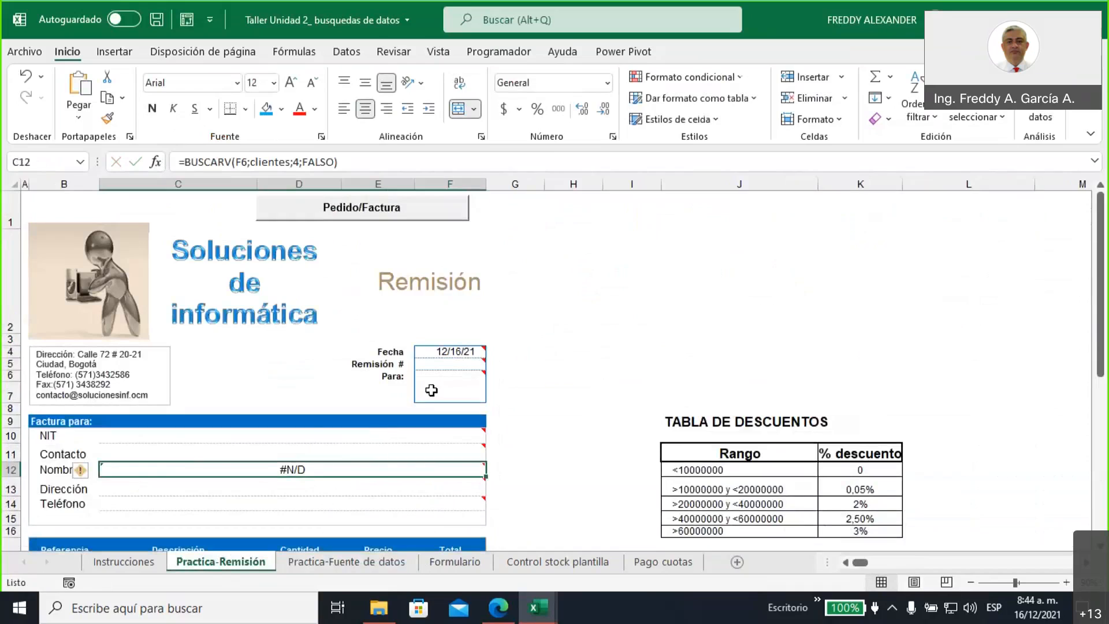
pyautogui.click(432, 390)
pyautogui.click(270, 162)
pyautogui.hotkey('ctrl', 'v')
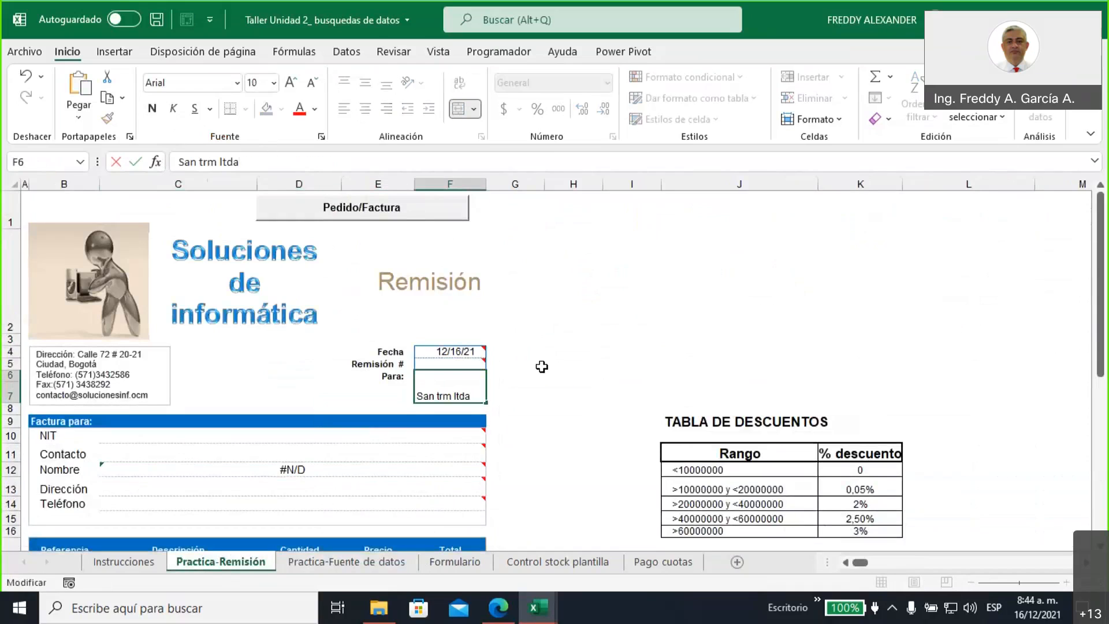
pyautogui.hotkey('ctrl', 'Return')
pyautogui.moveTo(440, 391)
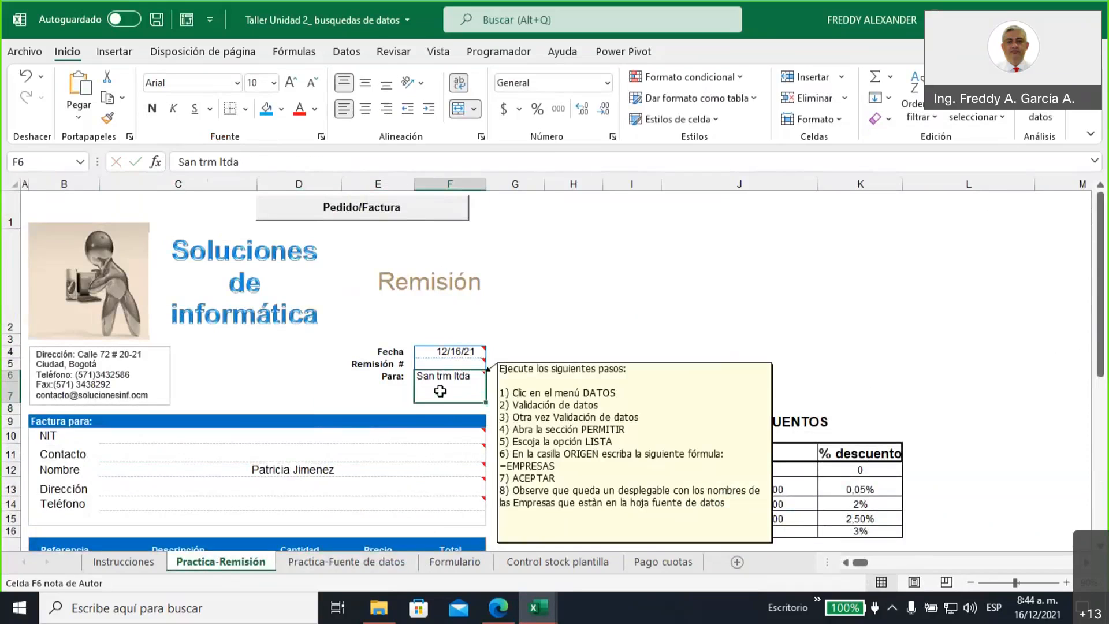
pyautogui.click(550, 326)
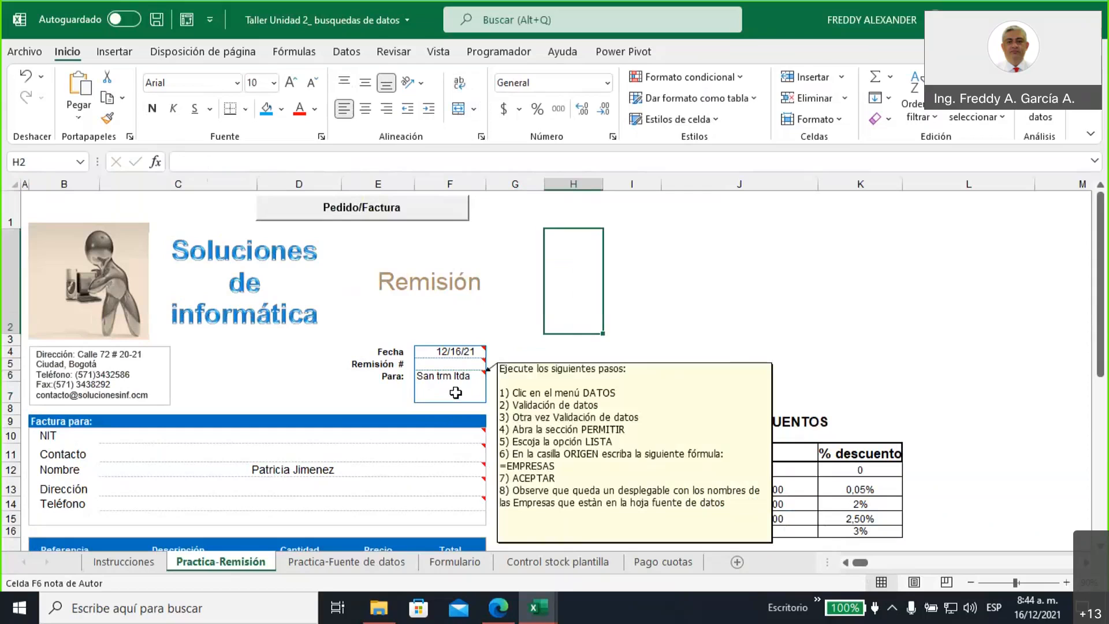
pyautogui.moveTo(329, 473)
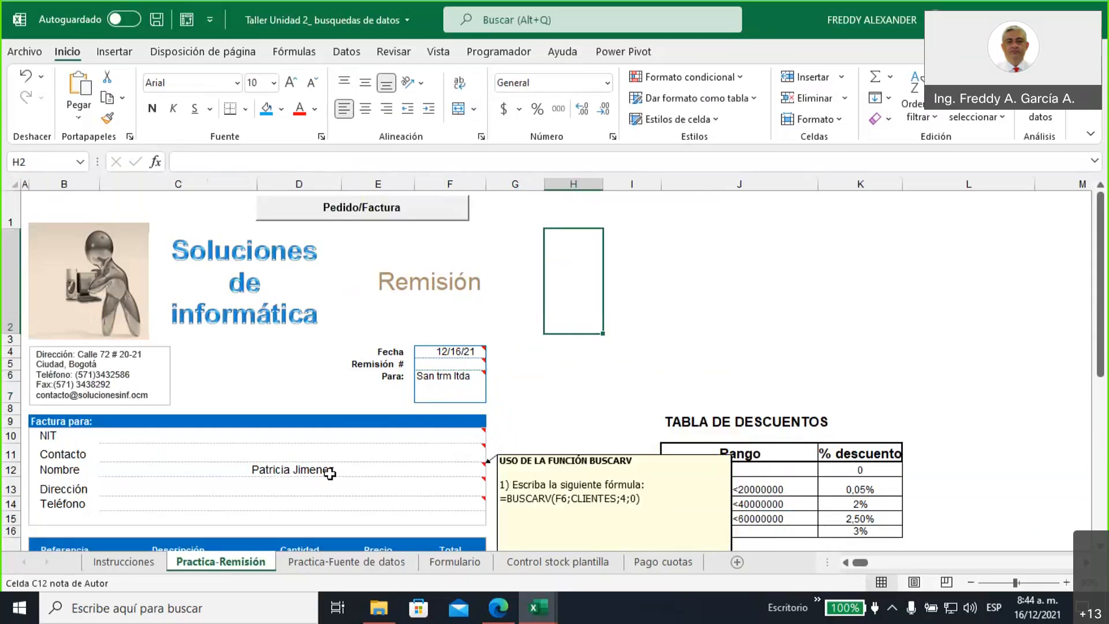
# Fill the San trm ltda cell K7 and its Nombre cell N7 in the Clientes table with blue
pyautogui.click(347, 561)
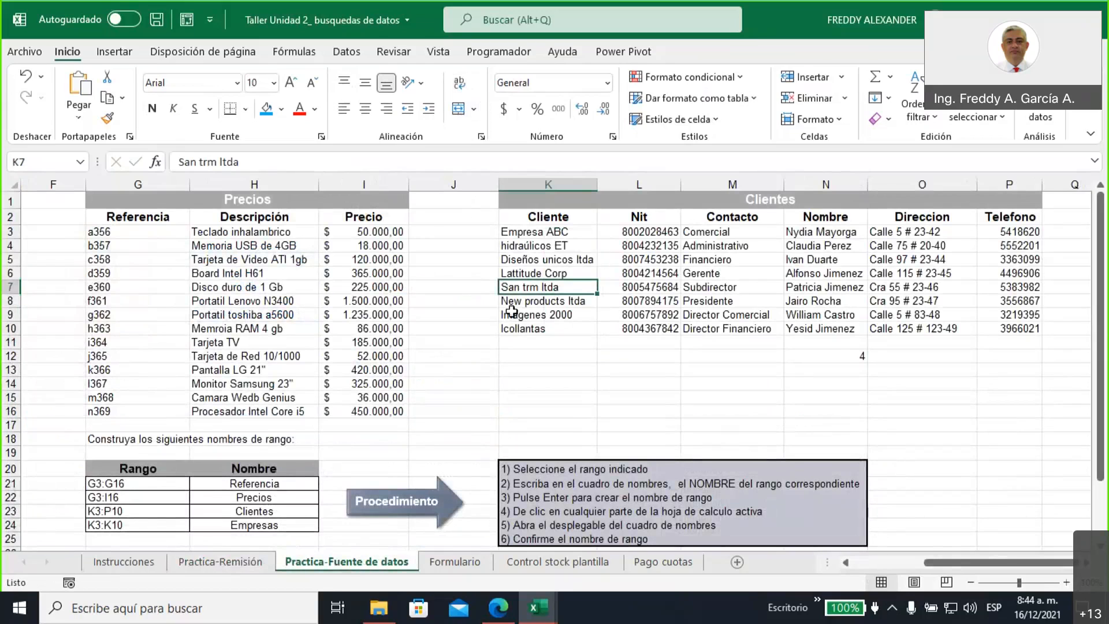
pyautogui.click(266, 109)
pyautogui.click(796, 289)
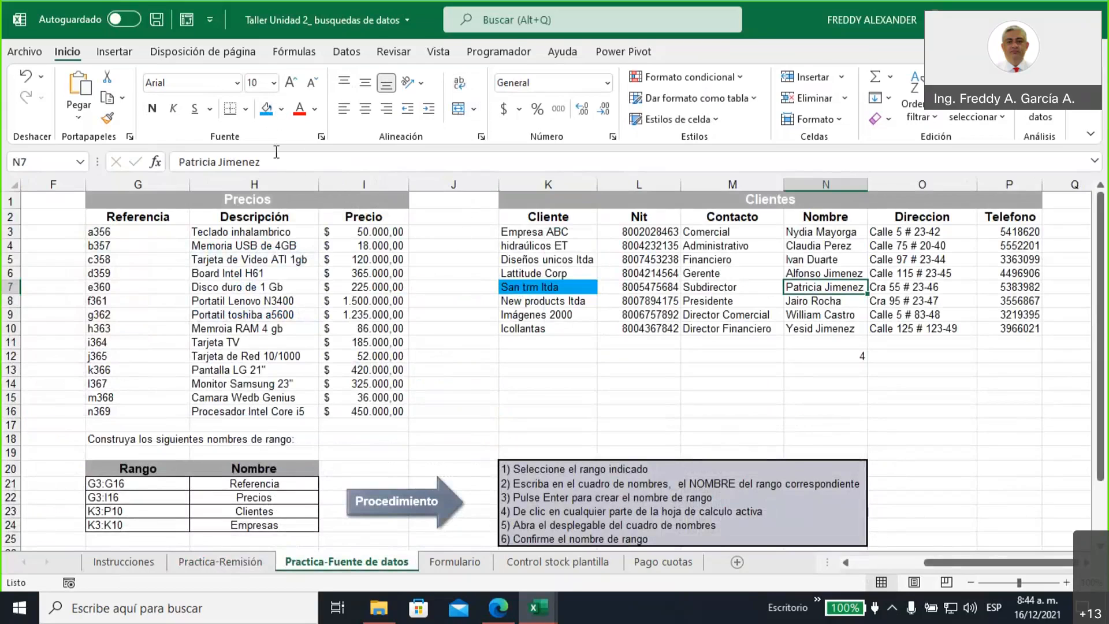
pyautogui.click(267, 109)
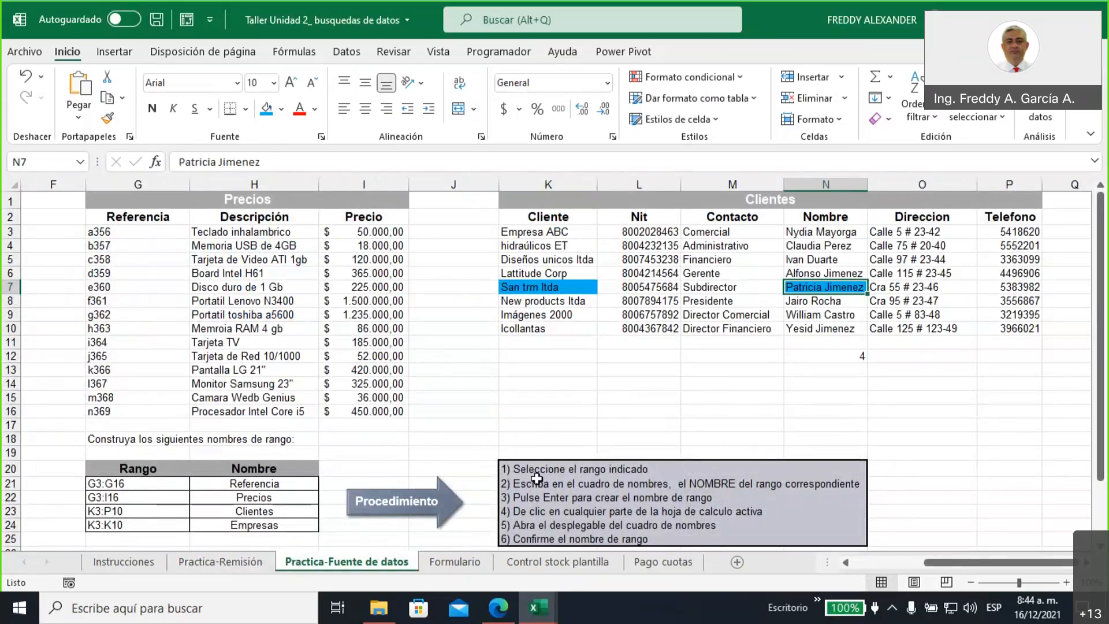
# Look over the Practica-Fuente de datos tables, then the client, item and total sections of the Practica-Remisión form
pyautogui.moveTo(939, 563); pyautogui.dragTo(864, 564)
pyautogui.scroll(-2, 713, 429)
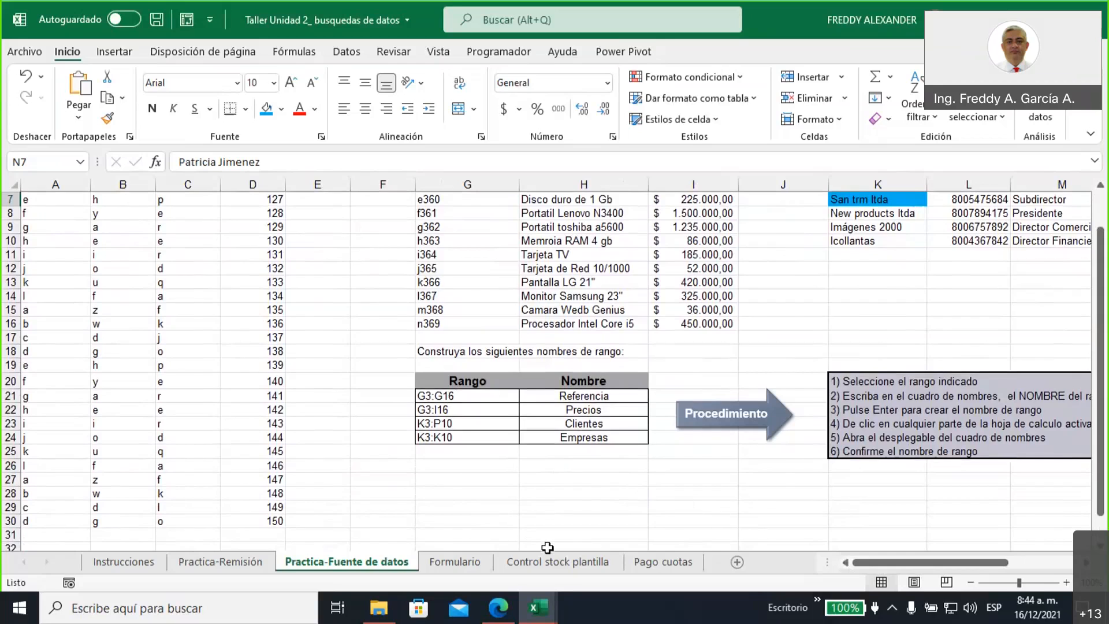
pyautogui.scroll(2, 534, 537)
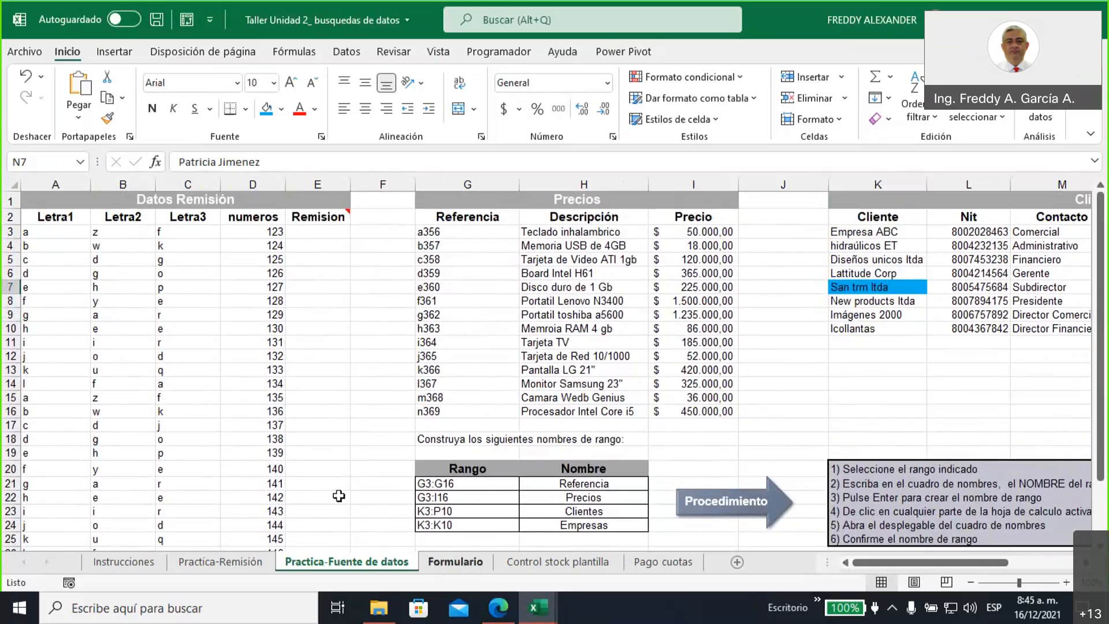
pyautogui.scroll(-5, 322, 482)
pyautogui.click(231, 562)
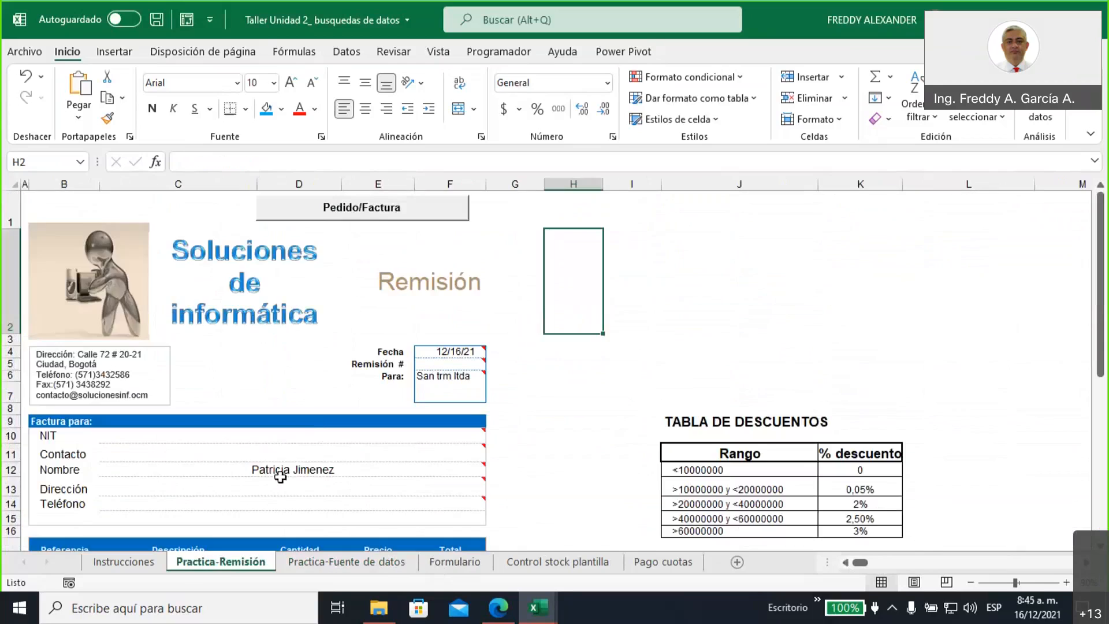
pyautogui.scroll(-8, 315, 428)
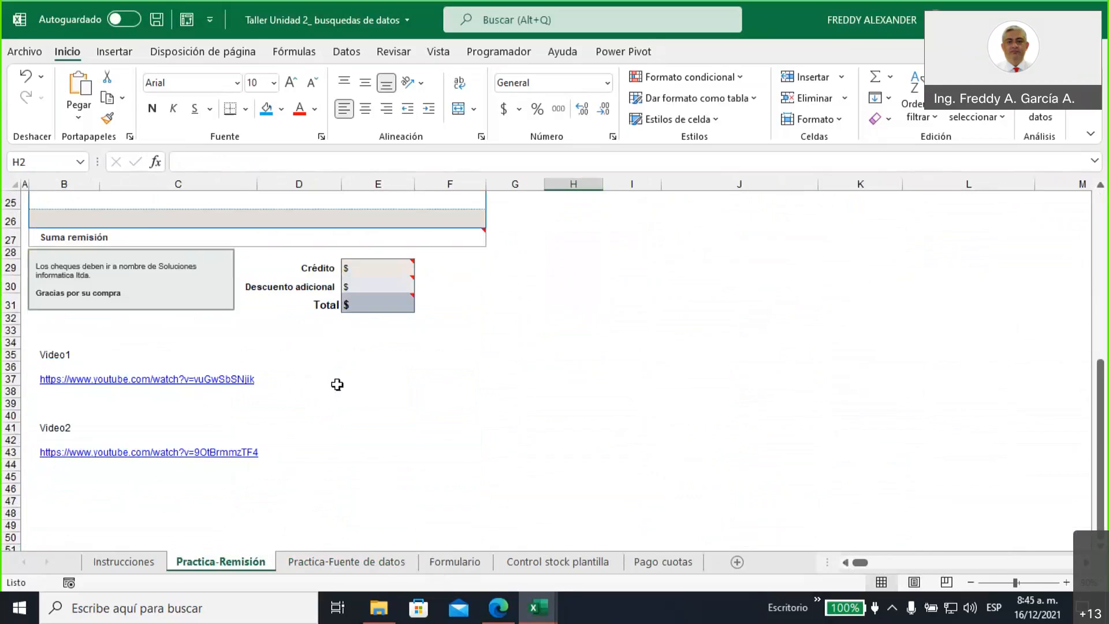
pyautogui.scroll(3, 325, 394)
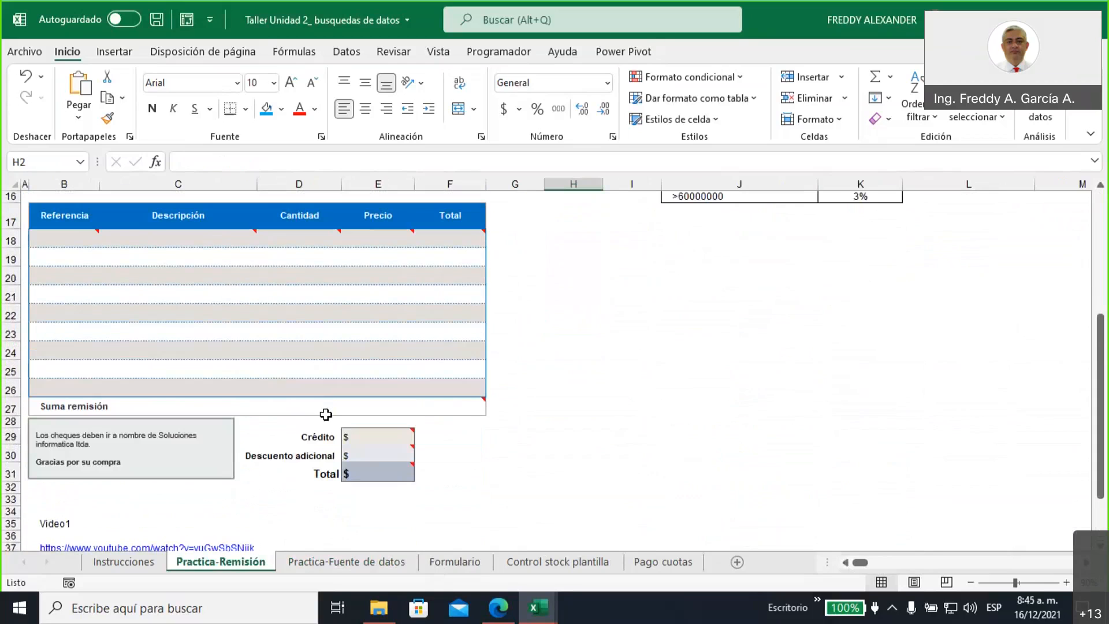
pyautogui.scroll(2, 324, 413)
pyautogui.moveTo(373, 336)
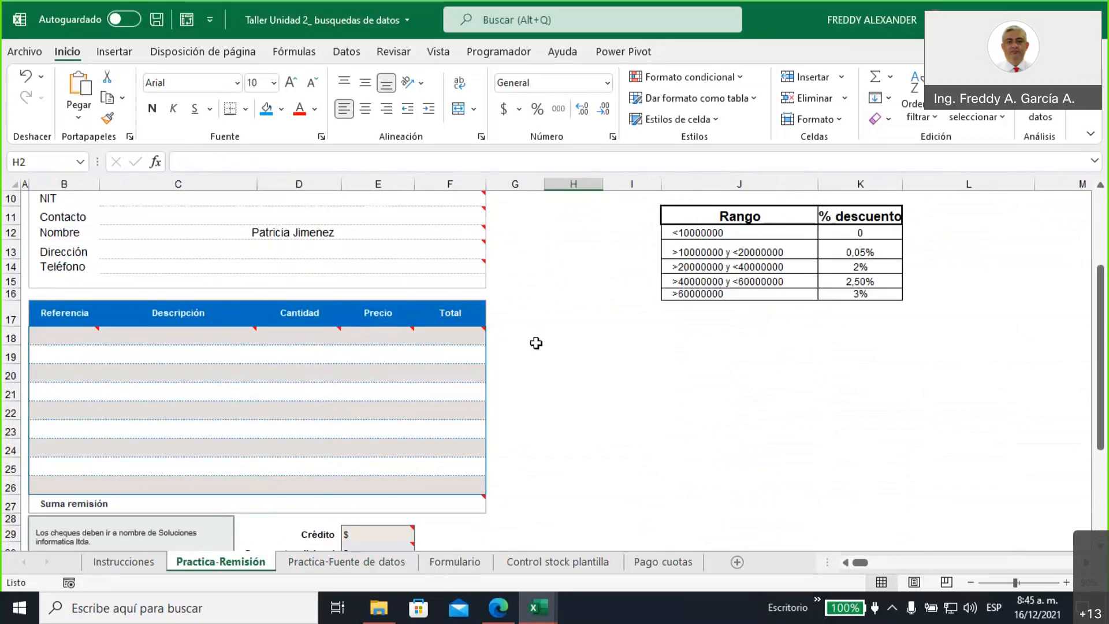
pyautogui.scroll(3, 531, 346)
pyautogui.scroll(1, 530, 347)
# Examine the Fecha formula and note in cell F4, and review the client fields and discount table
pyautogui.click(457, 353)
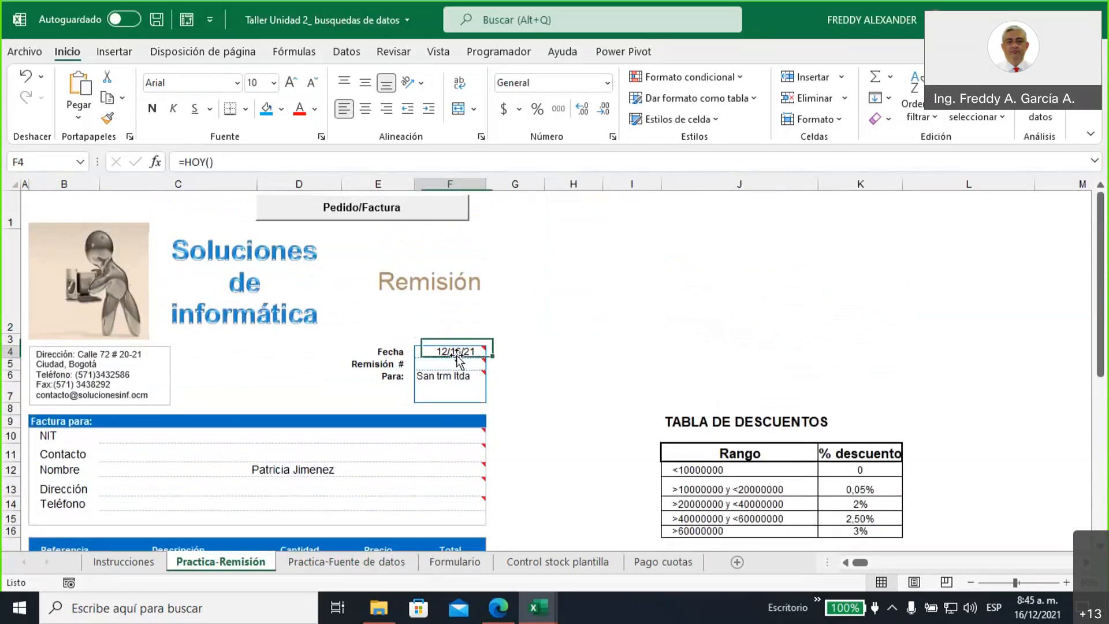
pyautogui.moveTo(466, 353)
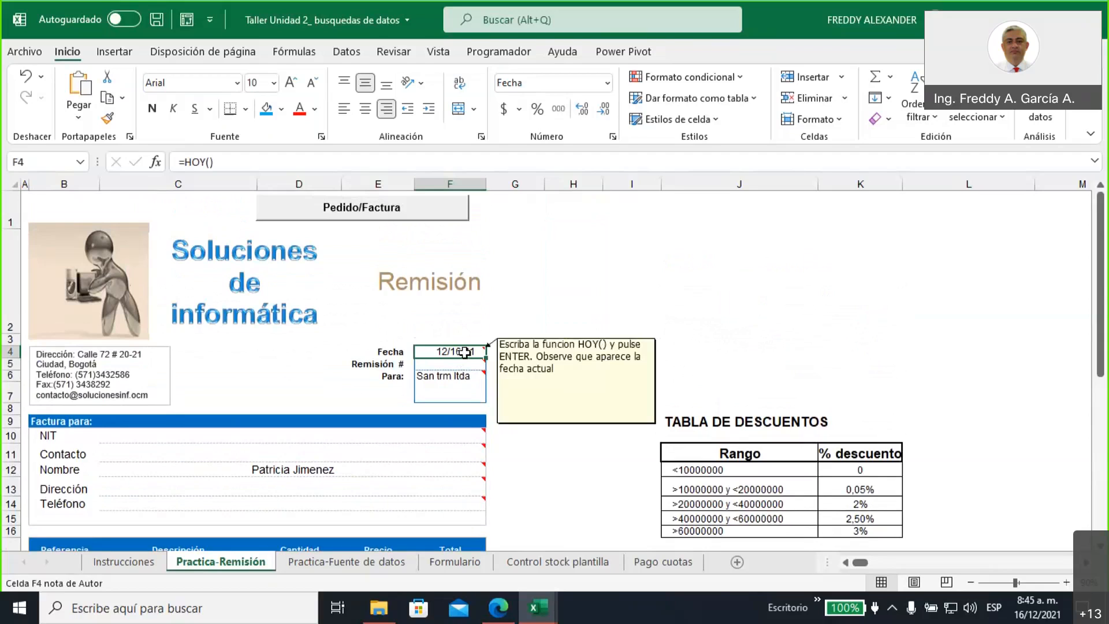
pyautogui.moveTo(439, 370)
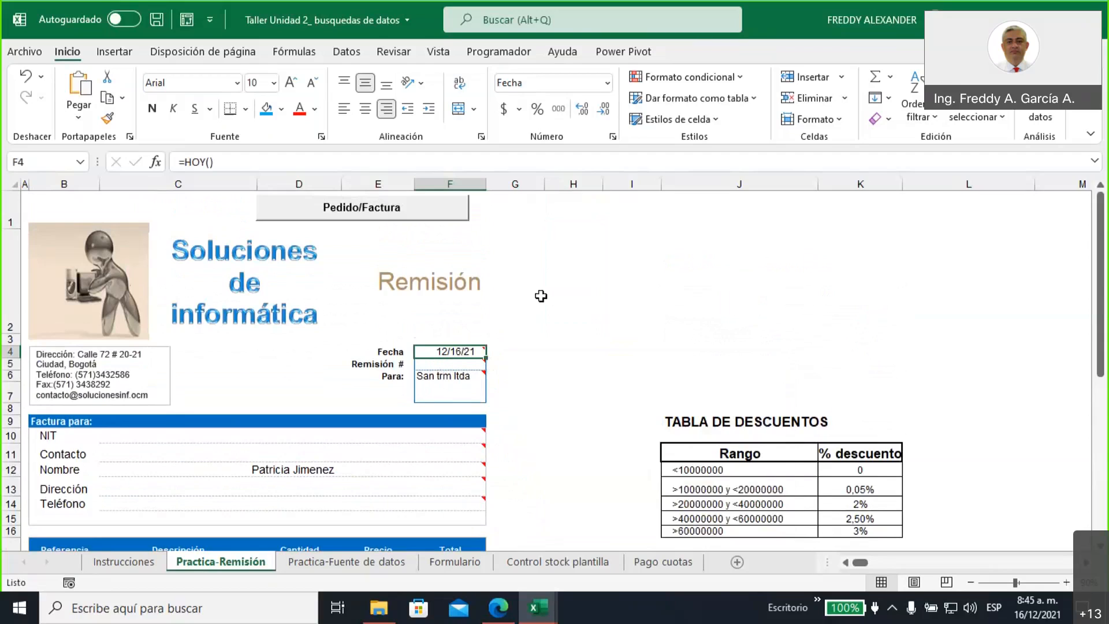
pyautogui.scroll(-2, 522, 331)
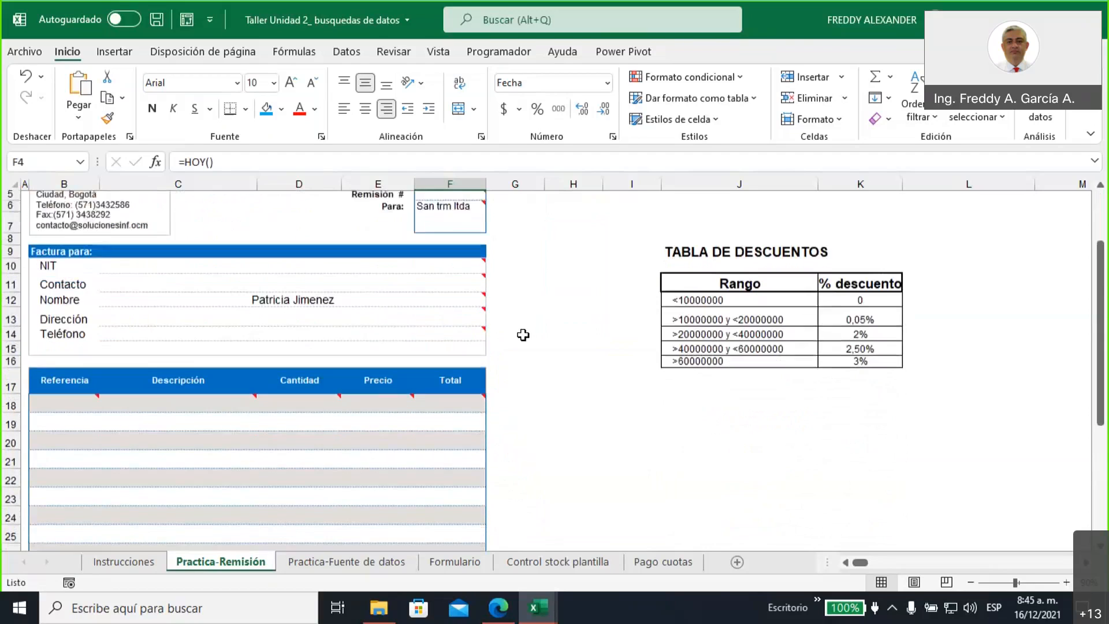
pyautogui.scroll(2, 503, 369)
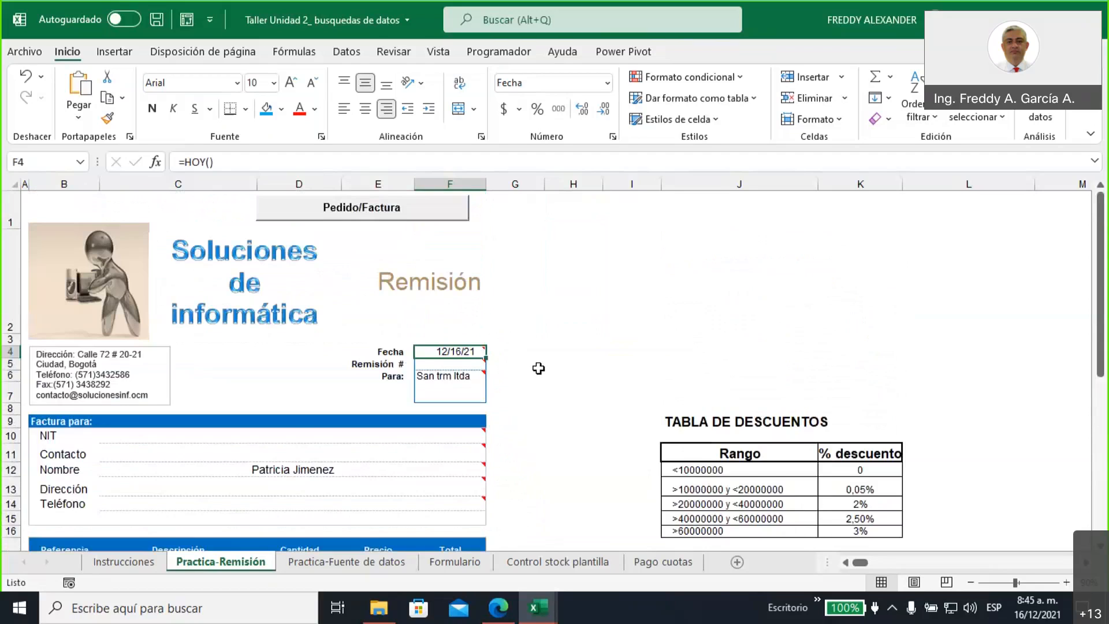
pyautogui.scroll(-1, 540, 370)
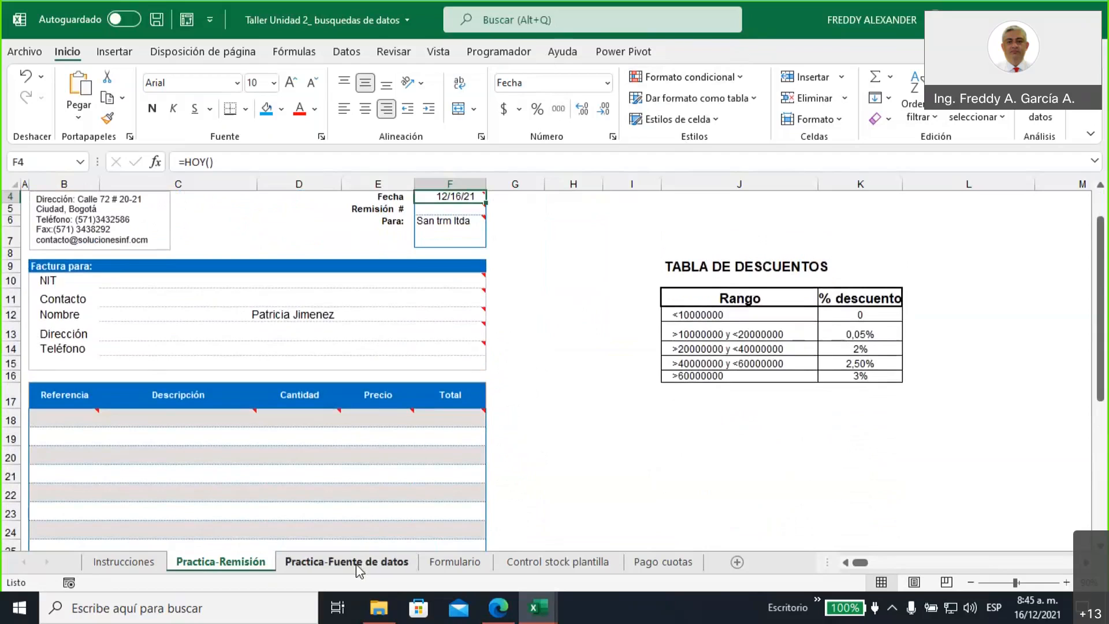
# Review the Resumen form on the Formulario sheet and inspect the note and dropdown list of Referencia cell F7
pyautogui.click(444, 563)
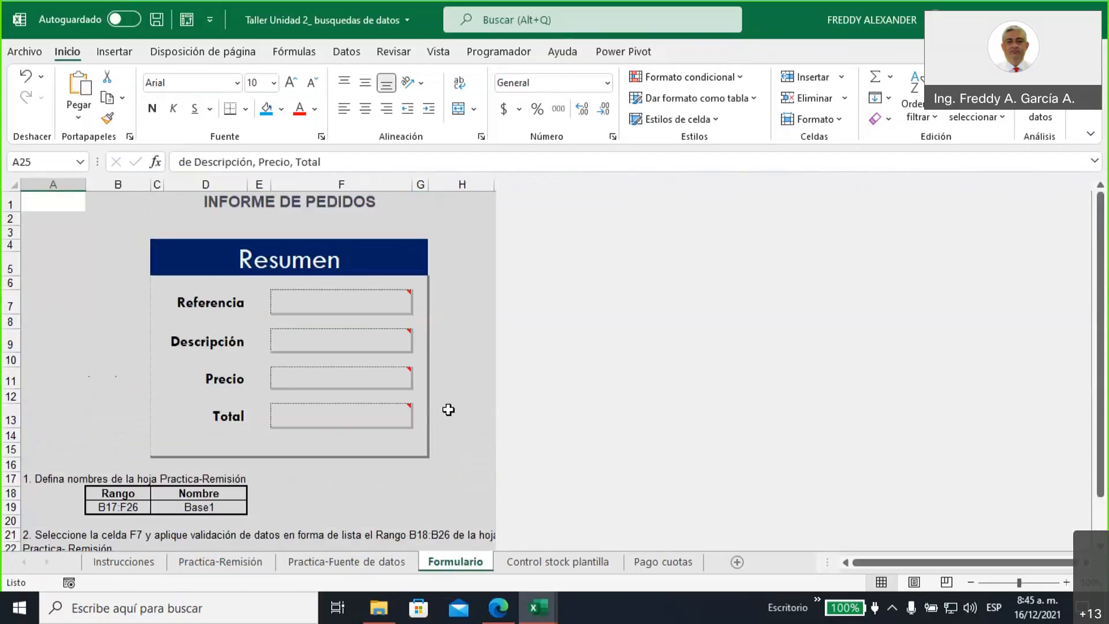
pyautogui.scroll(-1, 480, 384)
pyautogui.scroll(1, 563, 353)
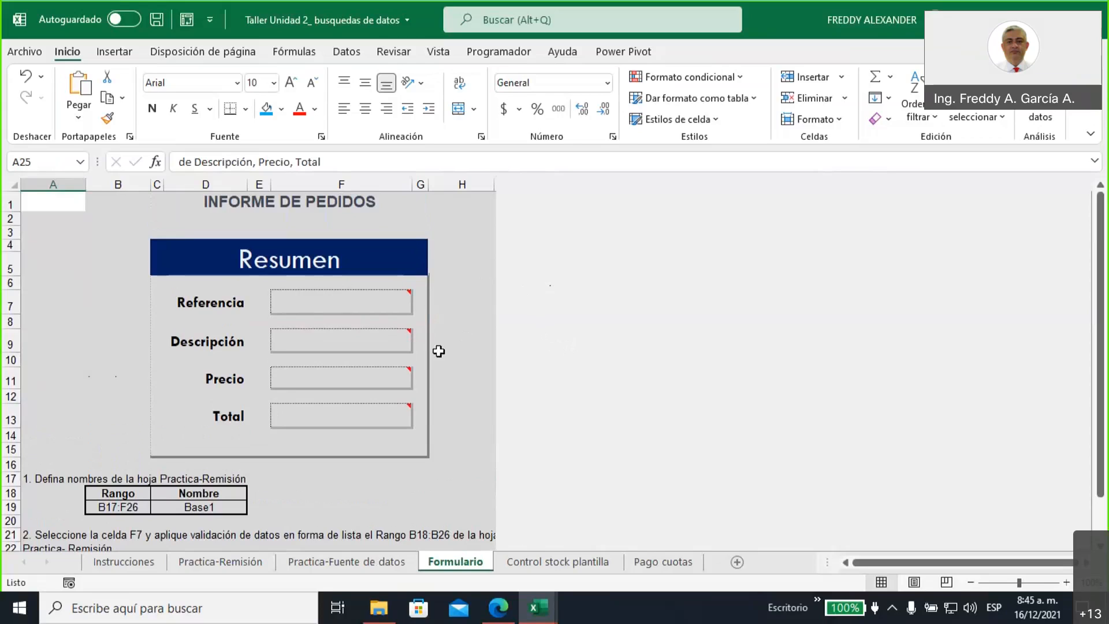
pyautogui.click(457, 359)
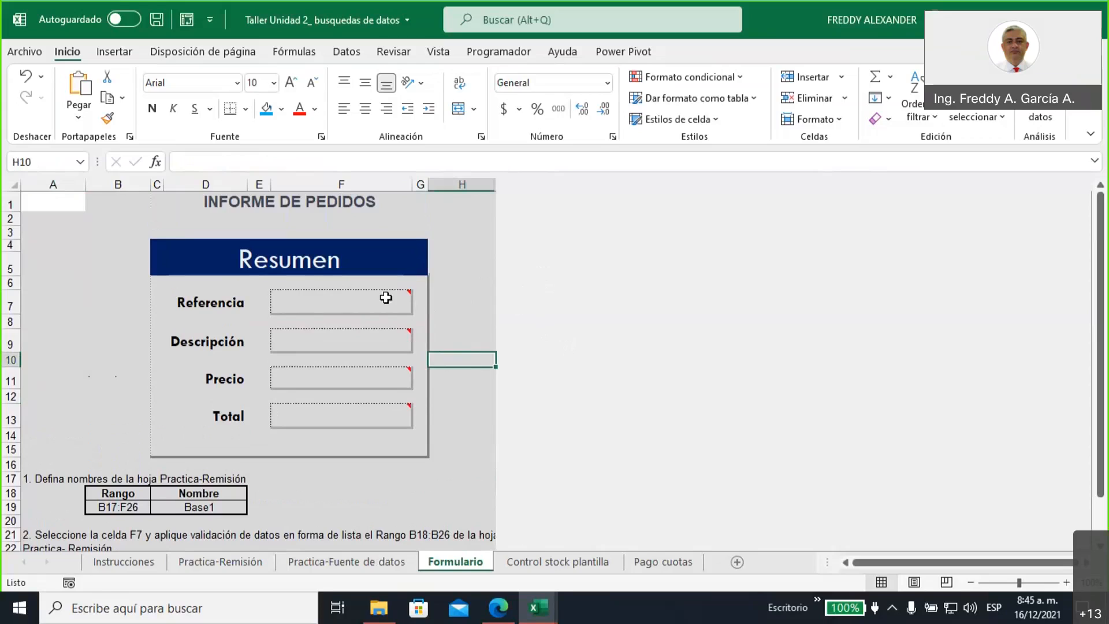
pyautogui.moveTo(385, 298)
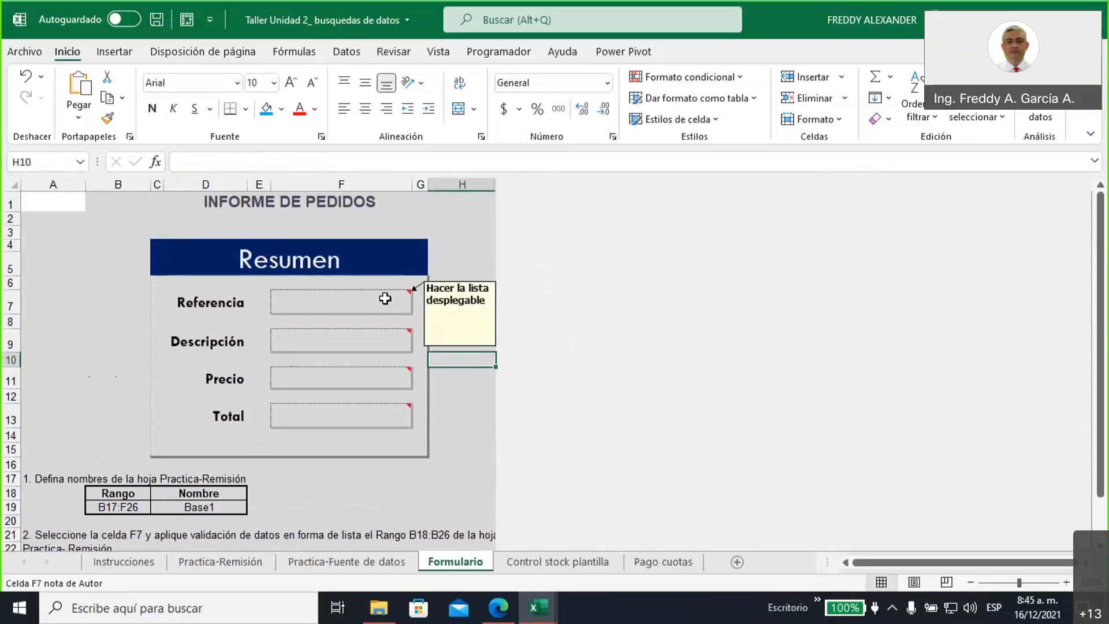
pyautogui.click(385, 299)
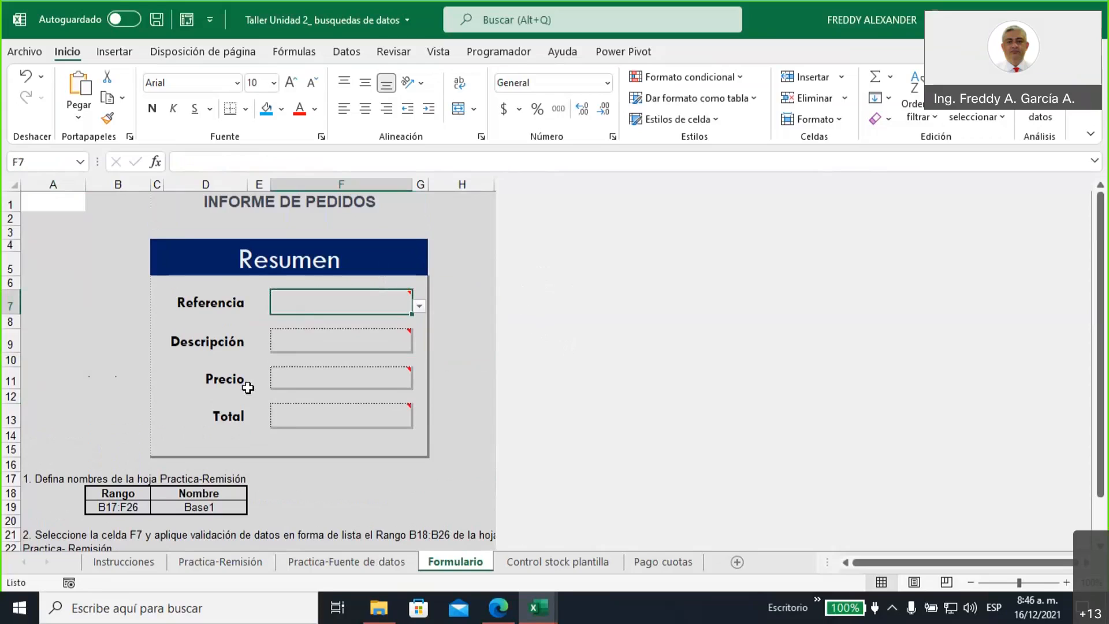
pyautogui.click(364, 312)
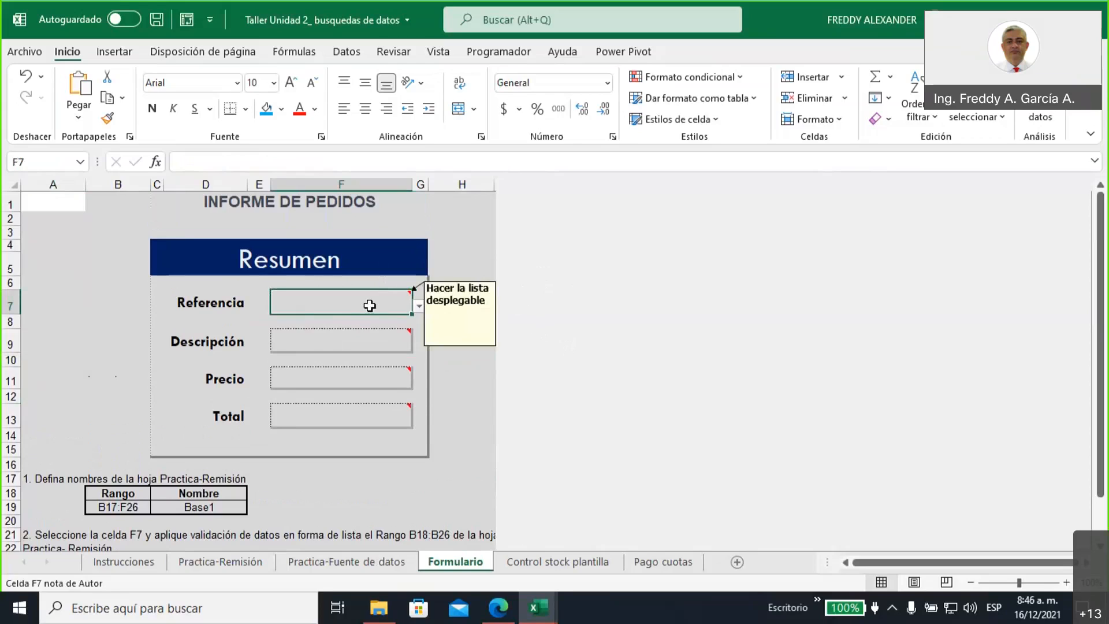
pyautogui.click(420, 308)
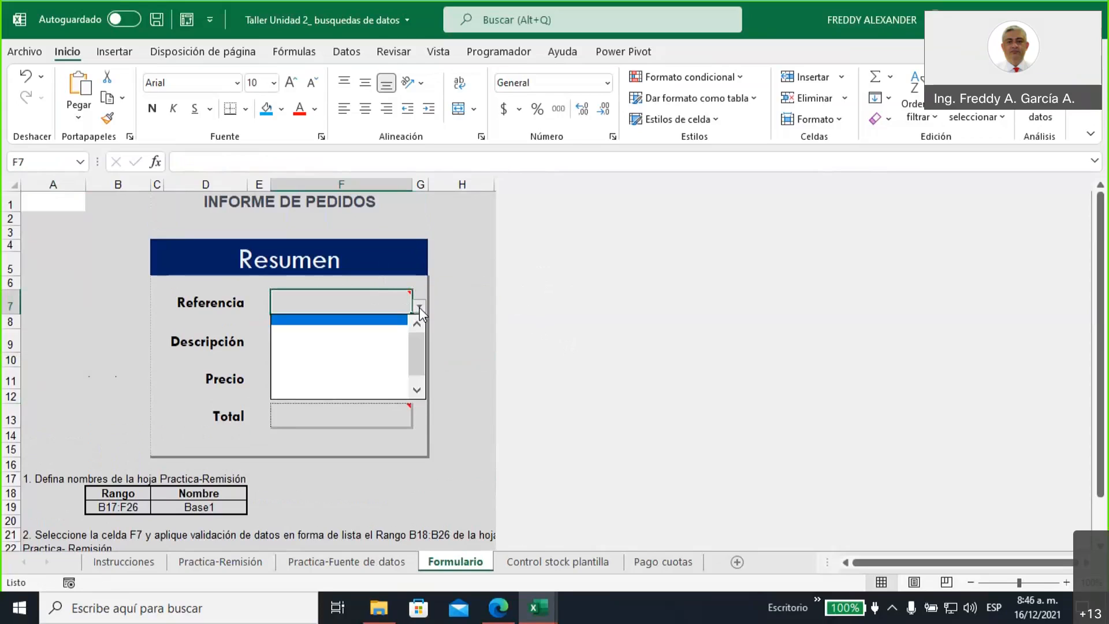
pyautogui.click(420, 313)
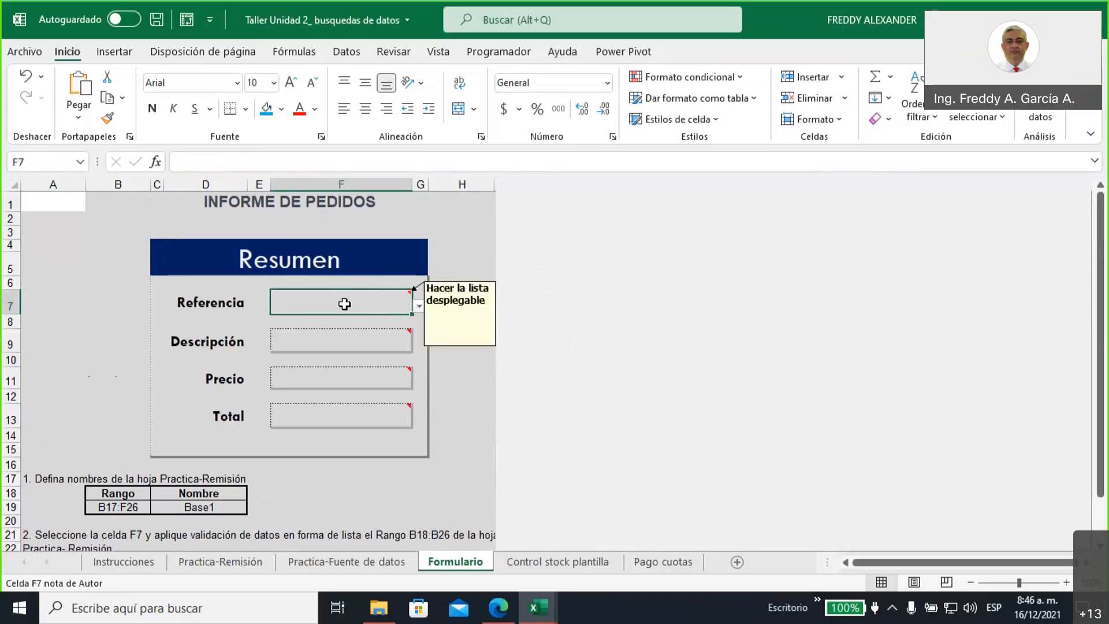
# Read the Formulario instructions on naming range B17:F26 as Base1 and compare them with the Practica-Remisión sheet
pyautogui.scroll(-1, 133, 476)
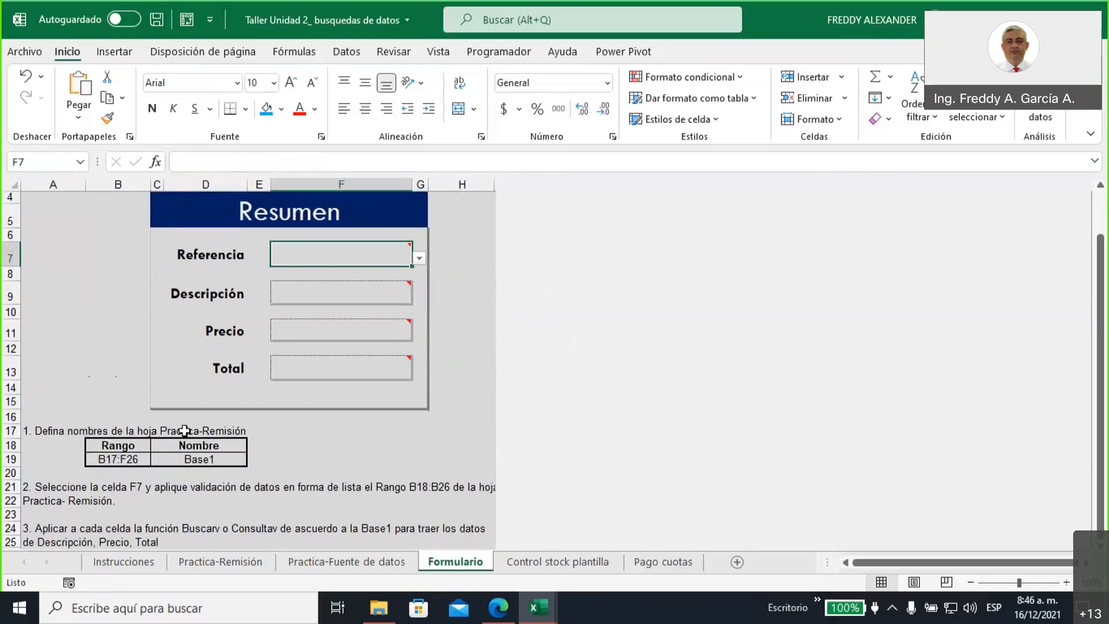
pyautogui.click(219, 561)
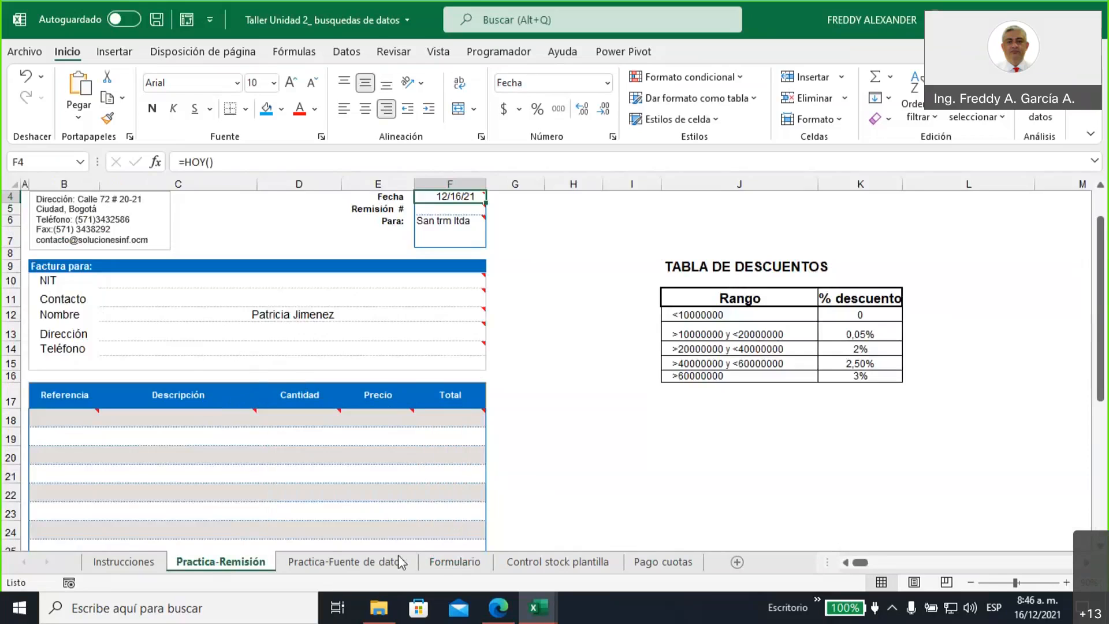
pyautogui.click(464, 562)
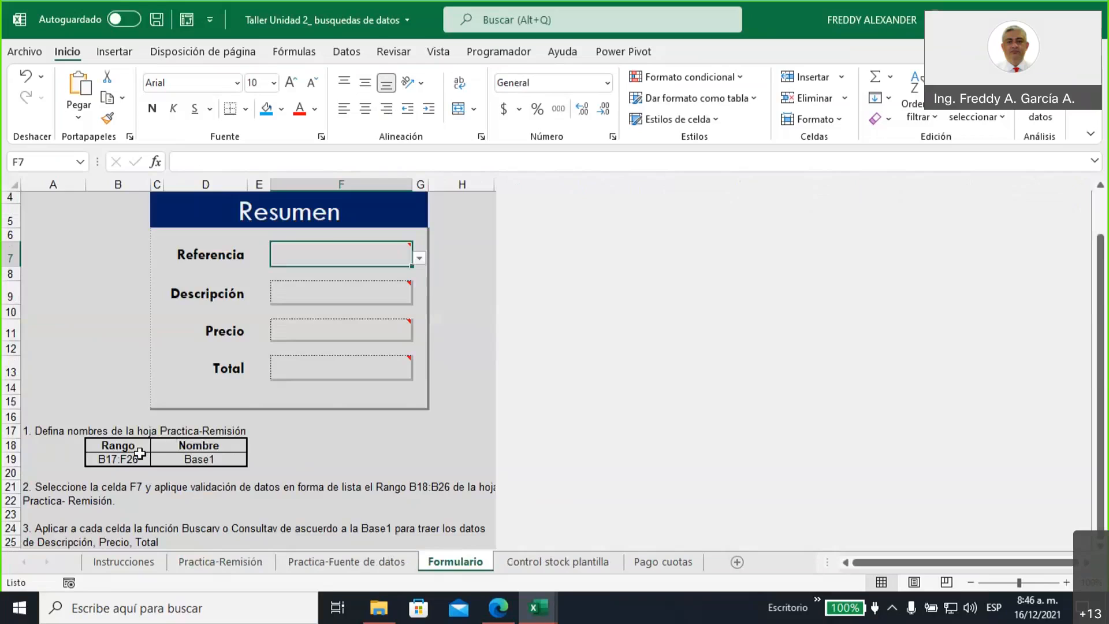
pyautogui.click(113, 460)
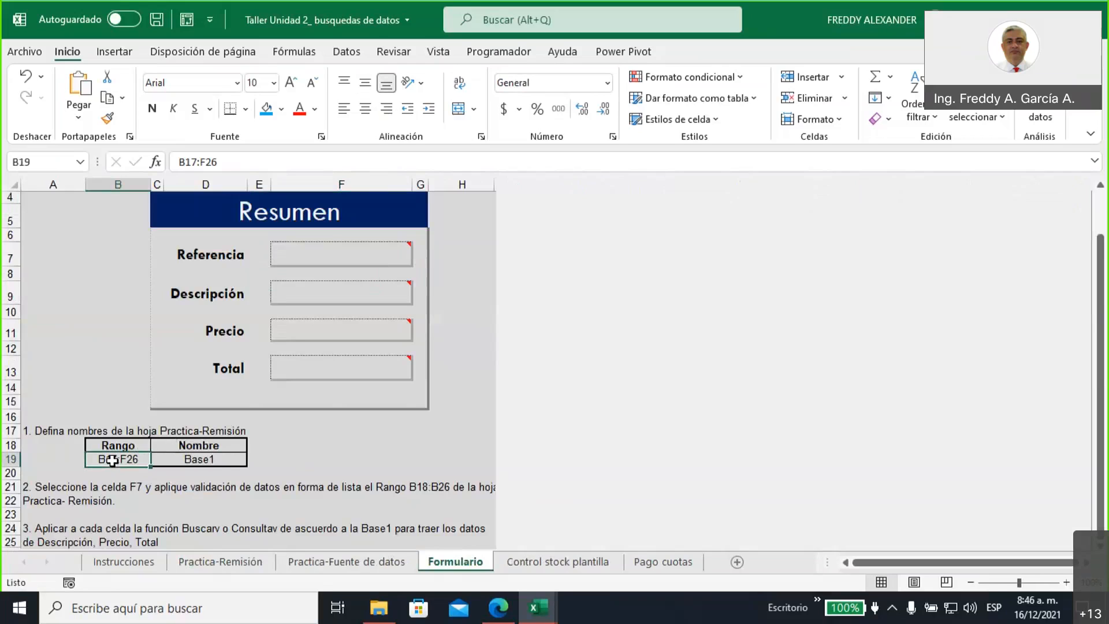
pyautogui.click(280, 255)
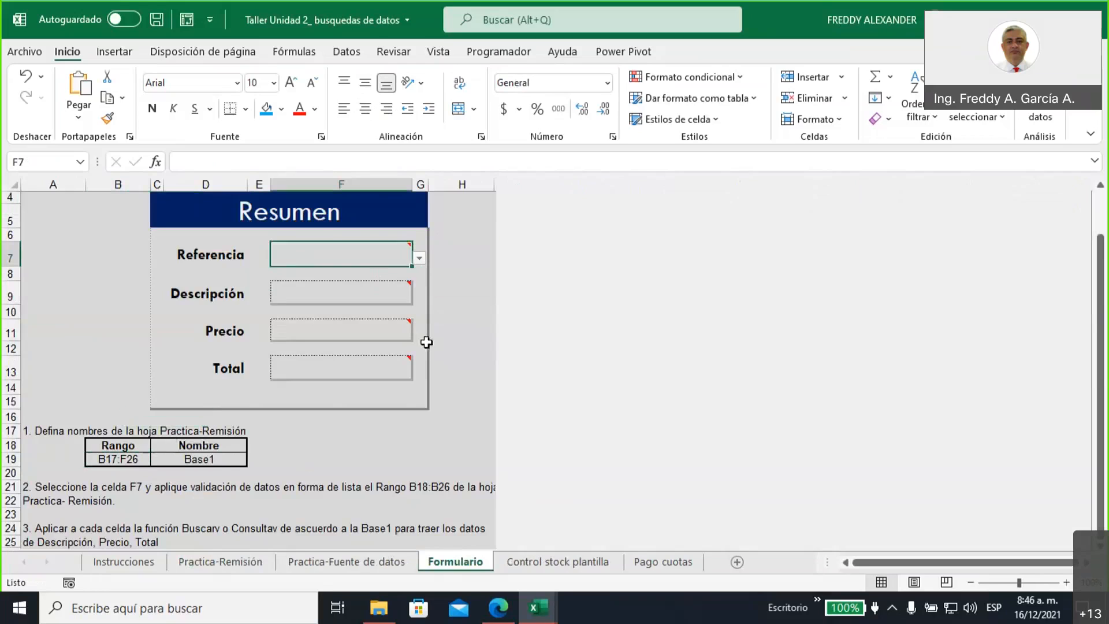
# Inspect the notes on Descripción cell F9 and Referencia cell F7 of the Resumen form, then select F9
pyautogui.moveTo(282, 321)
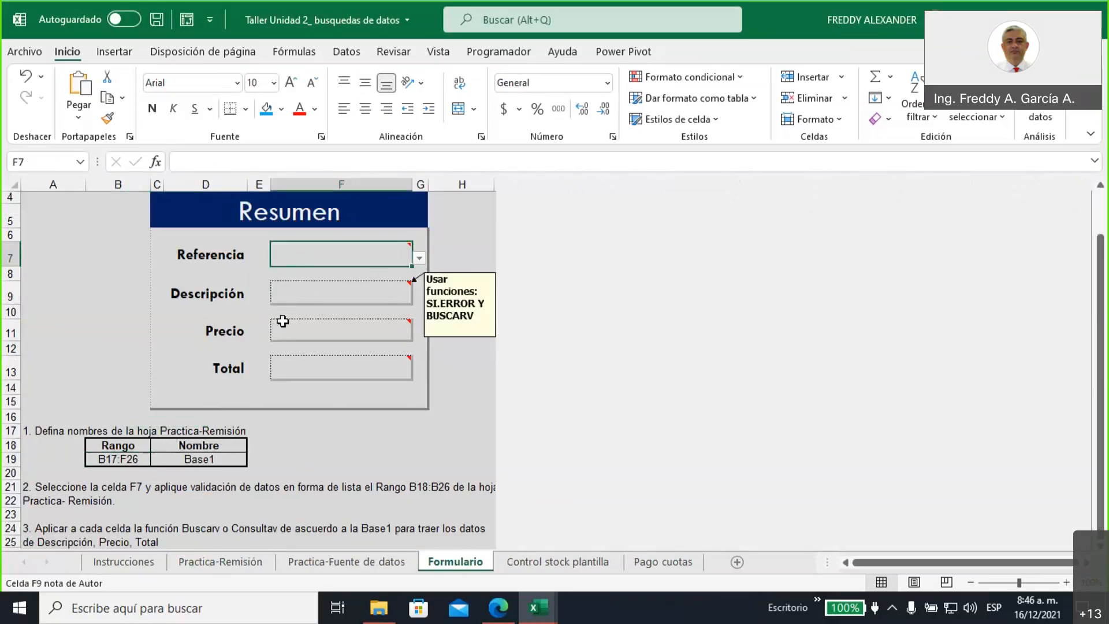
pyautogui.click(420, 260)
pyautogui.click(420, 260)
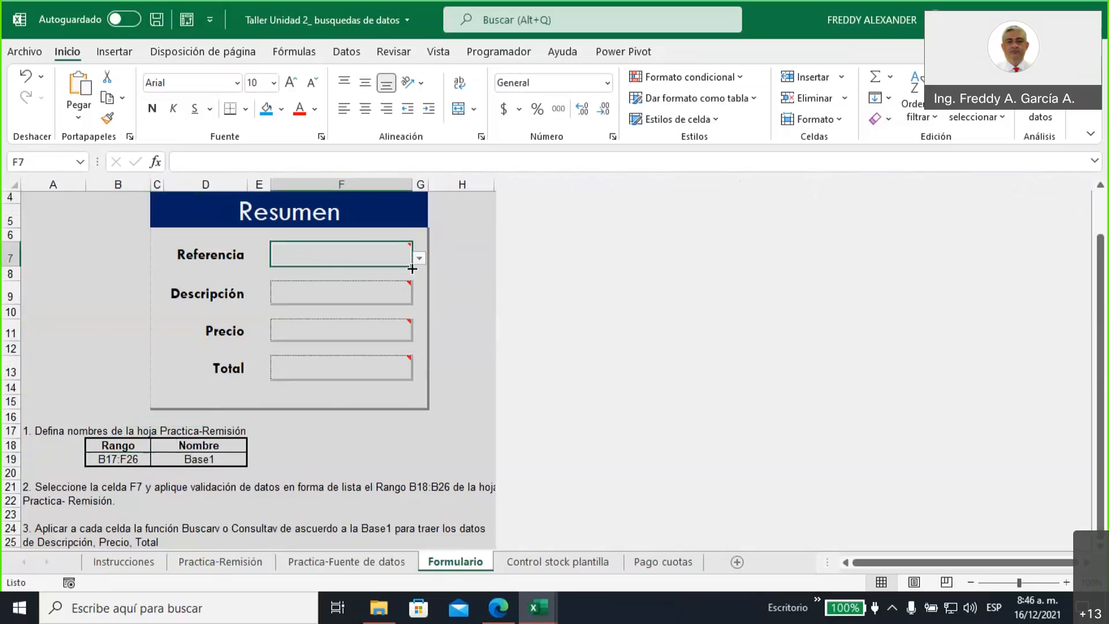
pyautogui.moveTo(331, 258)
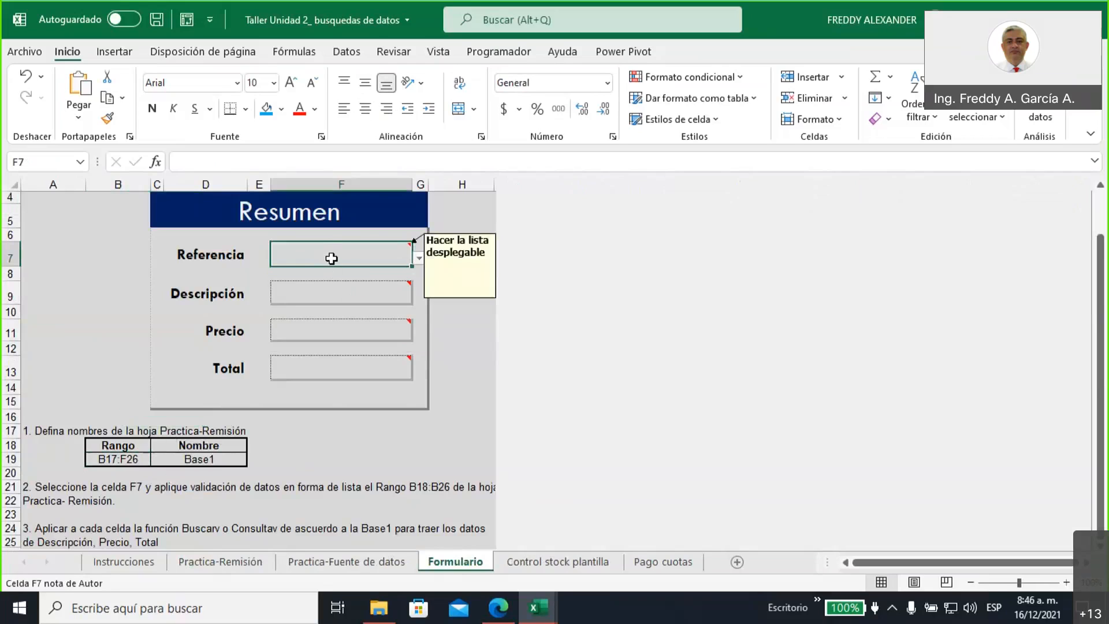
pyautogui.click(346, 296)
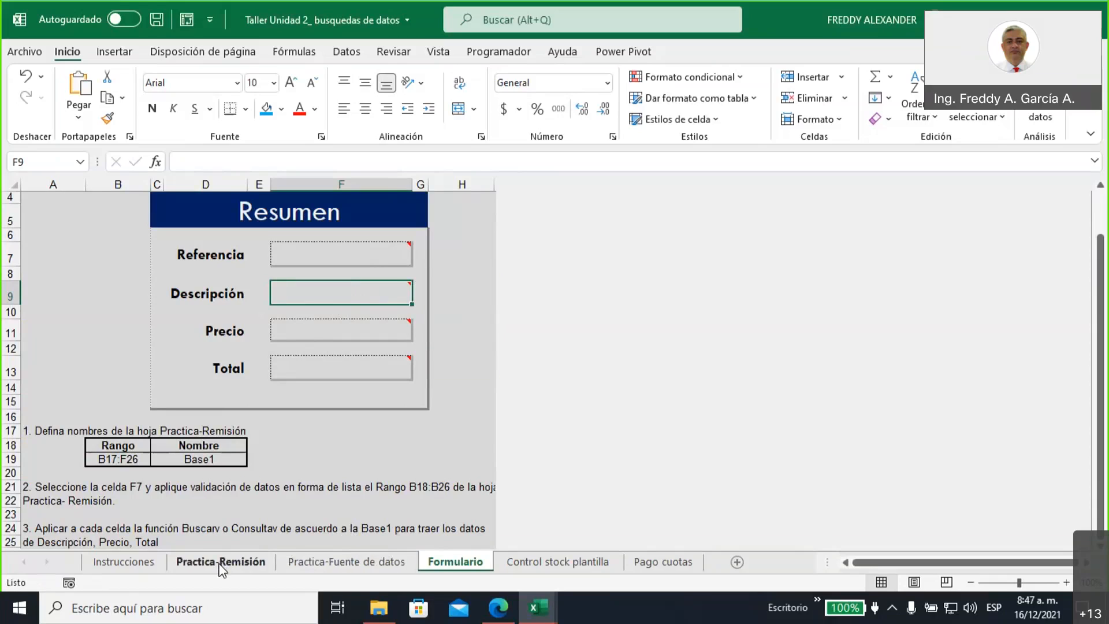
# Clear the client from Para cell F6 on the Practica-Remisión sheet and check the Nombre lookup in C12
pyautogui.click(149, 569)
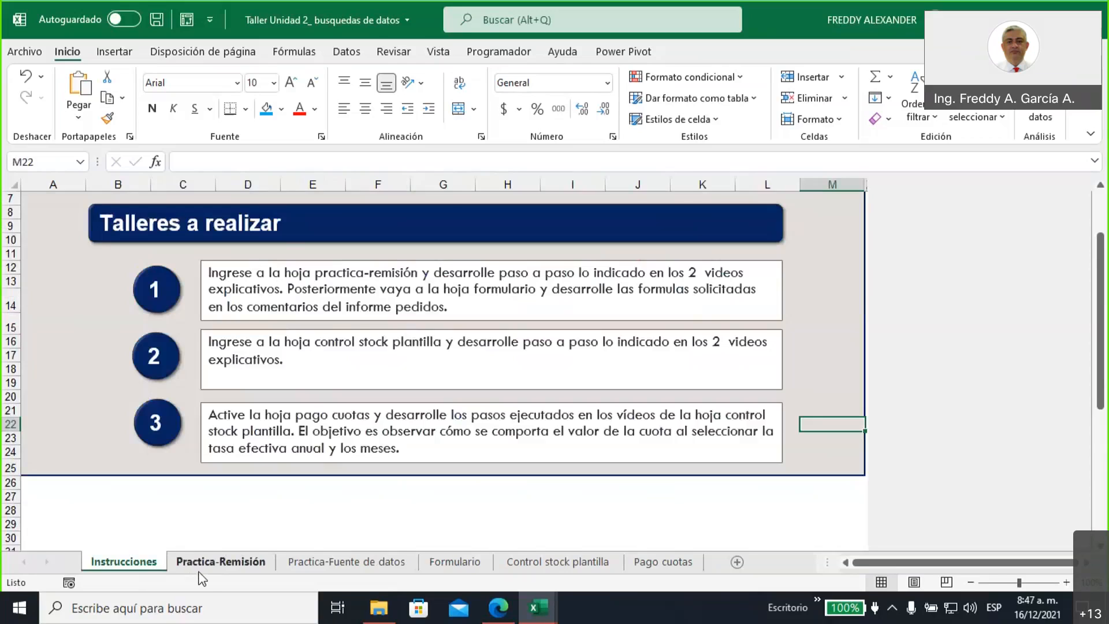
pyautogui.click(199, 572)
pyautogui.click(317, 316)
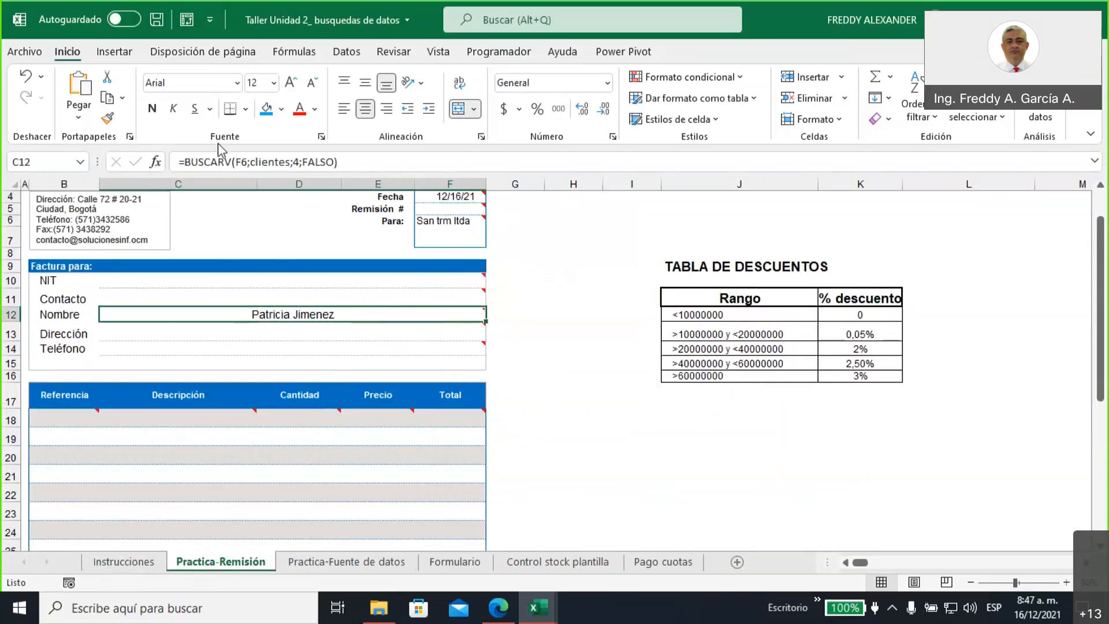
pyautogui.click(433, 234)
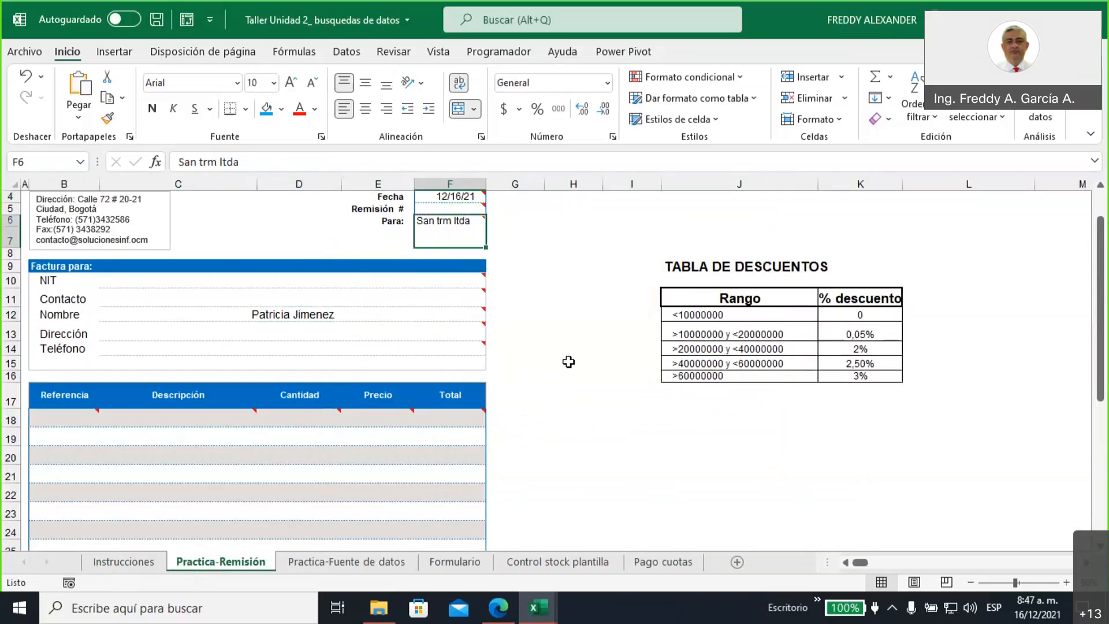
pyautogui.press('BackSpace')
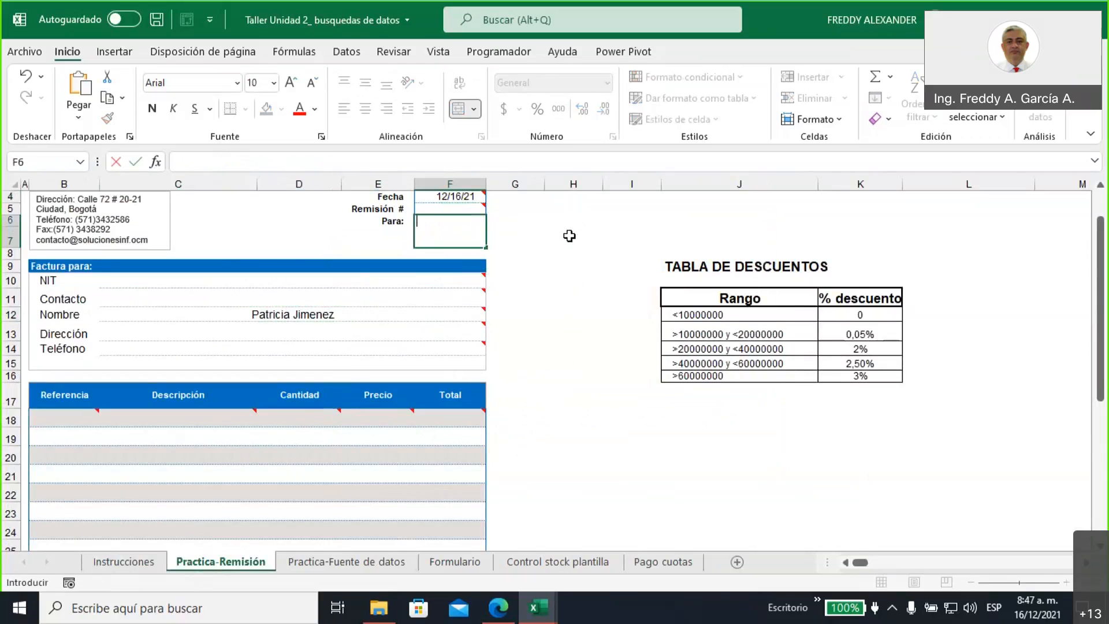
pyautogui.click(569, 236)
pyautogui.click(334, 319)
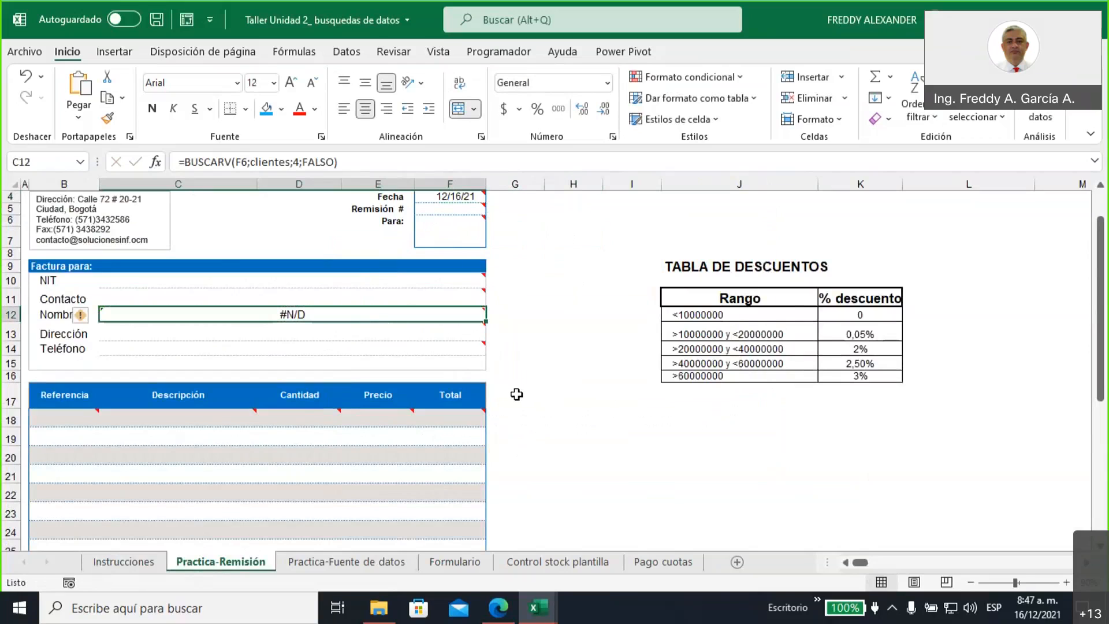
# Wrap the BUSCARV formula in Nombre cell C12 in SI.ERROR, with 0 as the value for errors
pyautogui.moveTo(466, 410)
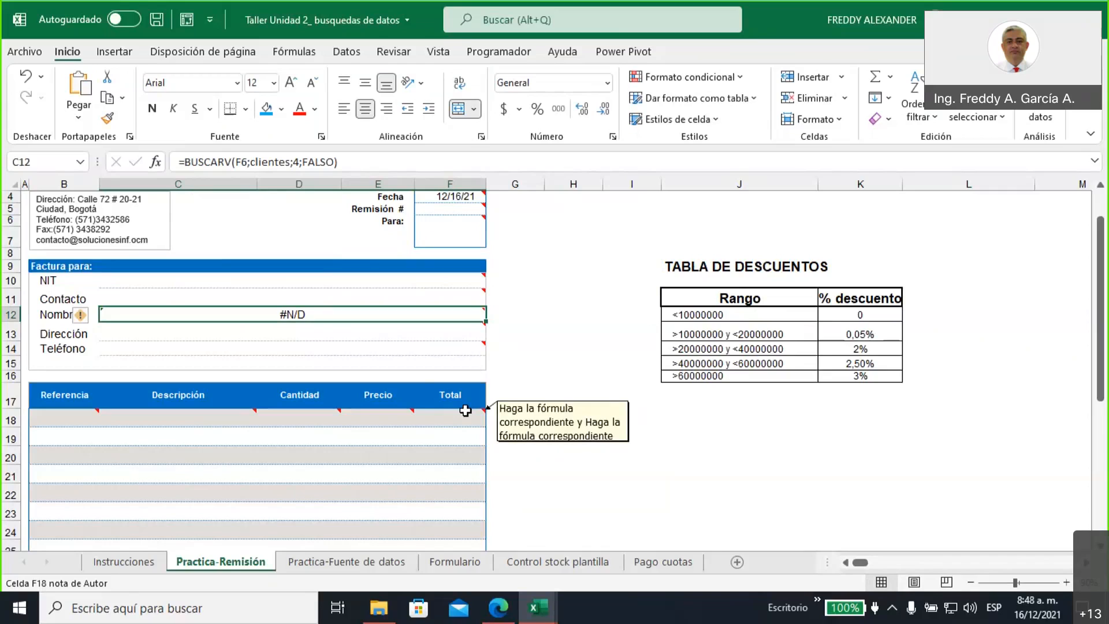
pyautogui.click(430, 231)
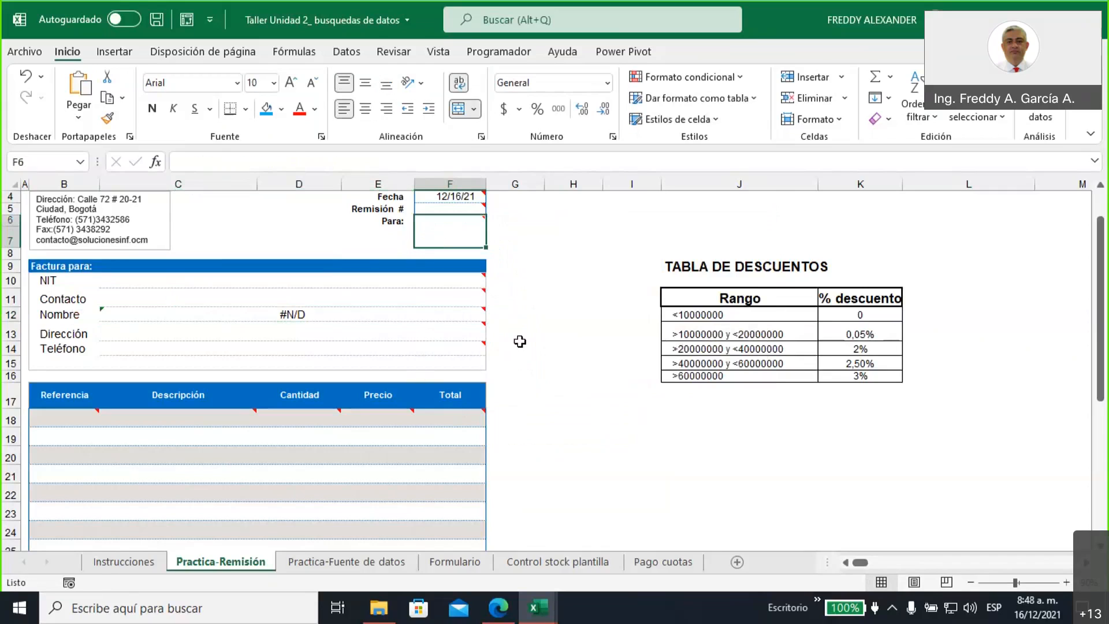
pyautogui.click(301, 319)
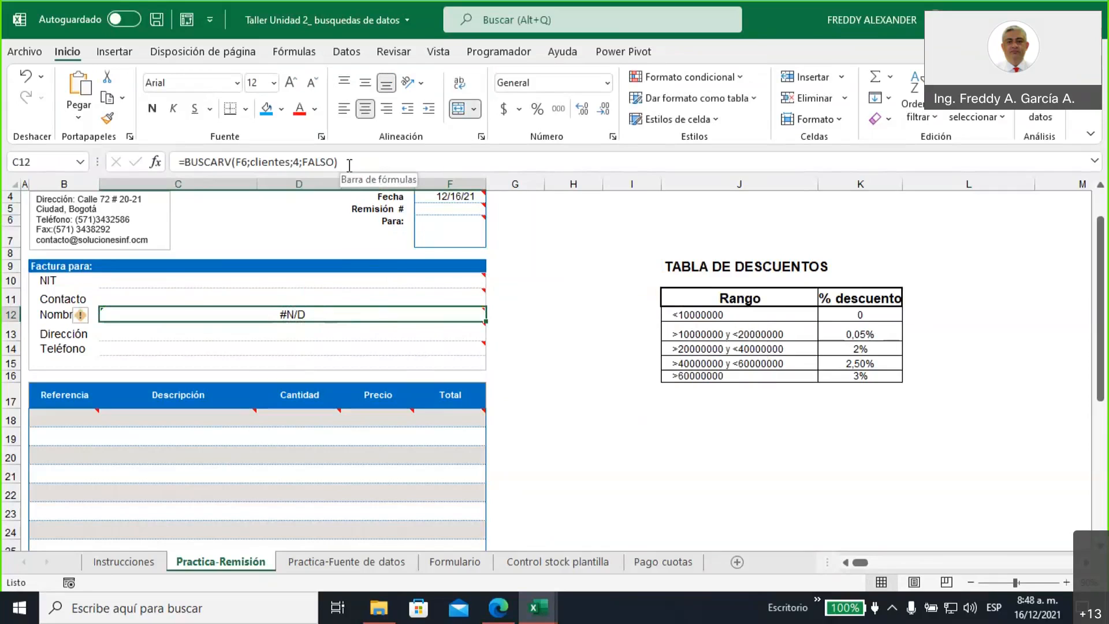
pyautogui.moveTo(322, 310)
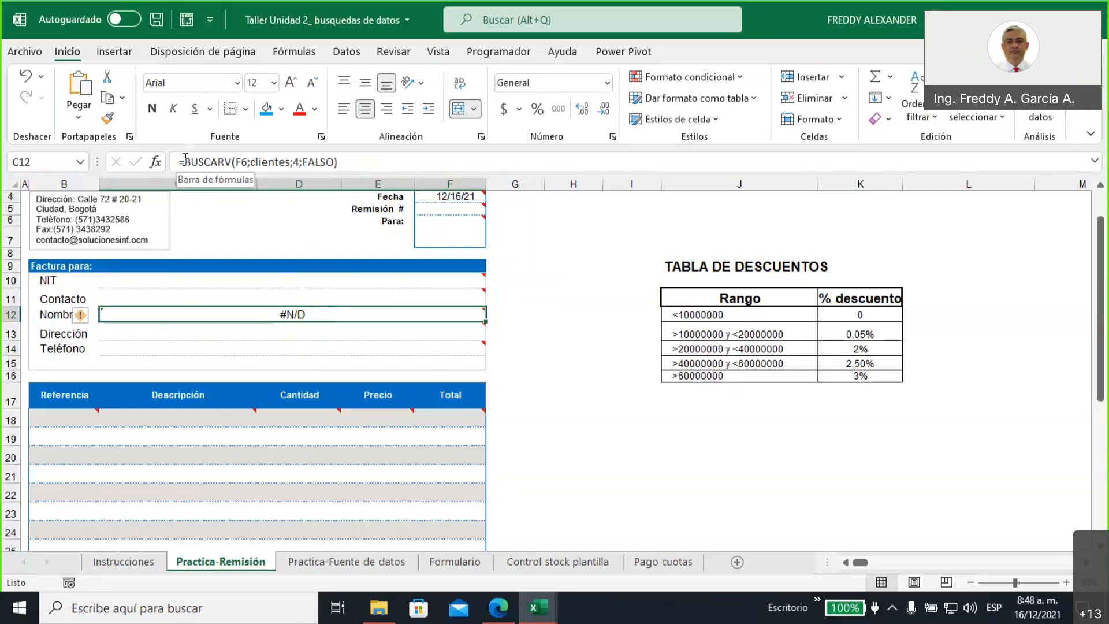
pyautogui.moveTo(293, 321)
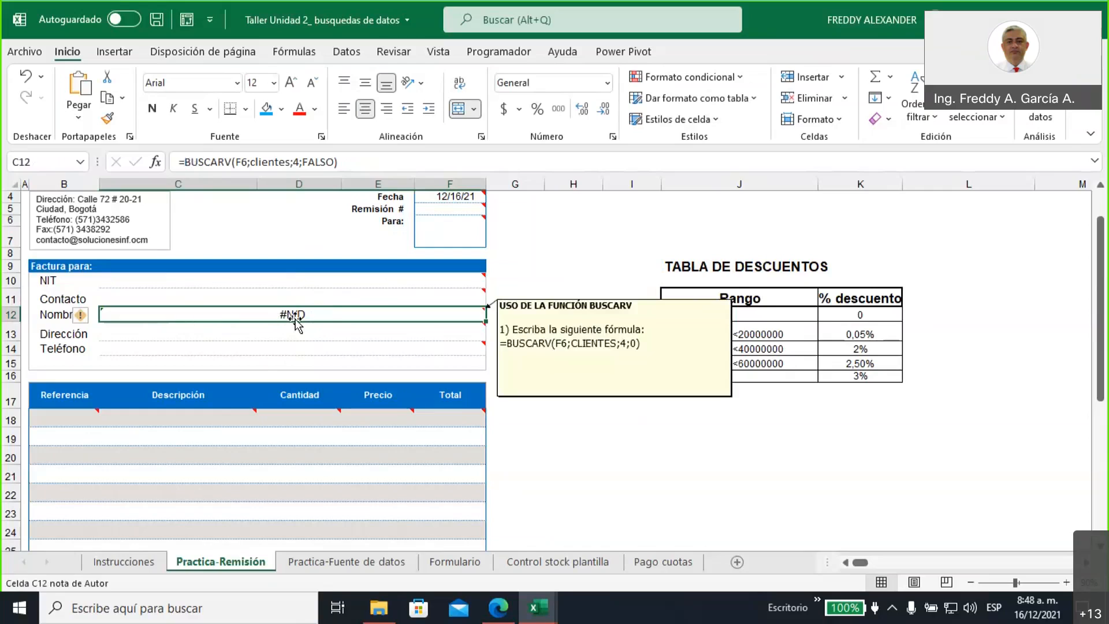
pyautogui.click(186, 165)
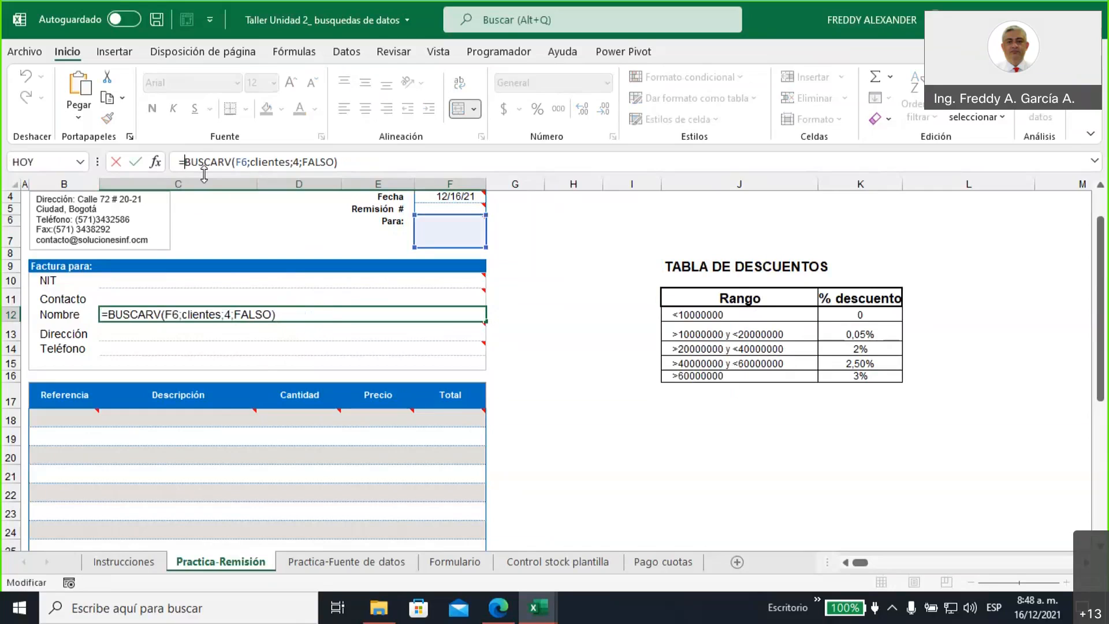
pyautogui.write('si')
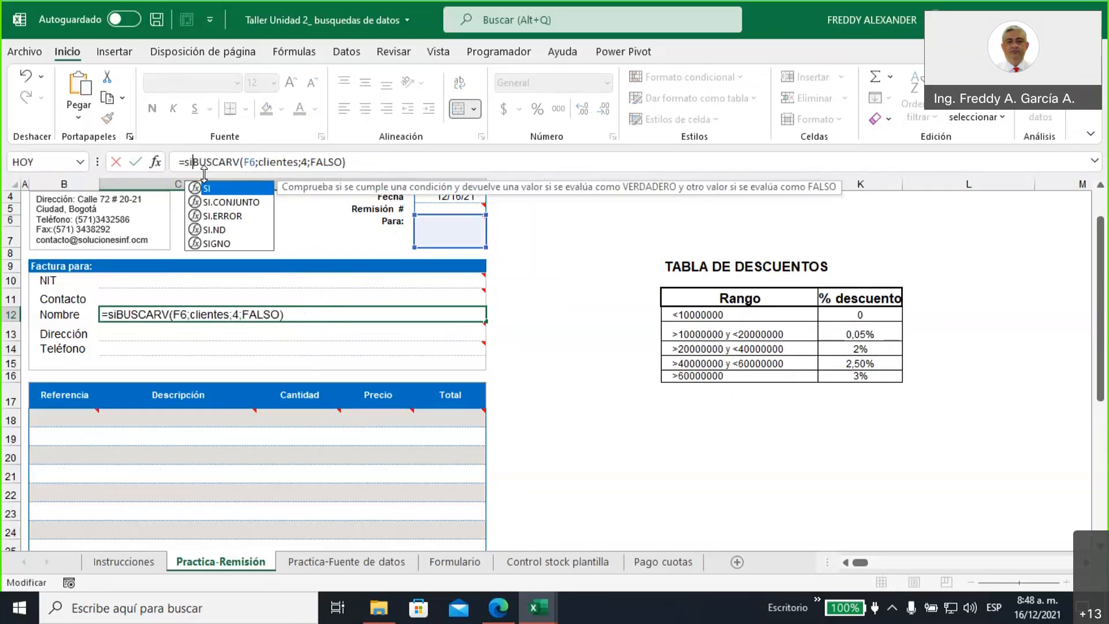
pyautogui.doubleClick(223, 216)
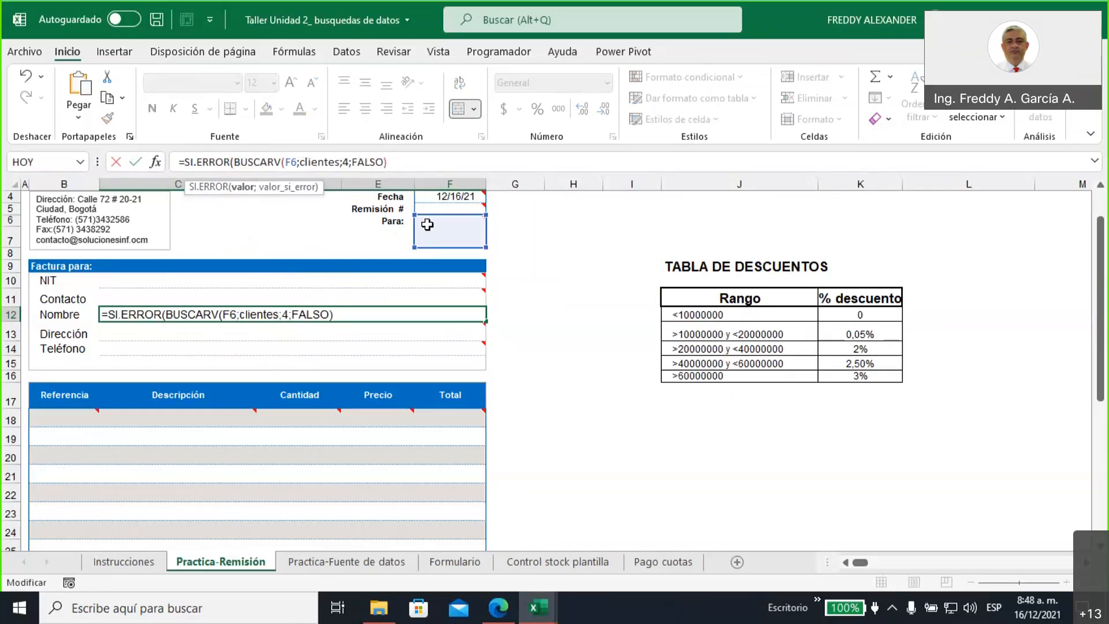
pyautogui.click(392, 162)
pyautogui.write(';')
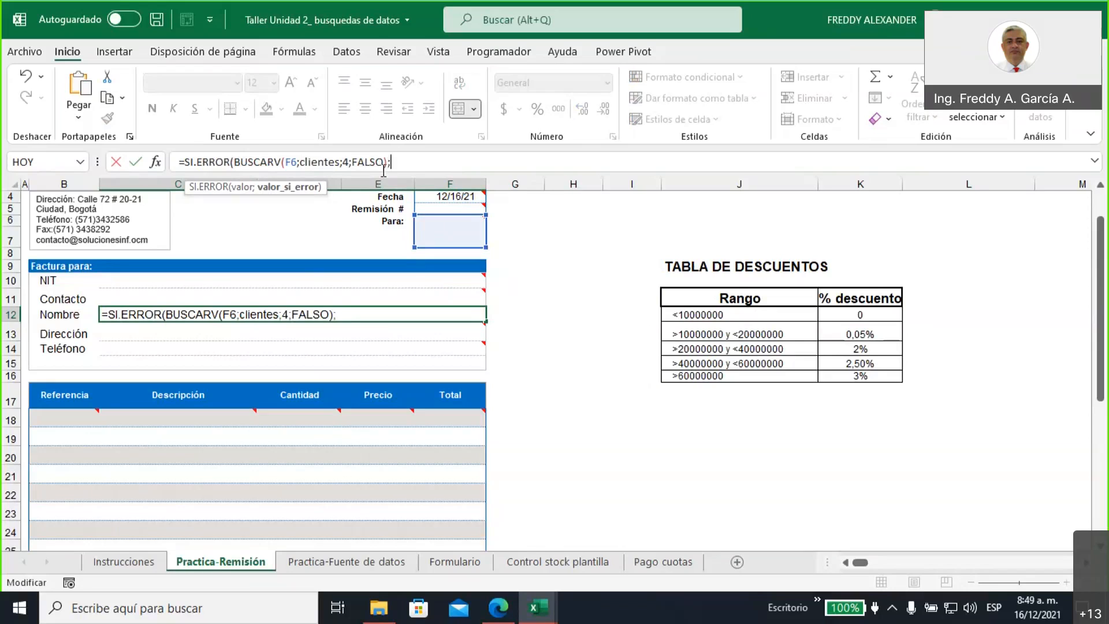
pyautogui.write('0)')
pyautogui.press('Return')
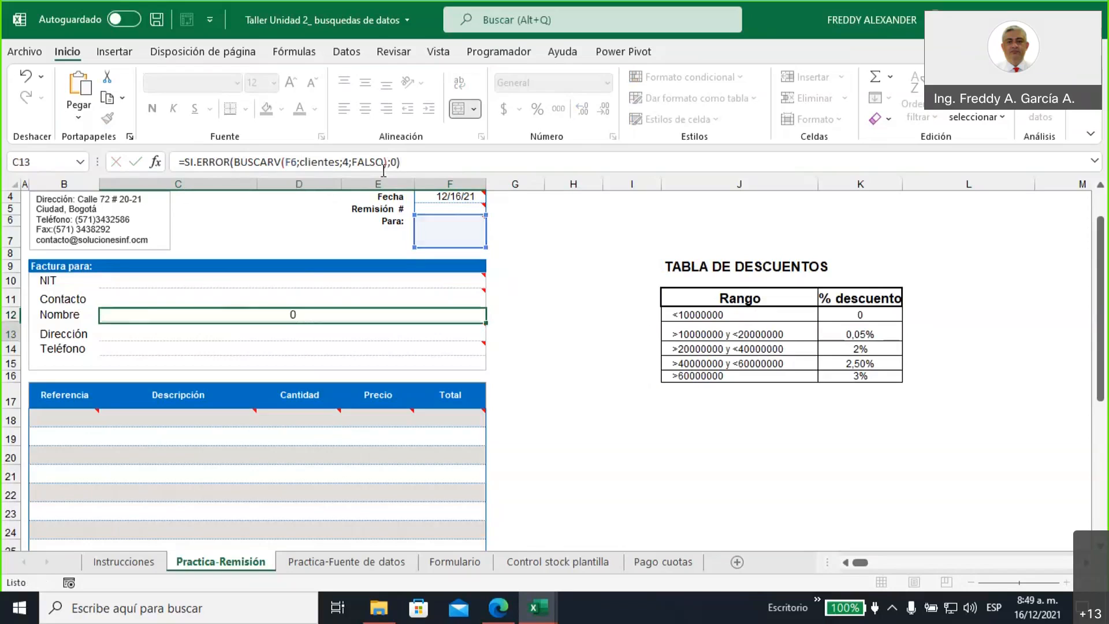
# Replace the error value of the SI.ERROR formula in C12 with a quoted blank space, " "
pyautogui.click(312, 315)
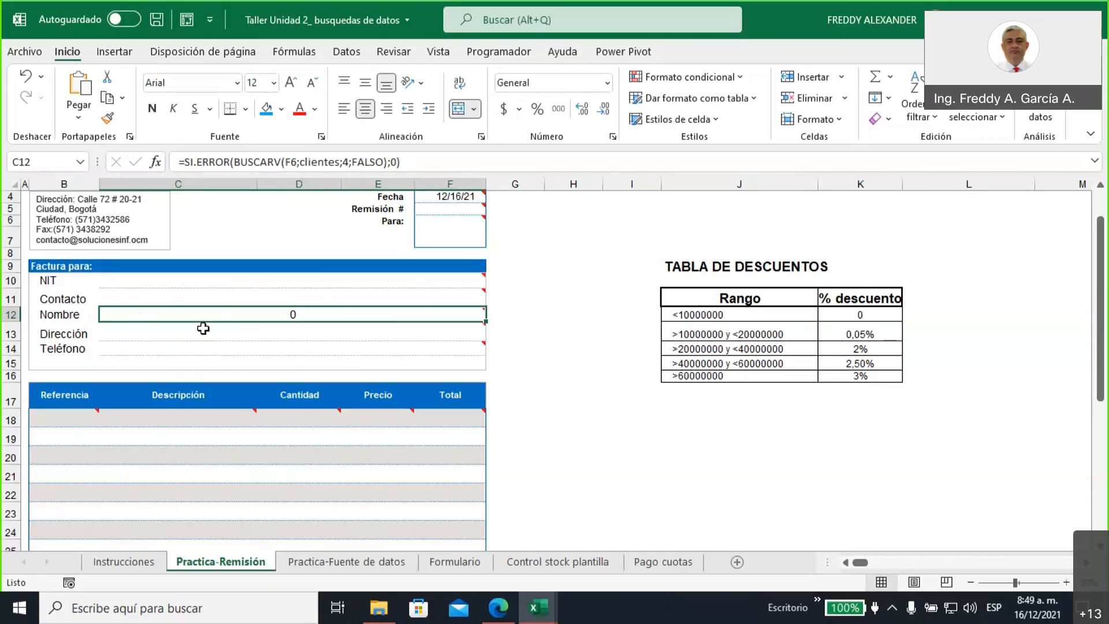
pyautogui.moveTo(183, 315)
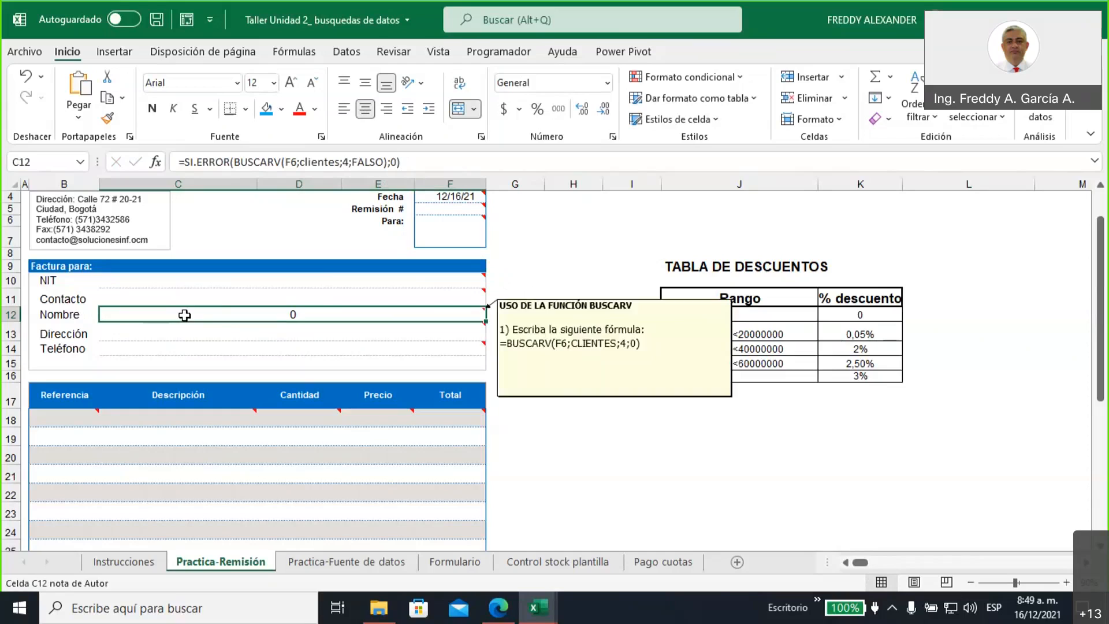
pyautogui.doubleClick(394, 162)
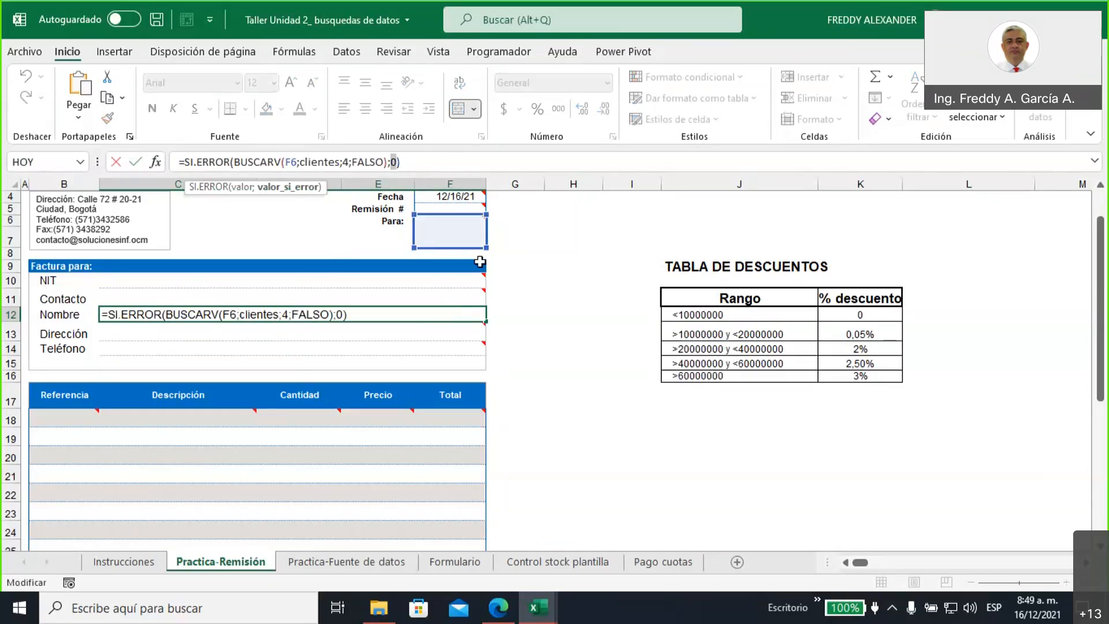
pyautogui.write('" "')
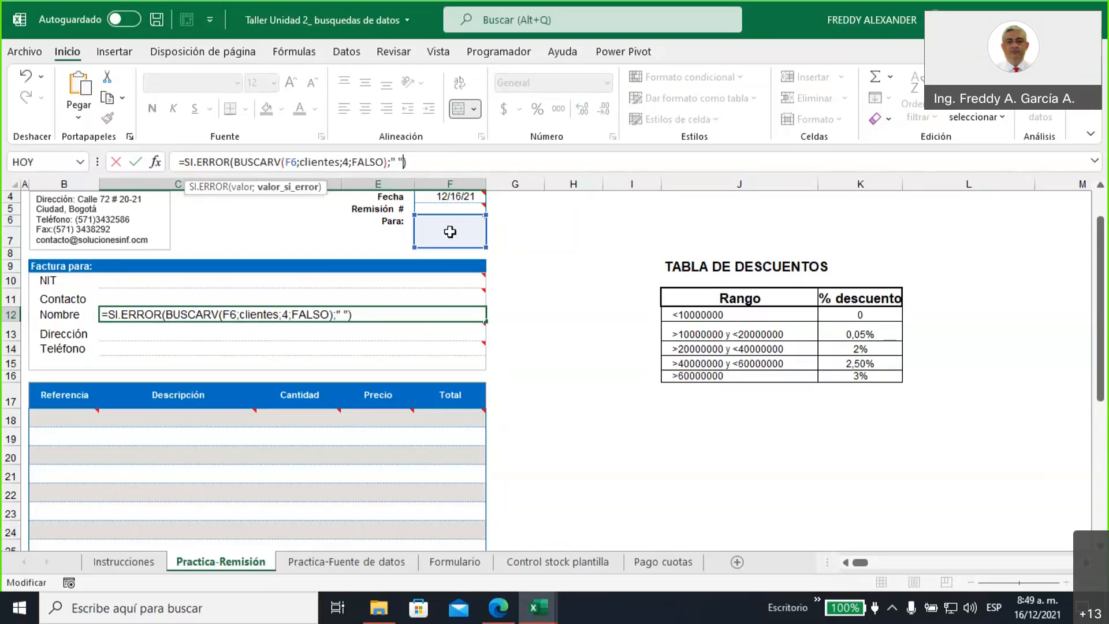
pyautogui.click(419, 162)
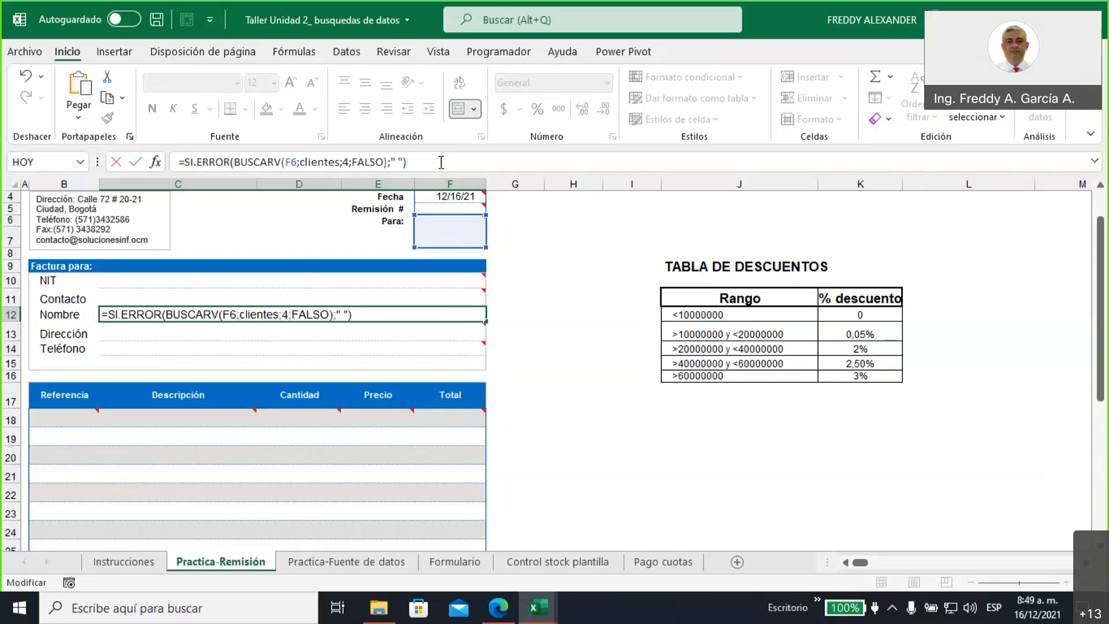
pyautogui.press('Return')
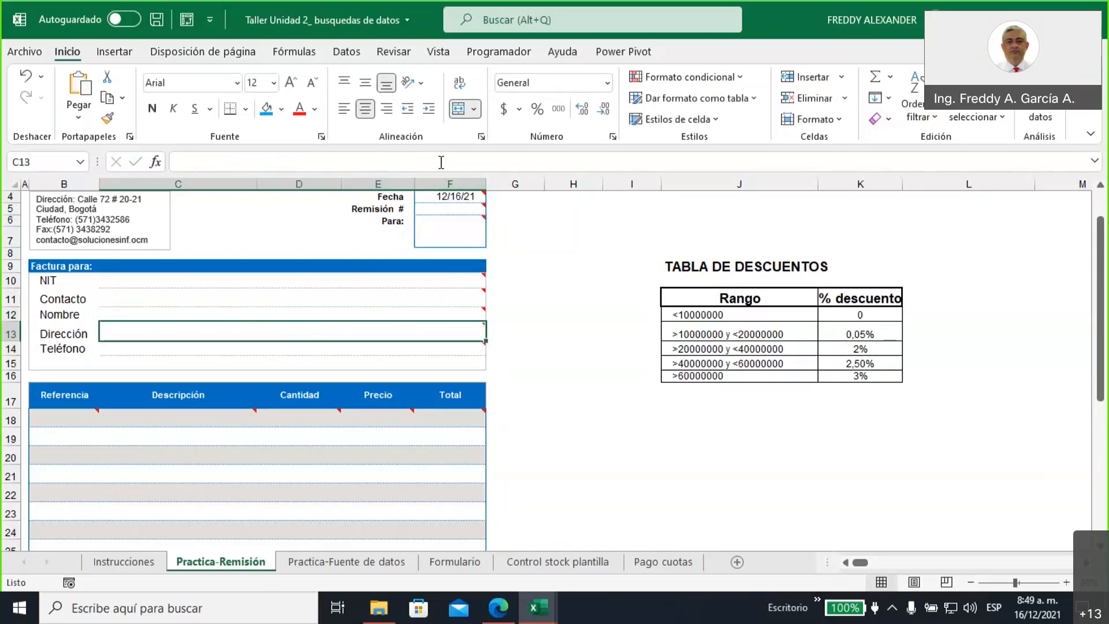
# Review the " " argument of the SI.ERROR formula in C12 and the note on Para cell F6
pyautogui.click(299, 319)
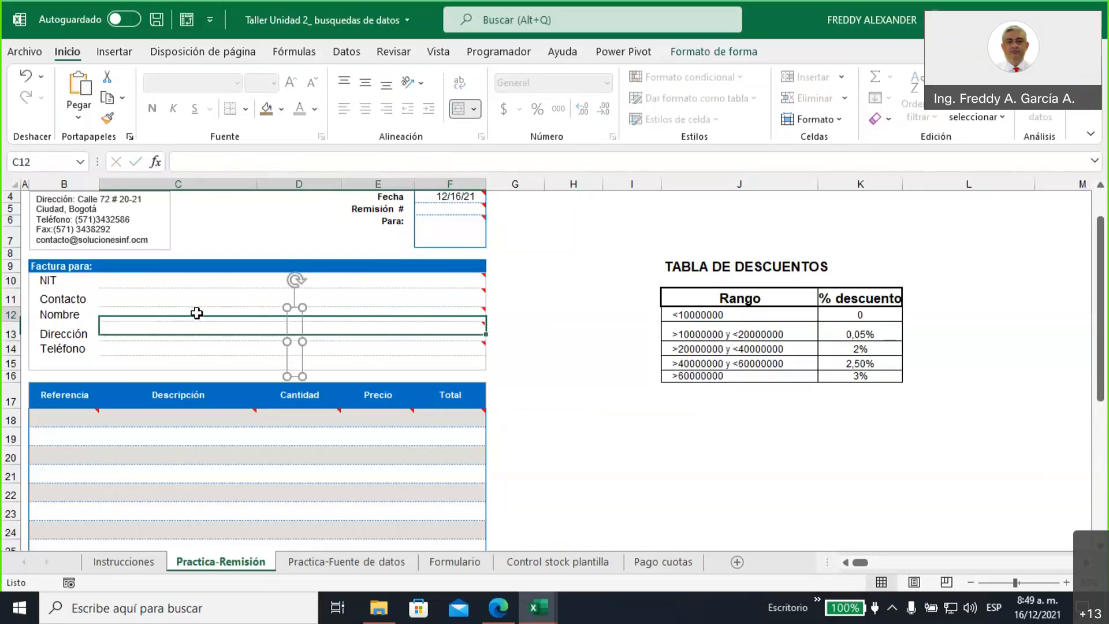
pyautogui.click(197, 313)
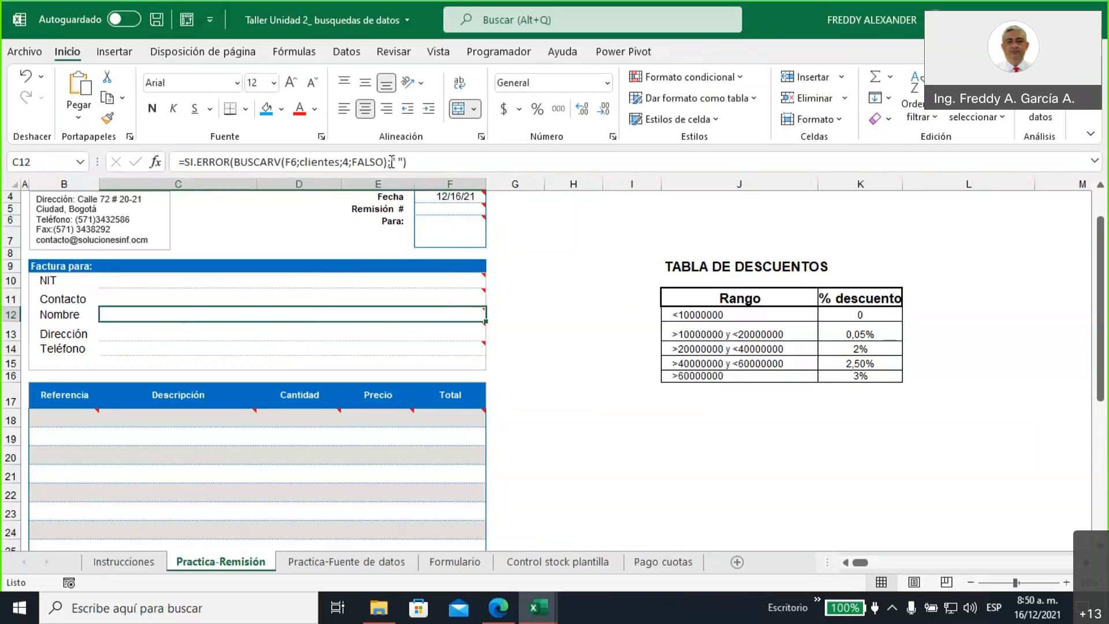
pyautogui.moveTo(392, 162); pyautogui.dragTo(404, 162)
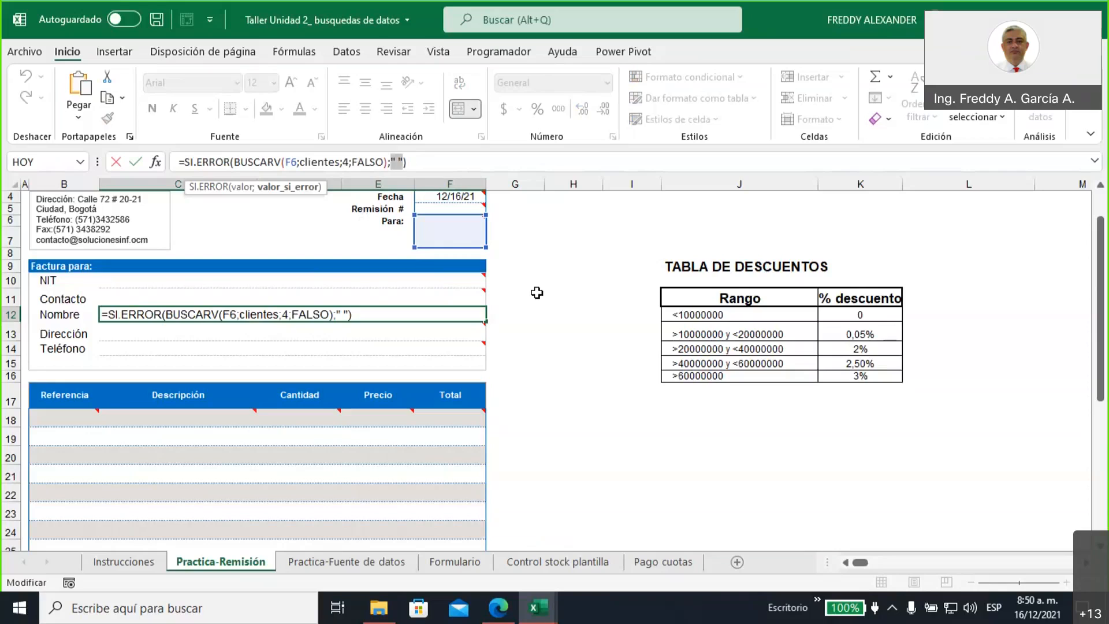
pyautogui.click(422, 163)
pyautogui.press('Return')
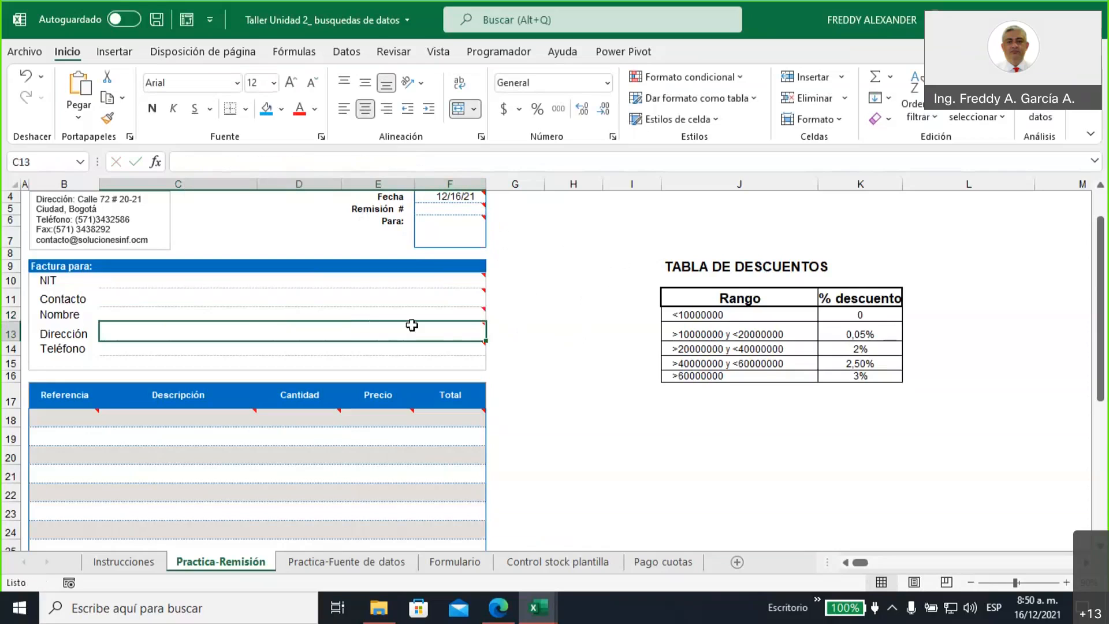
pyautogui.click(363, 315)
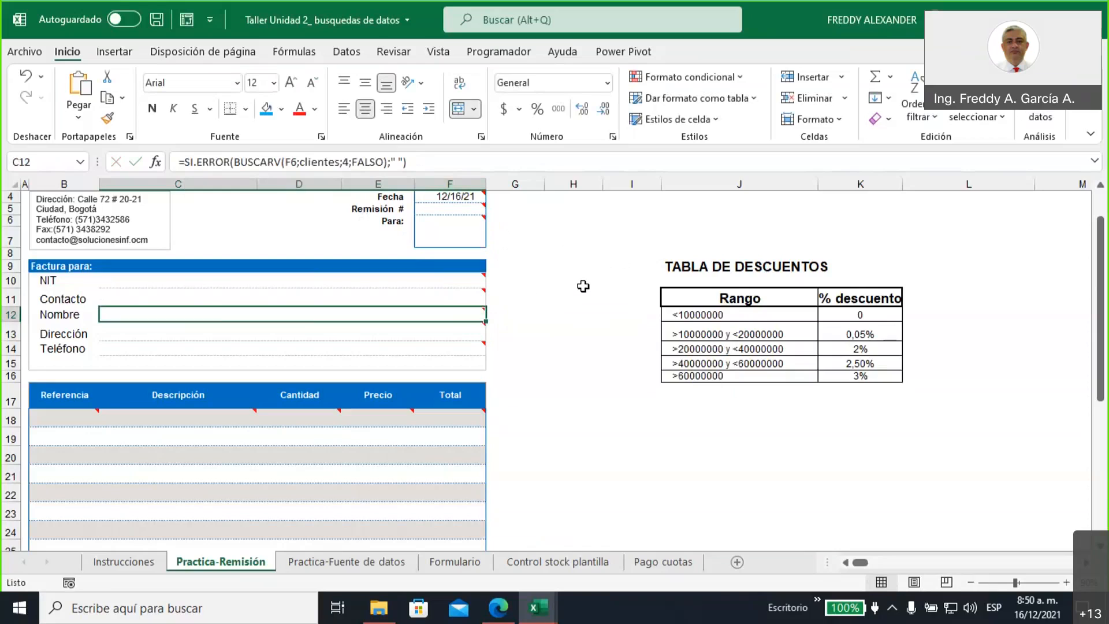
pyautogui.click(443, 234)
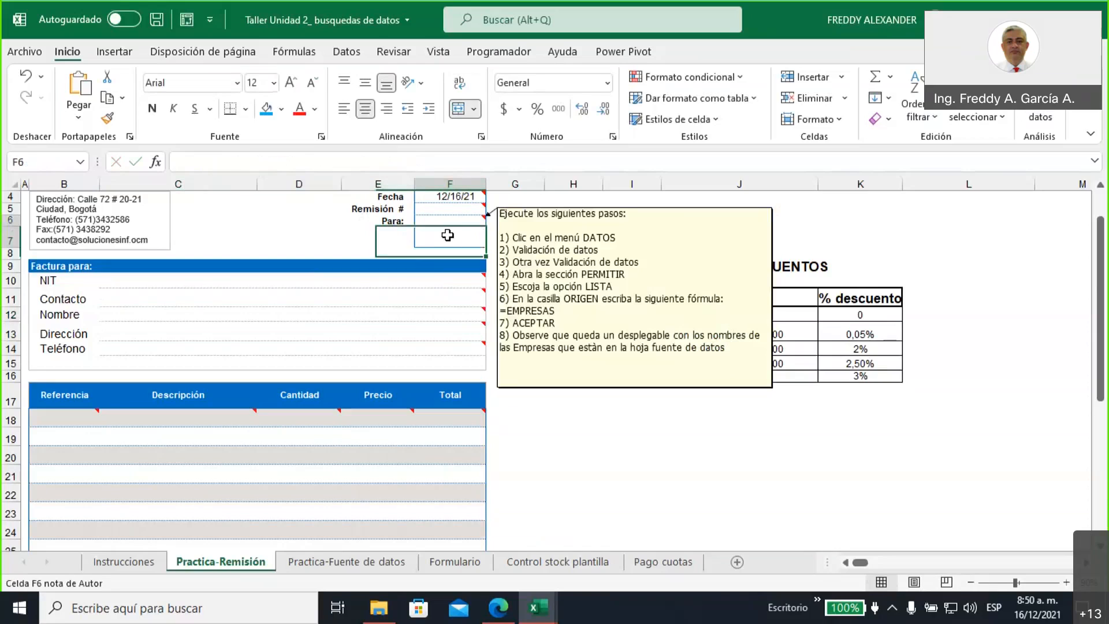
# Copy the client San trm ltda from K7 on Practica-Fuente de datos into Para cell F6 of Practica-Remisión and check the Nombre lookup in C12
pyautogui.click(438, 566)
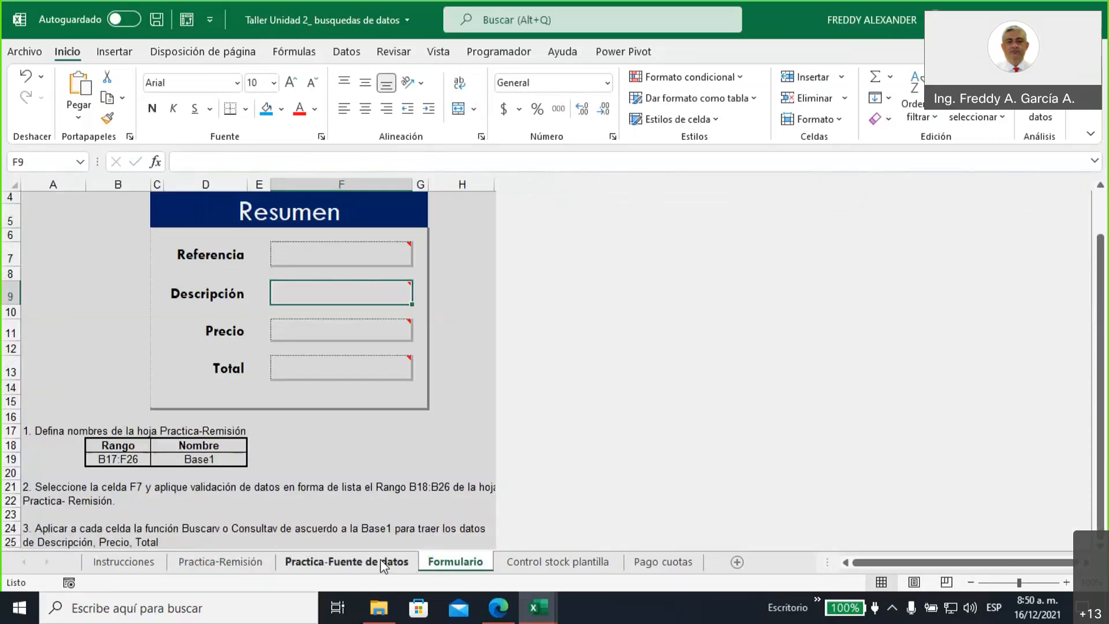
pyautogui.click(346, 562)
pyautogui.scroll(5, 631, 383)
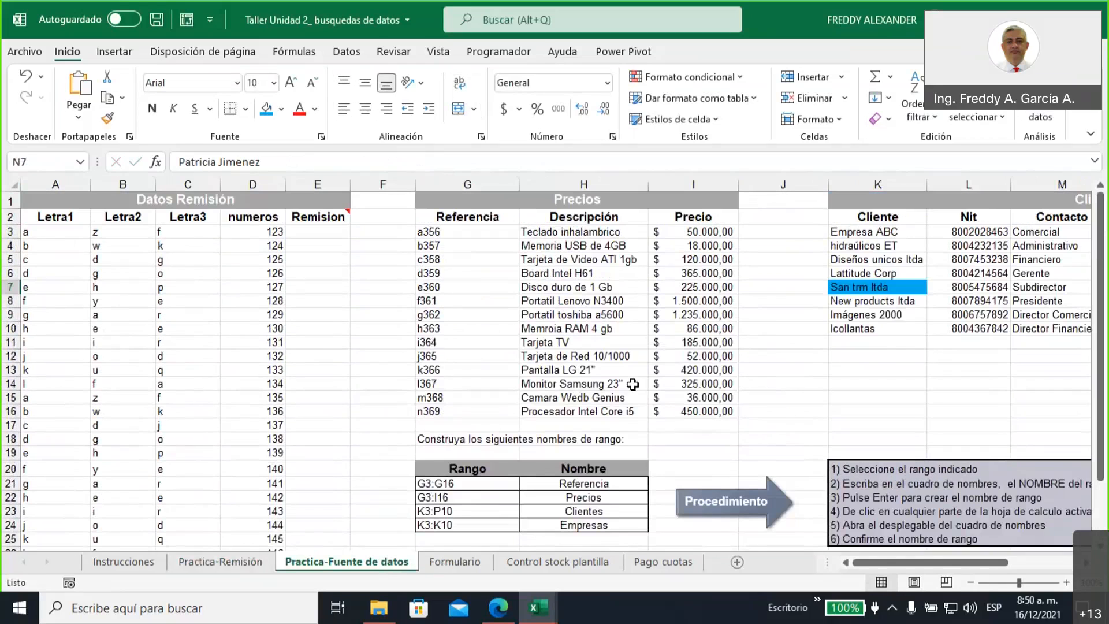
pyautogui.click(865, 286)
pyautogui.moveTo(239, 162); pyautogui.dragTo(173, 161)
pyautogui.hotkey('ctrl', 'c')
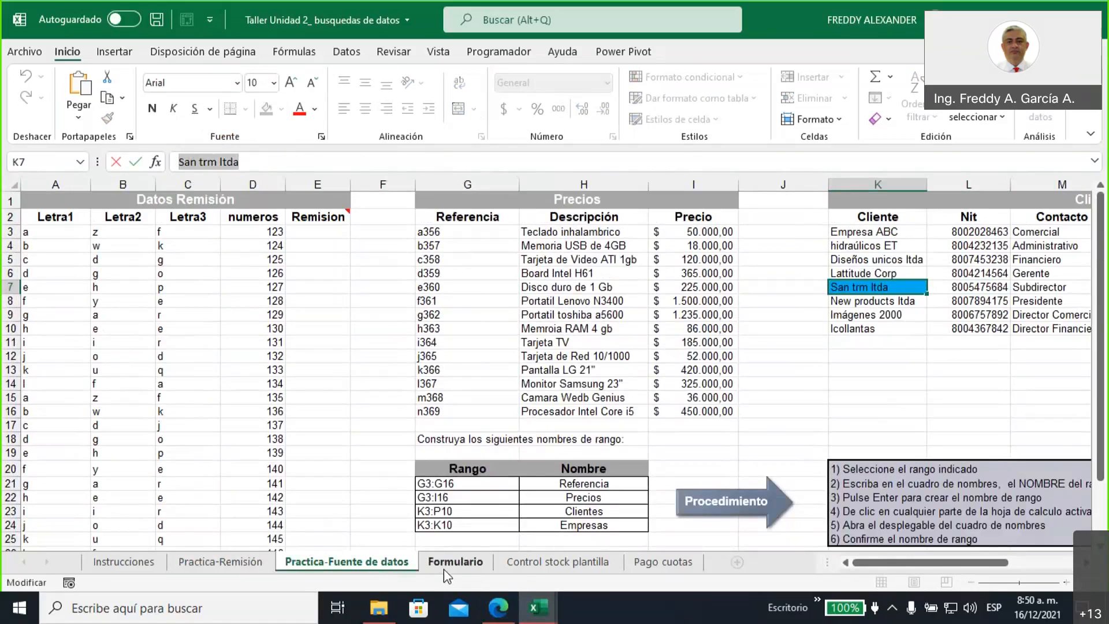
pyautogui.click(259, 560)
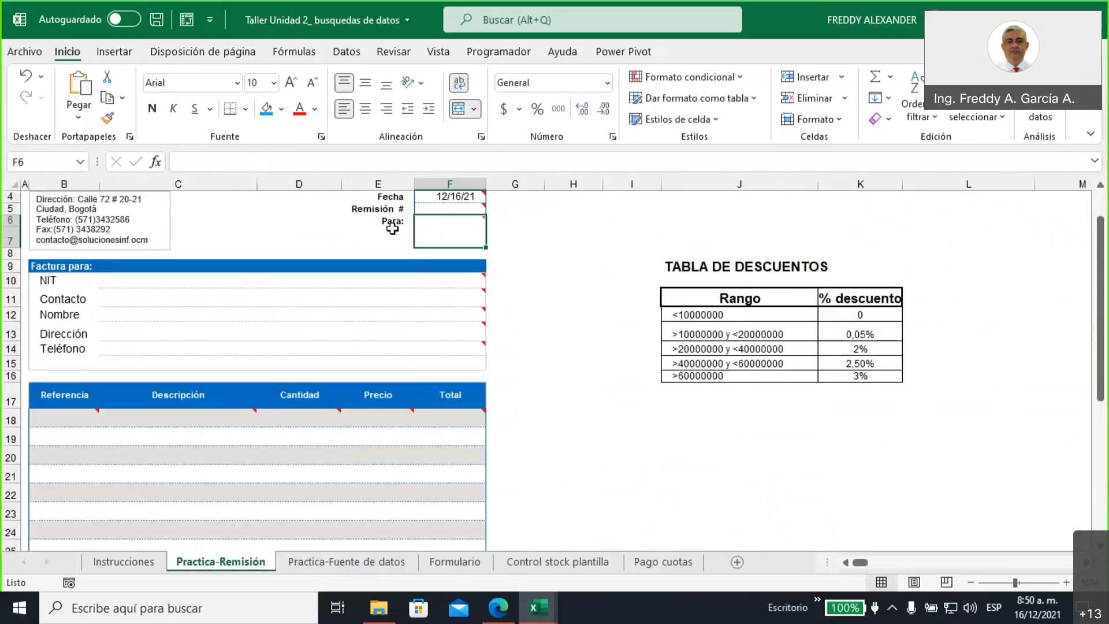
pyautogui.click(276, 163)
pyautogui.hotkey('ctrl', 'v')
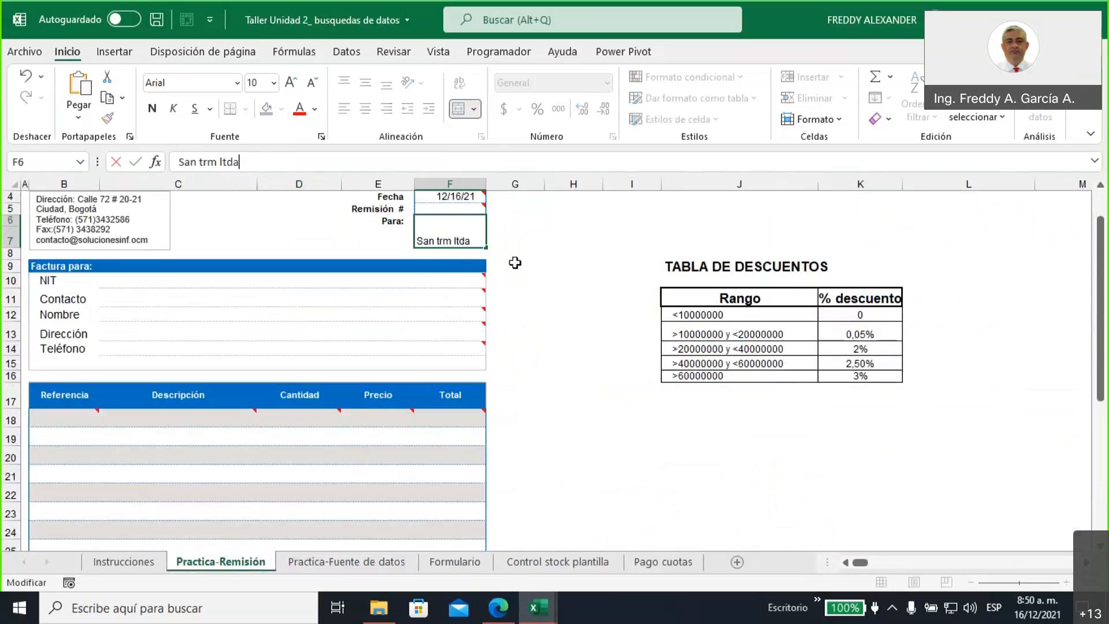
pyautogui.press('Return')
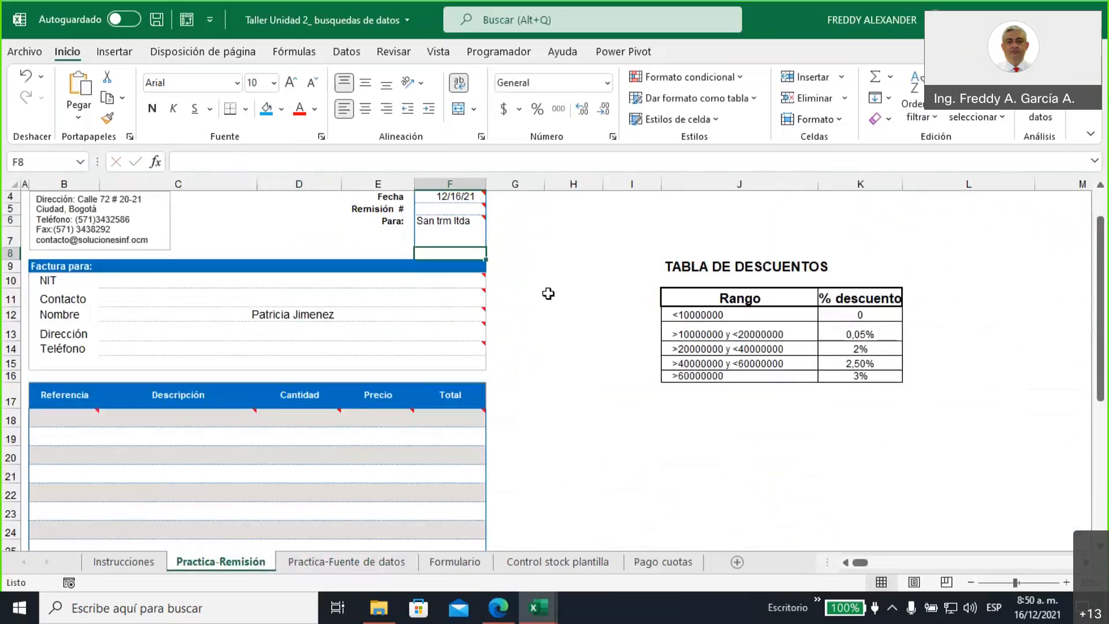
pyautogui.click(426, 312)
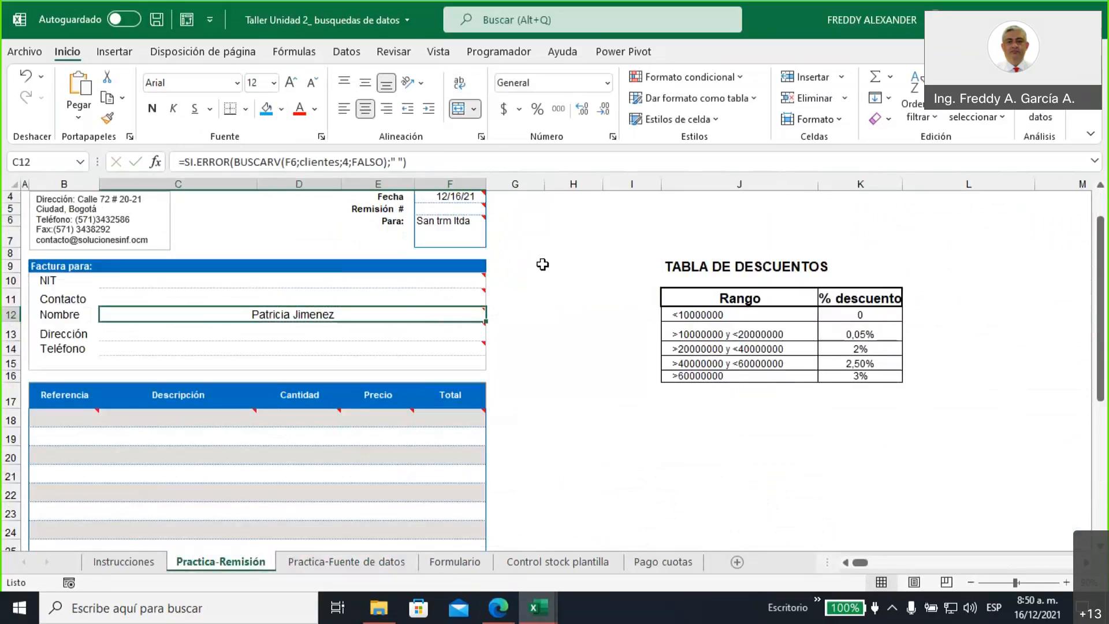
# Shorten the client in Para cell F6 to San trm to test the lookup with a name missing from the client table
pyautogui.click(464, 236)
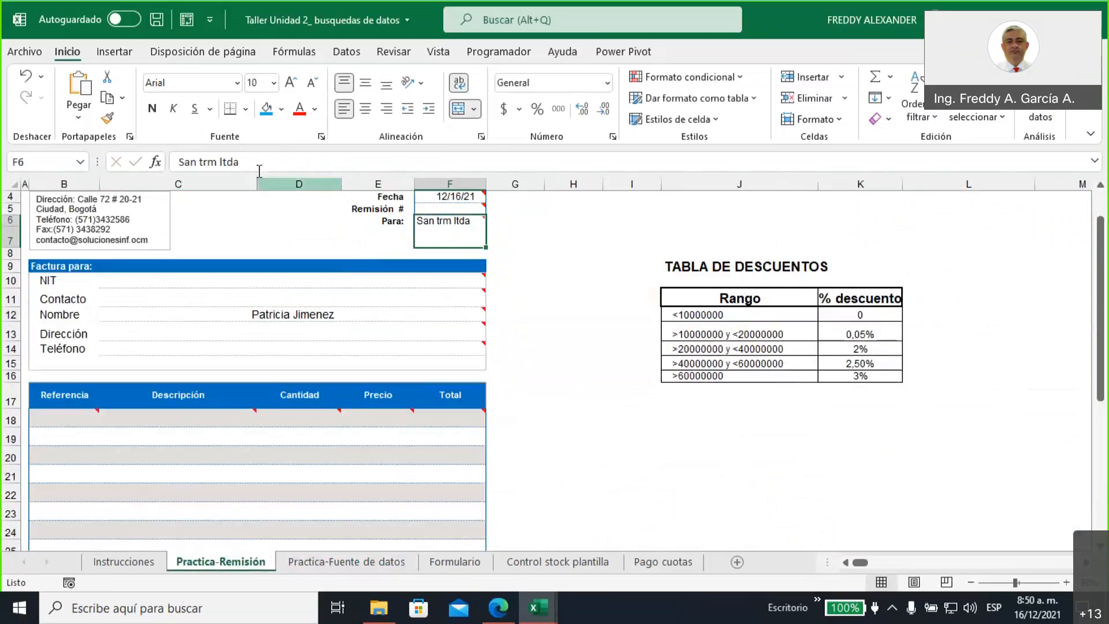
pyautogui.moveTo(220, 162); pyautogui.dragTo(245, 162)
pyautogui.press('BackSpace')
pyautogui.press('Return')
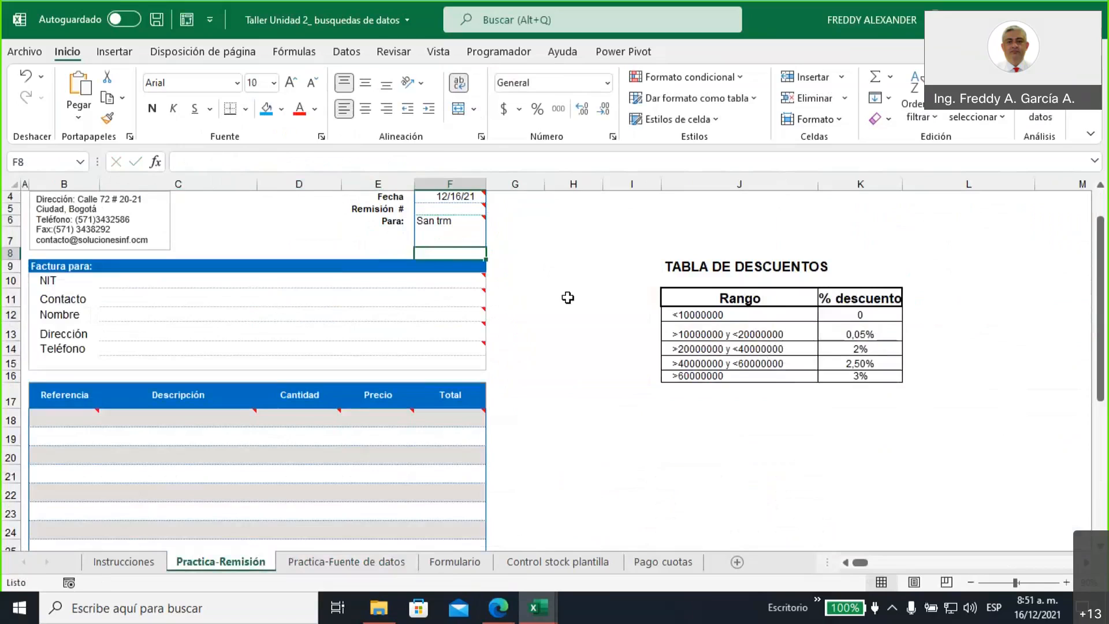
pyautogui.click(450, 242)
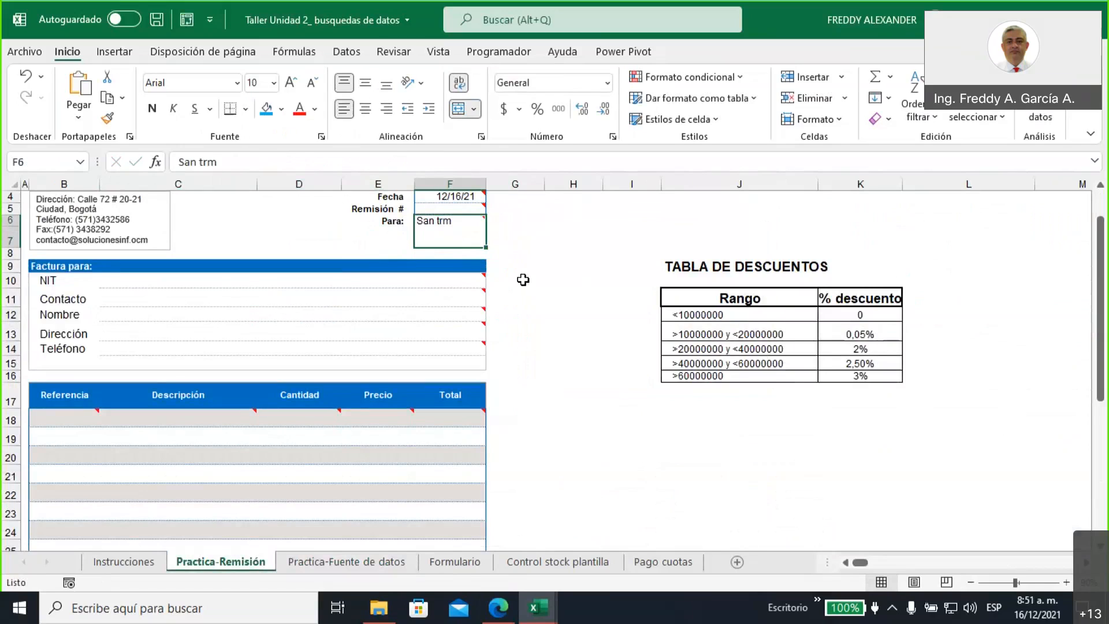
# Review the BUSCARV argument and the error value inside the SI.ERROR formula in Nombre cell C12
pyautogui.click(208, 314)
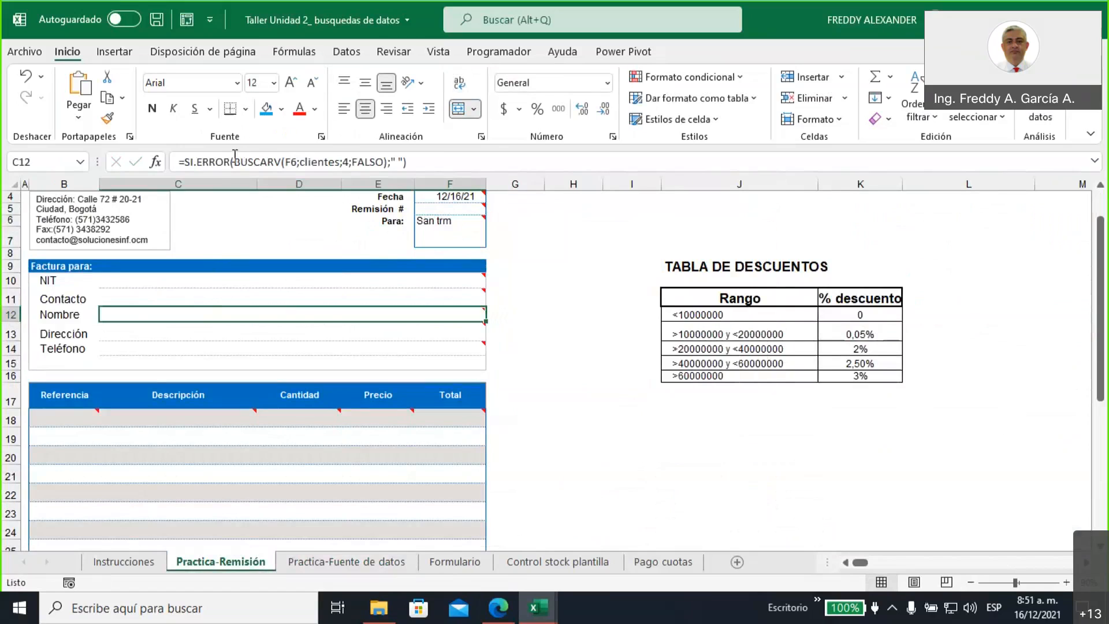
pyautogui.moveTo(235, 161); pyautogui.dragTo(383, 161)
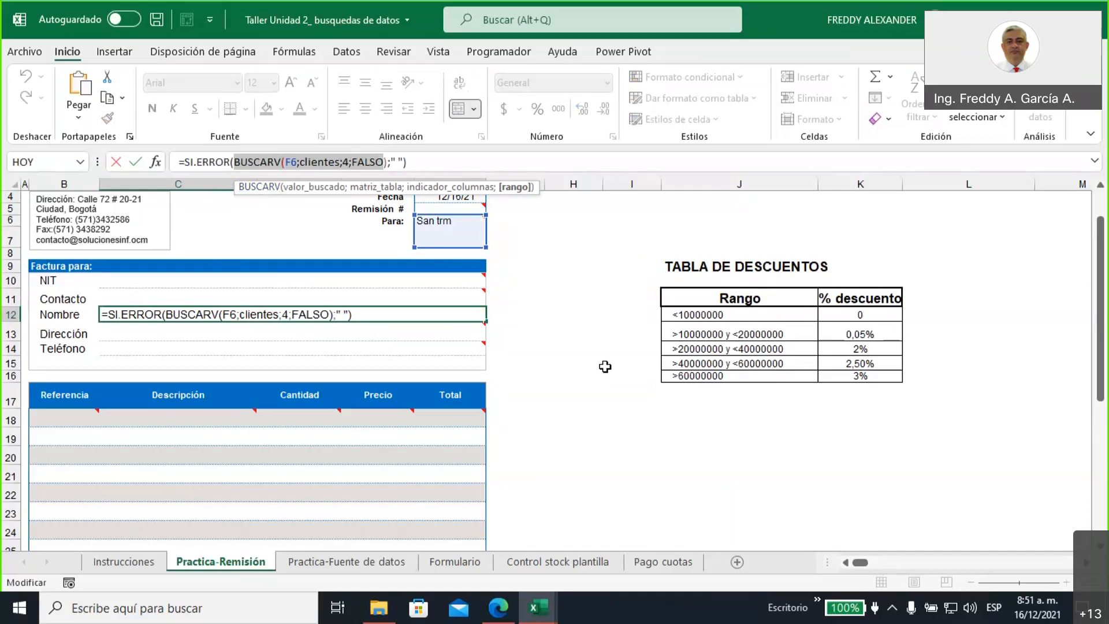
pyautogui.click(410, 163)
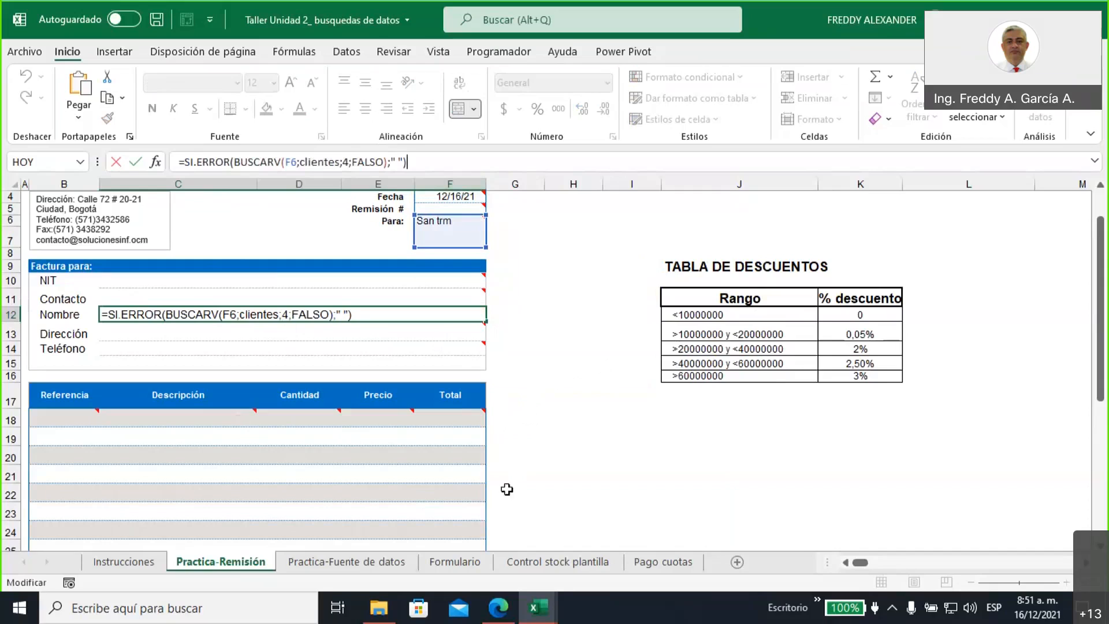
# Check the Descripción and Total cells on the Formulario sheet, reading the note on which functions Total cell F13 must use
pyautogui.click(463, 562)
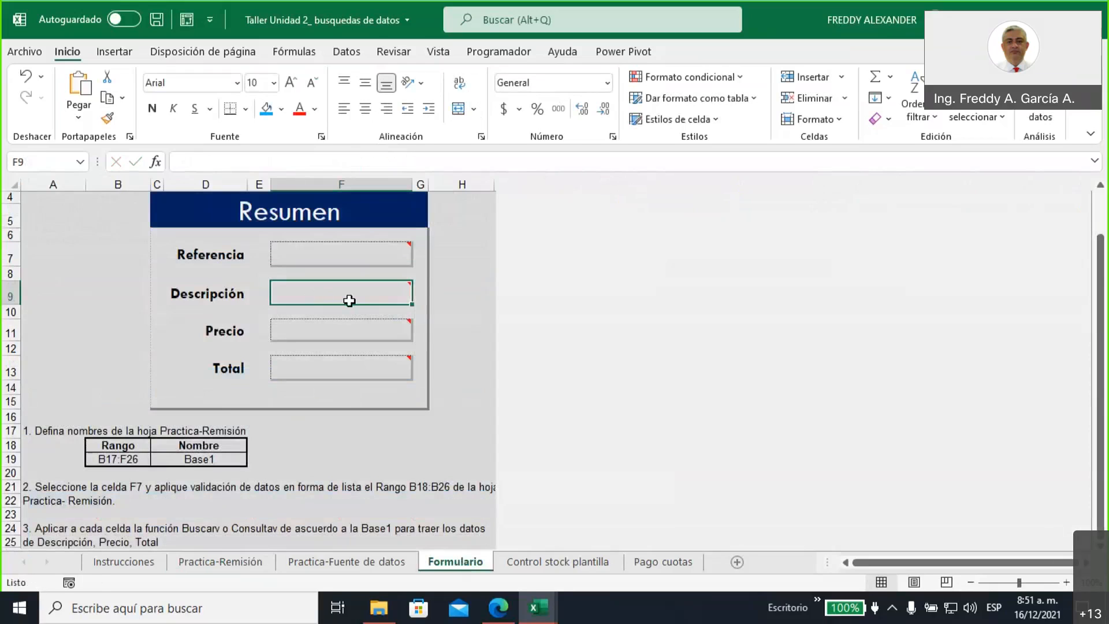
pyautogui.moveTo(350, 300)
pyautogui.moveTo(360, 362)
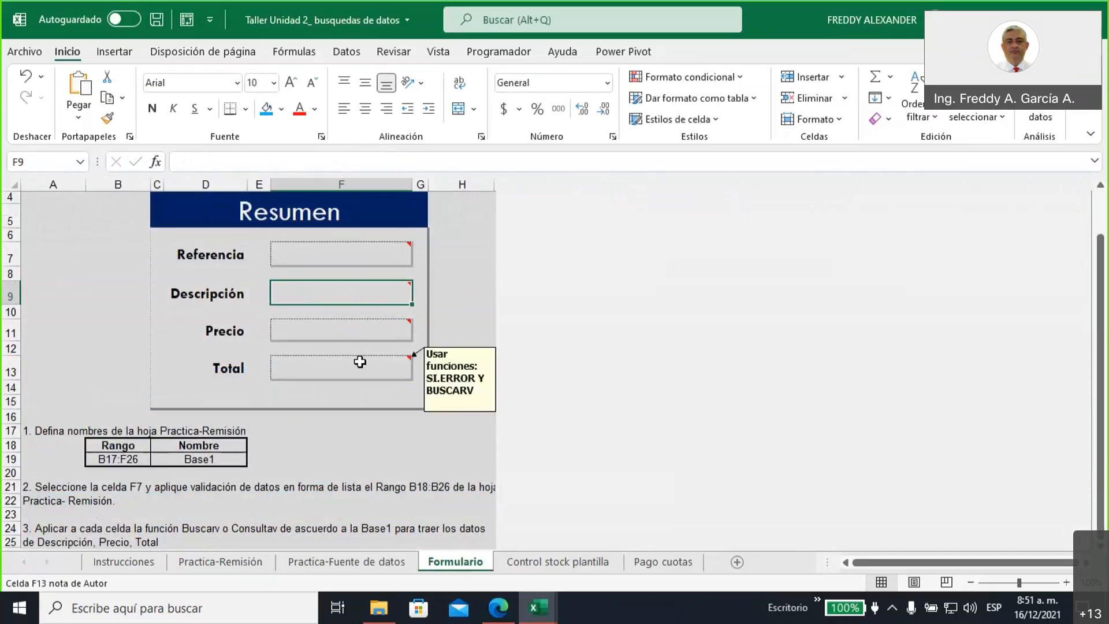
# Examine the Tienda and Producto selector cells and the Columnas and Filas labels on the Control stock plantilla sheet
pyautogui.click(544, 562)
pyautogui.scroll(4, 386, 454)
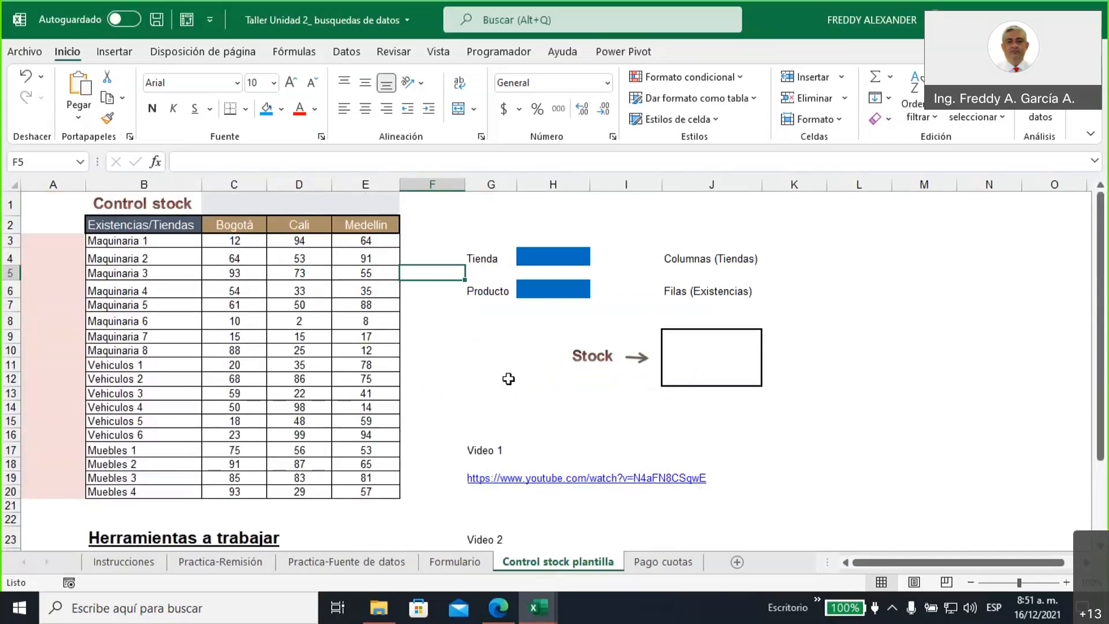
pyautogui.click(540, 256)
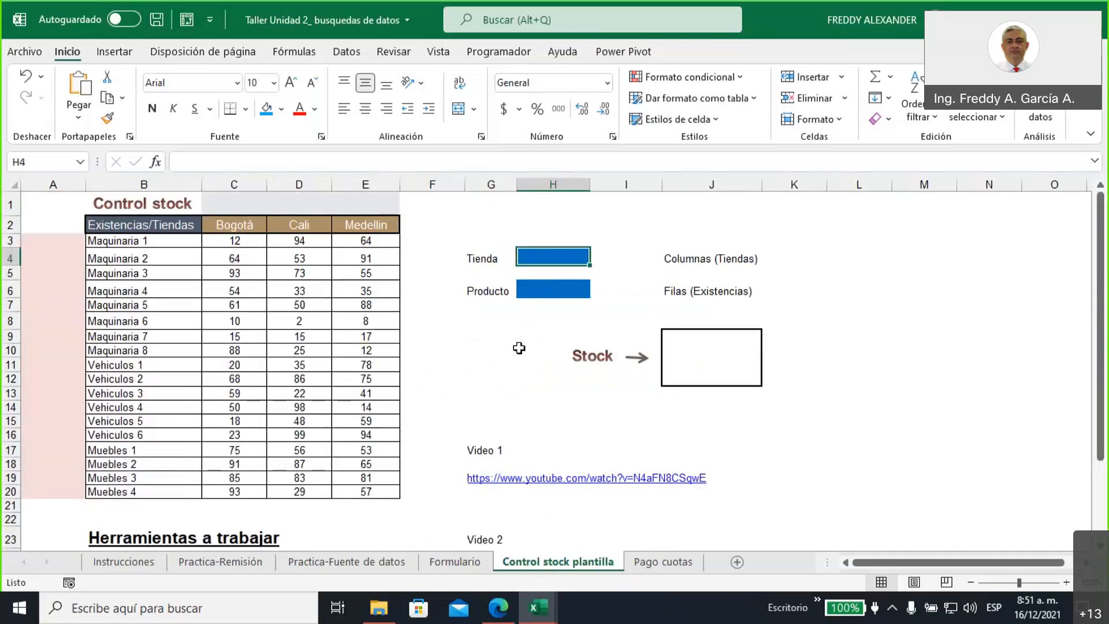
pyautogui.click(694, 259)
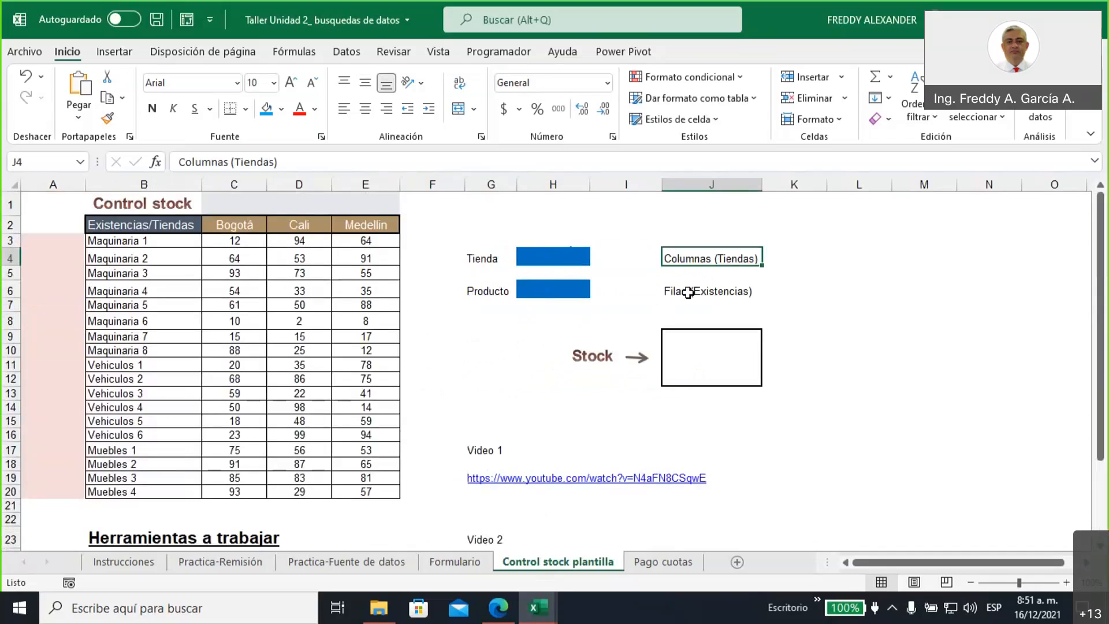
pyautogui.click(687, 295)
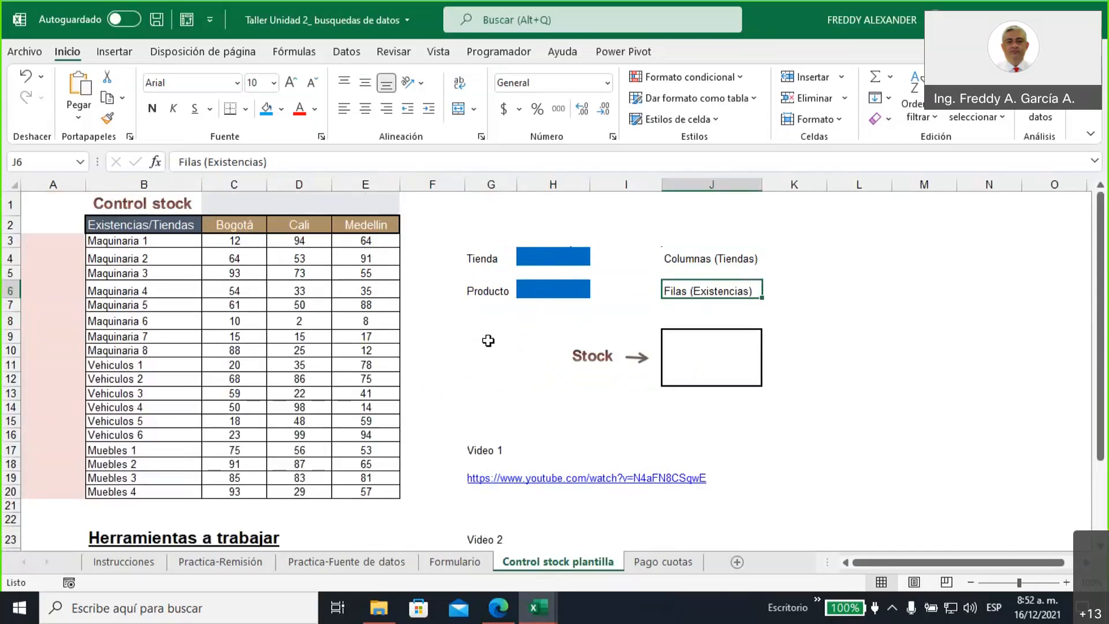
# Review the Herramientas a trabajar list in B25:B31 against the stock table above it
pyautogui.scroll(-4, 423, 390)
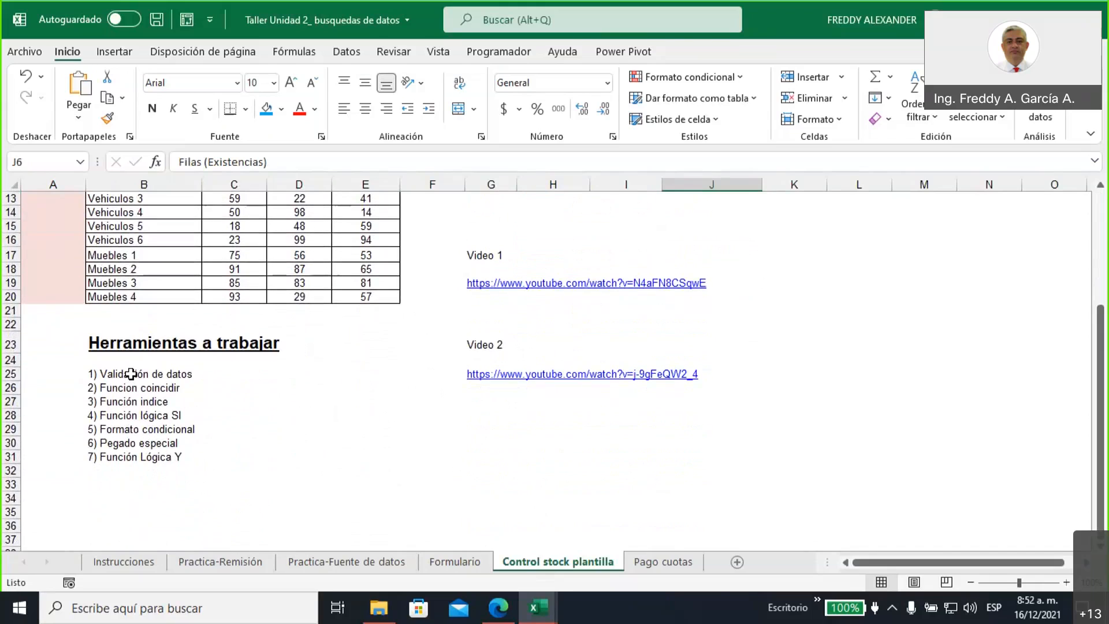
pyautogui.click(131, 374)
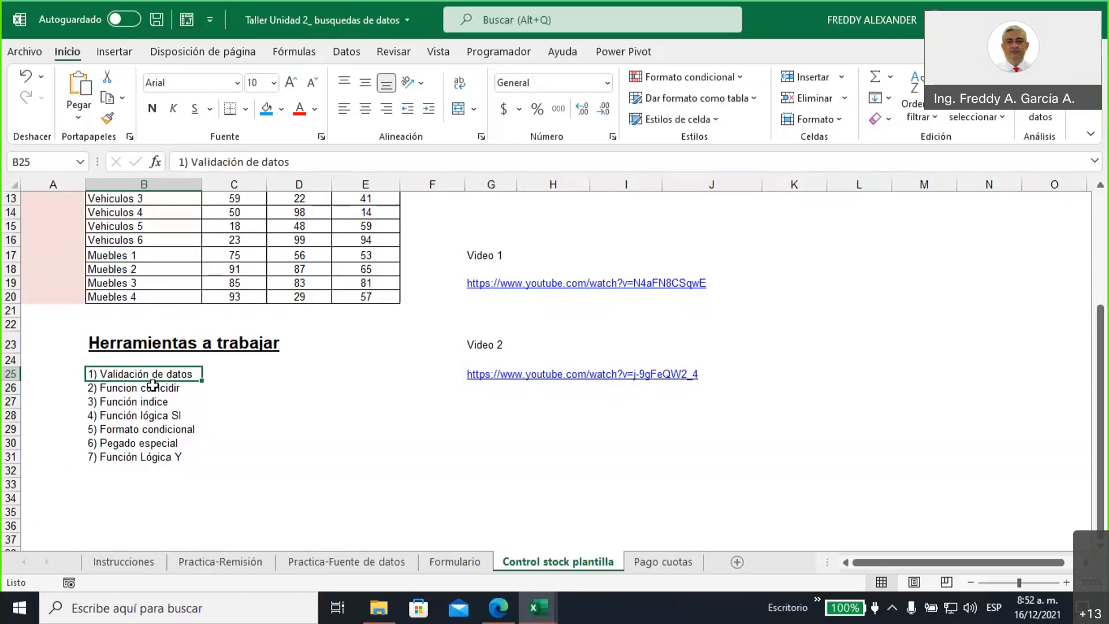
pyautogui.click(146, 389)
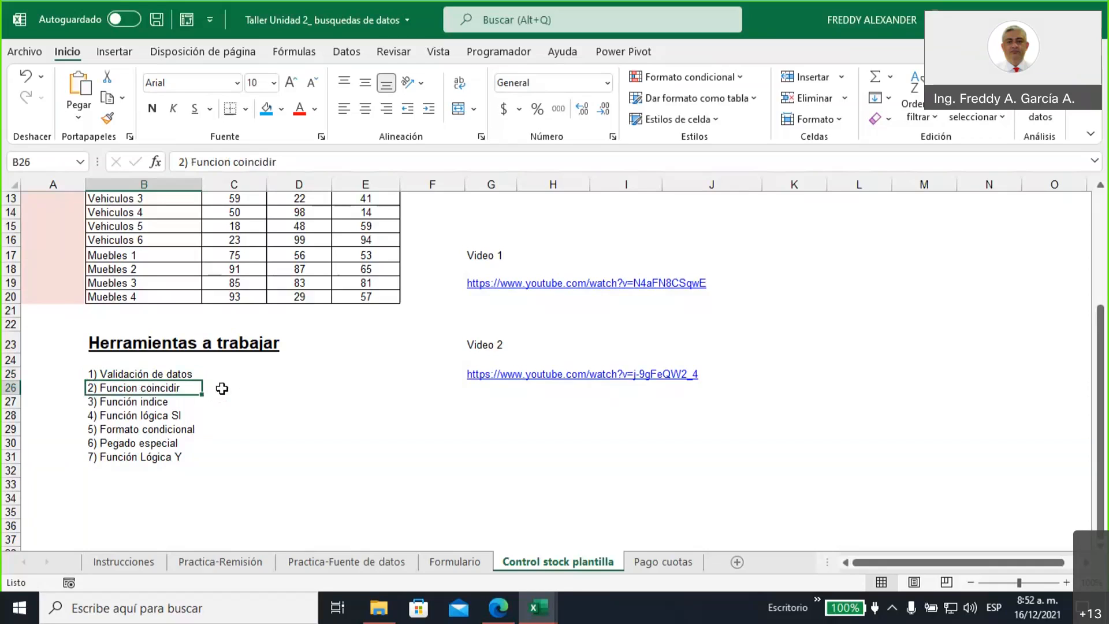
pyautogui.click(145, 401)
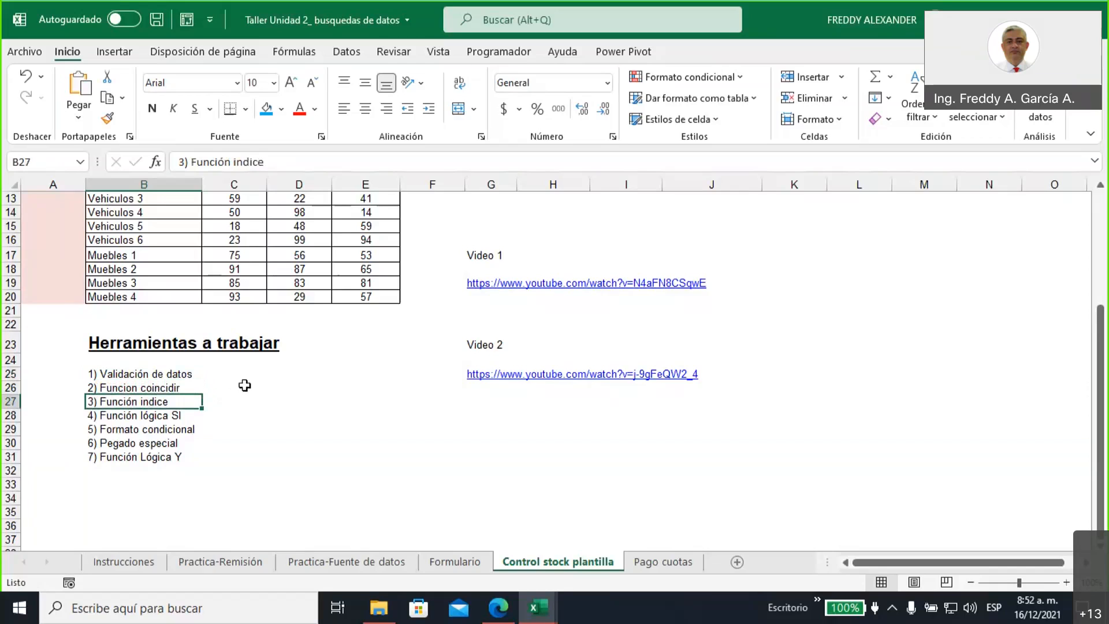
pyautogui.moveTo(127, 375); pyautogui.dragTo(146, 456)
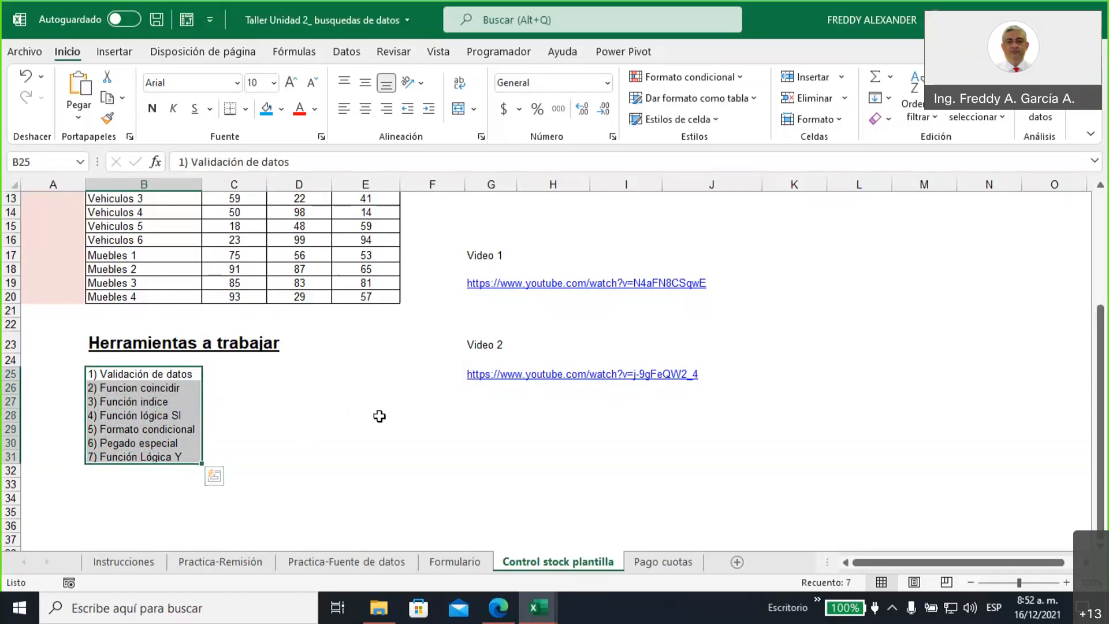
pyautogui.scroll(4, 379, 416)
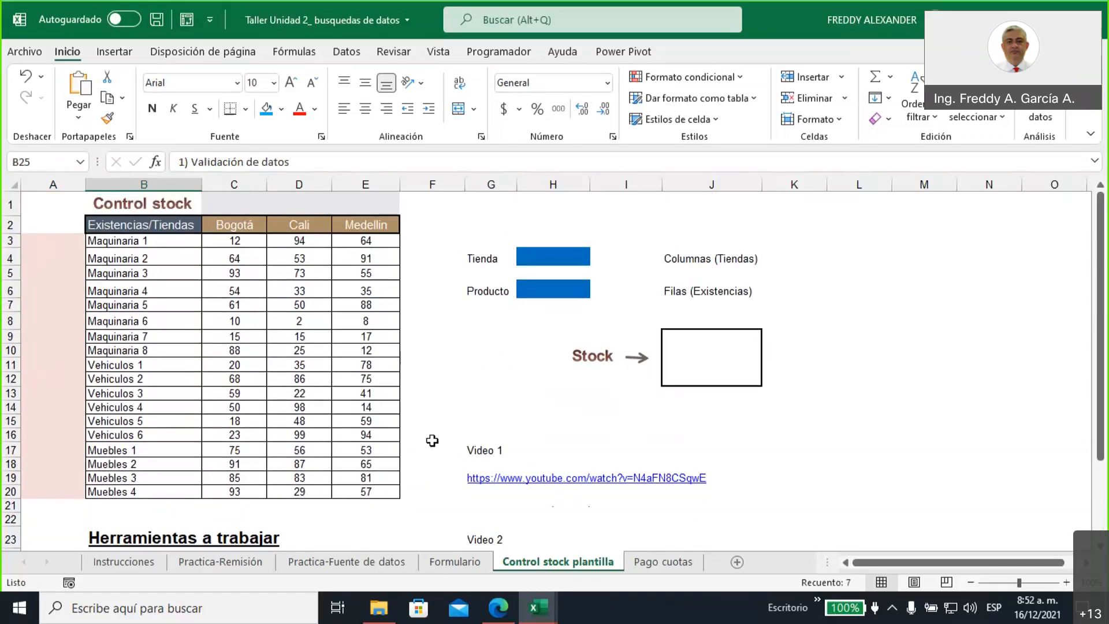
# Locate the Video 1 and Video 2 support links on the Control stock plantilla sheet
pyautogui.scroll(-2, 432, 441)
pyautogui.click(483, 345)
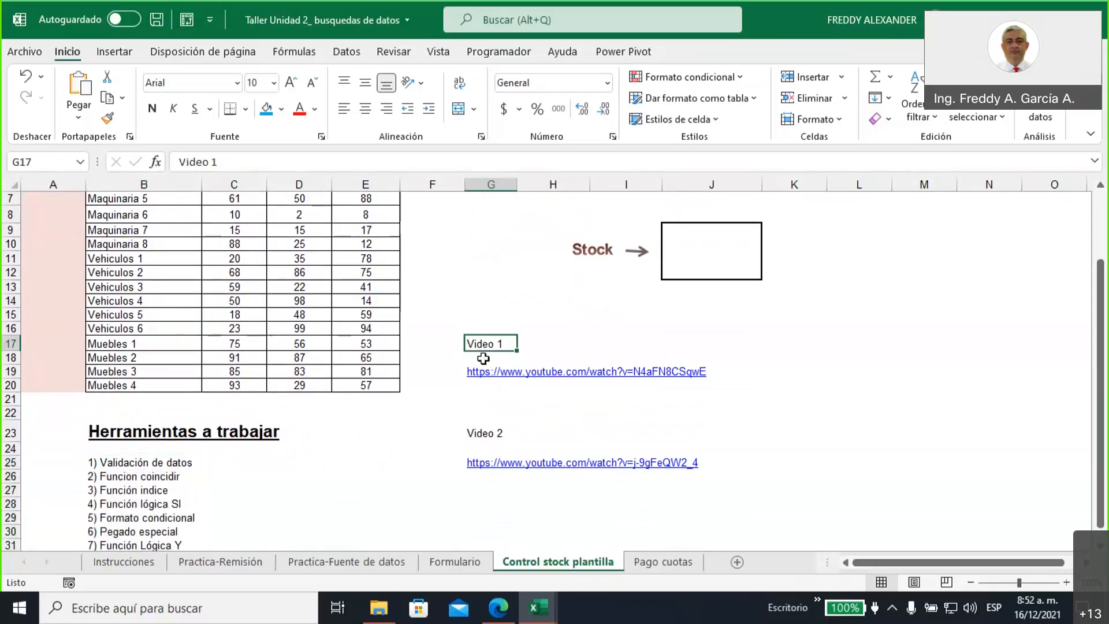
pyautogui.click(503, 436)
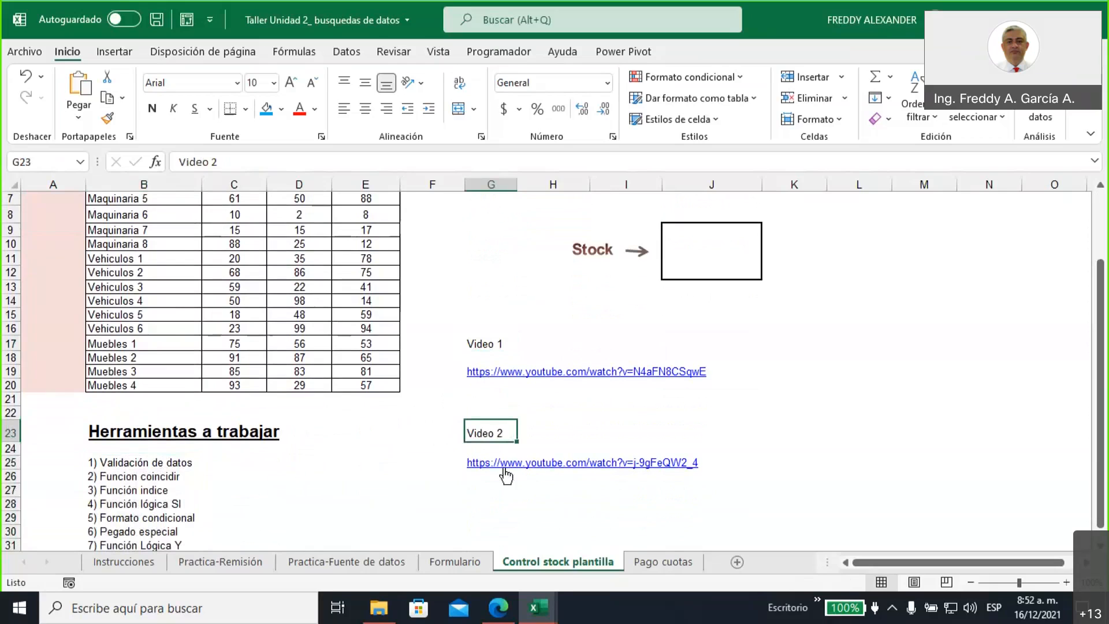
# Examine the TEA by NPER payment table and the TEA, MESES and VALOR CUOTA cells on the Pago cuotas sheet
pyautogui.click(662, 562)
pyautogui.scroll(4, 470, 418)
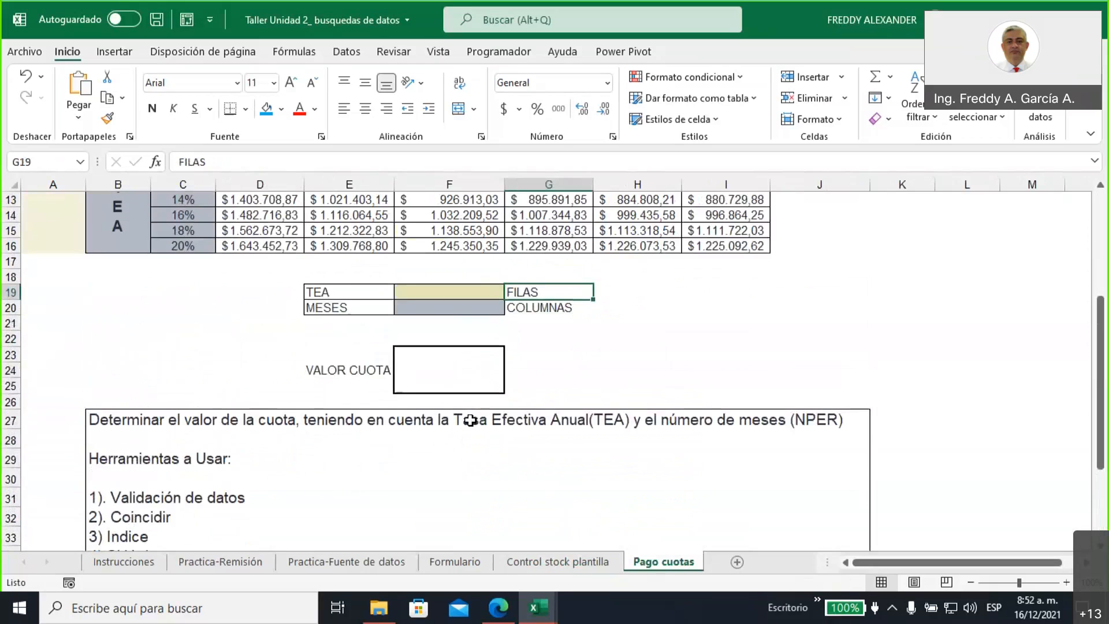
pyautogui.scroll(2, 470, 420)
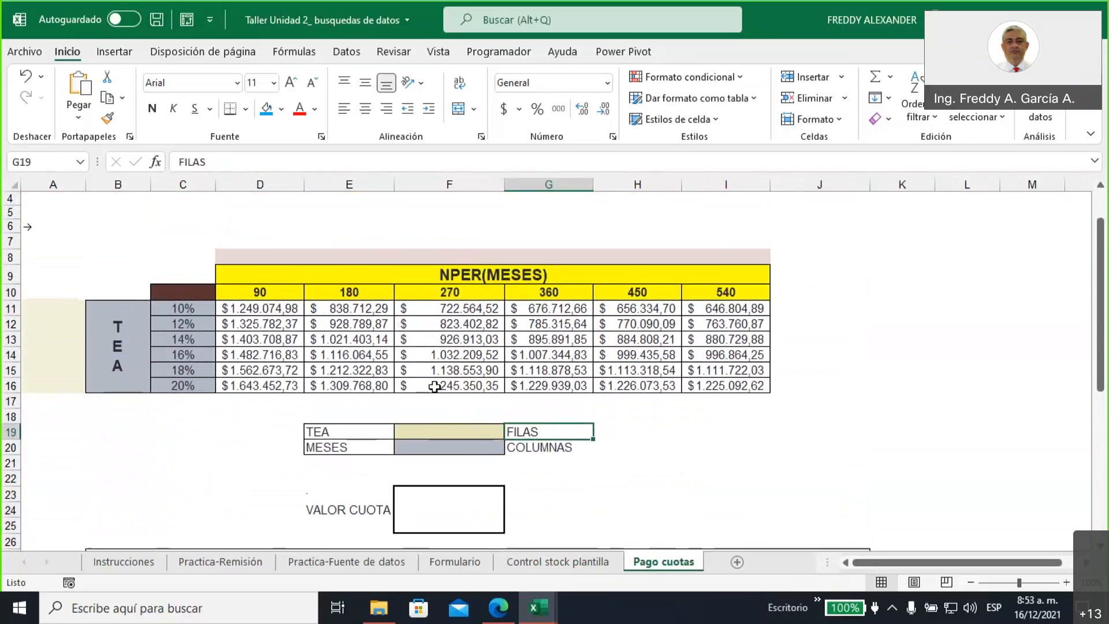
pyautogui.scroll(-3, 435, 388)
pyautogui.scroll(1, 435, 391)
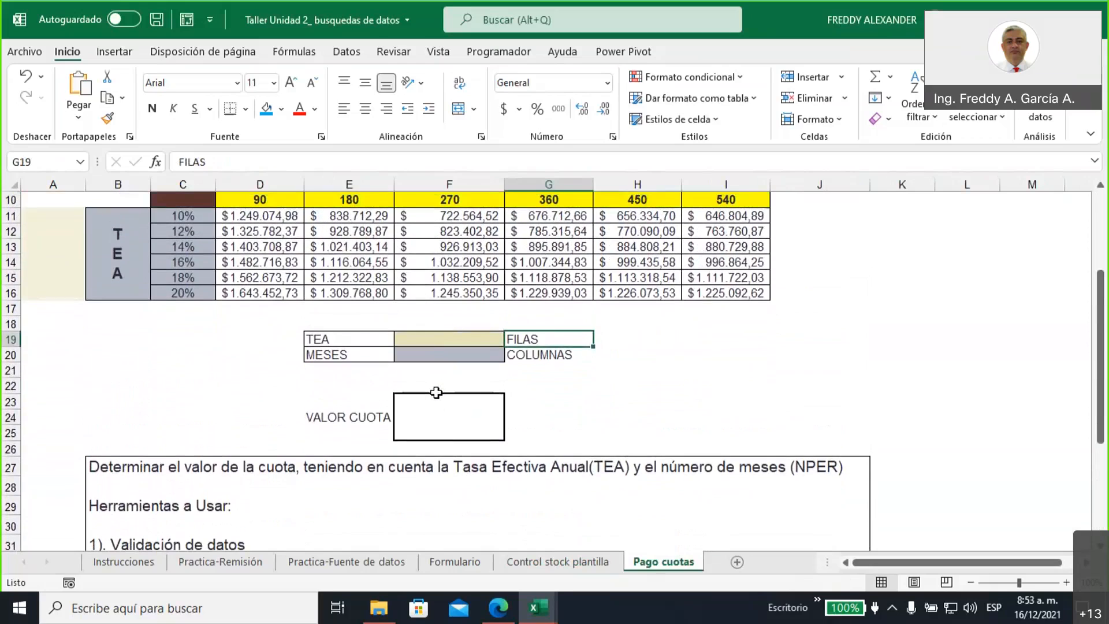
# Review the Herramientas a Usar list on Pago cuotas, including Indice and Formato Condicional, and locate the conditional formatting command
pyautogui.scroll(-3, 437, 392)
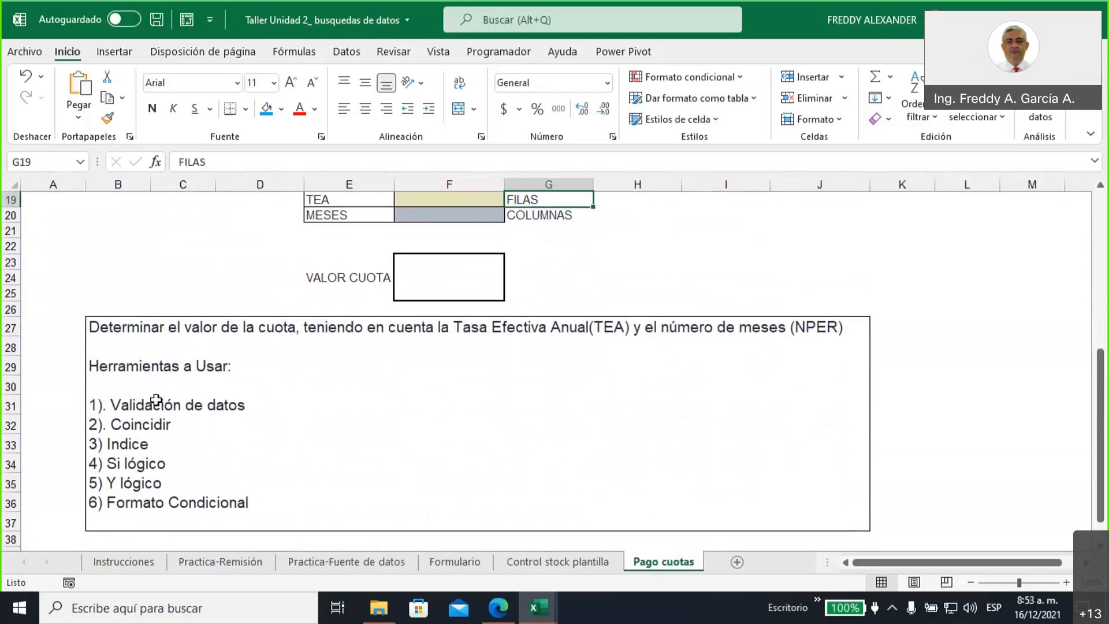
pyautogui.click(144, 445)
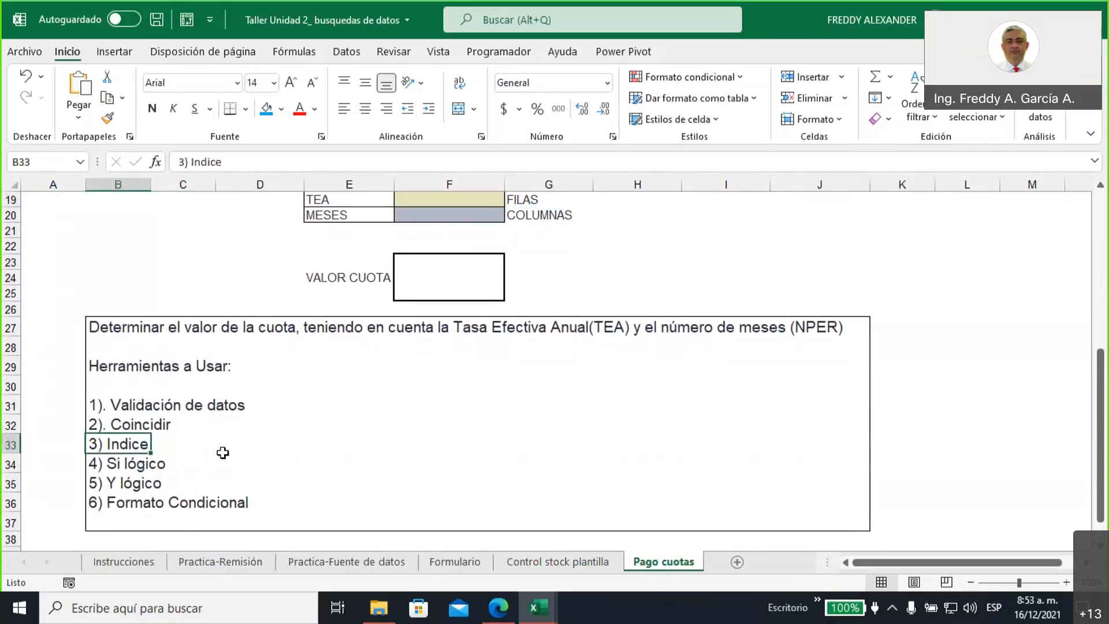
pyautogui.click(233, 503)
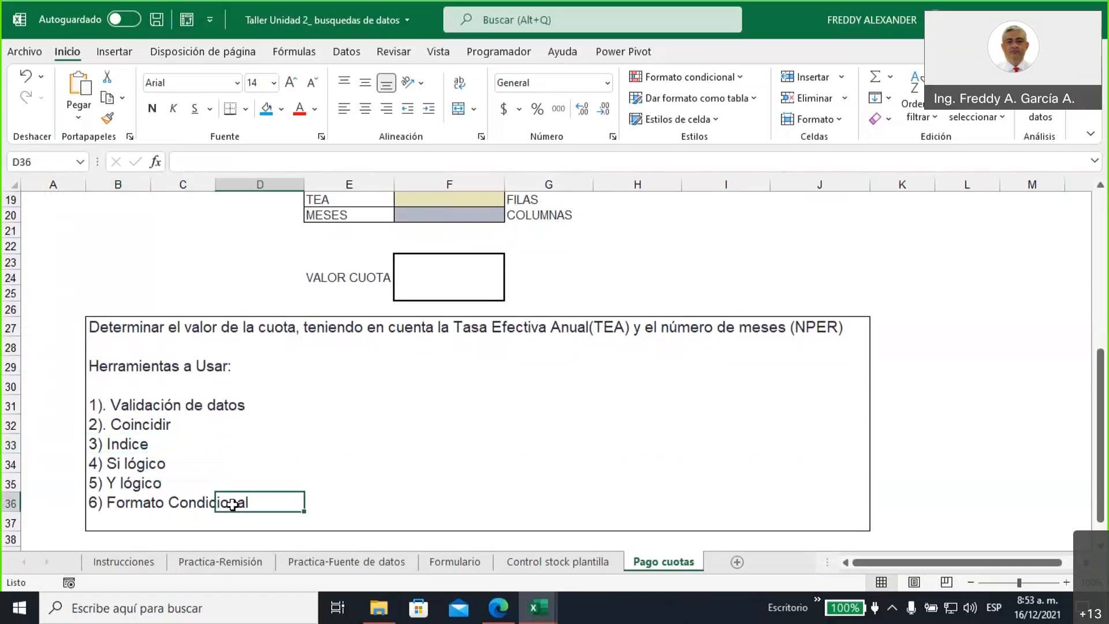
pyautogui.click(121, 504)
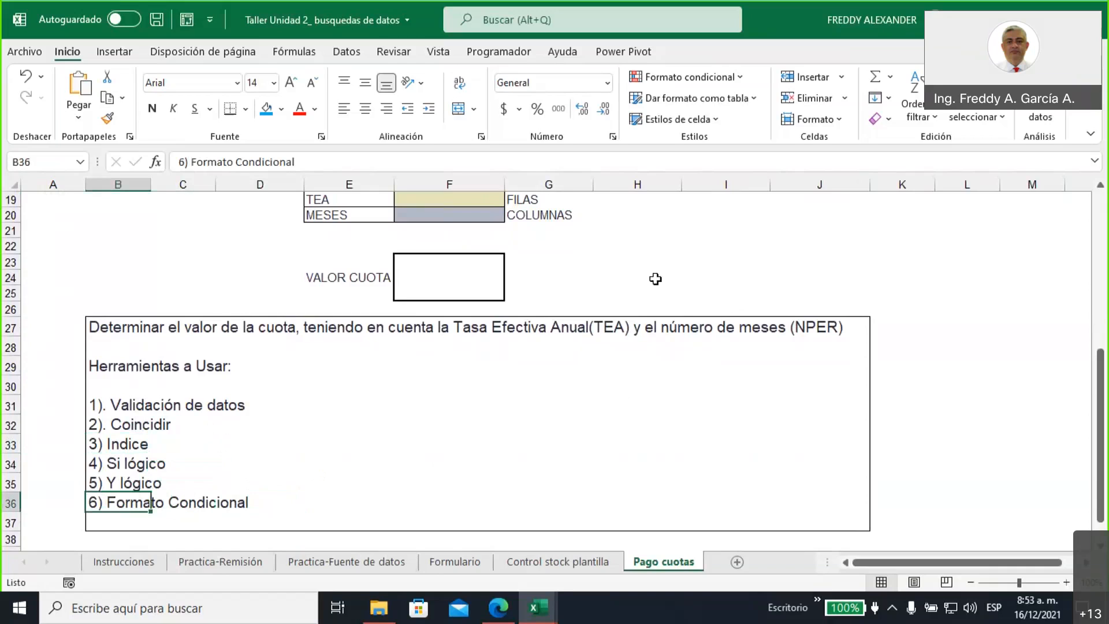
pyautogui.scroll(3, 674, 266)
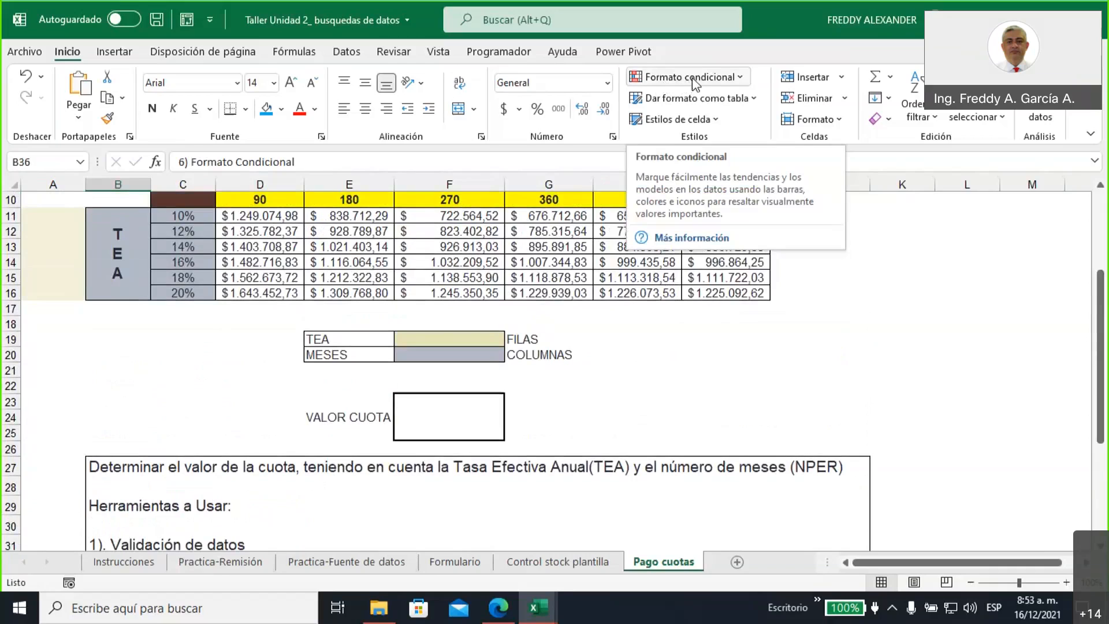
# Start a new conditional formatting rule for the payment values in D11:I16 on the Pago cuotas sheet
pyautogui.click(248, 215)
pyautogui.moveTo(371, 215); pyautogui.dragTo(722, 295)
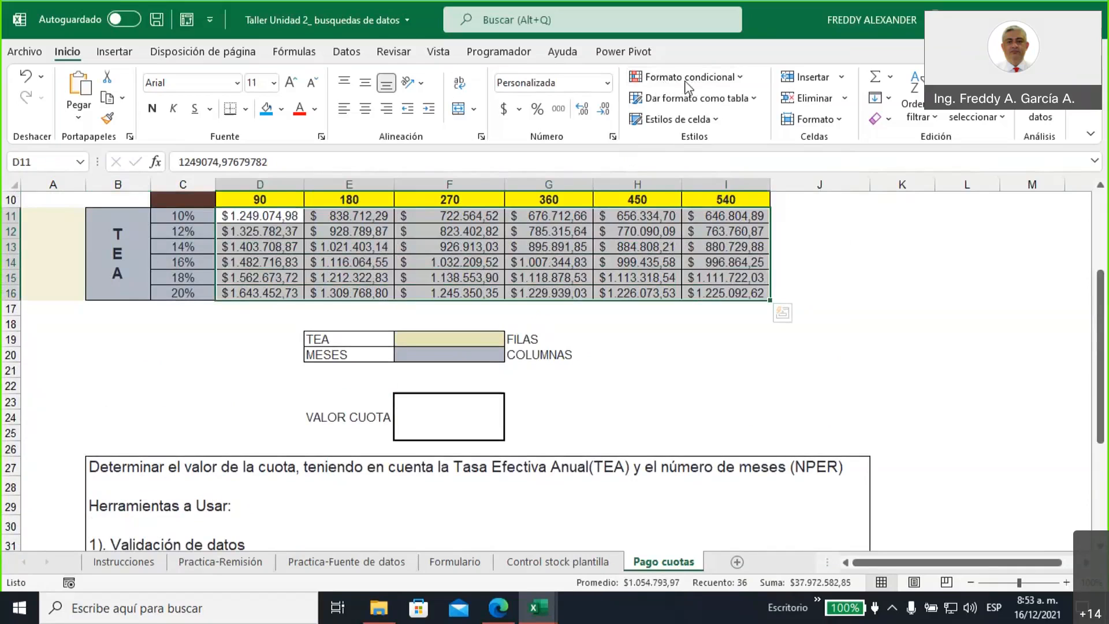
pyautogui.click(186, 216)
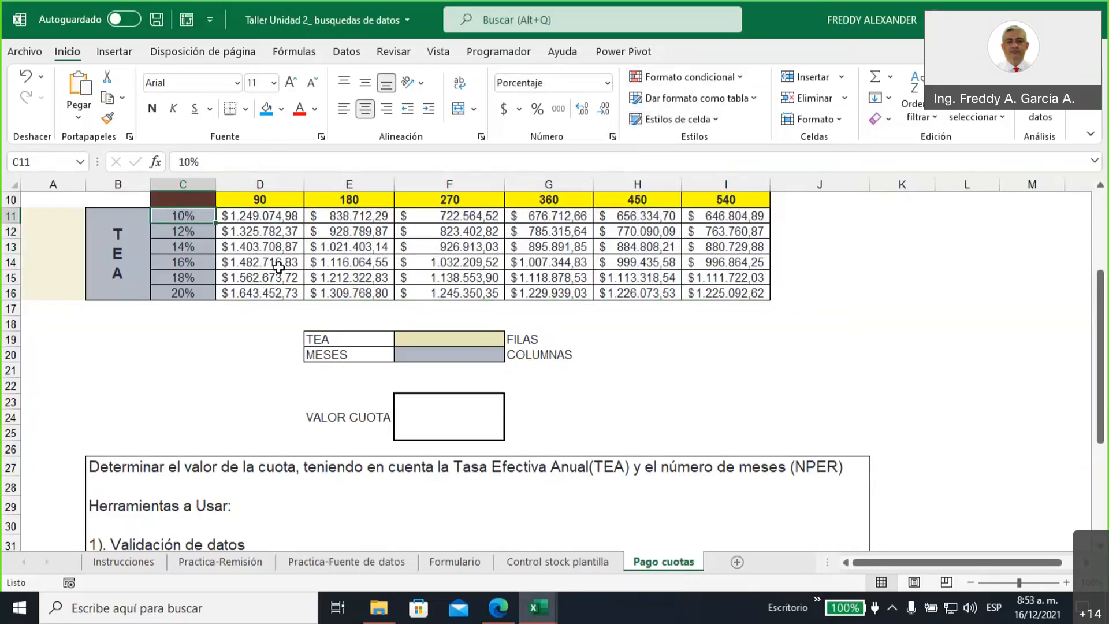
pyautogui.click(247, 340)
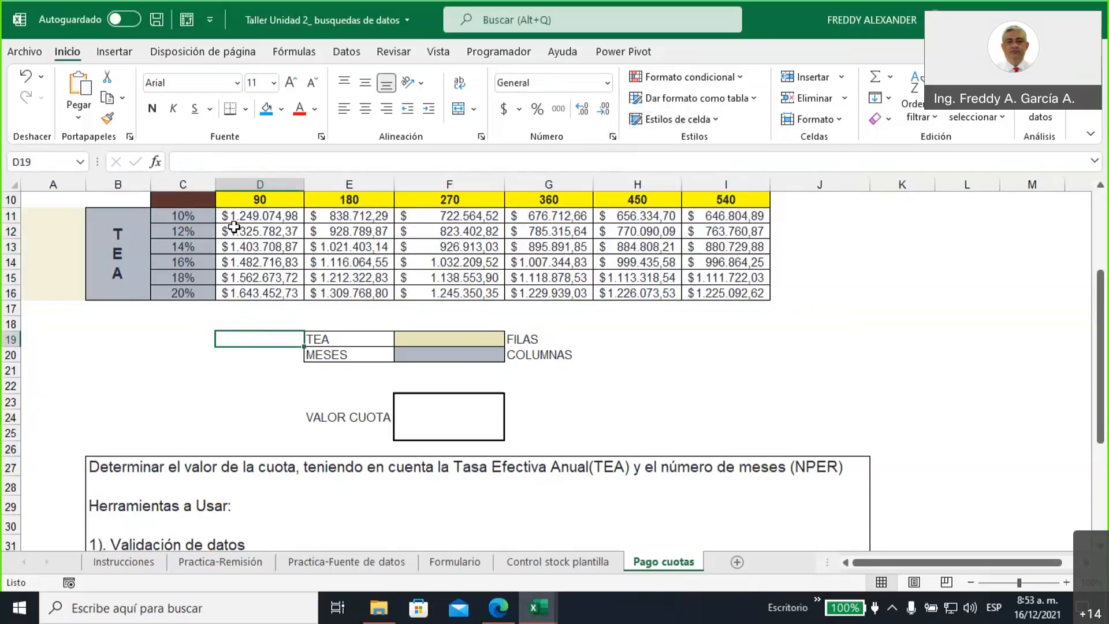
pyautogui.moveTo(234, 217); pyautogui.dragTo(722, 290)
pyautogui.click(739, 77)
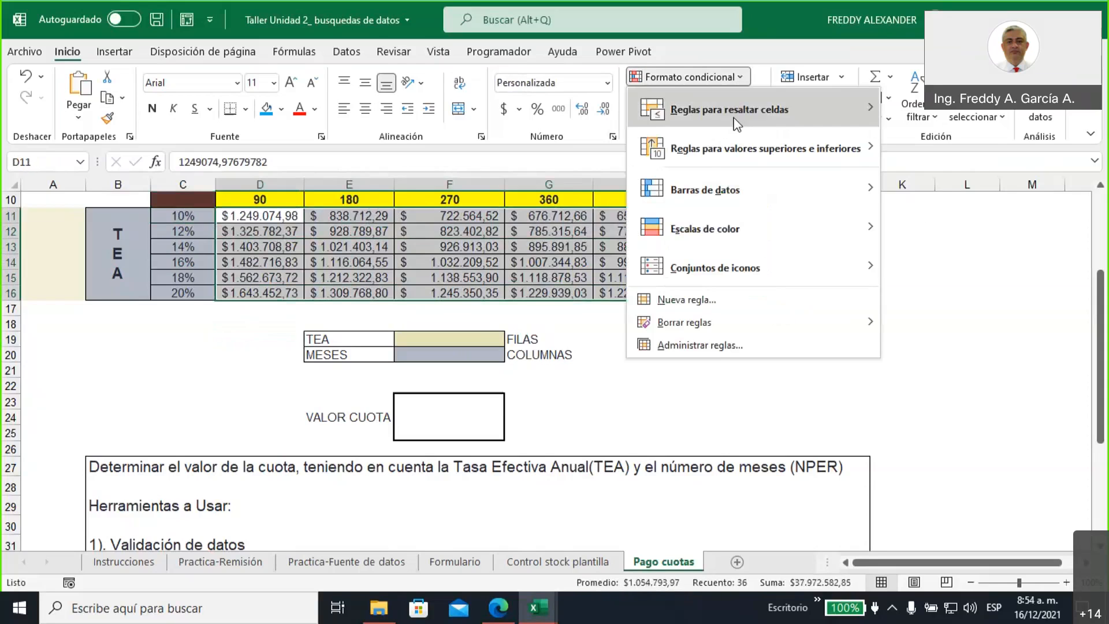
pyautogui.click(719, 298)
# Apply a two-colour scale to the payment values, keeping orange for the lowest value and setting green for the highest
pyautogui.moveTo(423, 203); pyautogui.dragTo(825, 125)
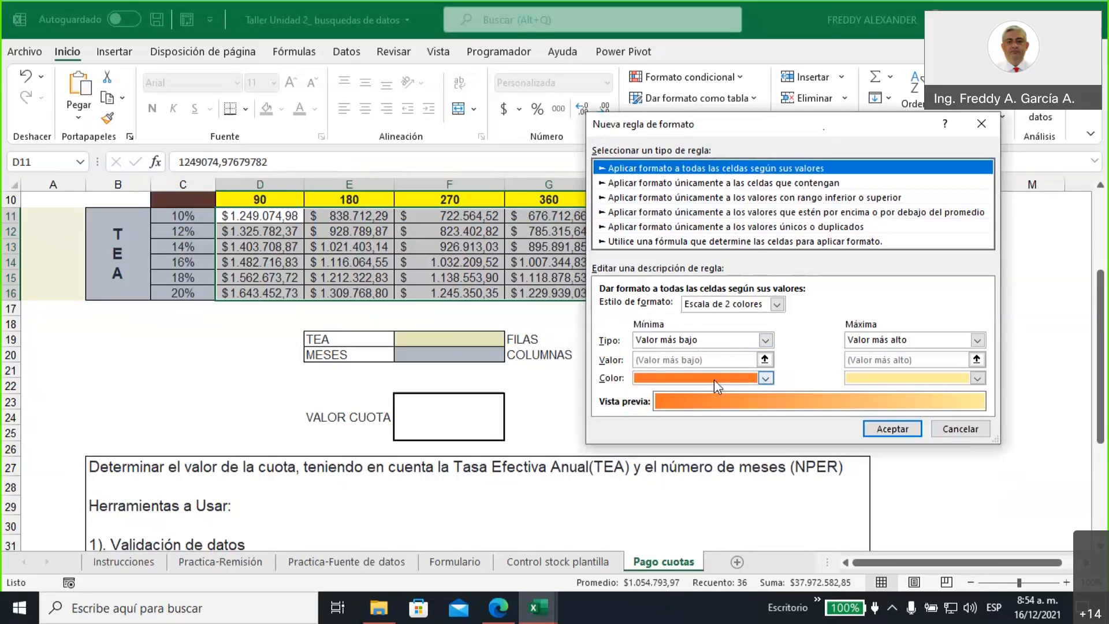
pyautogui.click(978, 378)
pyautogui.click(923, 528)
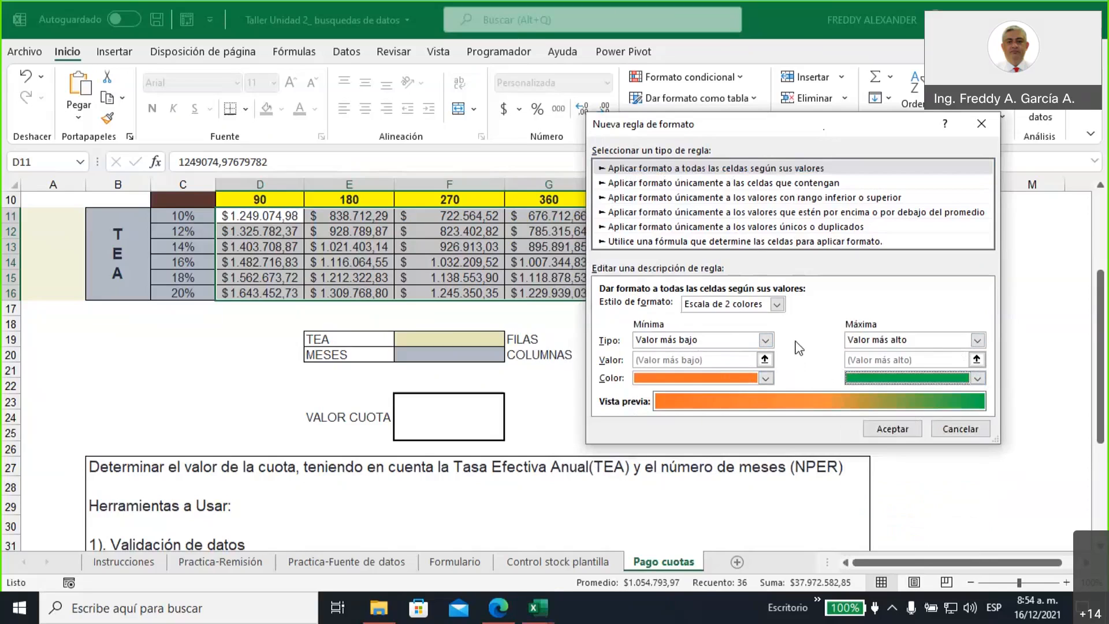
pyautogui.moveTo(745, 130); pyautogui.dragTo(424, 325)
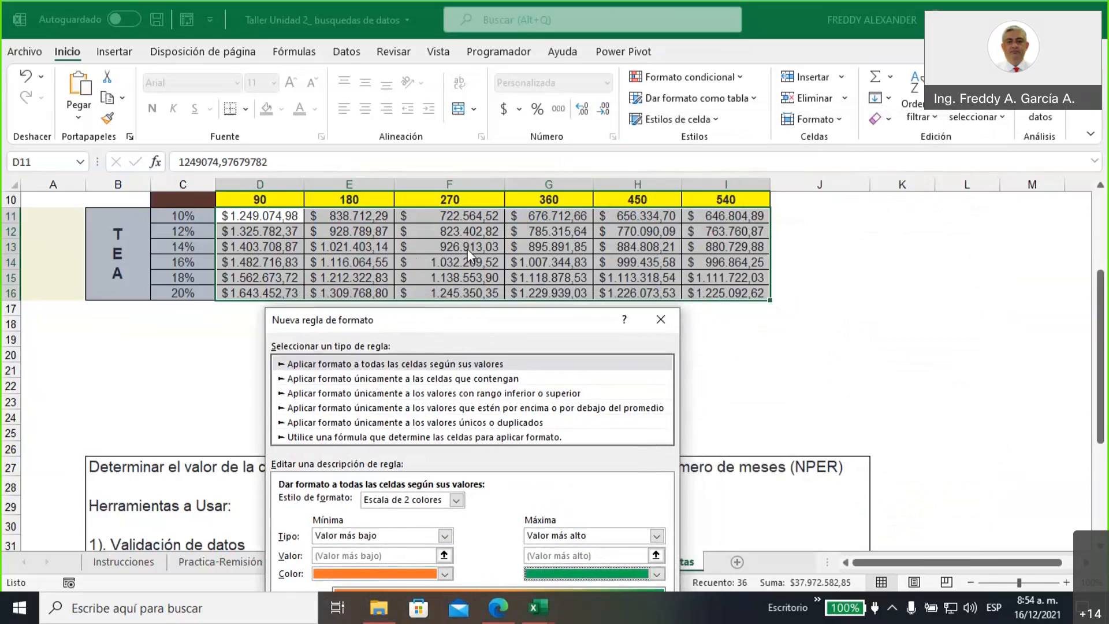
pyautogui.moveTo(462, 325); pyautogui.dragTo(800, 85)
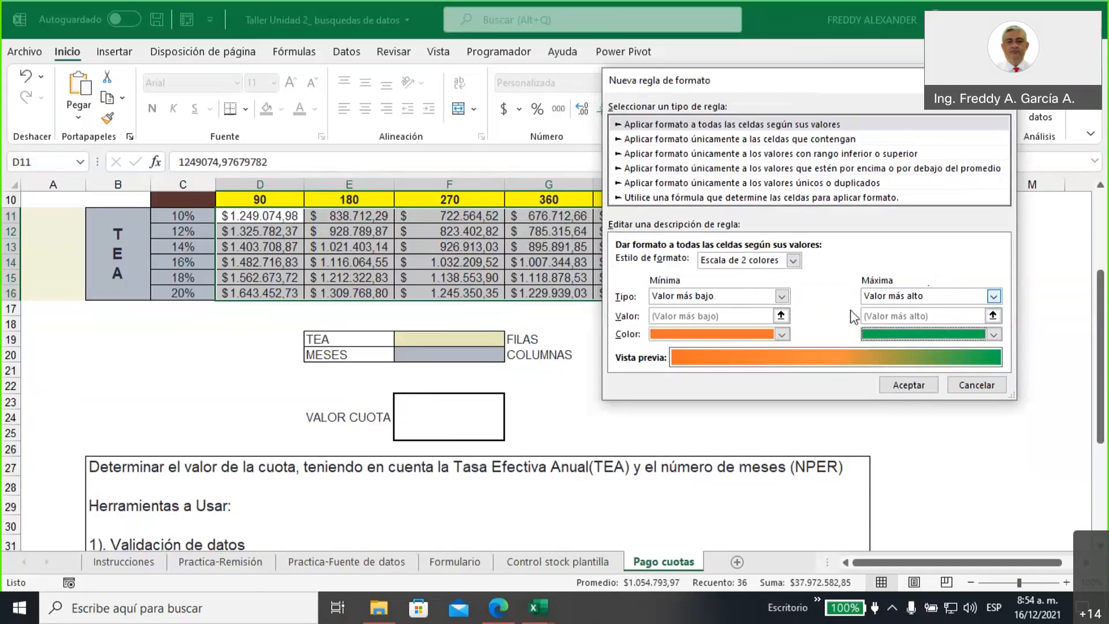
pyautogui.click(906, 385)
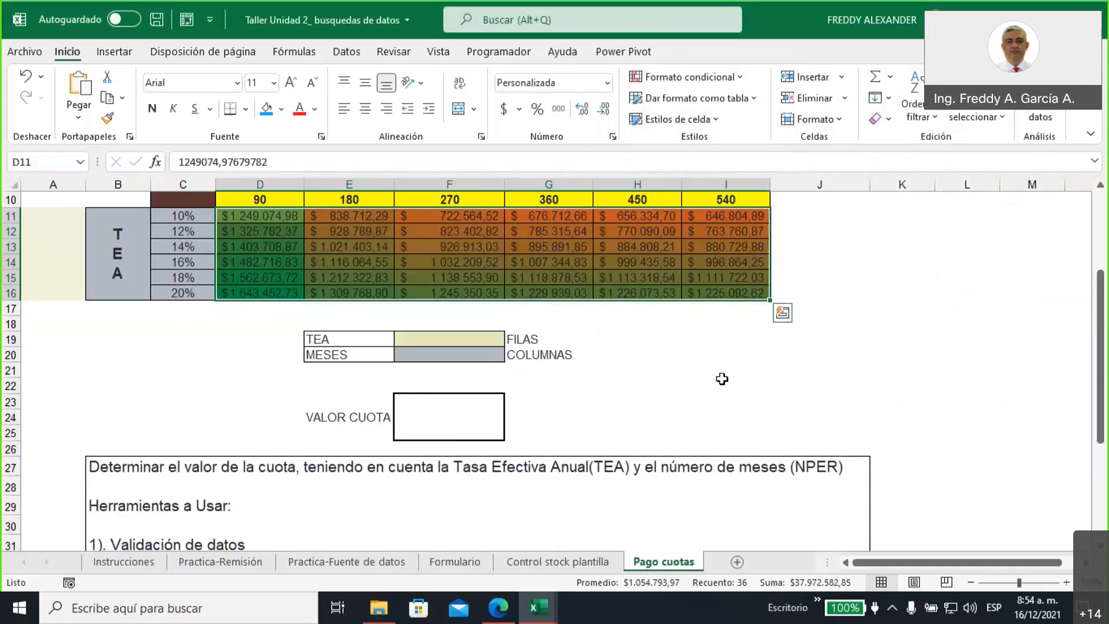
# Compare the colour scale shading of the highest payment in D16 with the lowest payment in I11
pyautogui.click(723, 380)
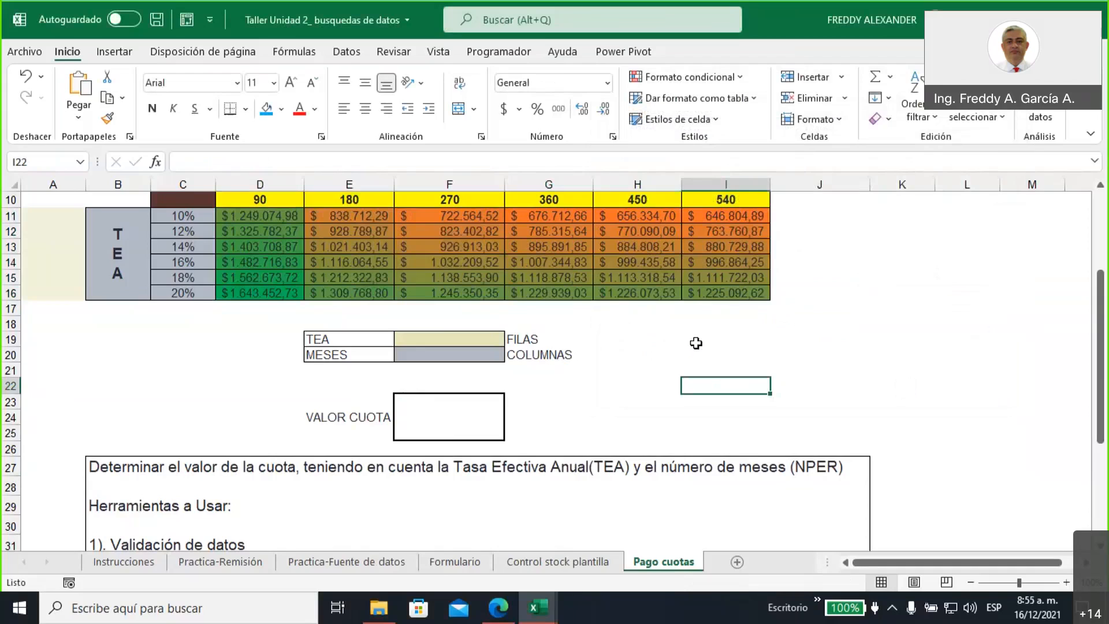
pyautogui.click(242, 298)
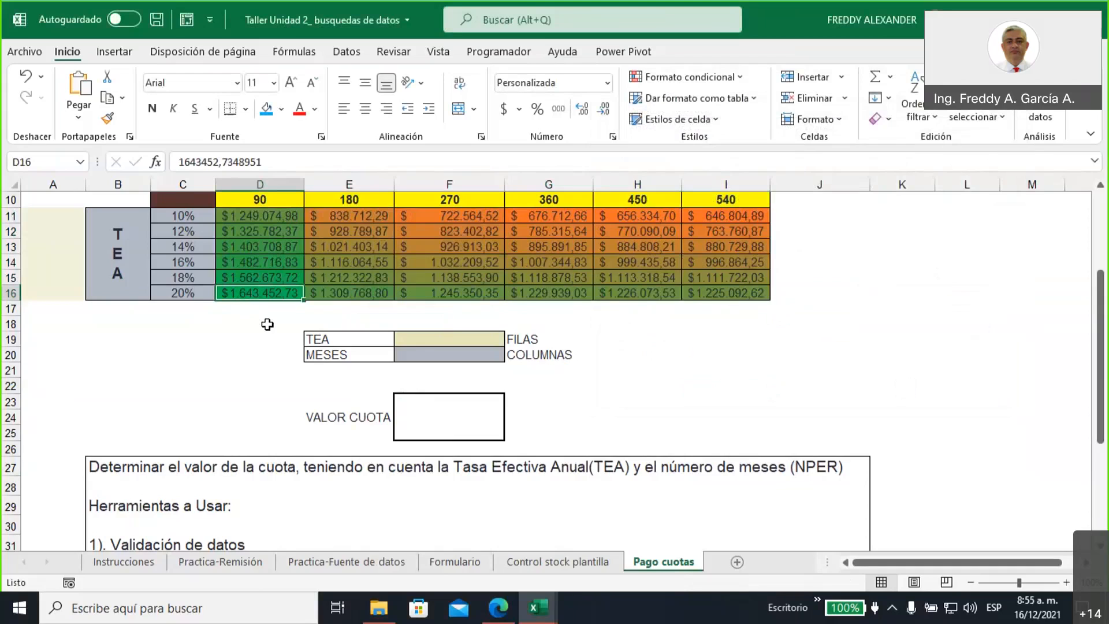
pyautogui.click(709, 216)
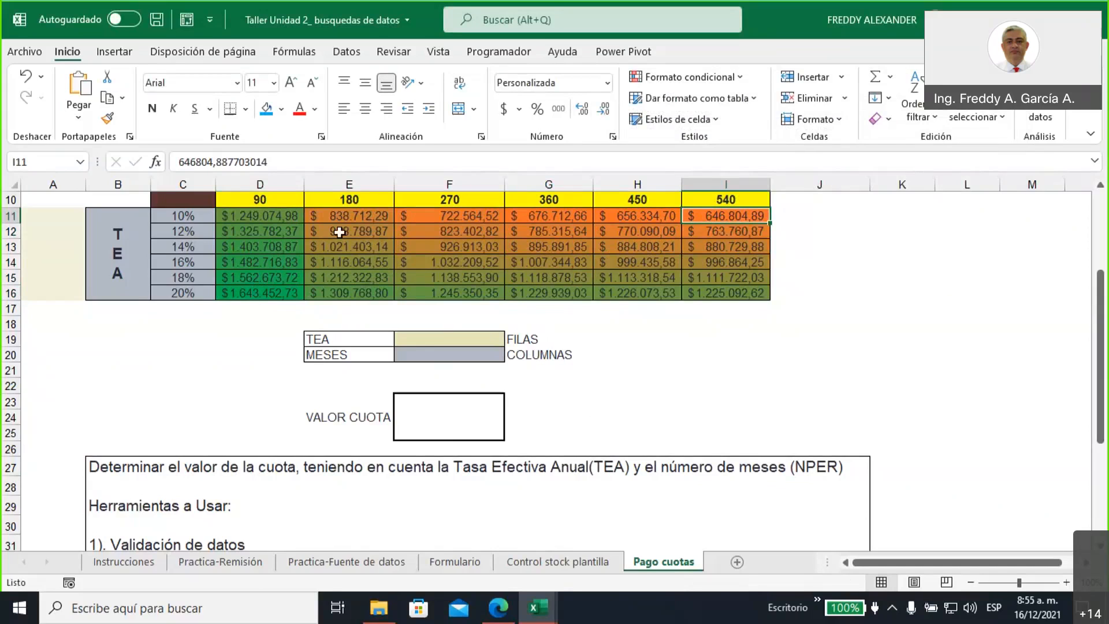
# Define a second conditional formatting rule for D11:I16 covering only cells whose value is greater than (mayor que) 1500000
pyautogui.moveTo(241, 217); pyautogui.dragTo(735, 296)
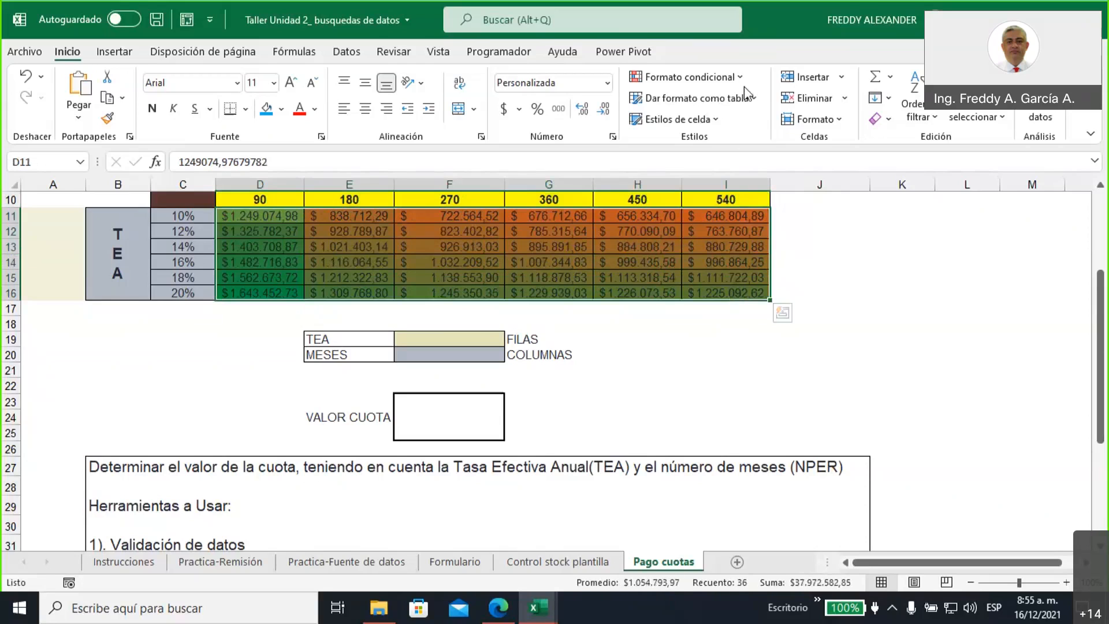
pyautogui.click(743, 79)
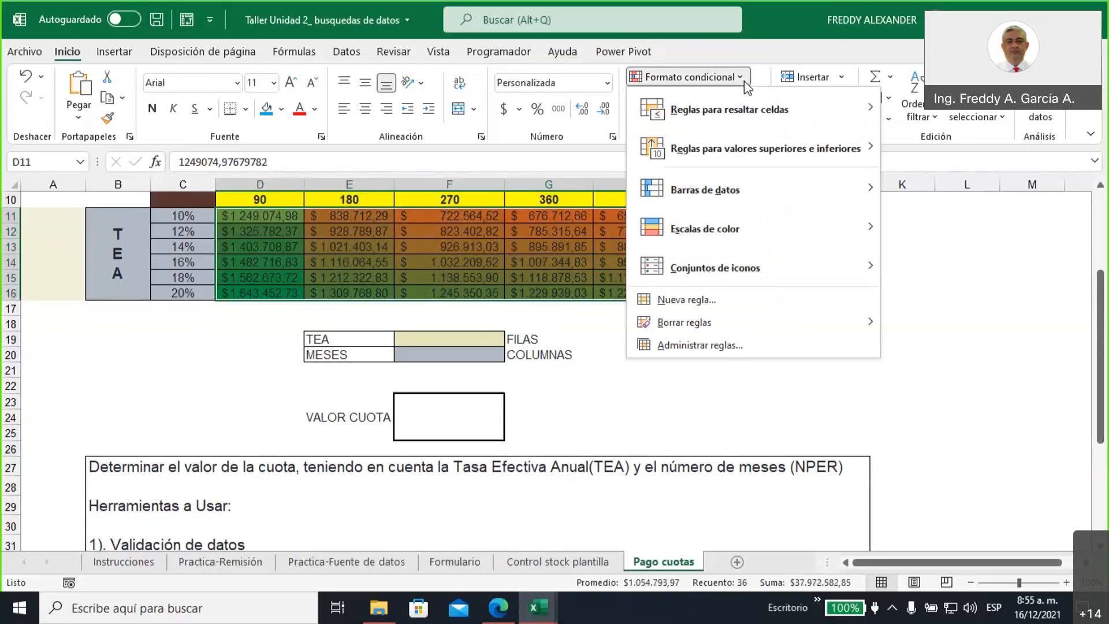
pyautogui.click(709, 304)
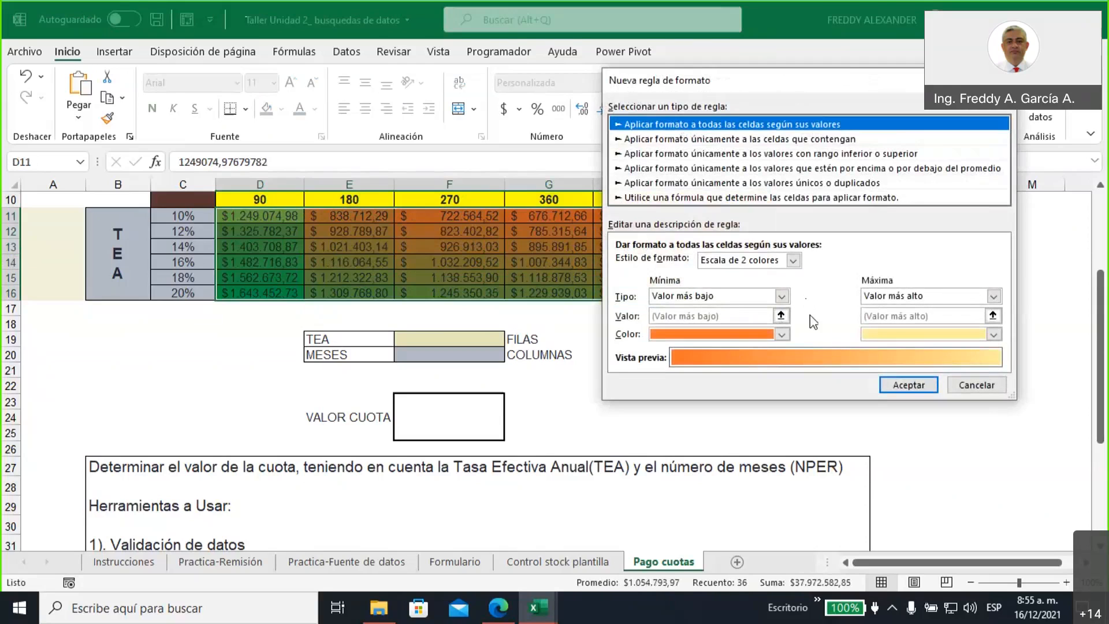
pyautogui.click(818, 141)
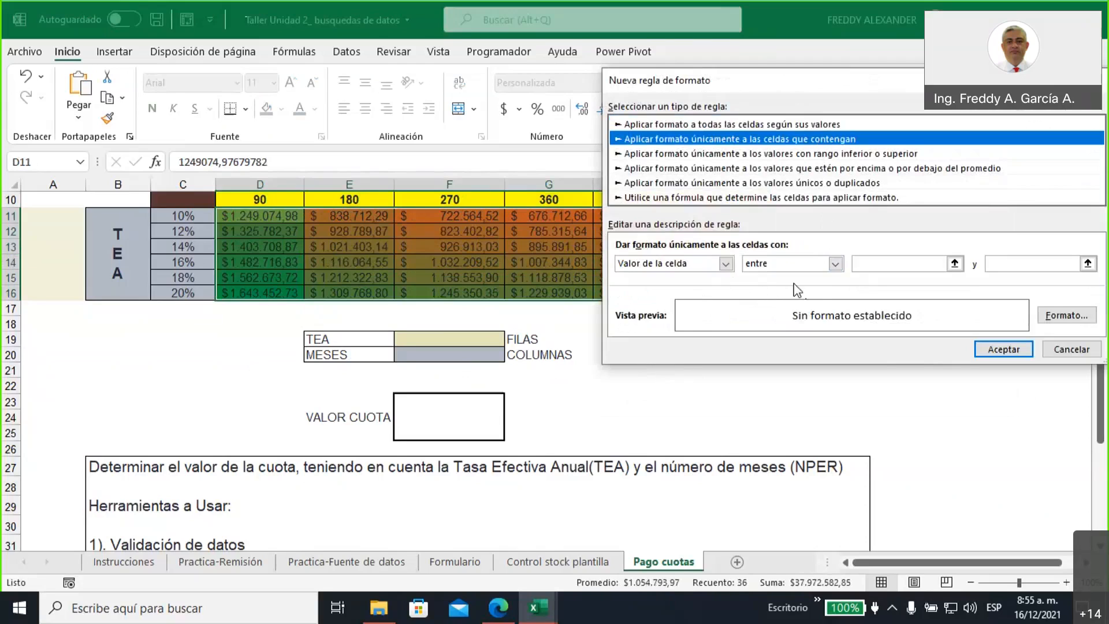
pyautogui.moveTo(869, 92); pyautogui.dragTo(715, 120)
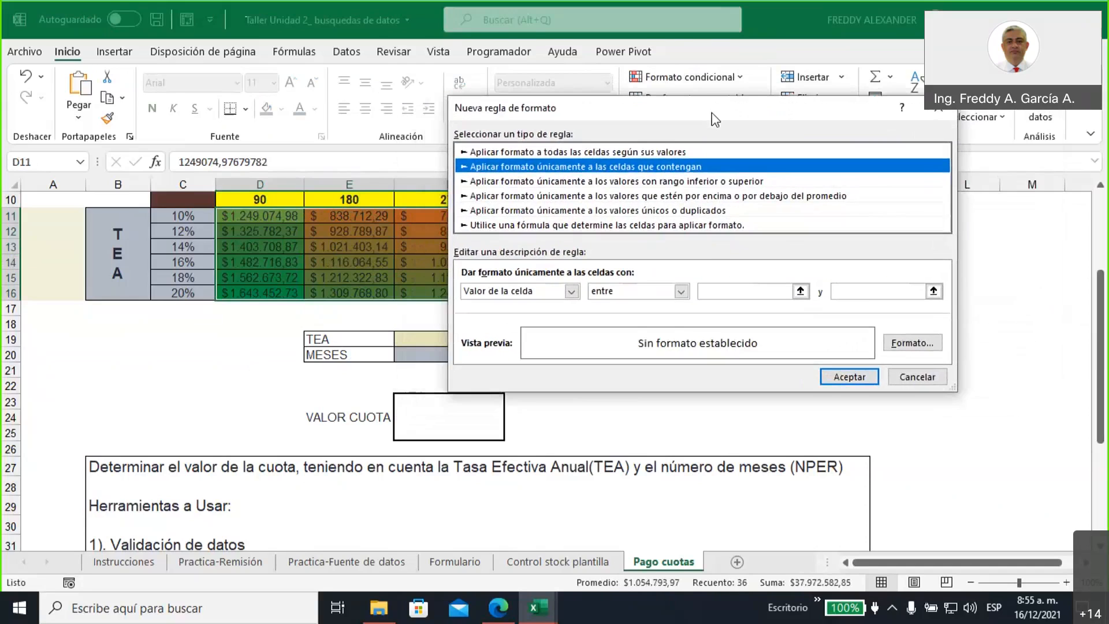
pyautogui.click(683, 291)
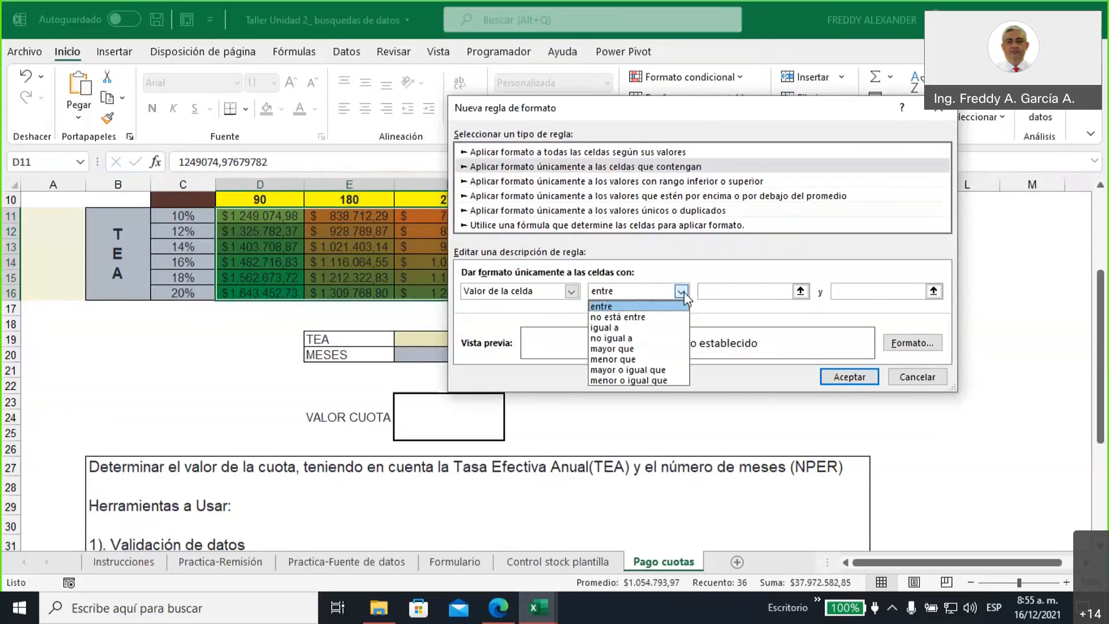
pyautogui.click(640, 349)
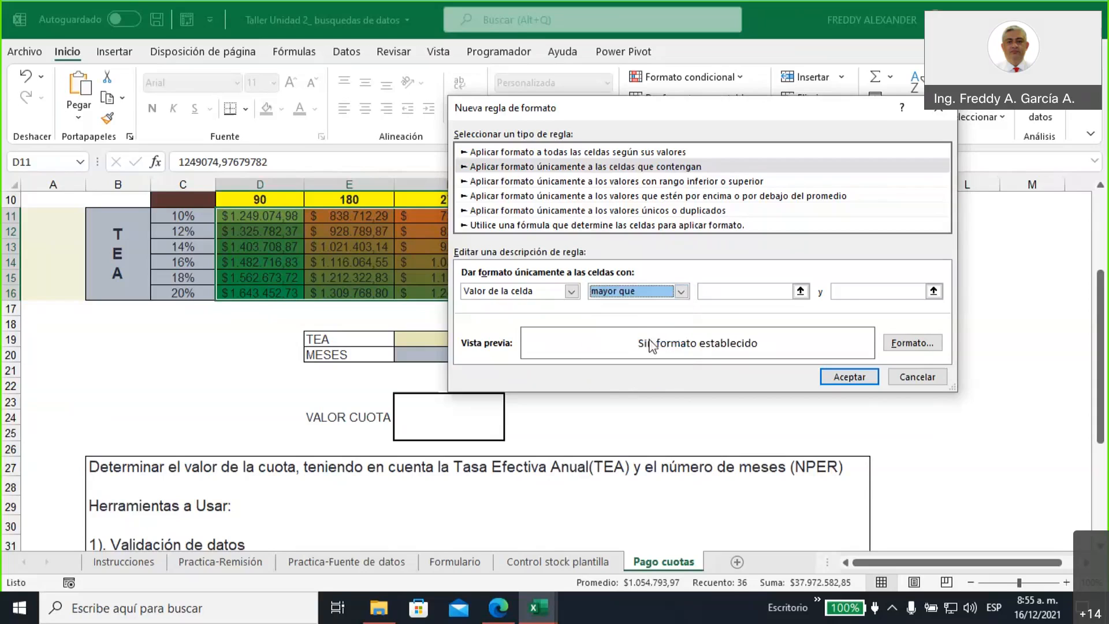
pyautogui.click(721, 293)
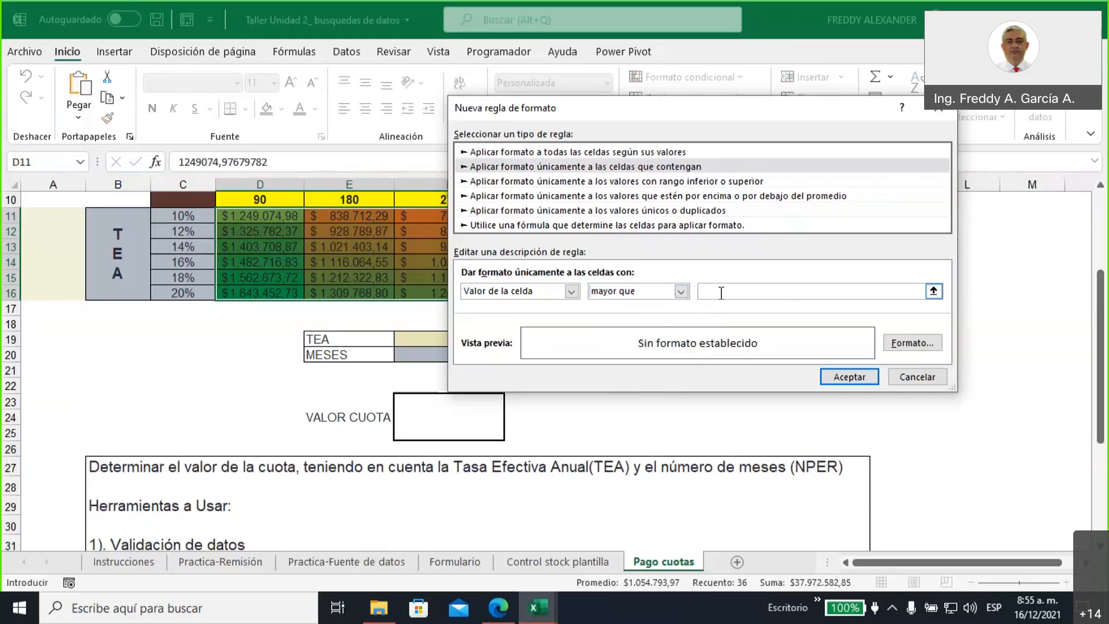
pyautogui.write('1500000')
# Give the greater-than rule a purple fill and apply it to the payment table
pyautogui.click(907, 342)
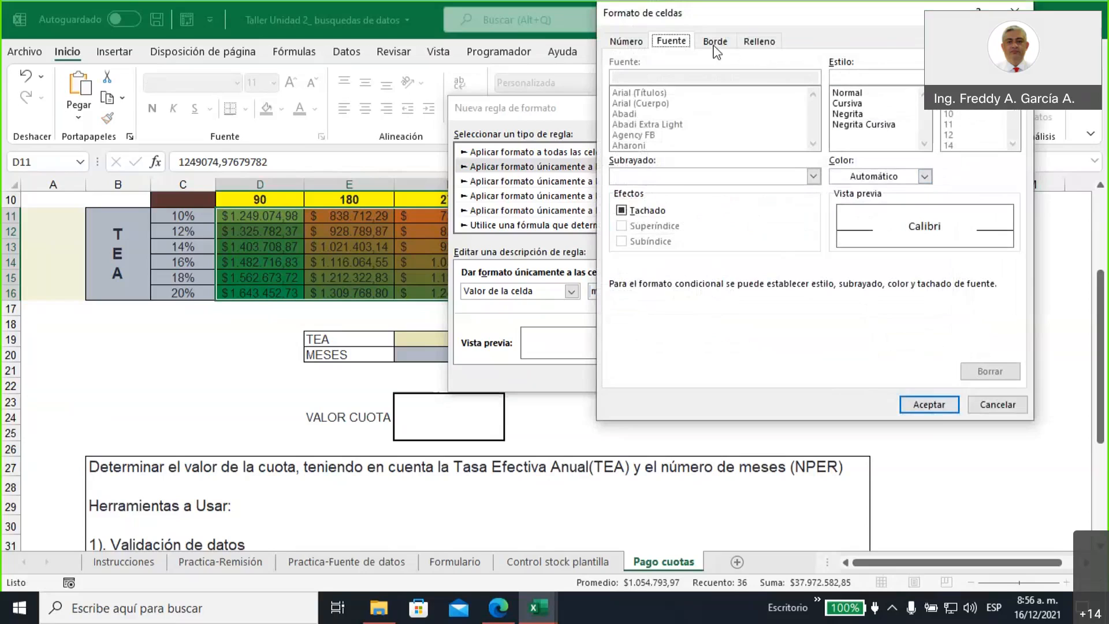
pyautogui.click(751, 42)
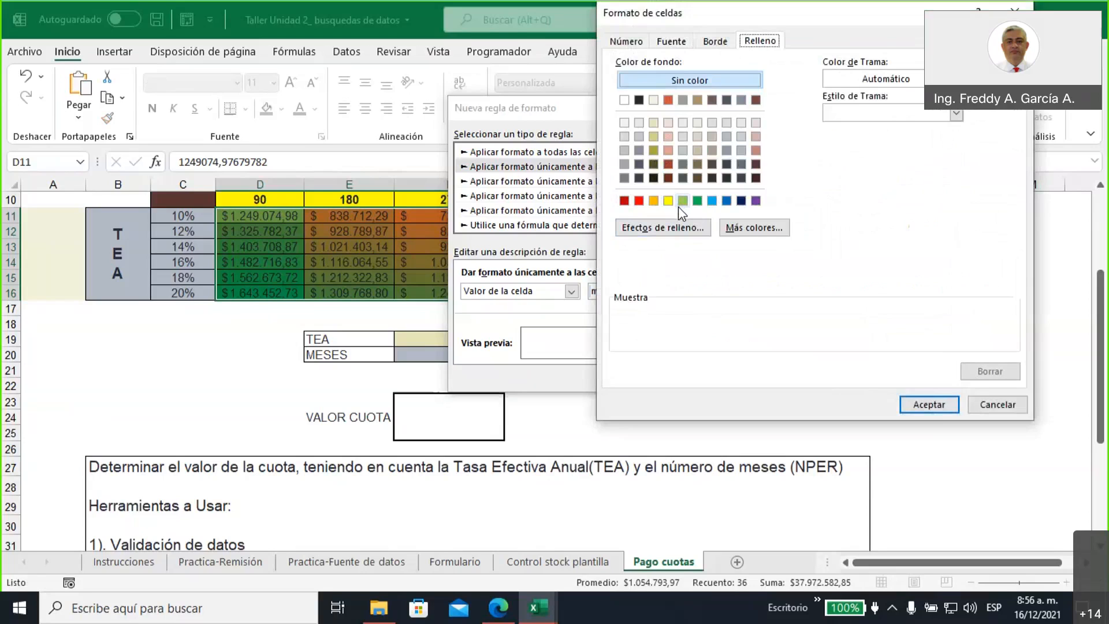
pyautogui.click(756, 202)
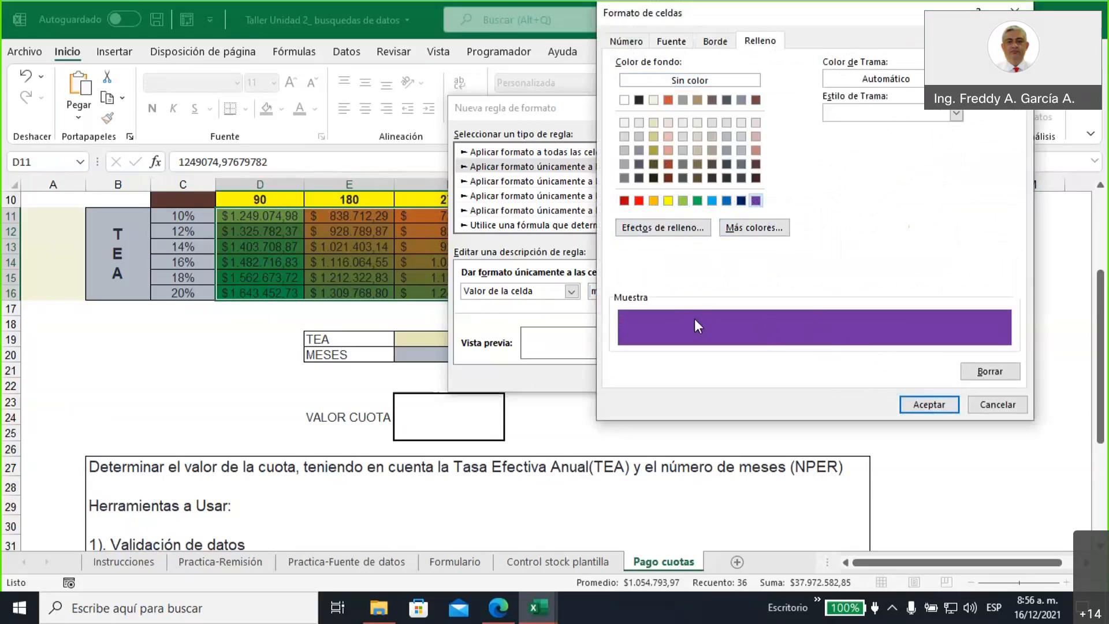
pyautogui.click(929, 405)
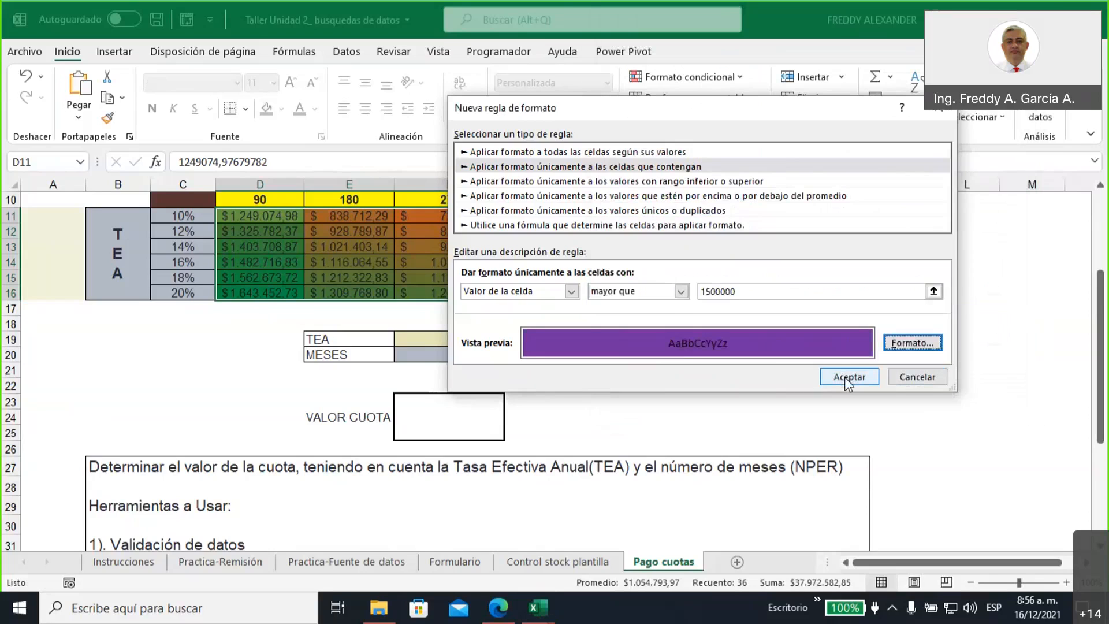
pyautogui.click(849, 379)
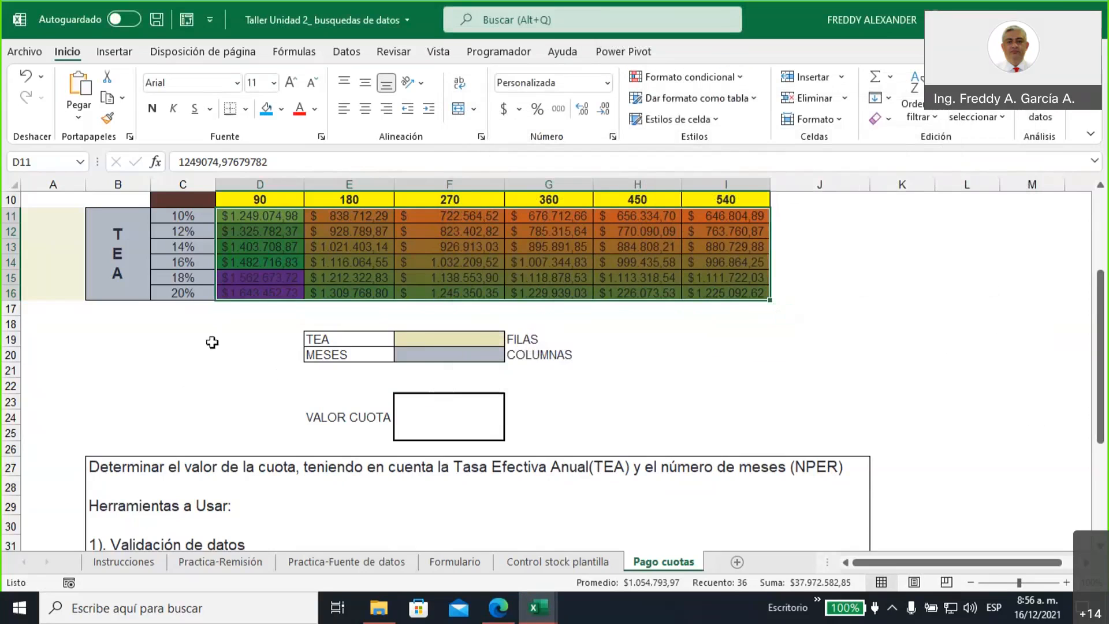
# Check the purple cells D15:D16 against the rest of the payment table and revisit the Herramientas a Usar list
pyautogui.moveTo(258, 277); pyautogui.dragTo(255, 296)
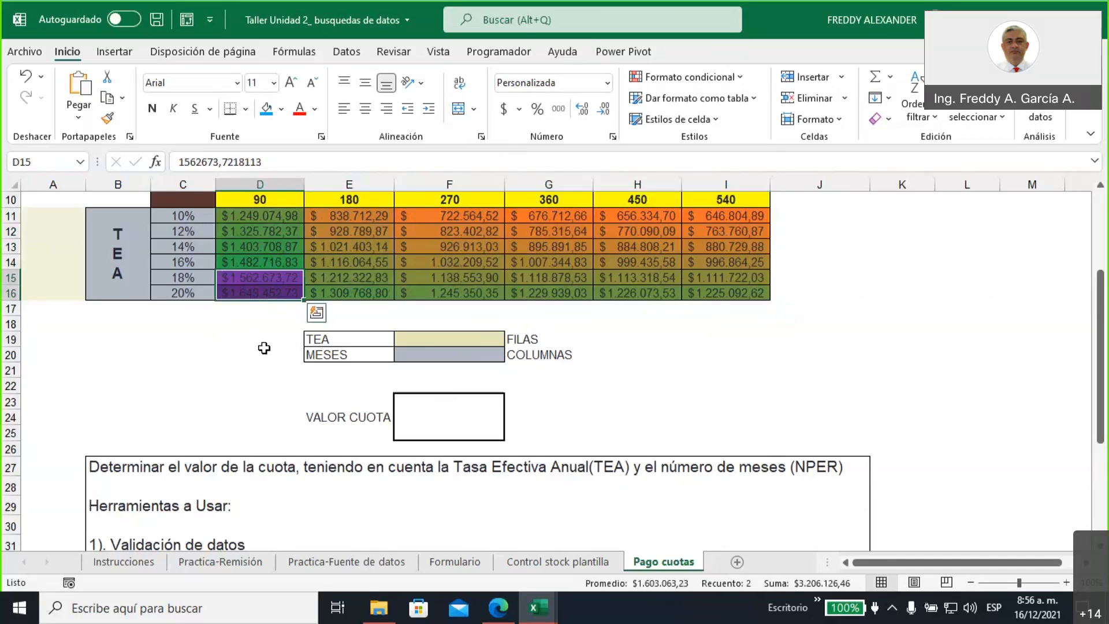
pyautogui.scroll(-2, 260, 346)
pyautogui.scroll(3, 260, 346)
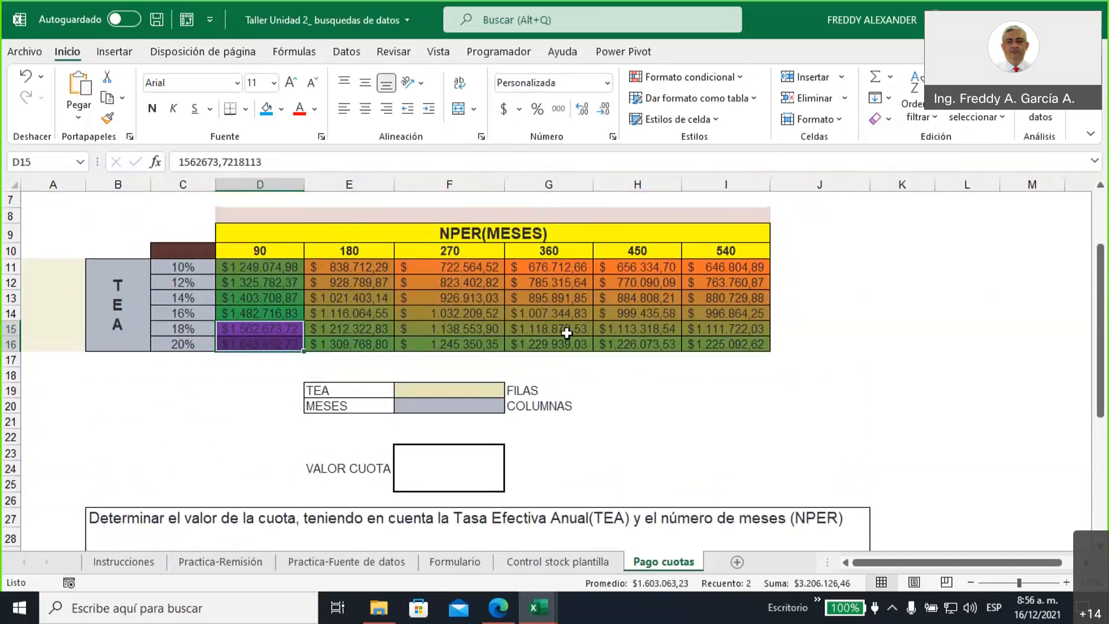
pyautogui.moveTo(254, 269); pyautogui.dragTo(715, 343)
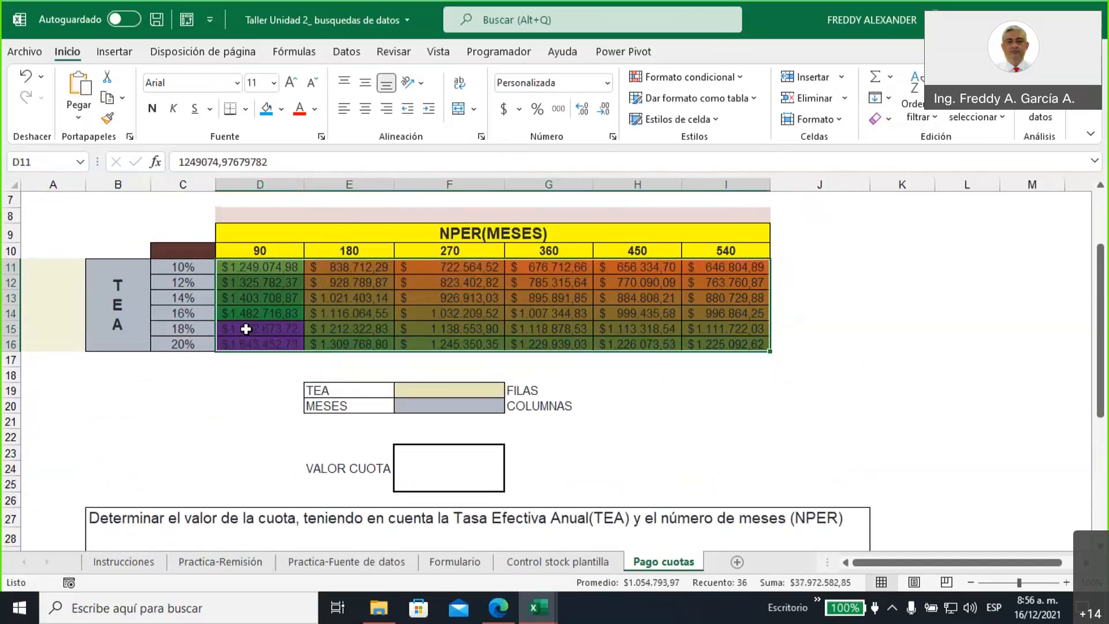
pyautogui.moveTo(246, 328); pyautogui.dragTo(247, 342)
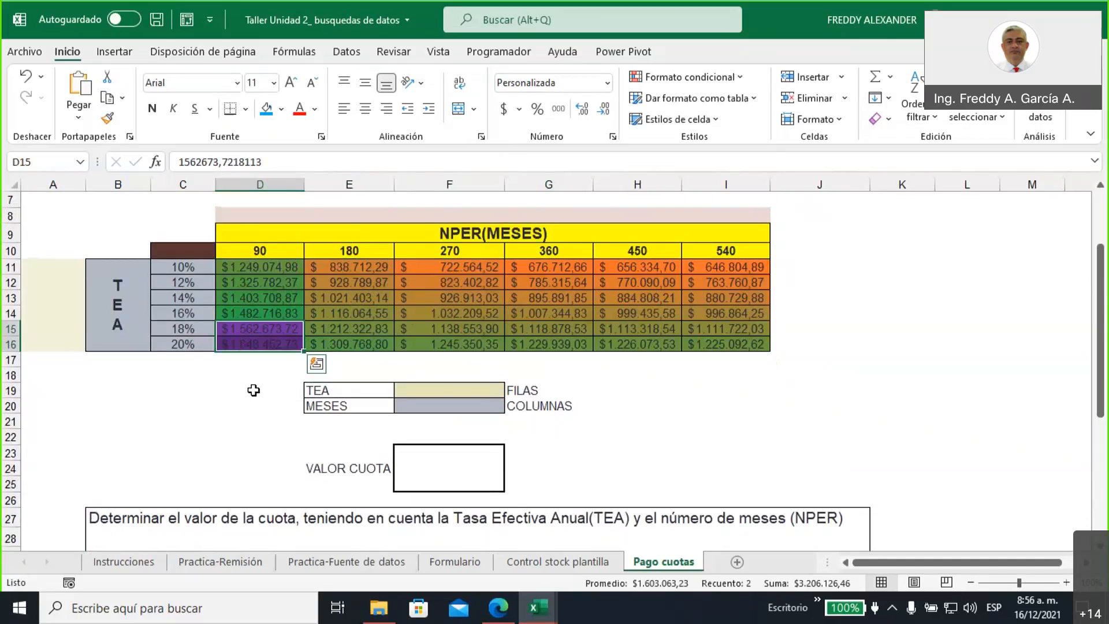
pyautogui.scroll(-4, 245, 407)
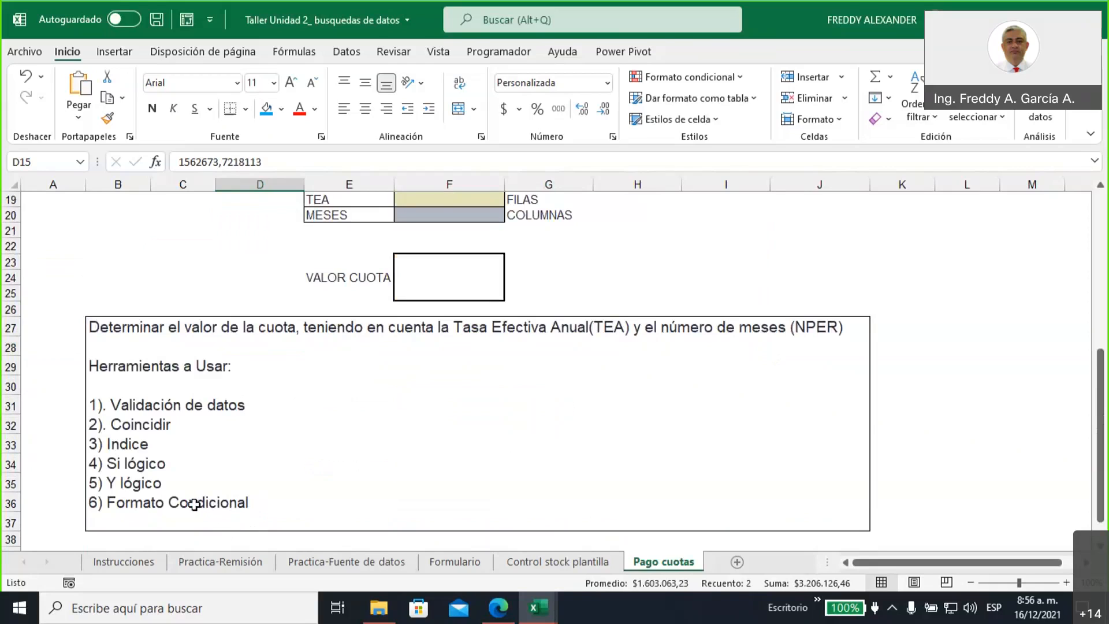
pyautogui.scroll(5, 396, 449)
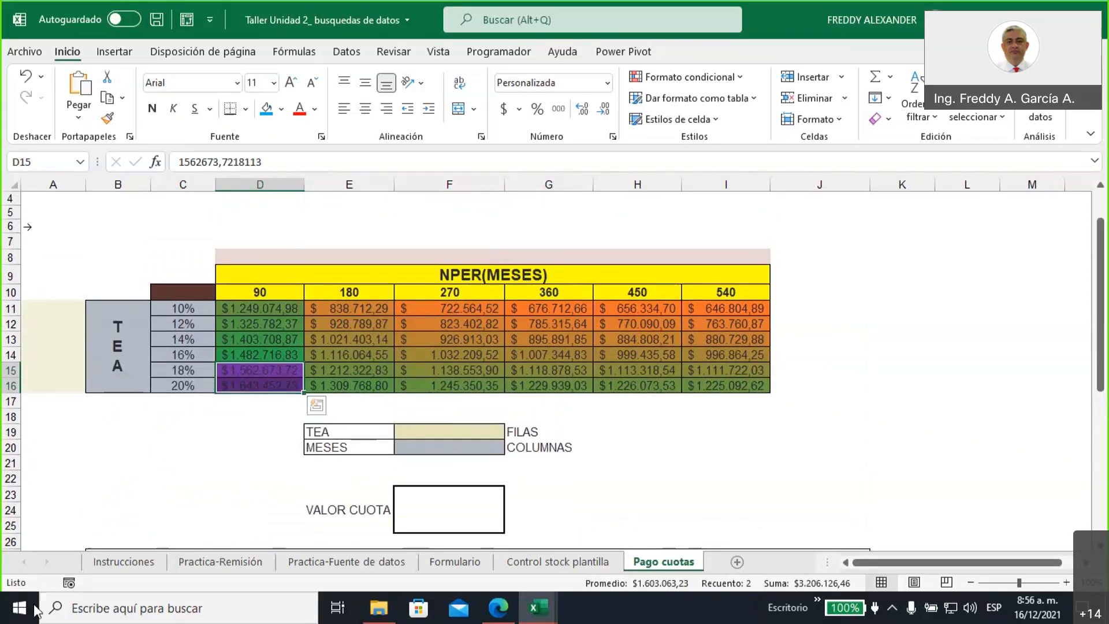
# Review Talleres a realizar and Objetivo del taller on the Instrucciones sheet, and switch to the listado sirex workbook's attendance sheet
pyautogui.click(124, 561)
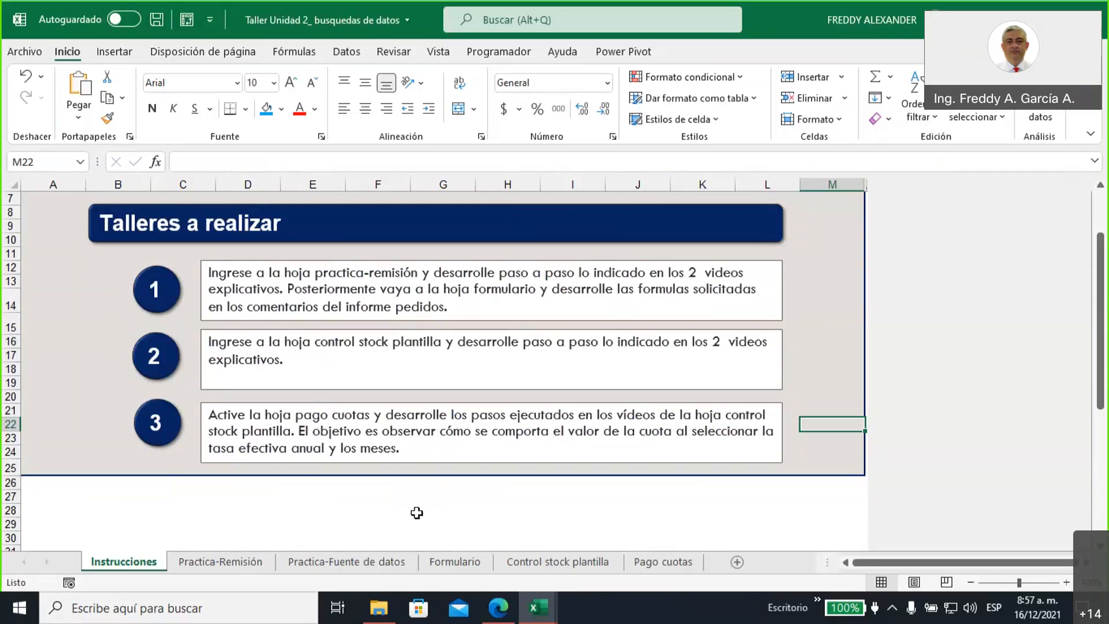
pyautogui.scroll(2, 417, 514)
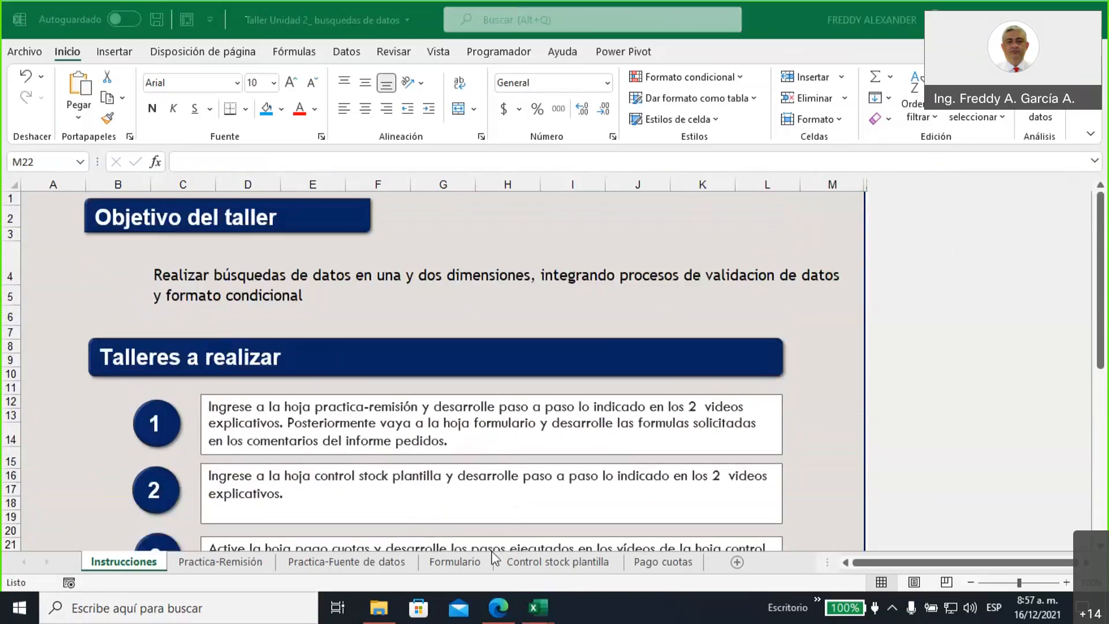
pyautogui.moveTo(538, 614)
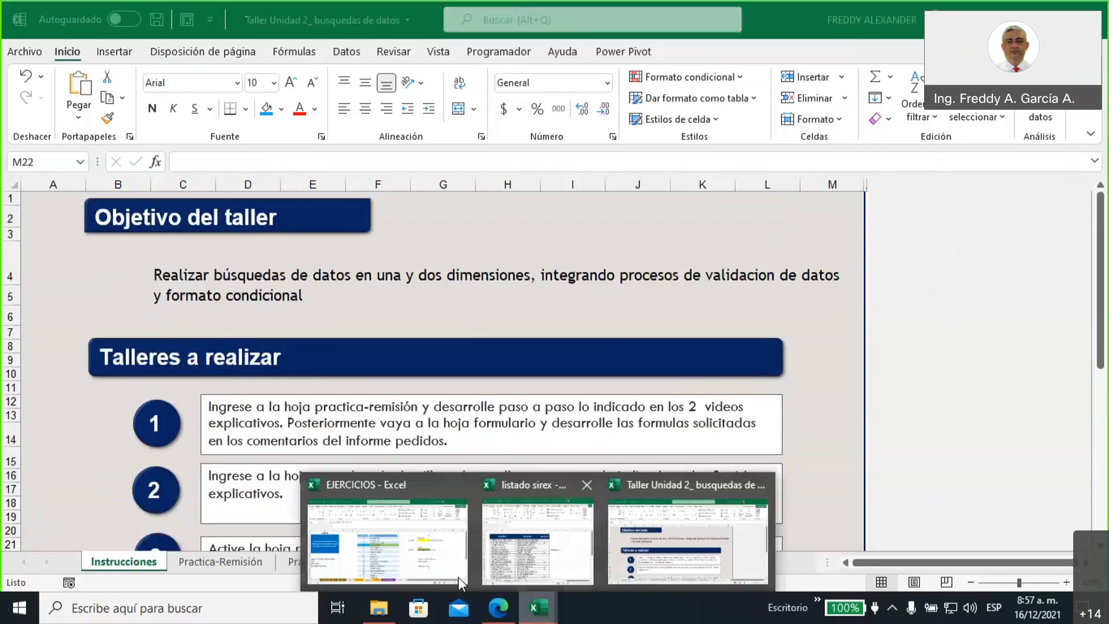
pyautogui.click(517, 564)
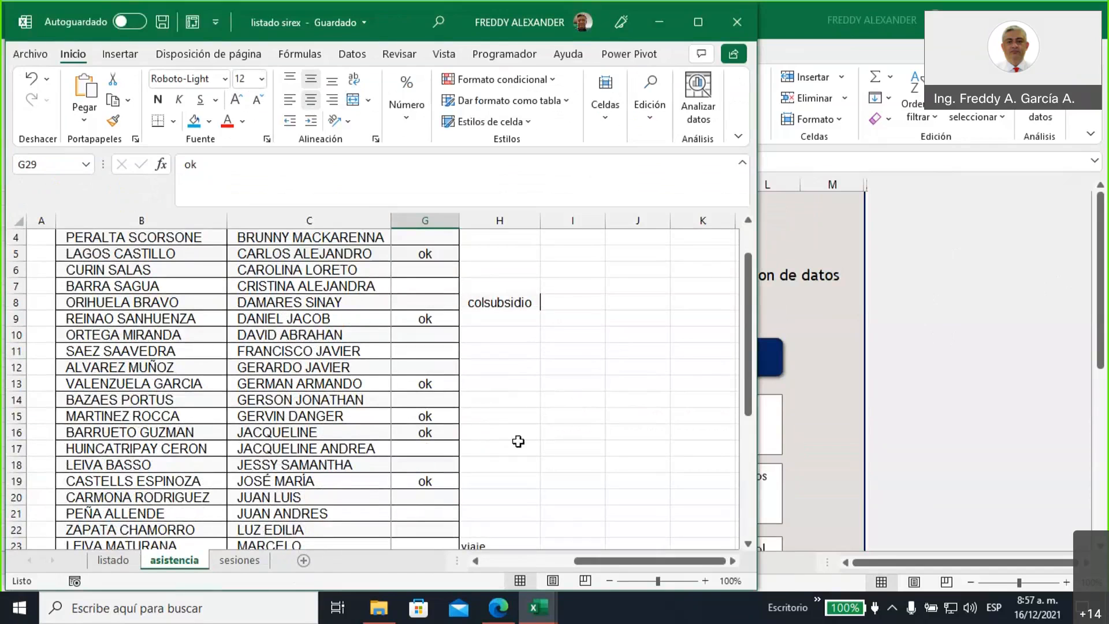
# Review the unit 2 dates and the taller and Evaluacion activities on the sesiones sheet
pyautogui.click(239, 560)
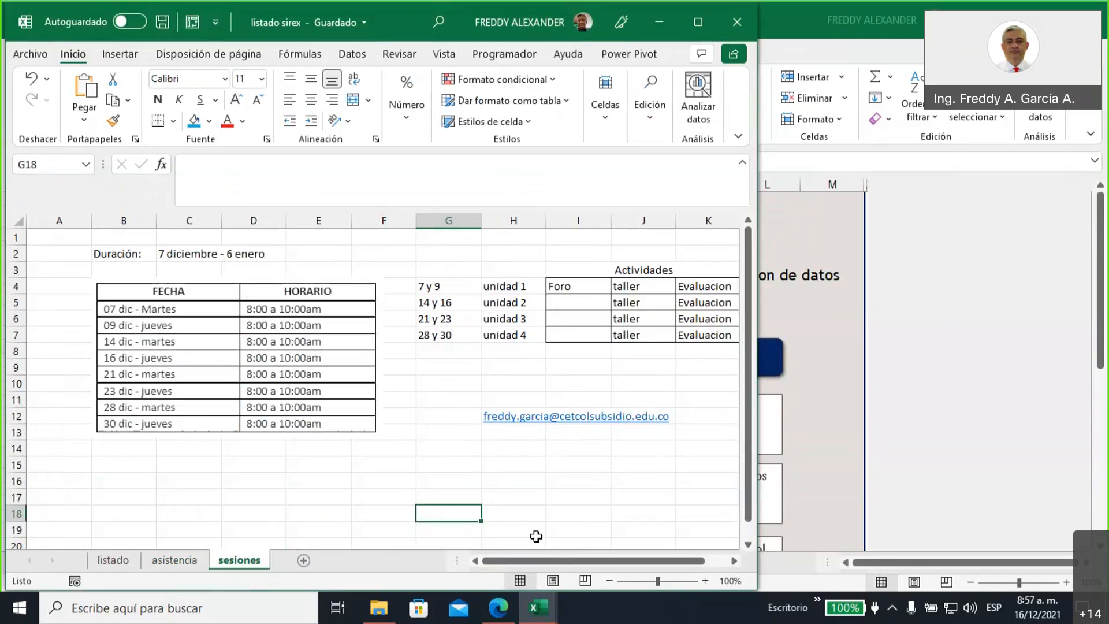
pyautogui.moveTo(560, 563); pyautogui.dragTo(636, 560)
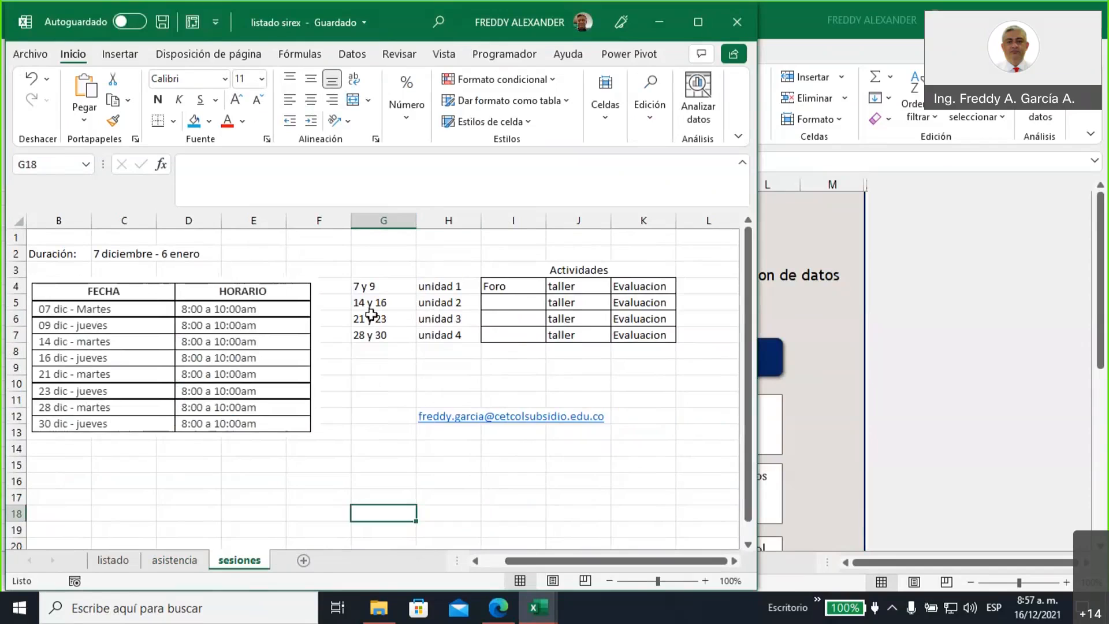
pyautogui.moveTo(361, 303); pyautogui.dragTo(460, 304)
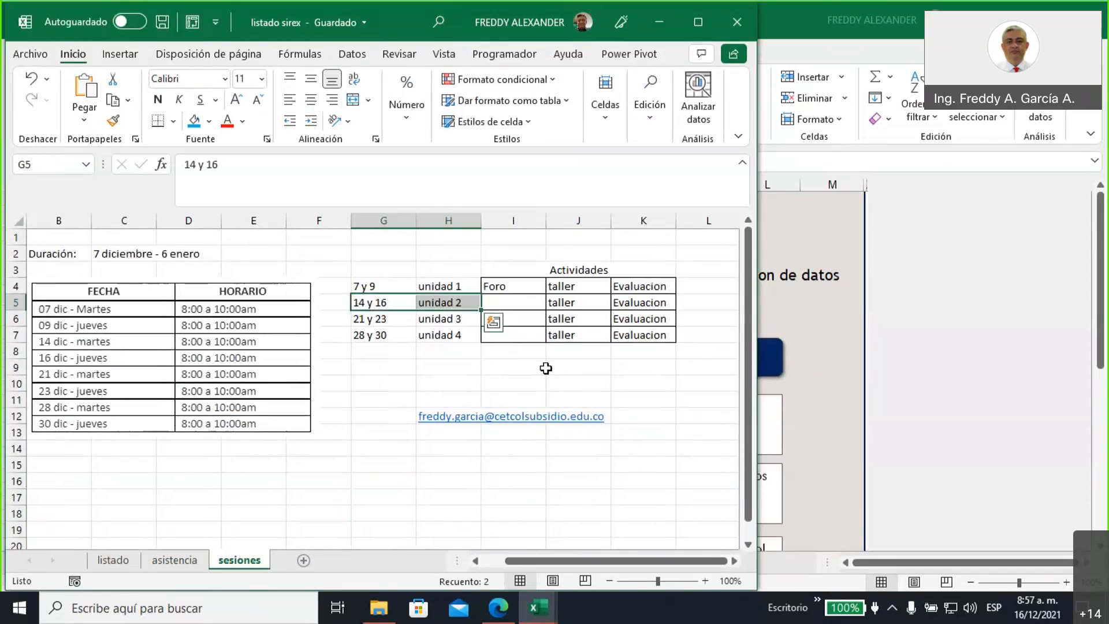
pyautogui.click(585, 305)
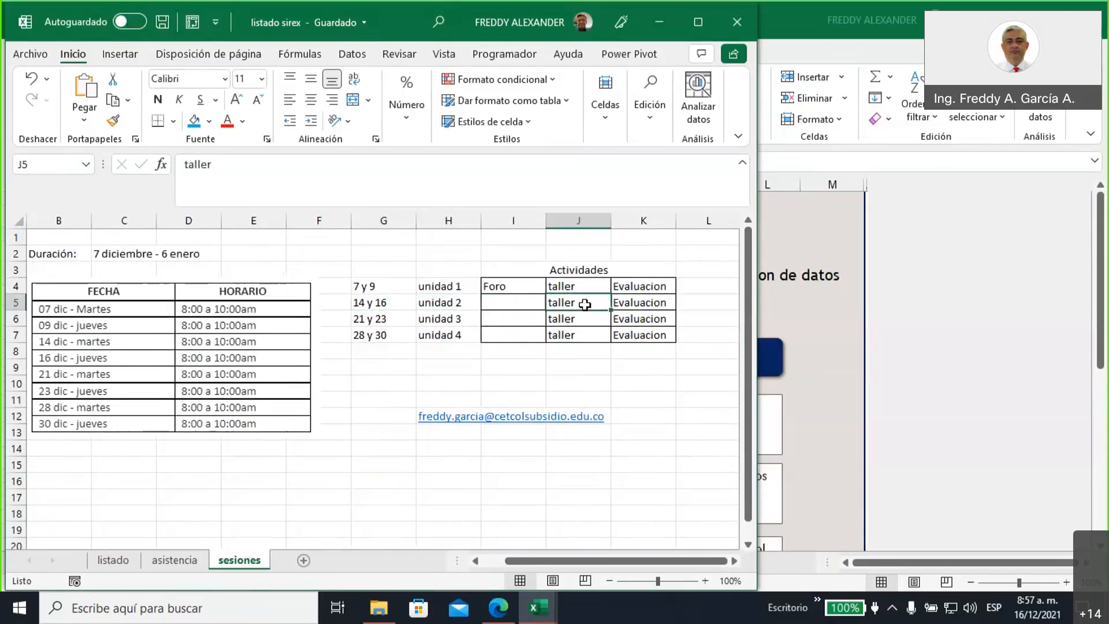
pyautogui.click(632, 303)
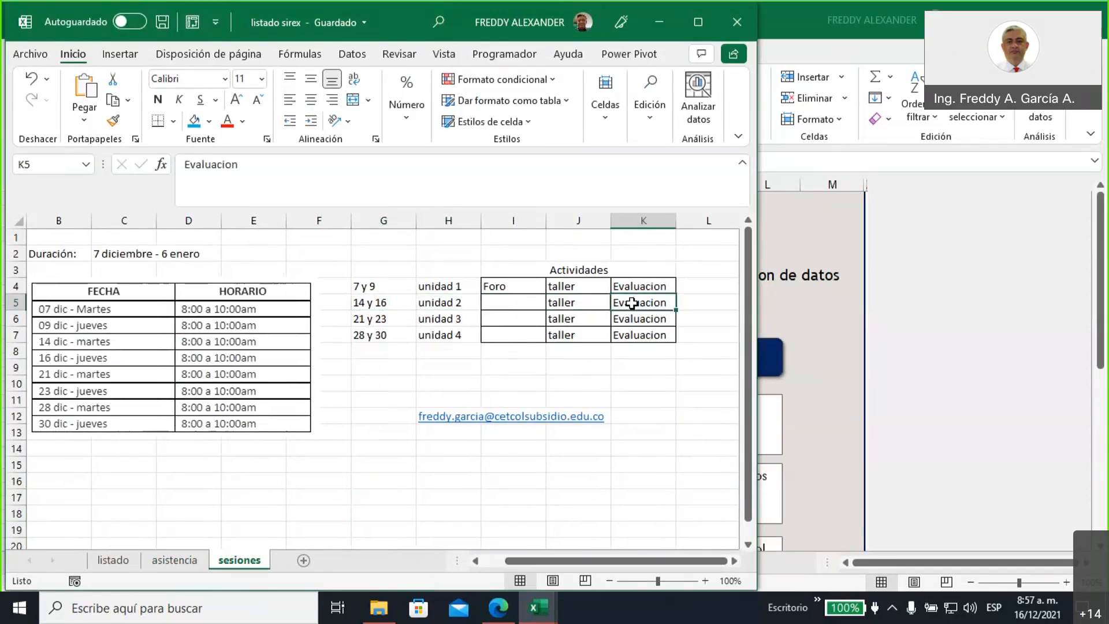
pyautogui.click(631, 288)
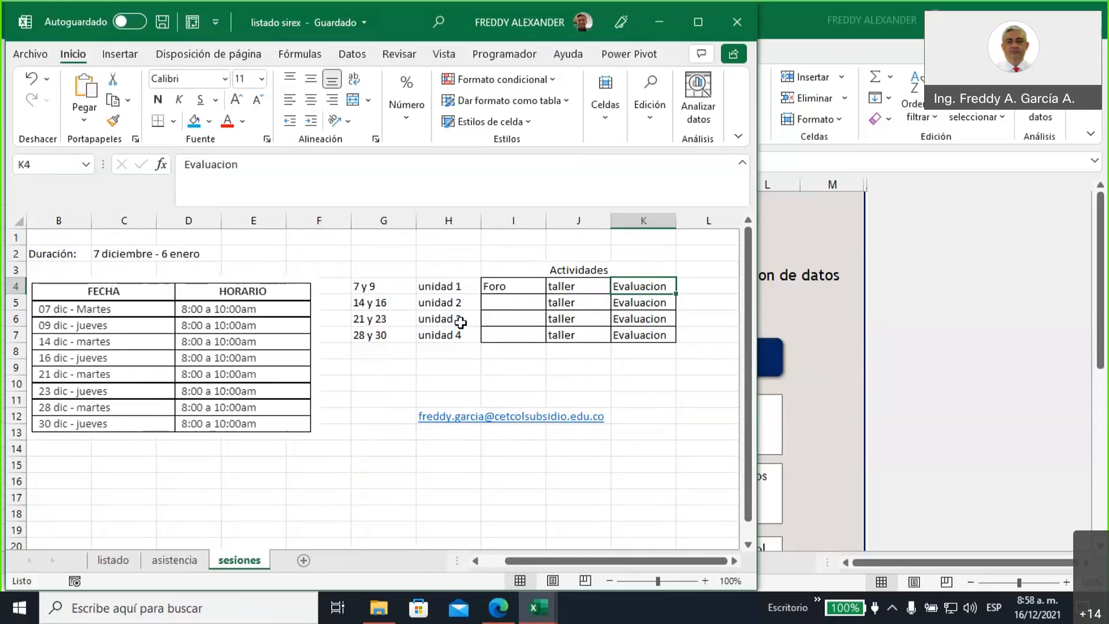
pyautogui.moveTo(555, 301); pyautogui.dragTo(641, 302)
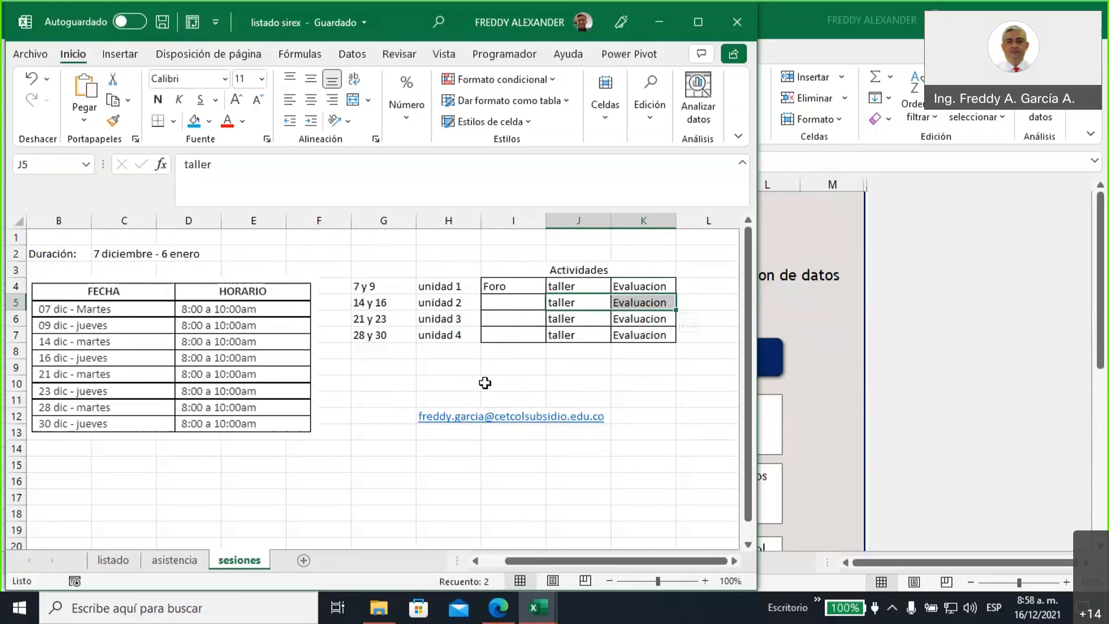
# Return to the asistencia sheet and mark the student in row 6 as ok for Sesion 4 in G6
pyautogui.click(175, 560)
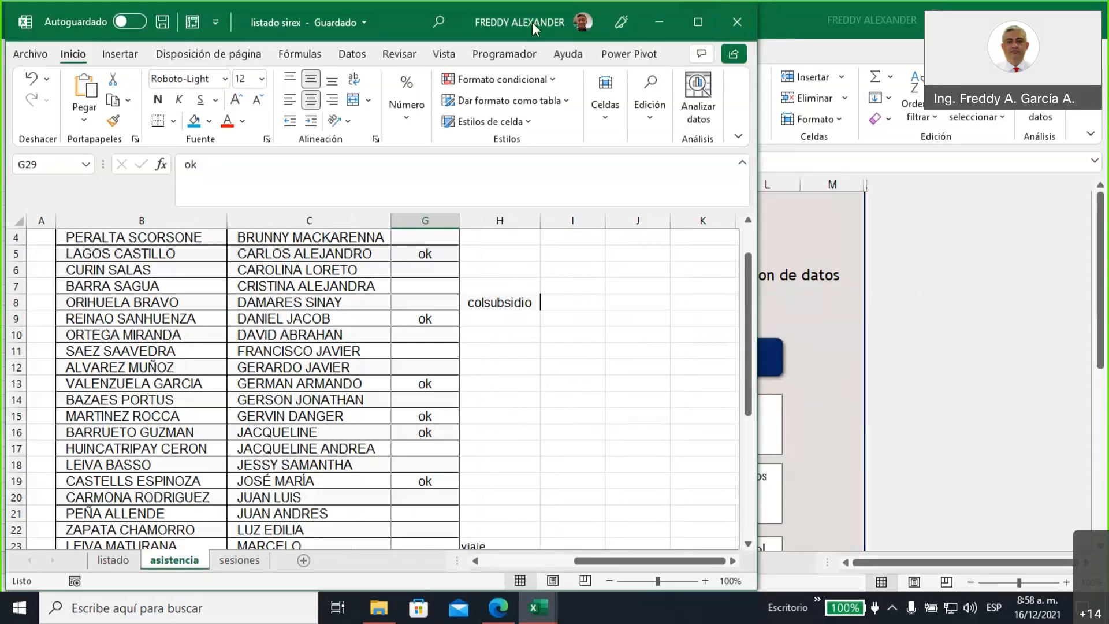
pyautogui.click(864, 165)
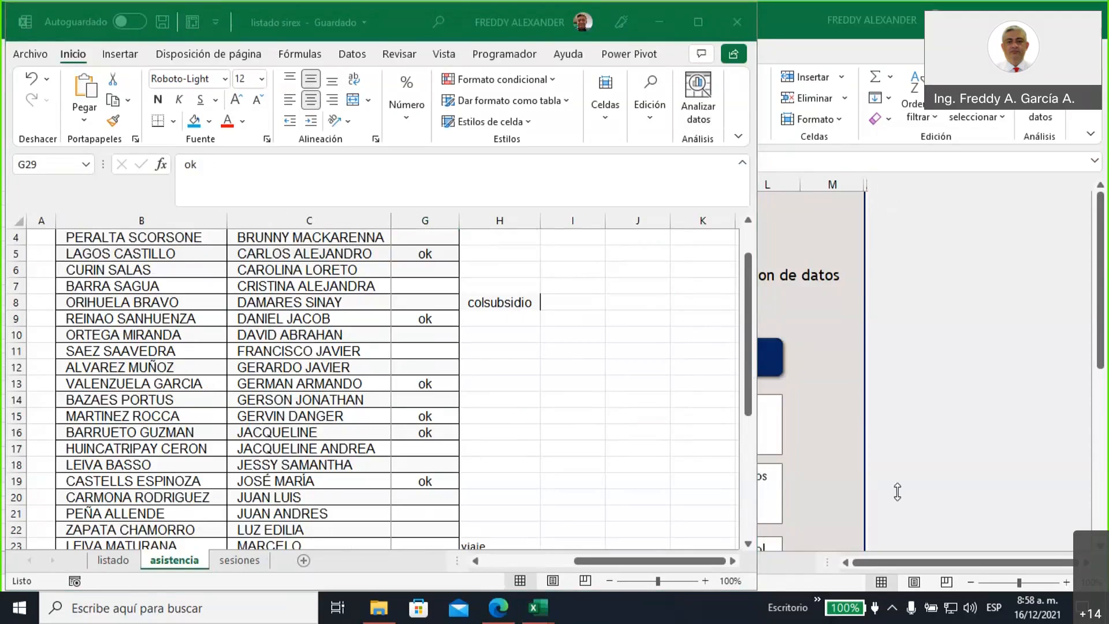
pyautogui.scroll(1, 317, 298)
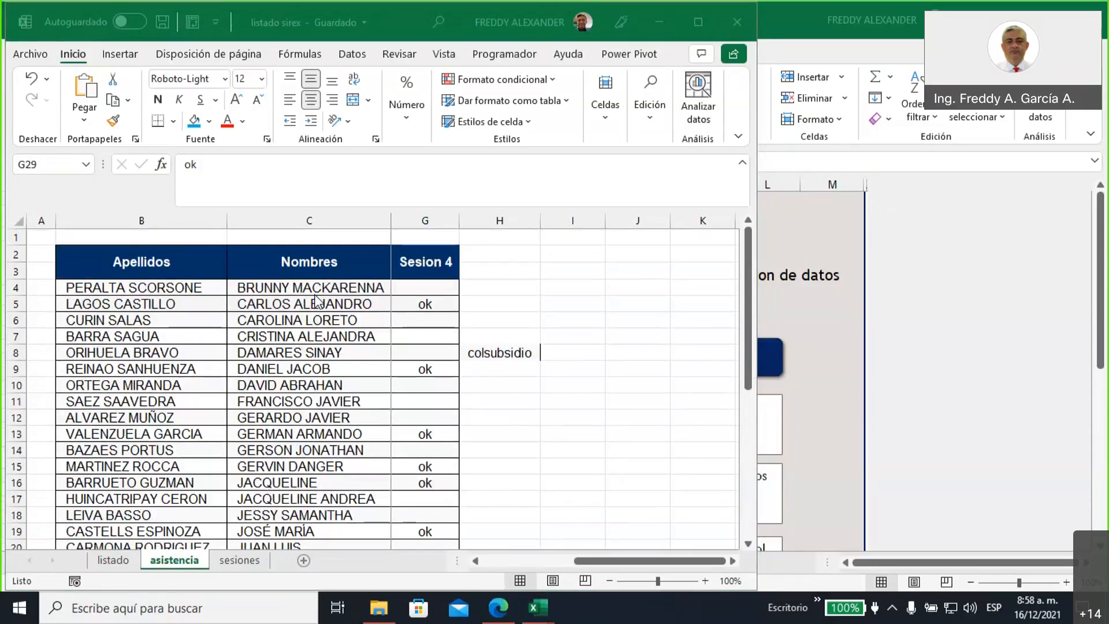
pyautogui.click(423, 321)
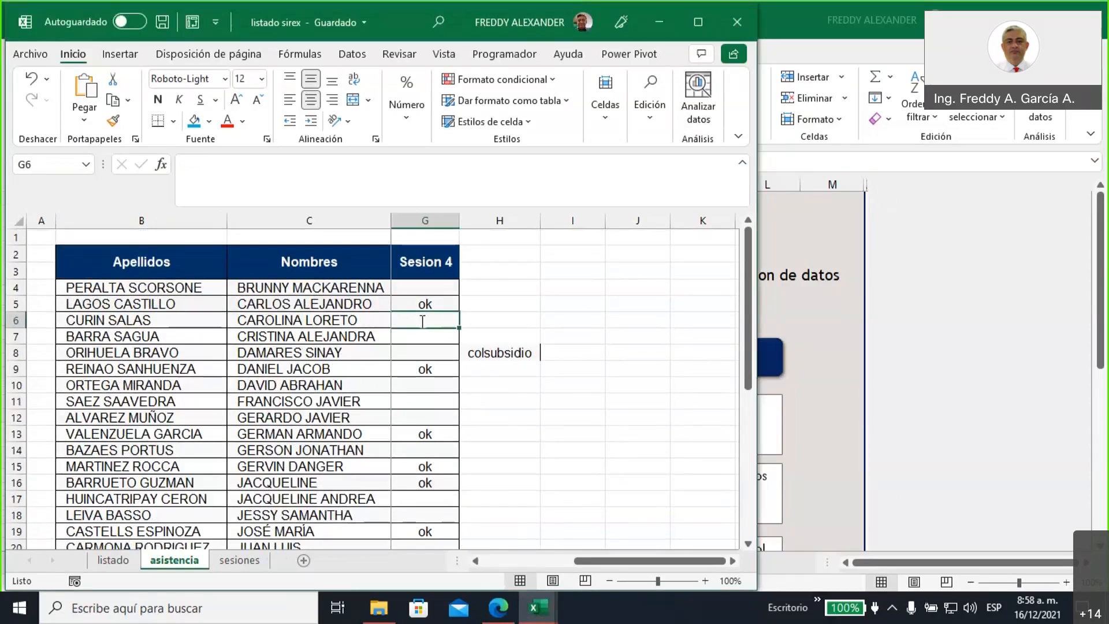
pyautogui.write('ok')
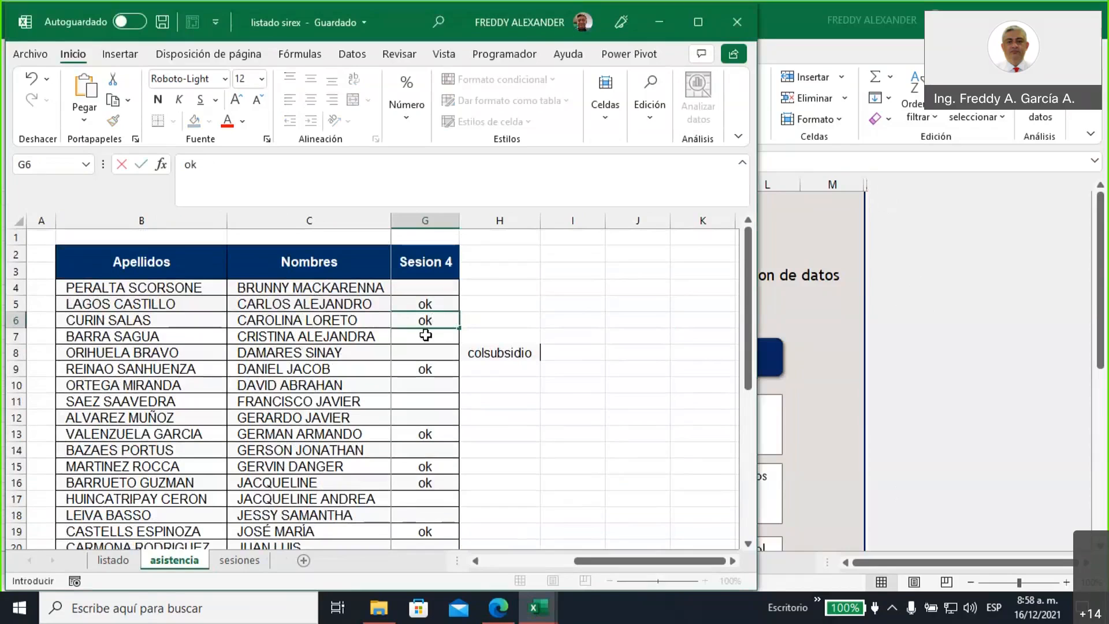
pyautogui.scroll(-1, 426, 338)
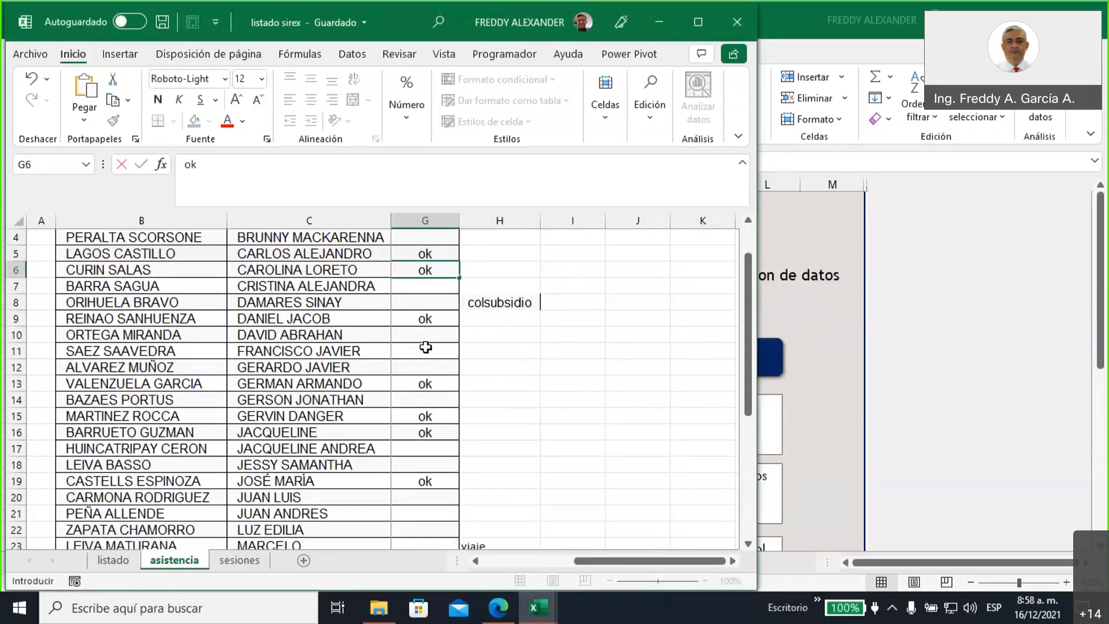
pyautogui.click(430, 383)
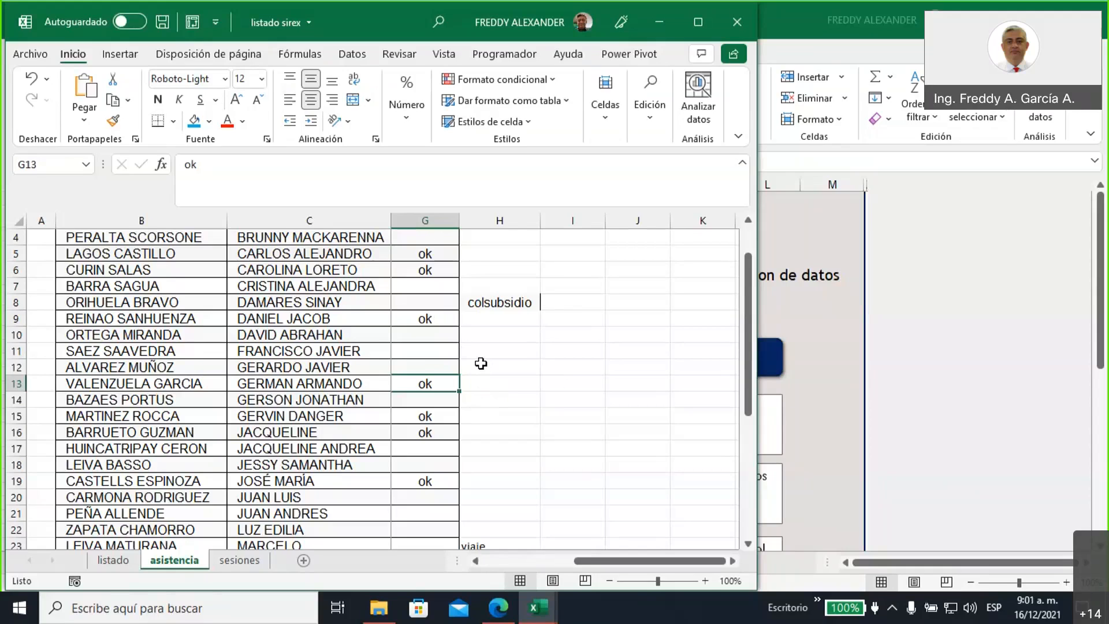
# Enter ok in G18, G24 and G28 of the Sesion 4 attendance column and save the workbook
pyautogui.click(424, 319)
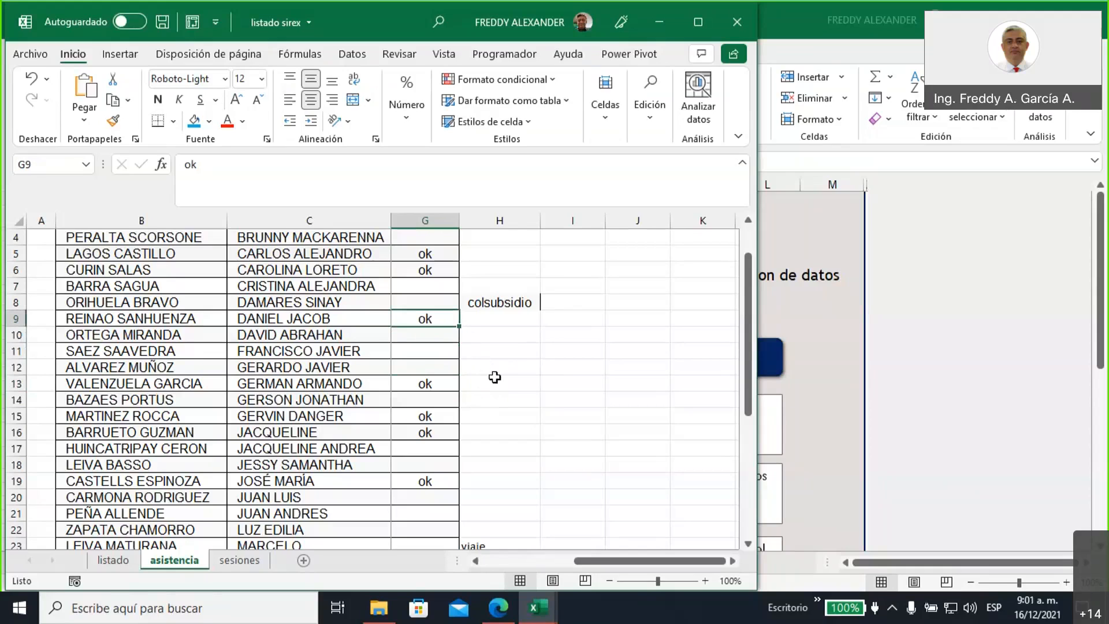
pyautogui.scroll(-2, 479, 398)
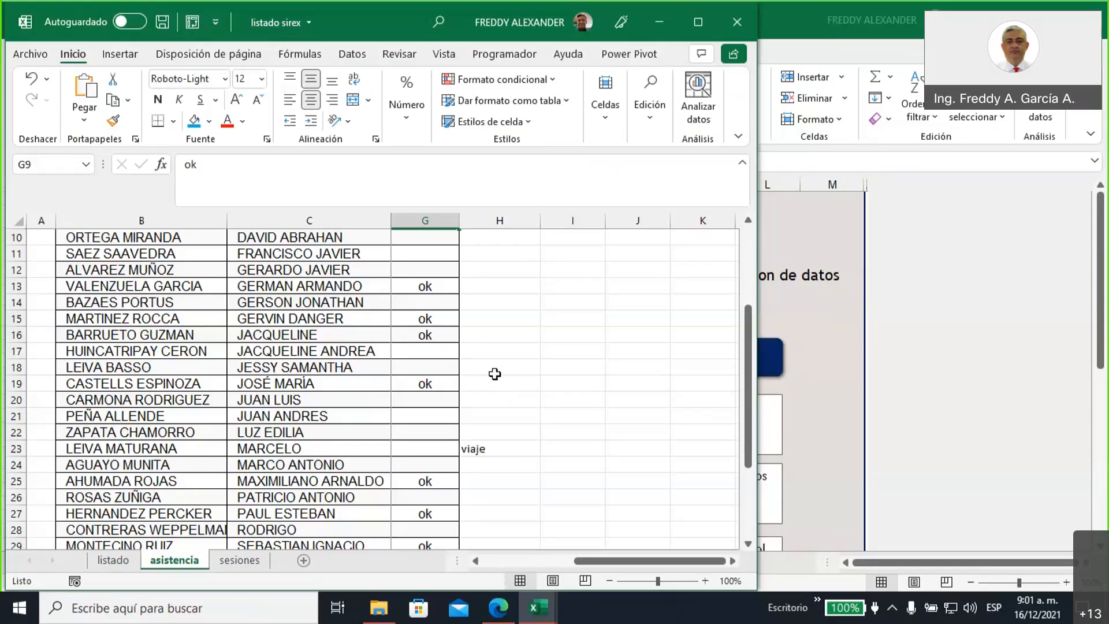
pyautogui.click(400, 351)
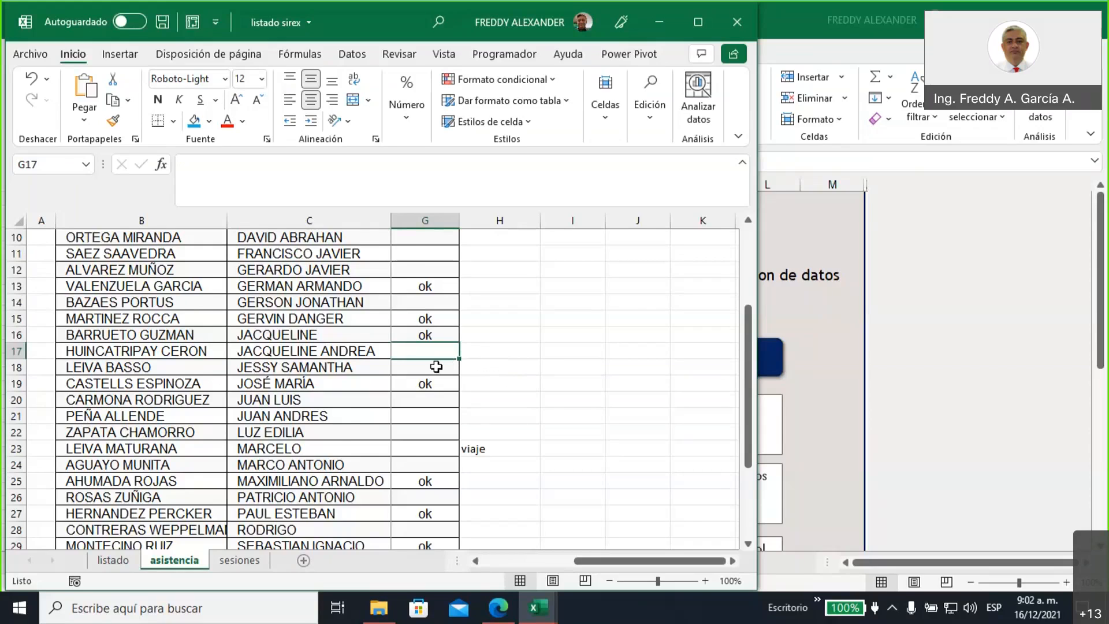
pyautogui.scroll(-2, 436, 367)
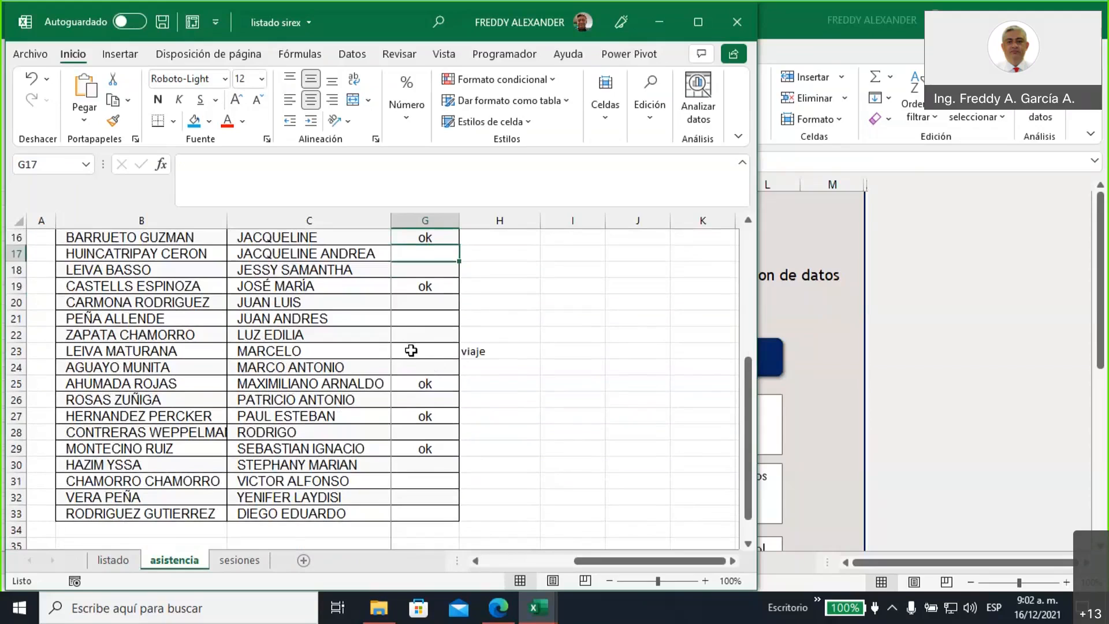
pyautogui.click(402, 271)
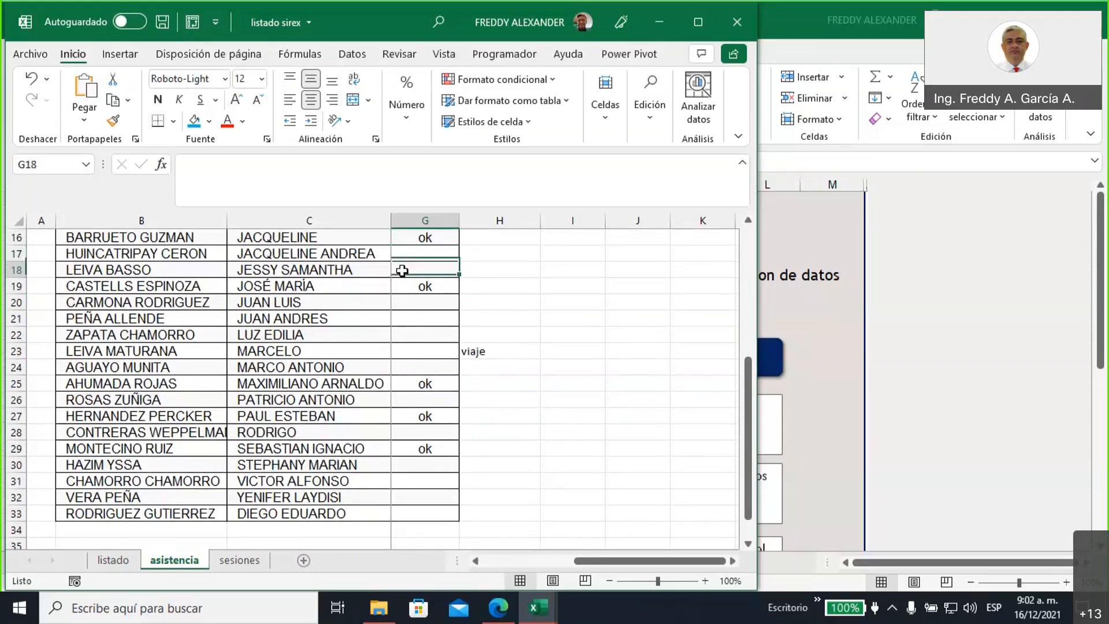
pyautogui.write('ok')
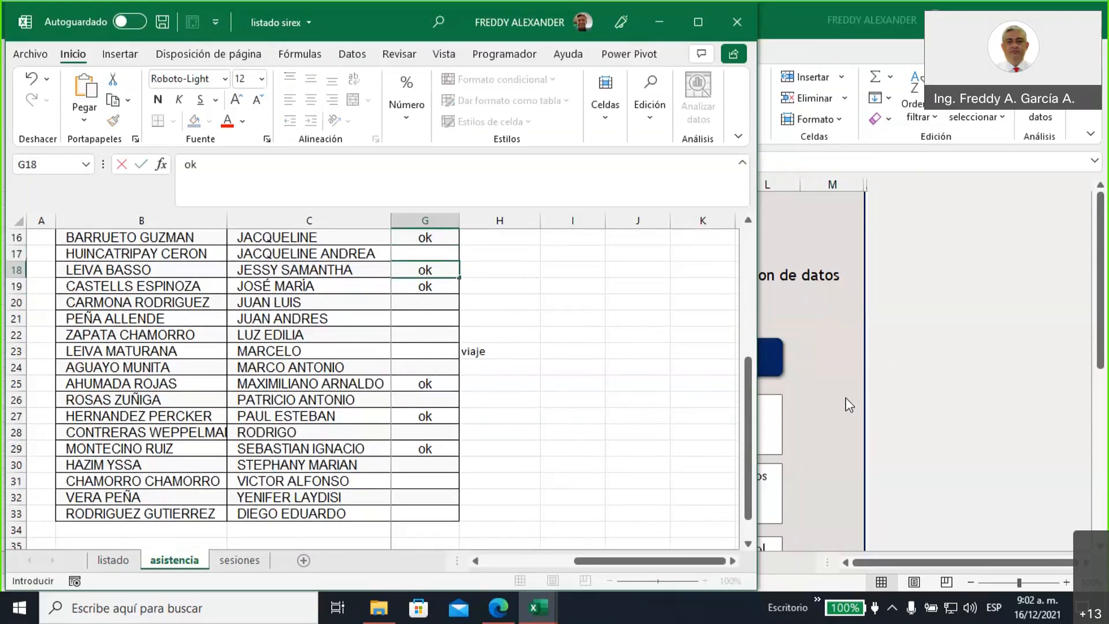
pyautogui.click(424, 366)
pyautogui.write('ok')
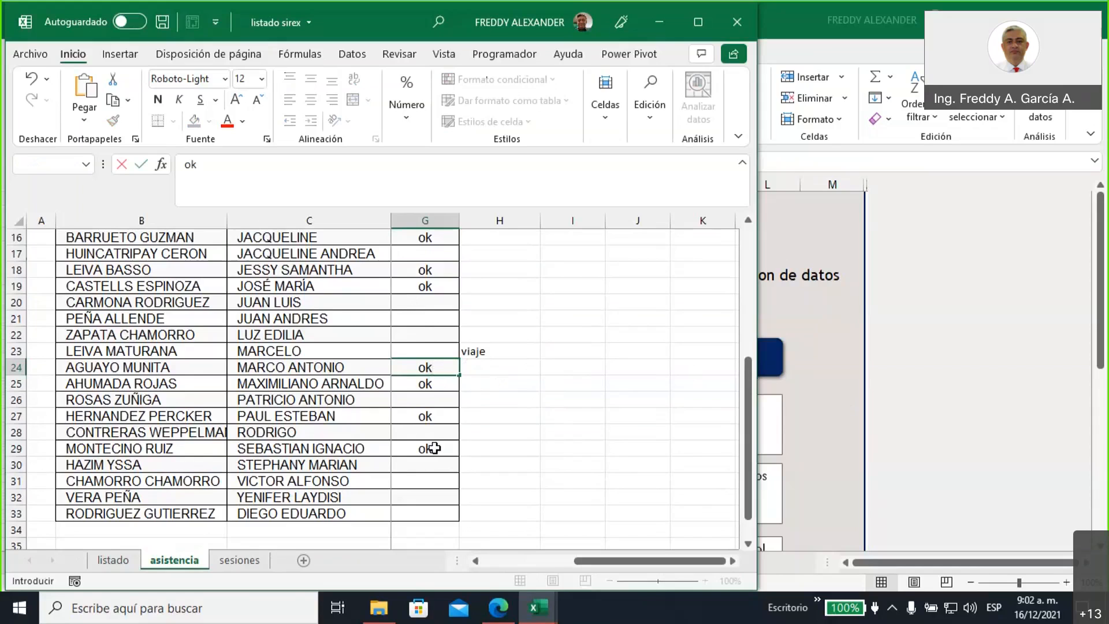
pyautogui.click(421, 432)
pyautogui.write('ok')
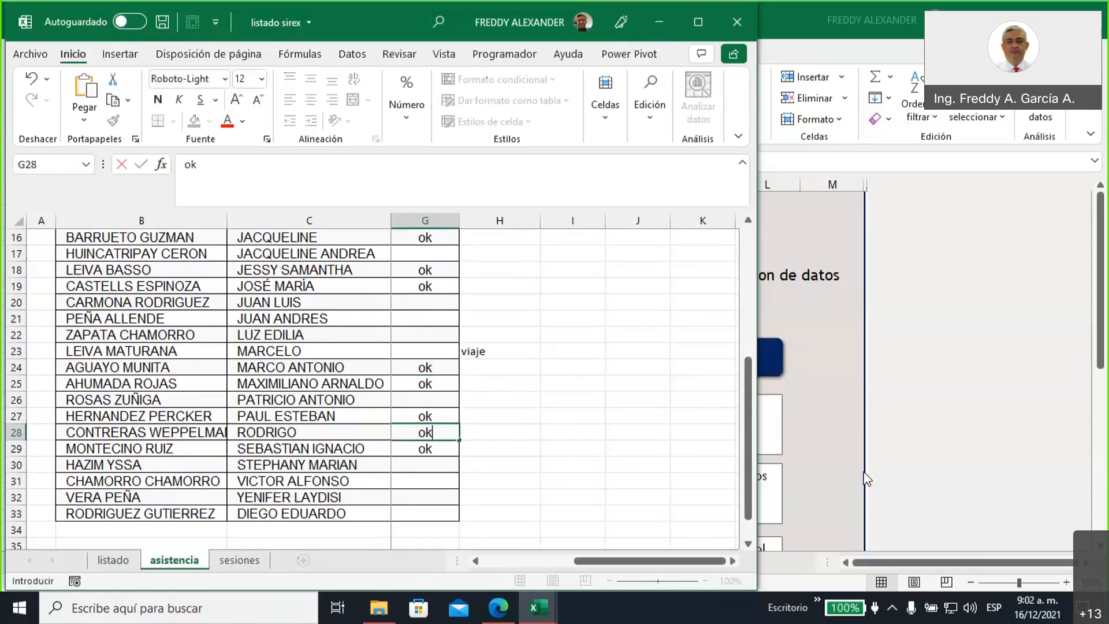
pyautogui.click(537, 423)
pyautogui.hotkey('ctrl', 's')
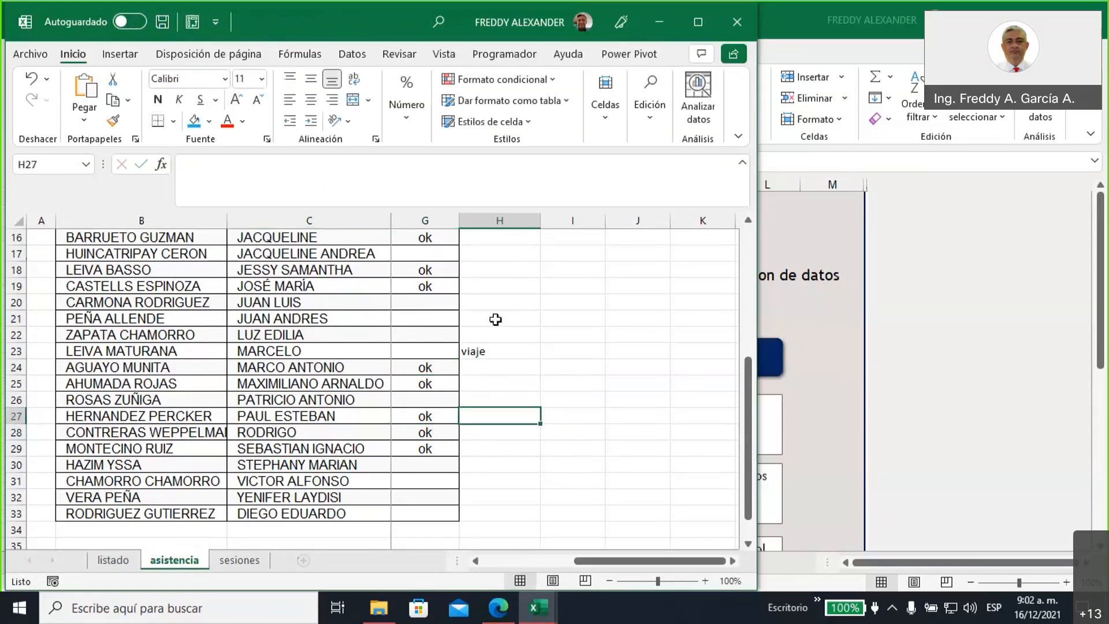
# Check the Sesion 4 attendance marks through the list, including the viaje note in H23 and its attendance cell G23
pyautogui.scroll(3, 520, 344)
pyautogui.scroll(1, 520, 344)
pyautogui.scroll(-1, 523, 345)
pyautogui.scroll(1, 523, 345)
pyautogui.scroll(-2, 527, 347)
pyautogui.scroll(-1, 526, 346)
pyautogui.click(488, 397)
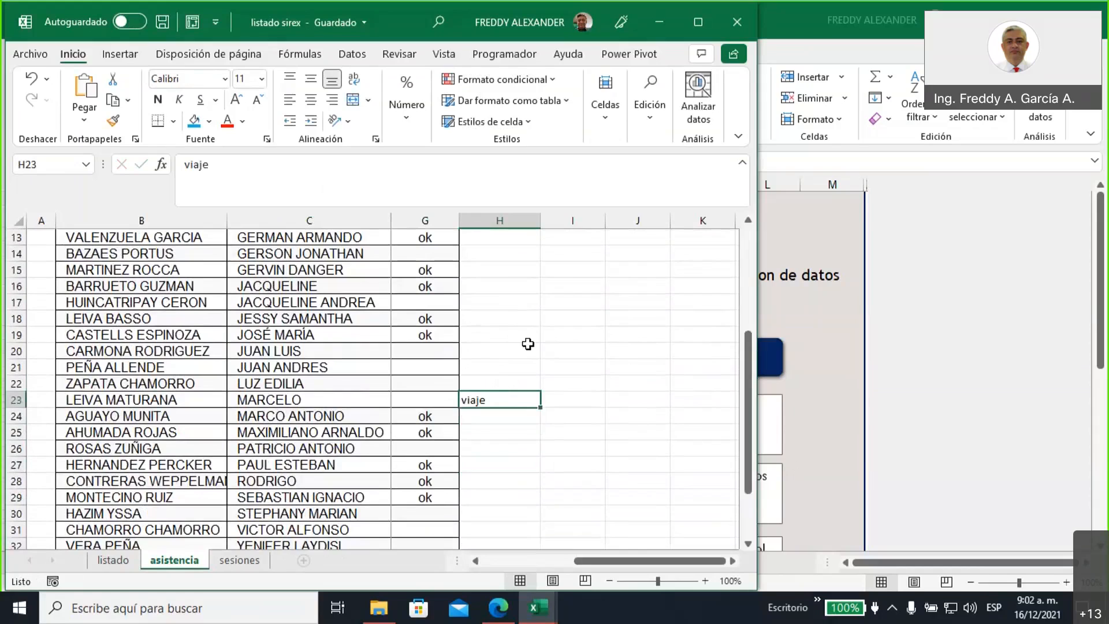
pyautogui.click(445, 399)
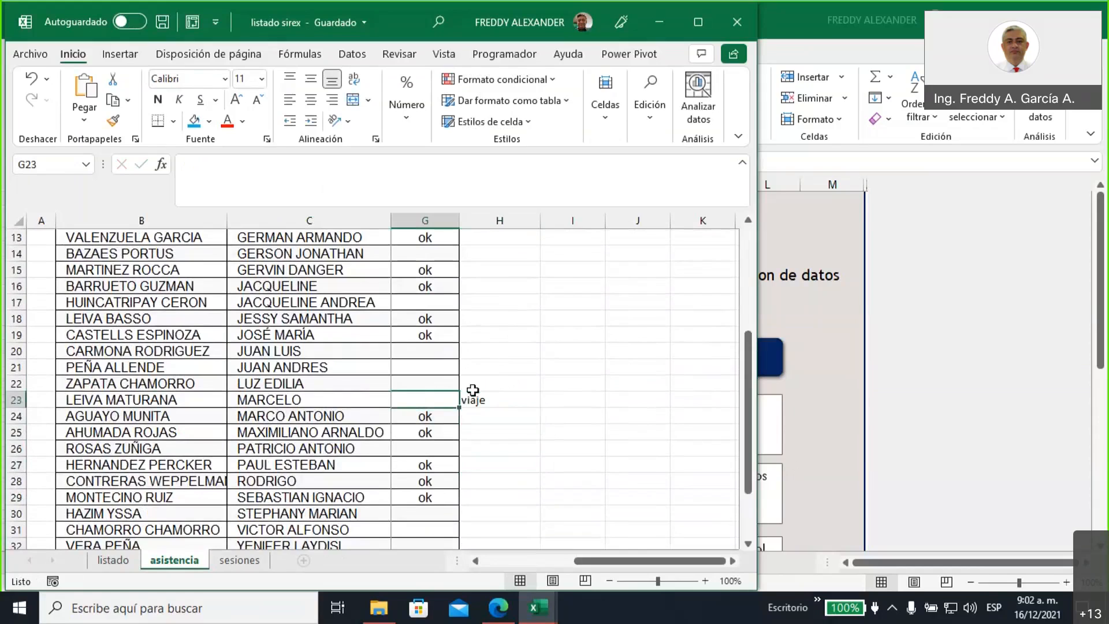